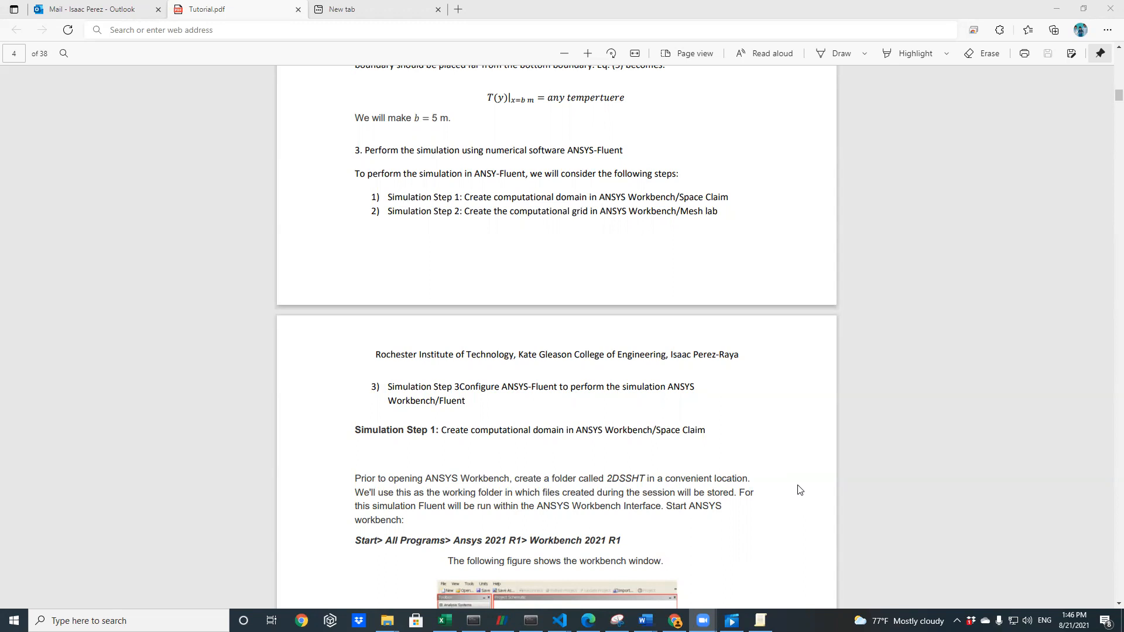
Read the tutorial's working-folder instructions and minimize all open windows to clear the desktop
scroll(468, 372, down, 4)
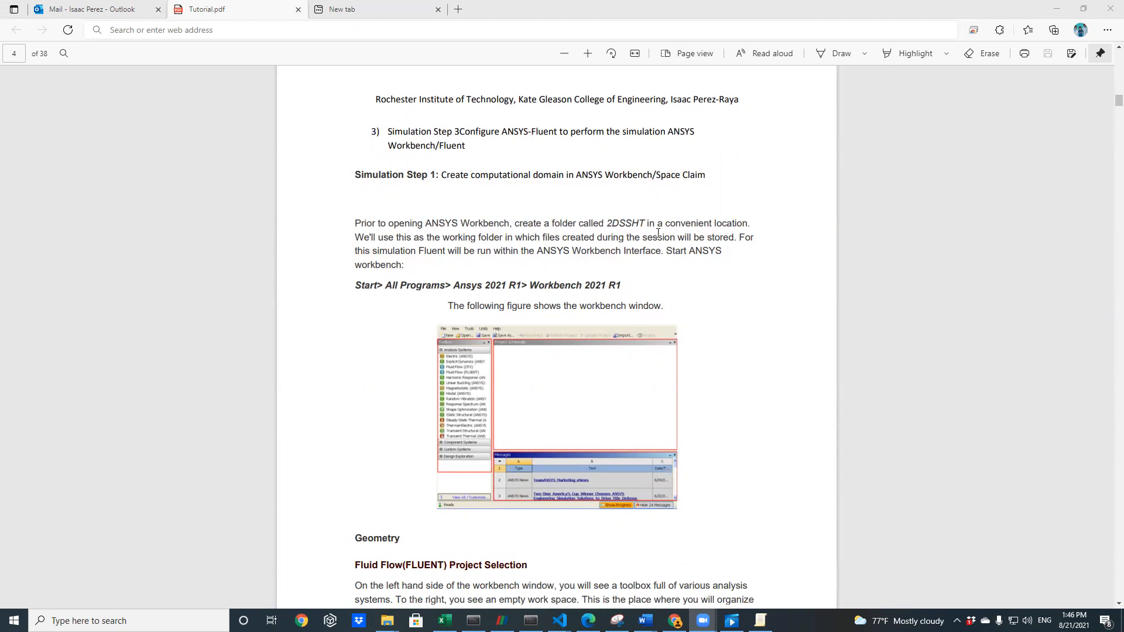
click(1059, 7)
click(1059, 6)
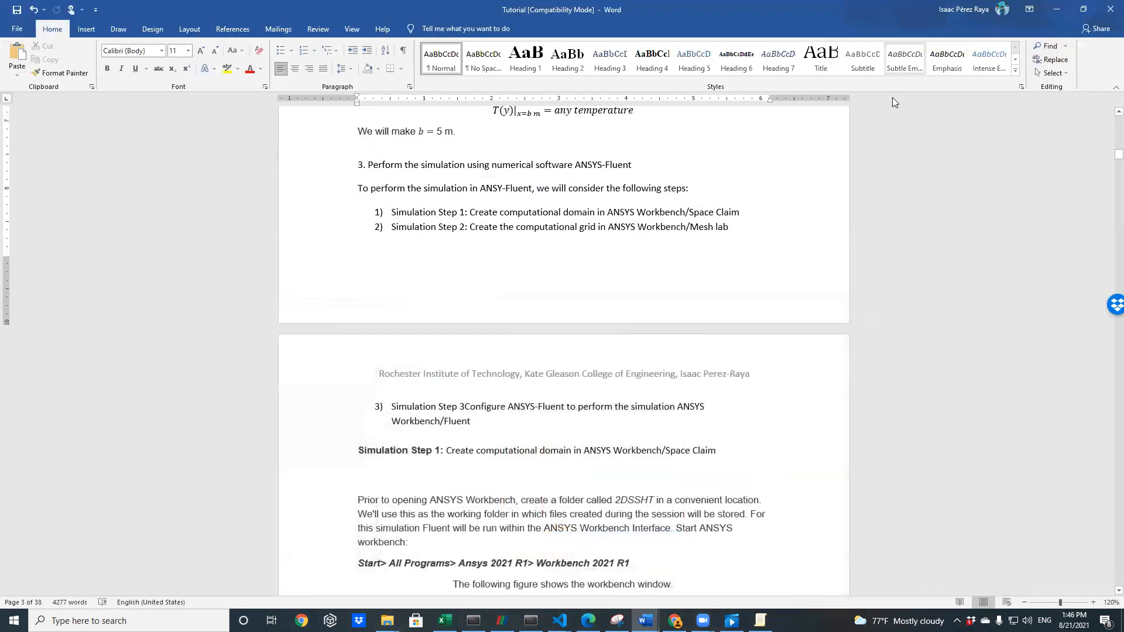
click(1056, 6)
click(802, 40)
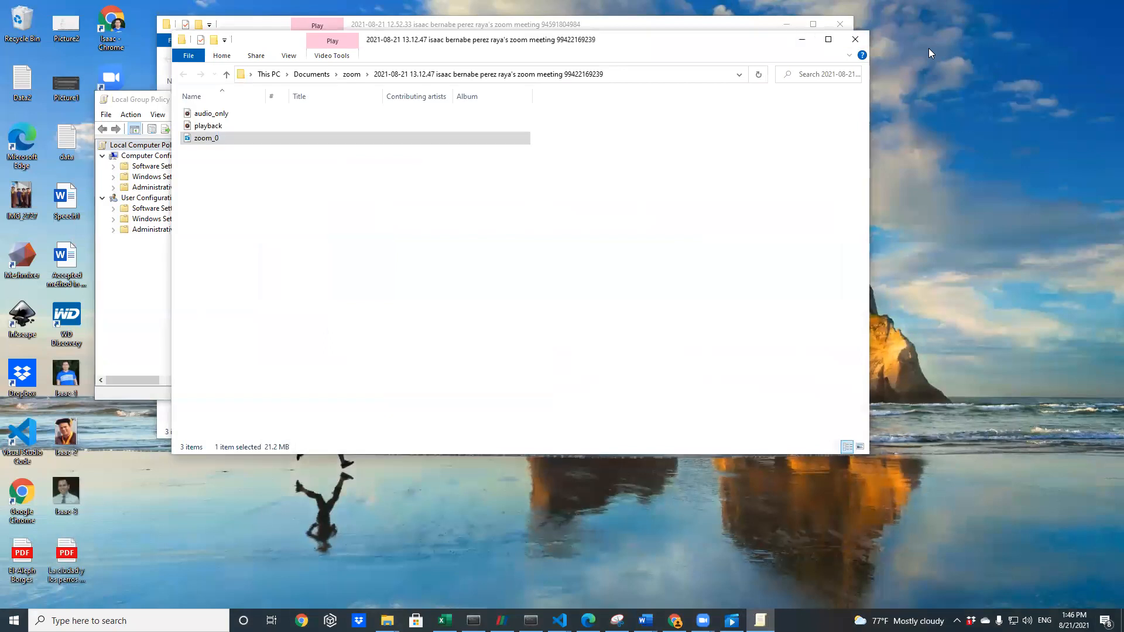
click(787, 24)
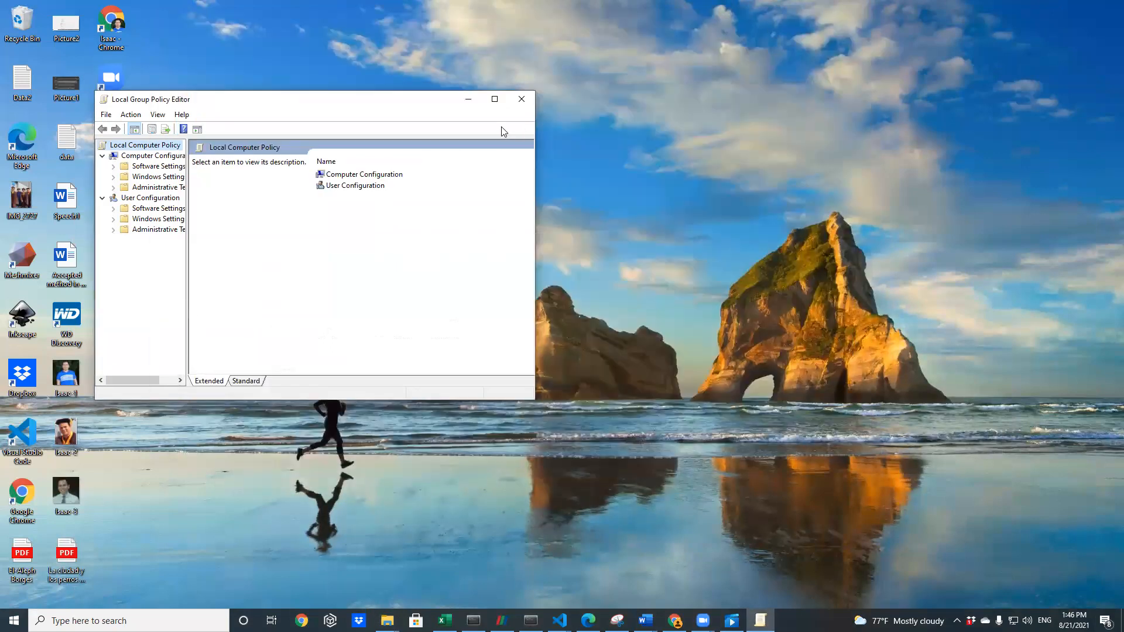
click(468, 100)
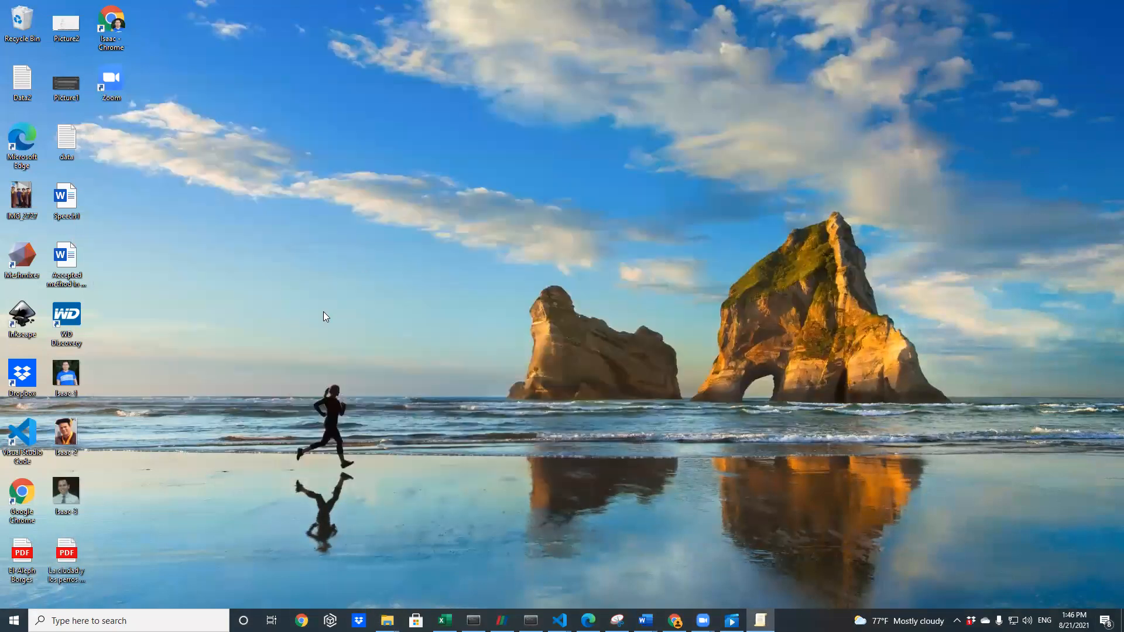
Create a new folder named 2DSSHT on the desktop
right_click(199, 367)
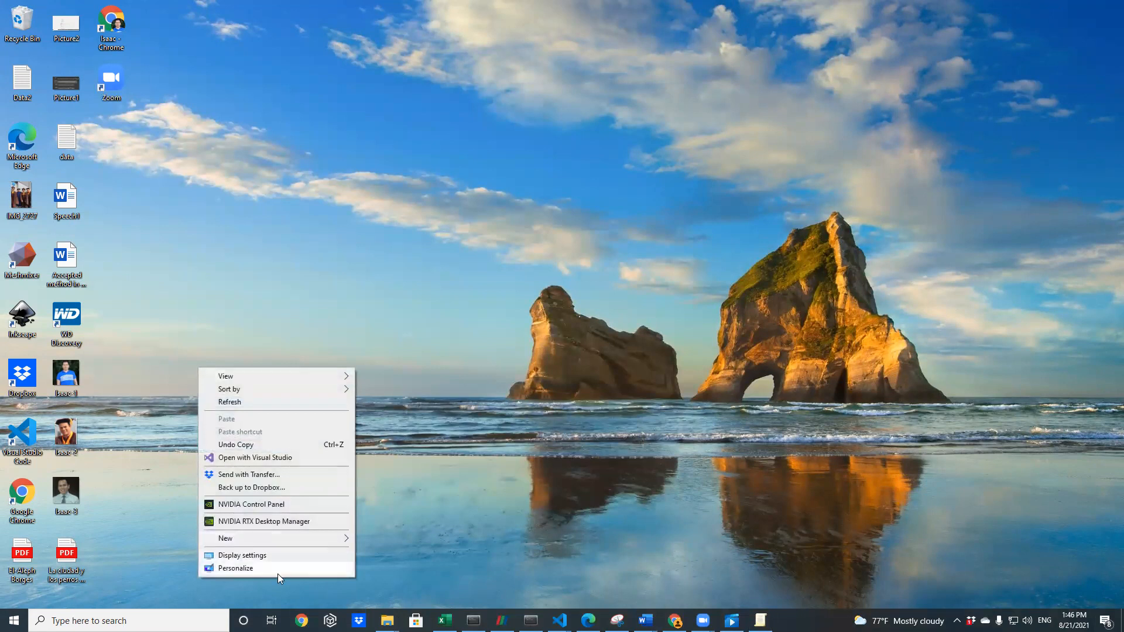
mouse_move(340, 538)
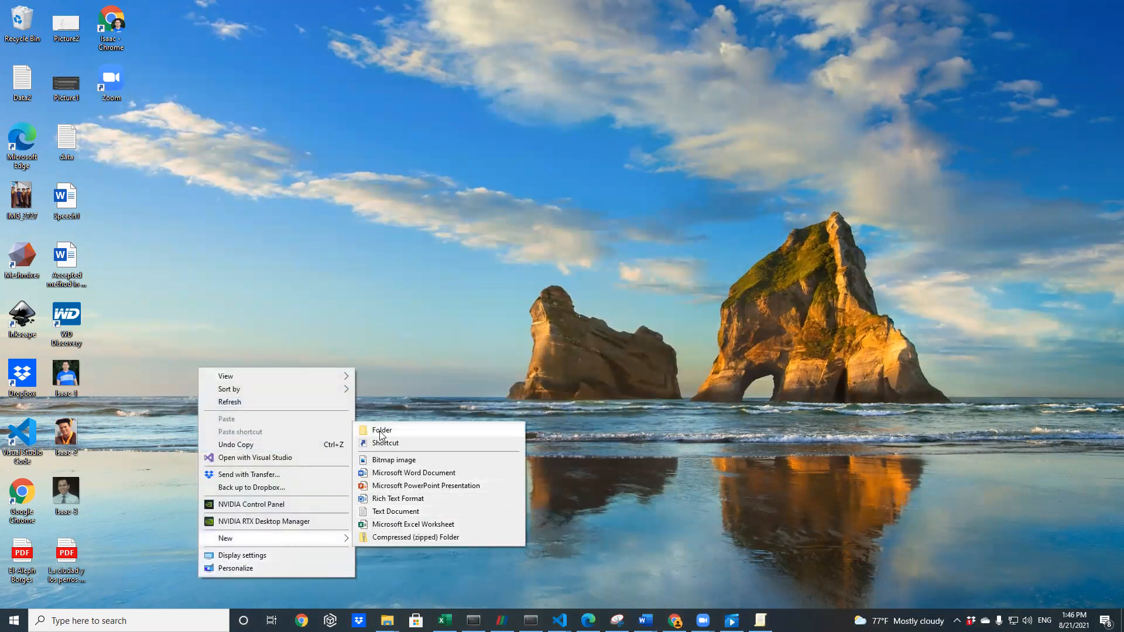
click(380, 431)
text(2)
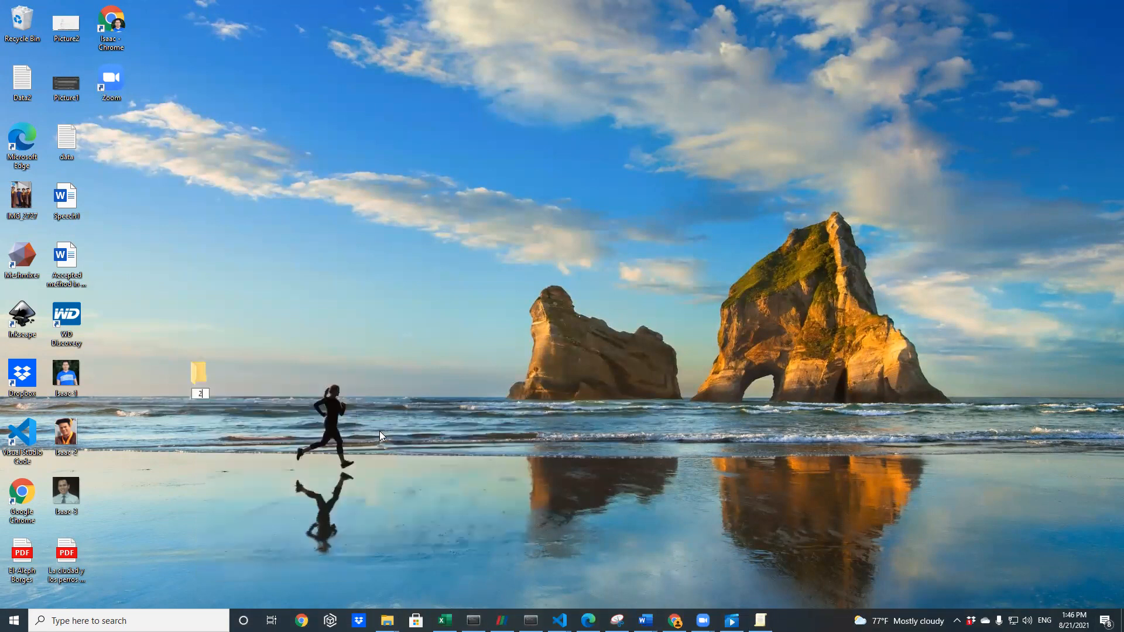
text(DSSHT)
key(Return)
Place the 2DSSHT folder among the other desktop icons and open it in its own window
drag(161, 287, 106, 143)
double_click(106, 142)
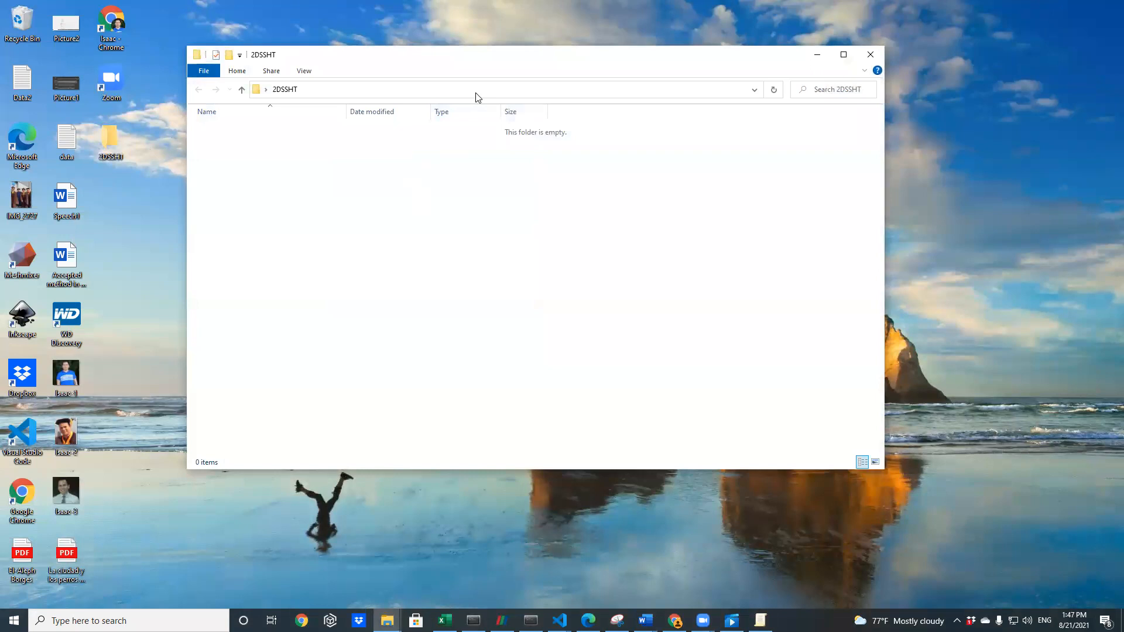
drag(448, 59, 399, 108)
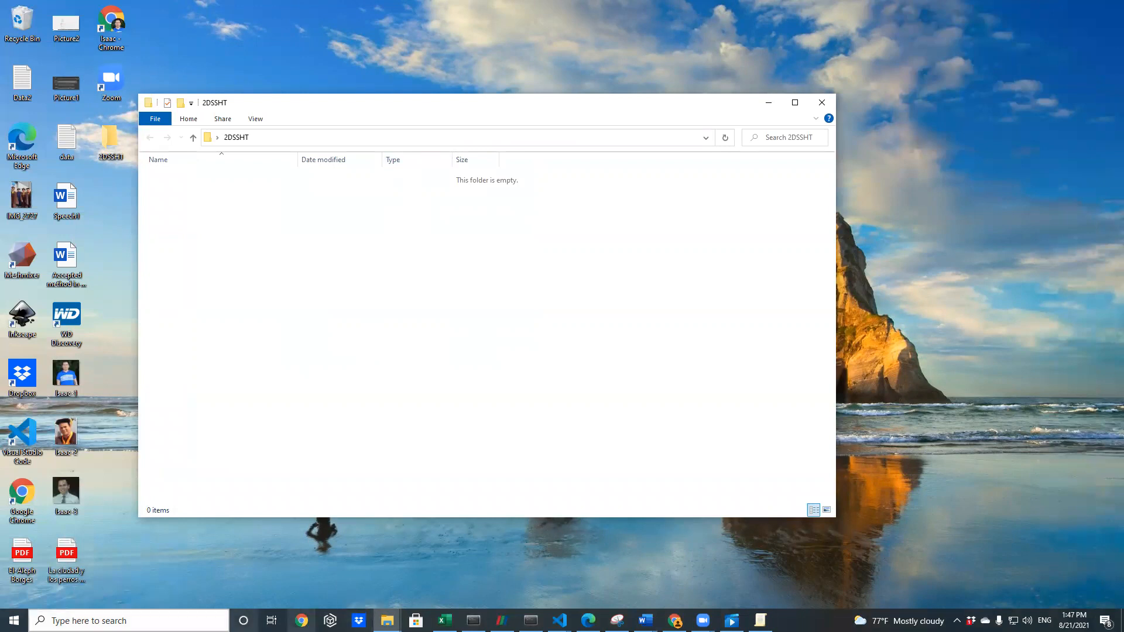
click(14, 621)
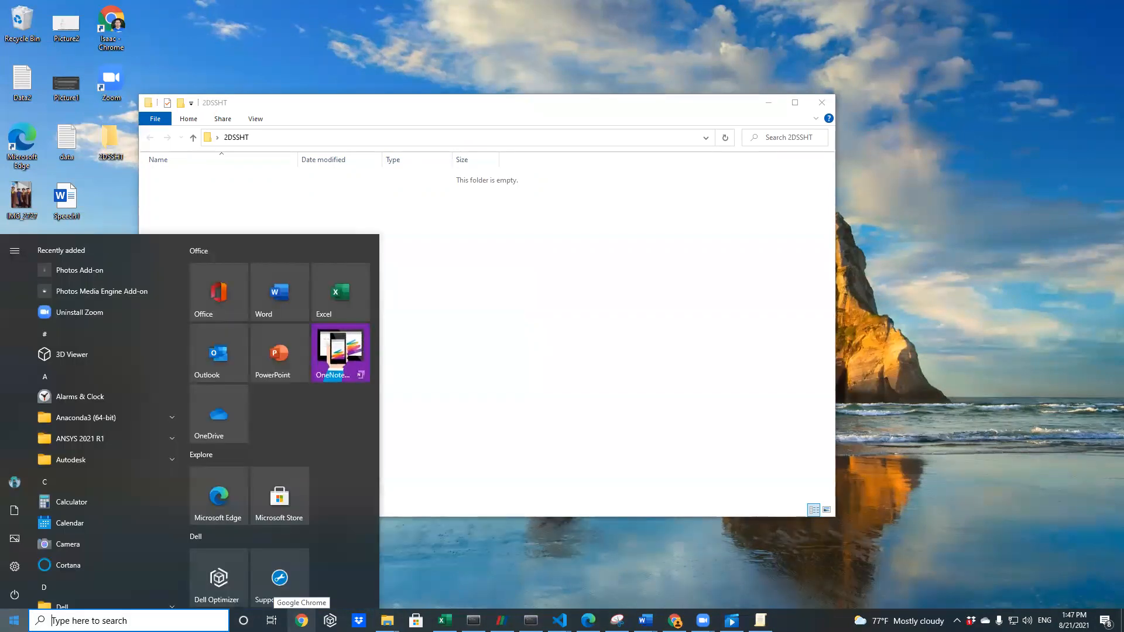
text(ansys)
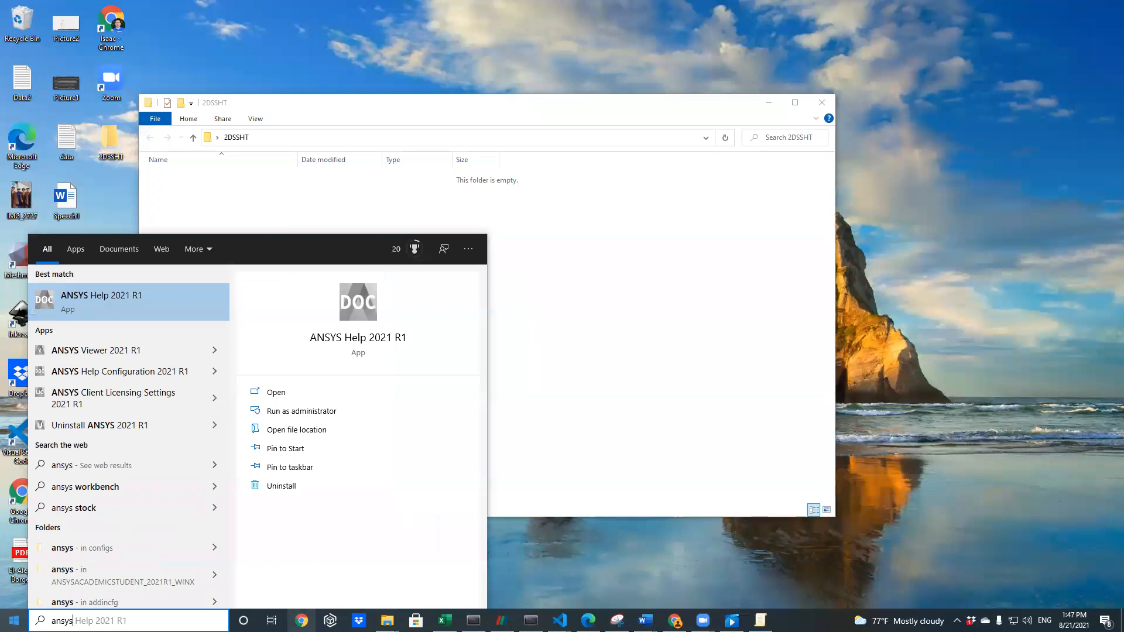
text( wor)
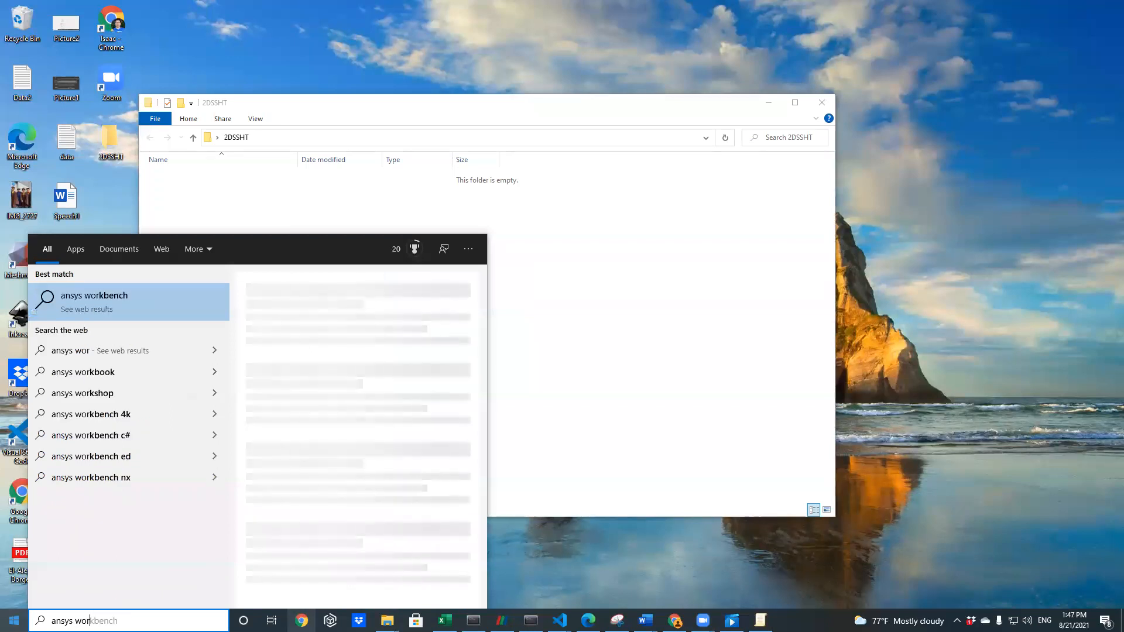
key(BackSpace)
key(BackSpace)
key(BackSpace)
key(BackSpace)
key(BackSpace)
key(BackSpace)
key(BackSpace)
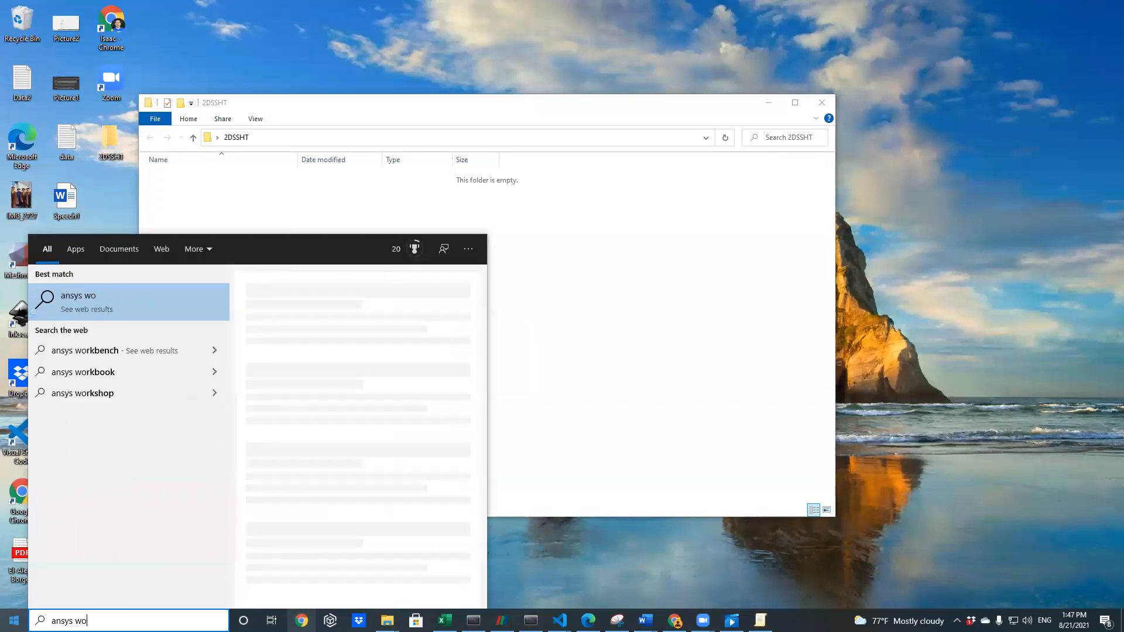
key(BackSpace)
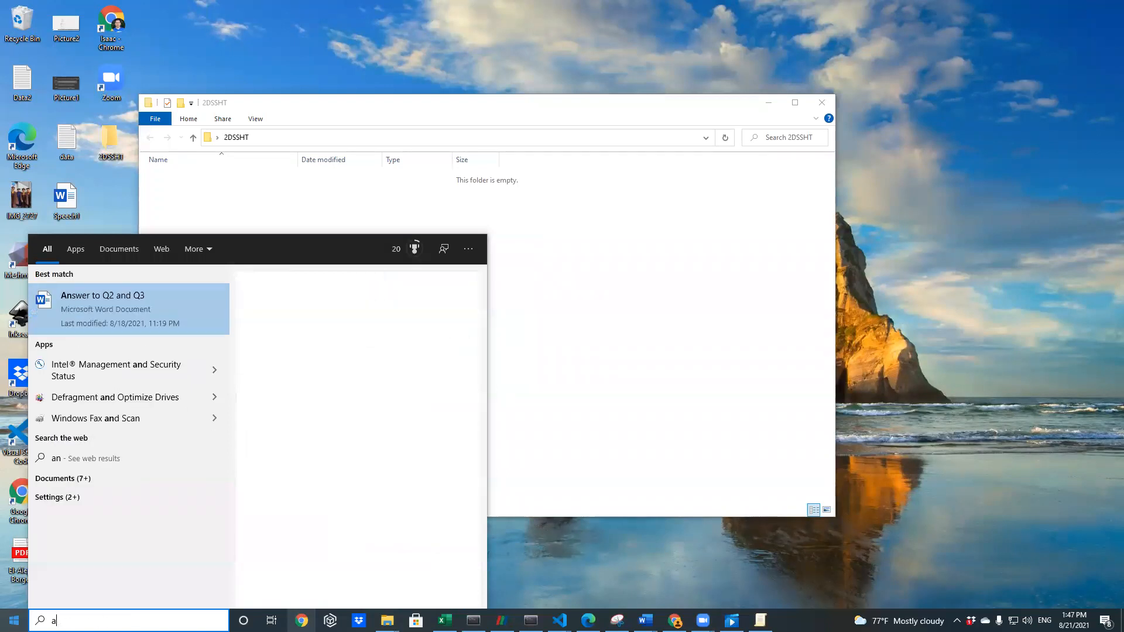
key(BackSpace)
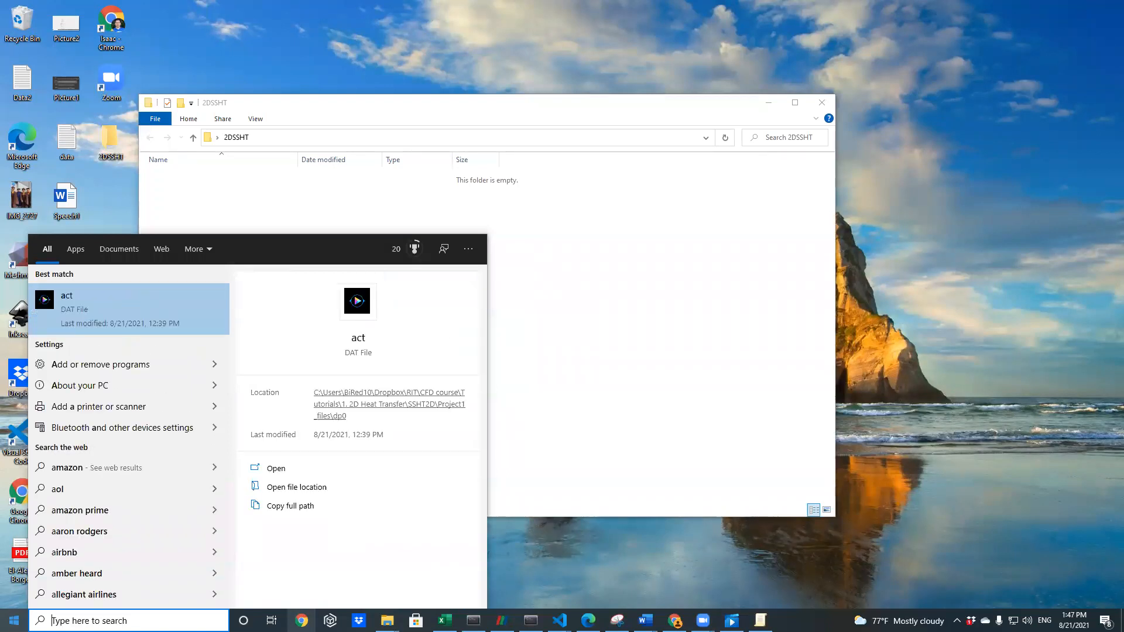
key(Escape)
Launch Workbench 2021 R1 from the installed ANSYS 2021 R1 programs
key(super)
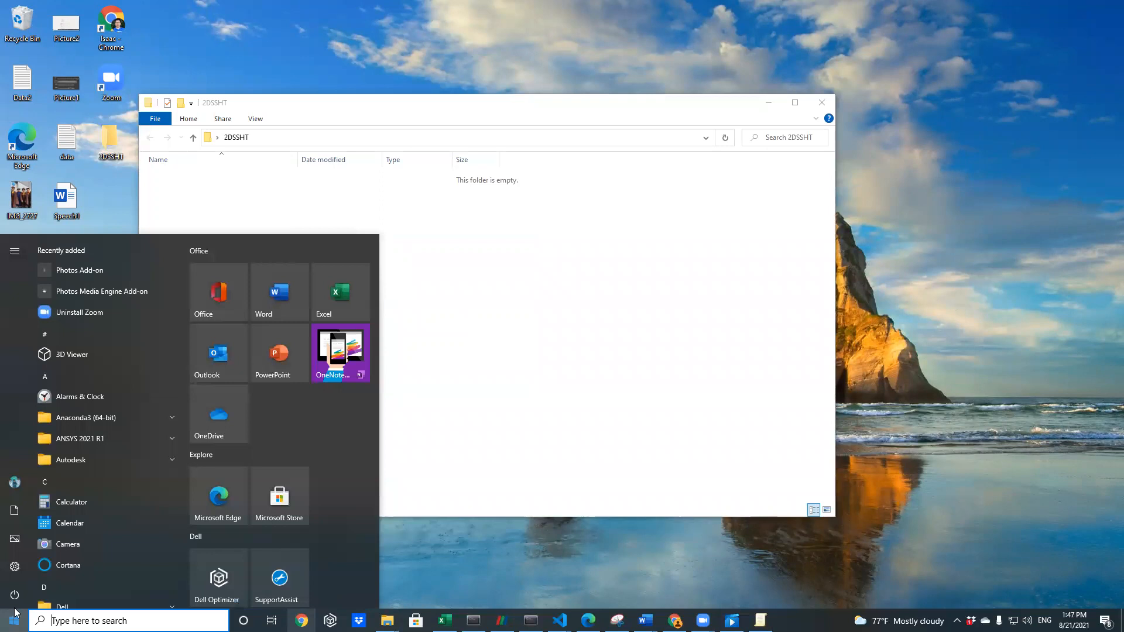
click(113, 438)
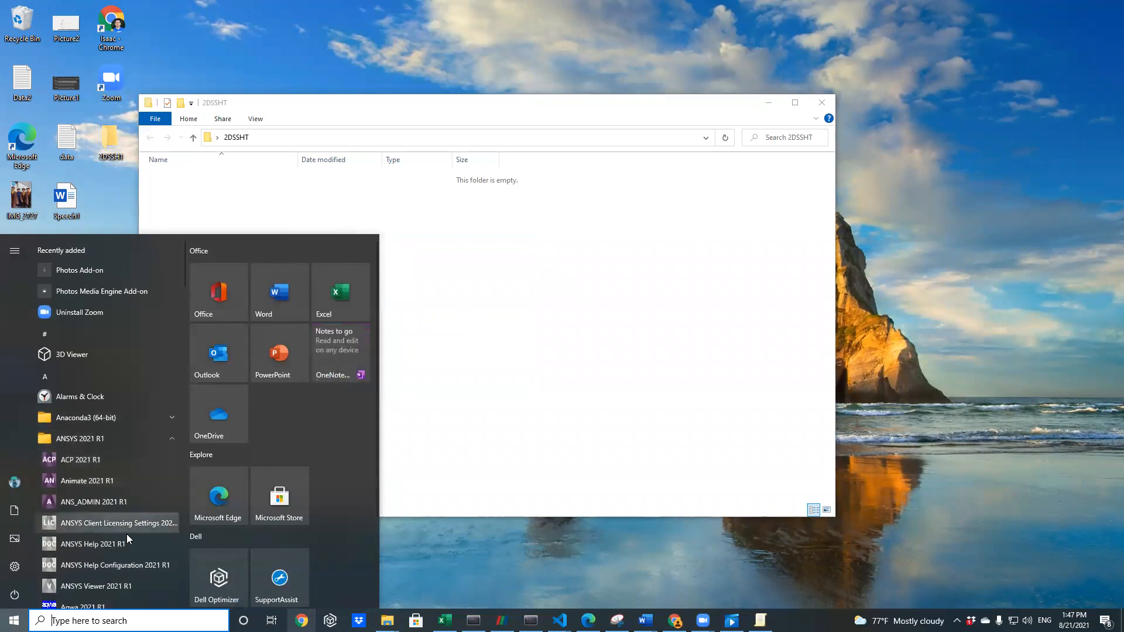
scroll(131, 538, down, 1)
scroll(126, 529, down, 2)
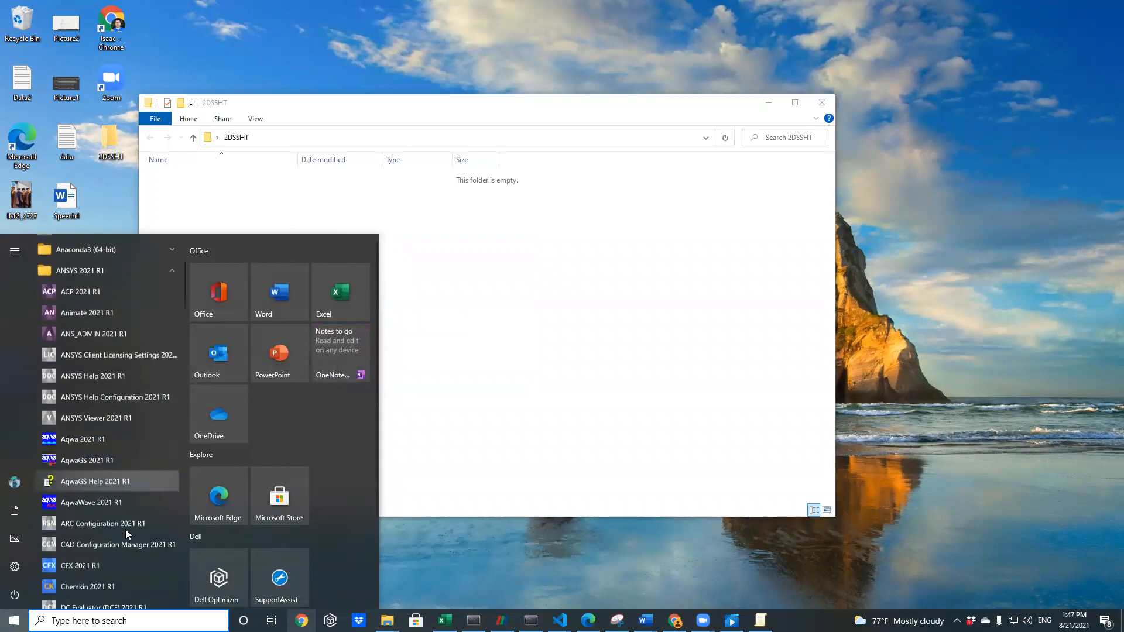
scroll(126, 530, down, 4)
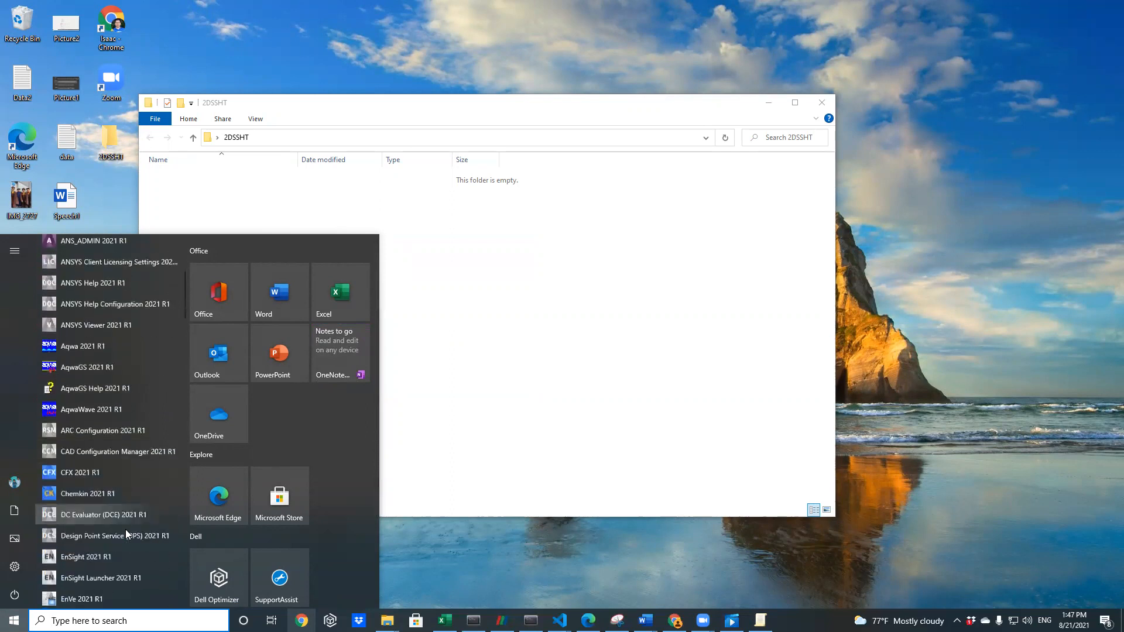
scroll(125, 529, down, 5)
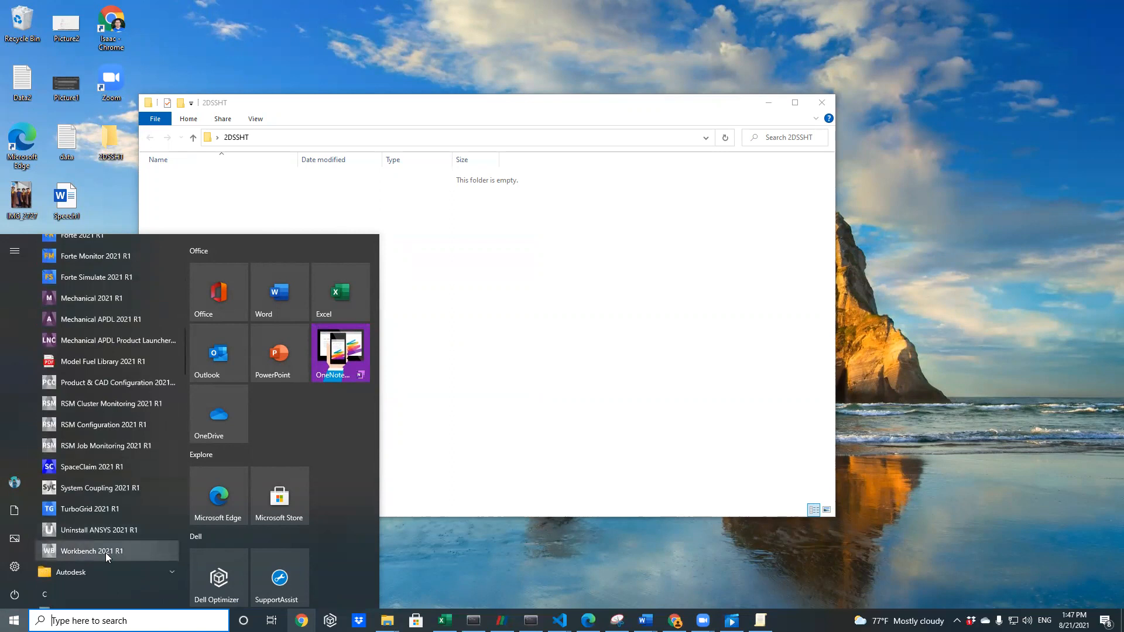
click(106, 553)
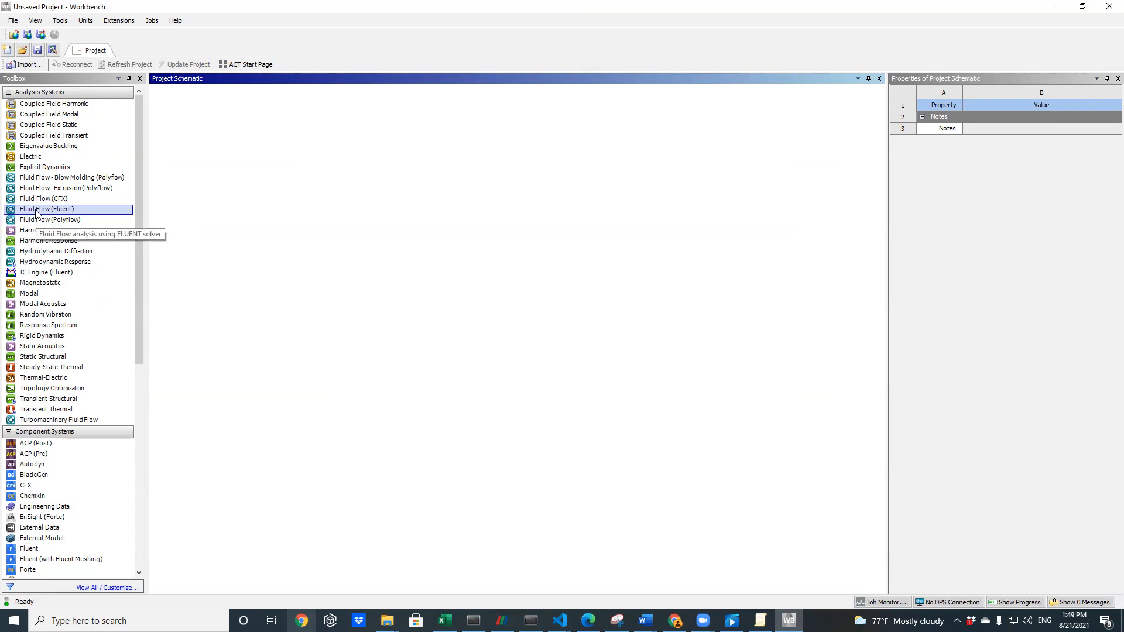
Add a Fluid Flow (Fluent) analysis system to the project schematic and name it "2D Heat Transfer of a Solid"
drag(36, 213, 212, 152)
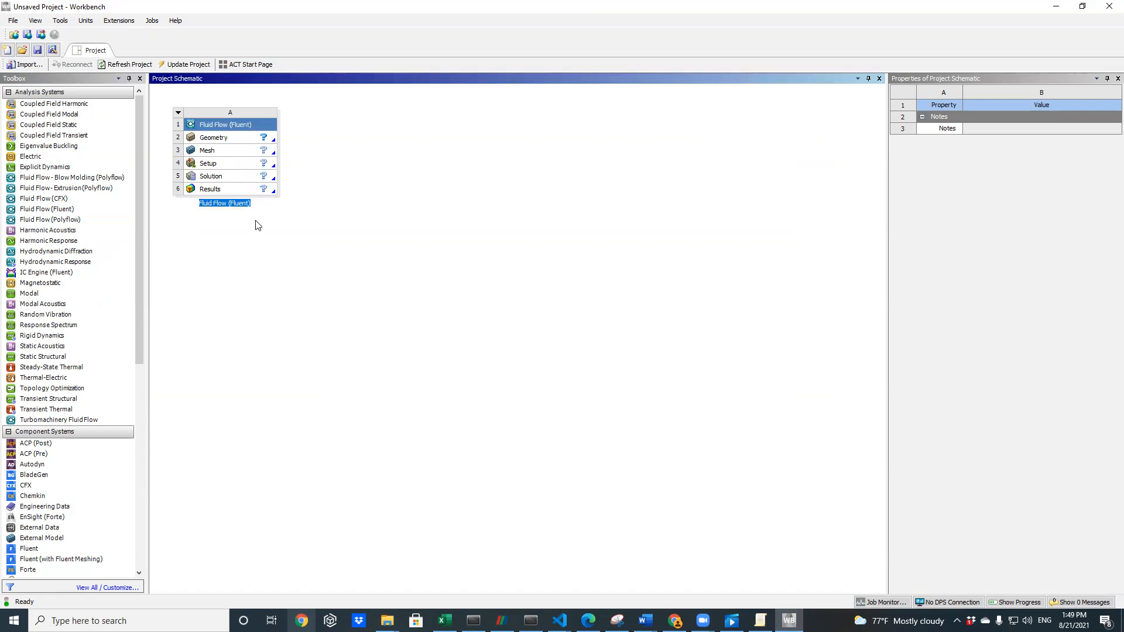
key(BackSpace)
text(2D Heat Transfer of a Solid)
key(Return)
Save the project as Project1 in the 2DSSHT folder on the desktop
click(12, 22)
click(38, 72)
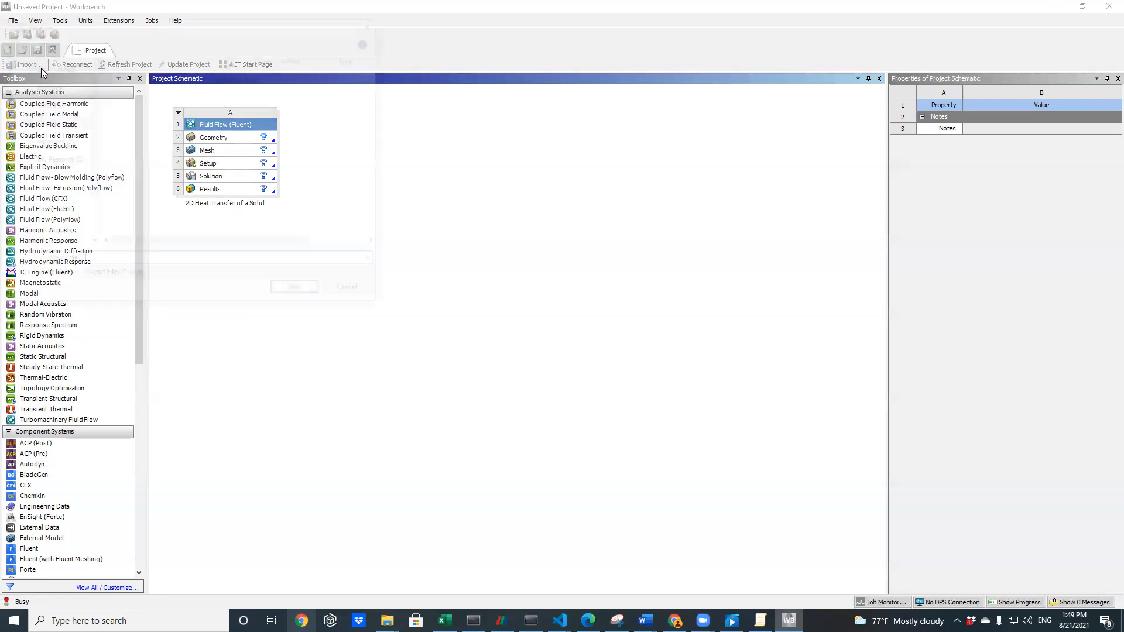
click(52, 110)
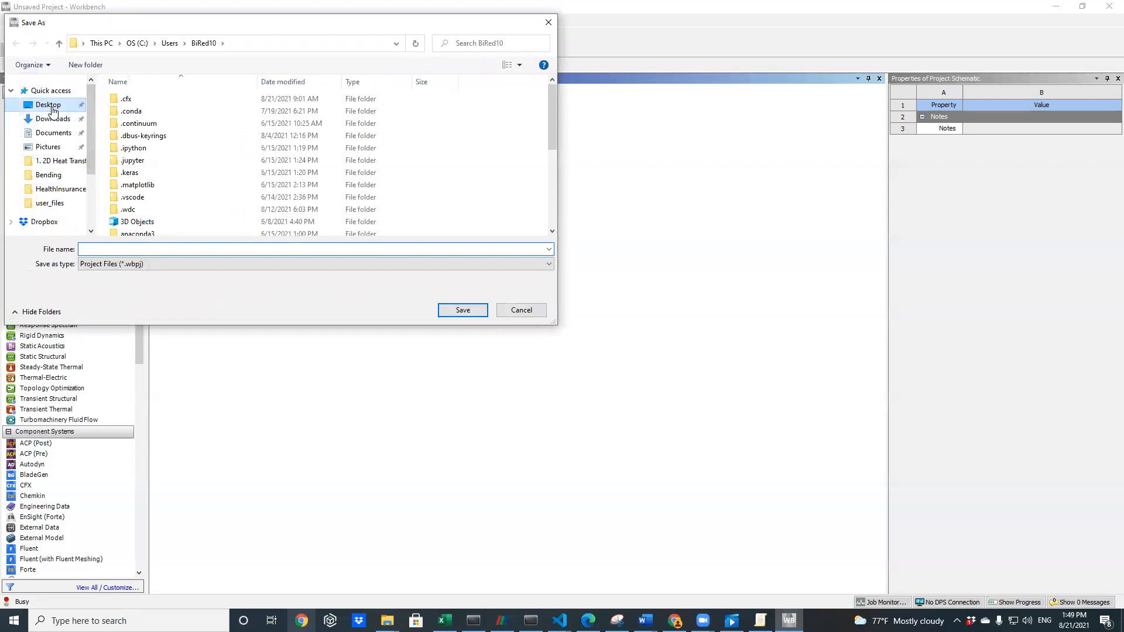
double_click(154, 125)
click(137, 249)
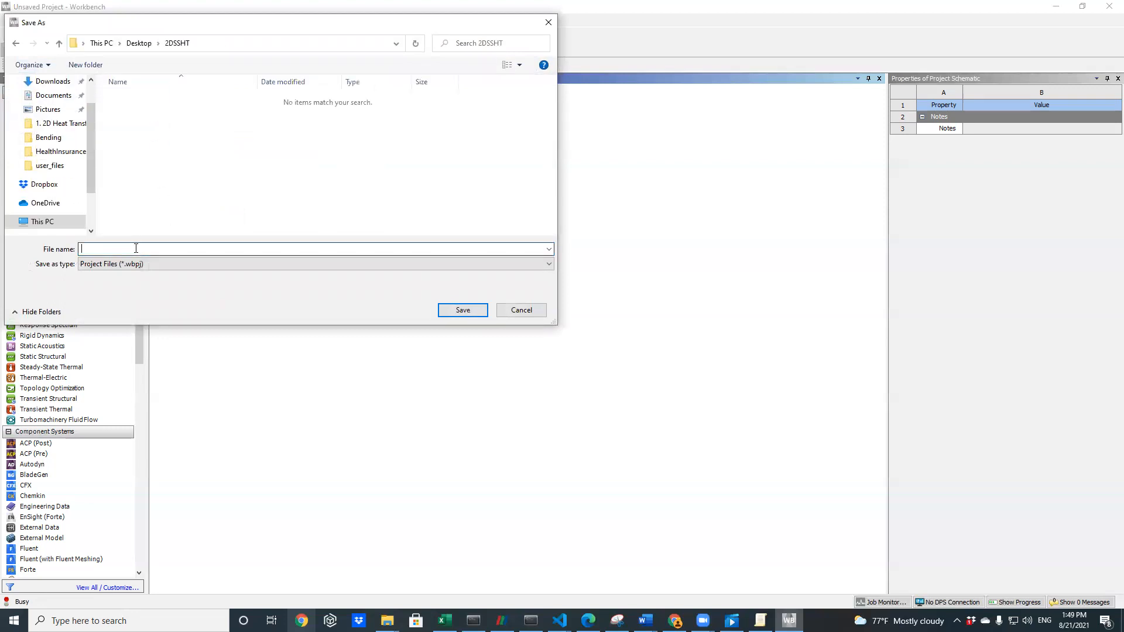
text(Project1)
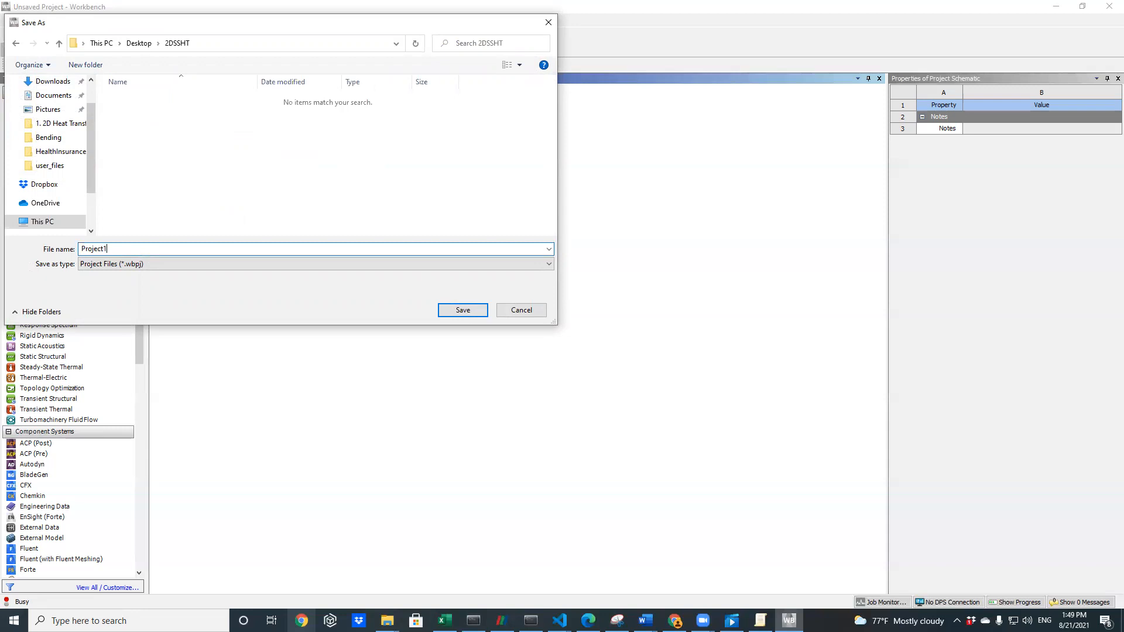
click(443, 312)
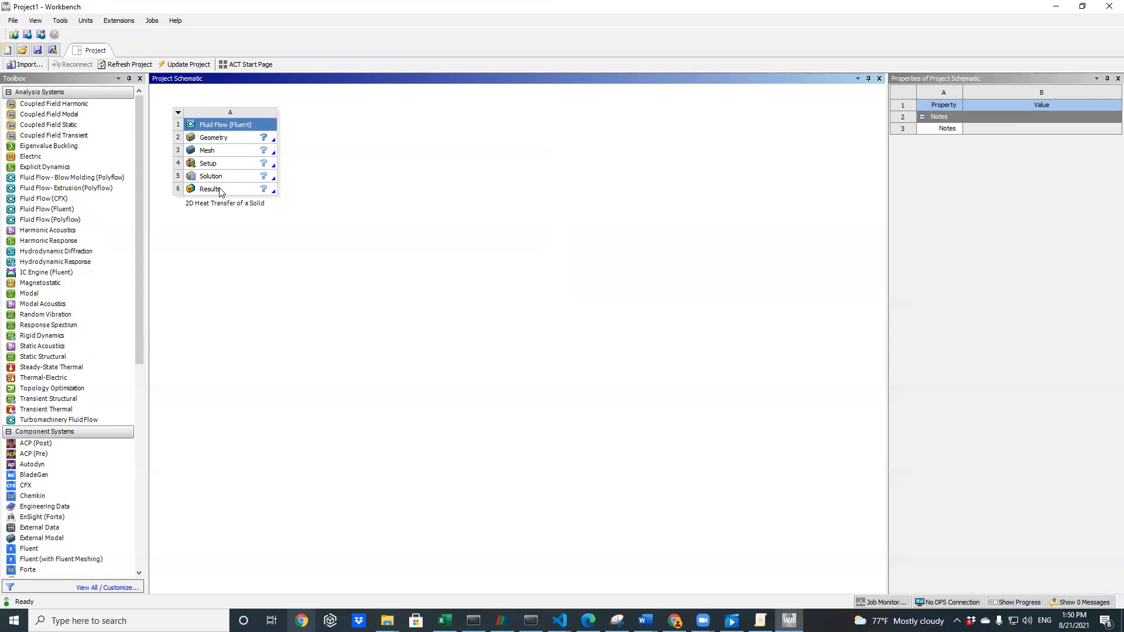
Set the Analysis Type of the system's Geometry cell to 2D
click(234, 143)
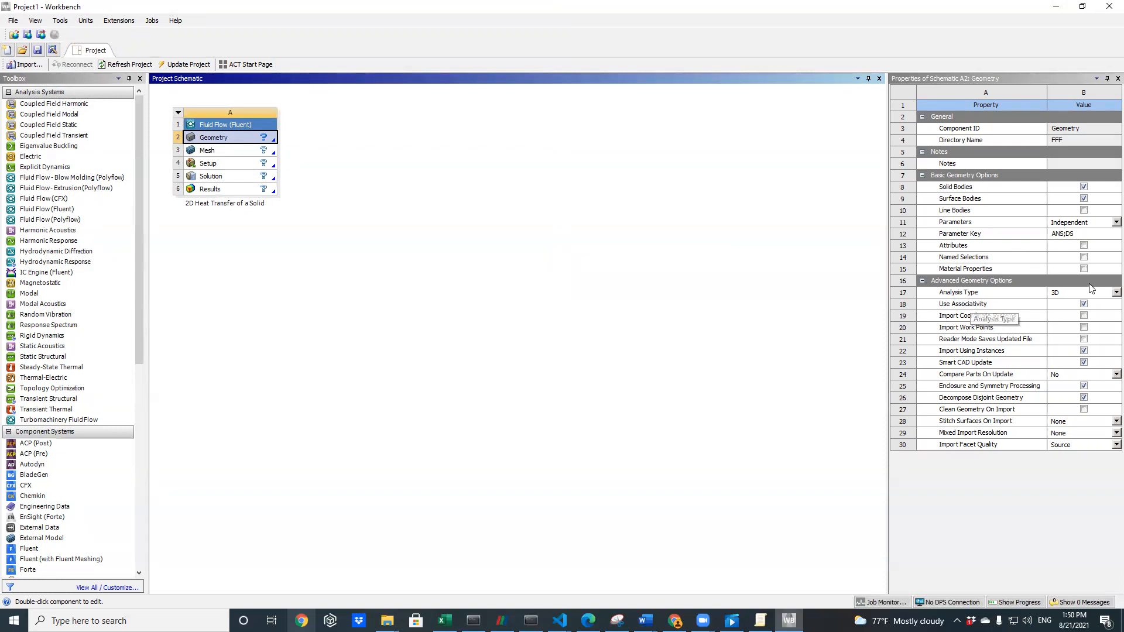
click(1113, 293)
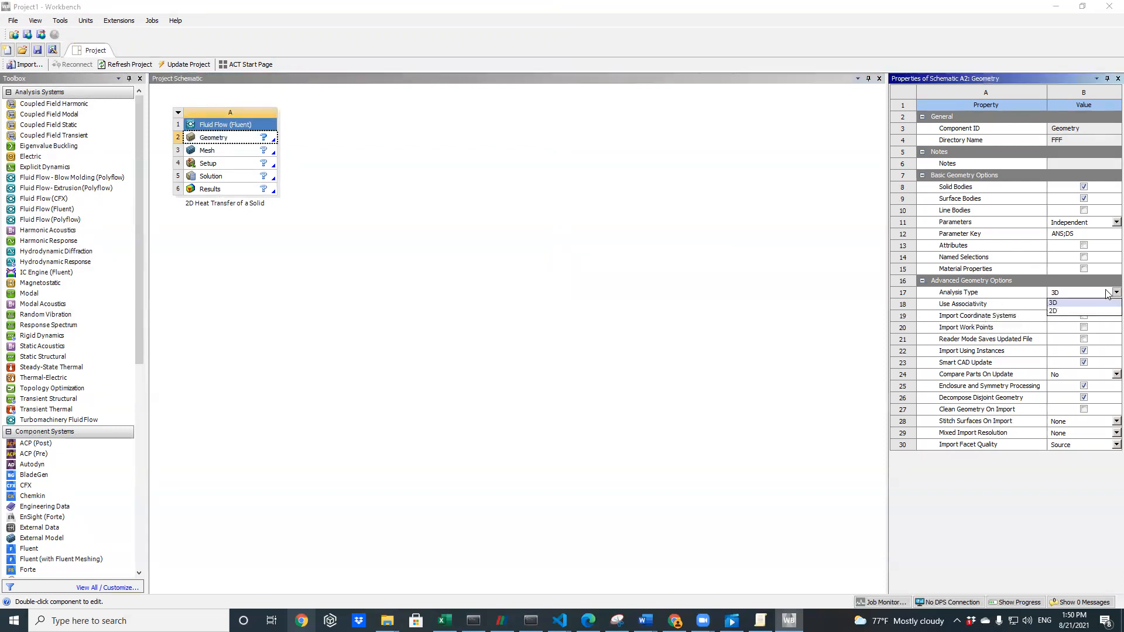
click(1071, 311)
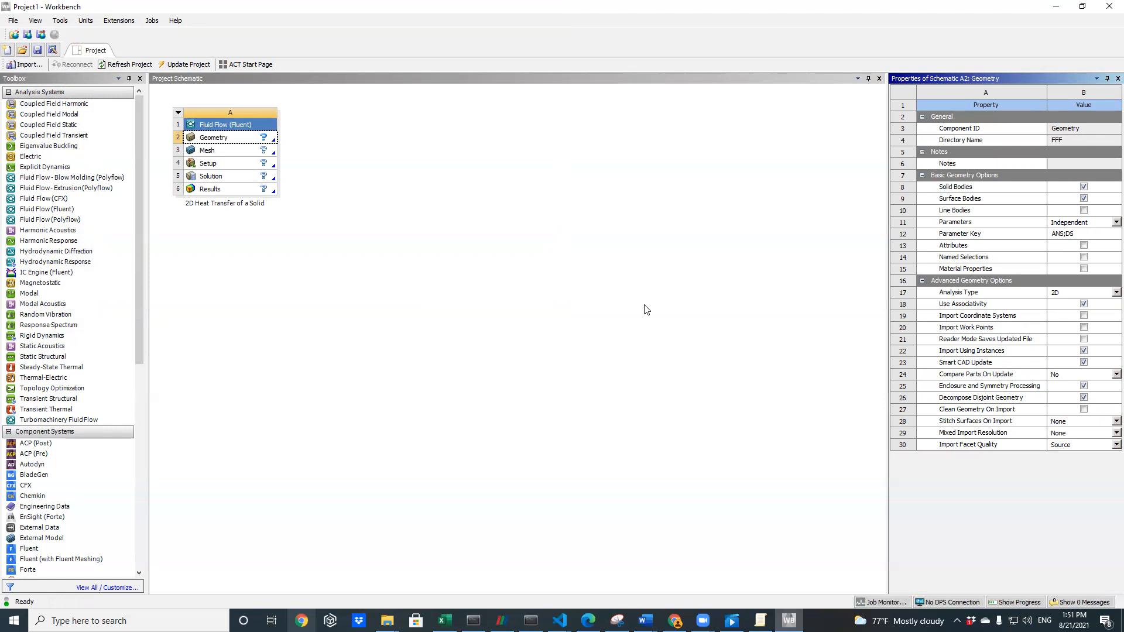
Start a new DesignModeler geometry for the fluid flow system and view it straight onto the XY plane
right_click(221, 141)
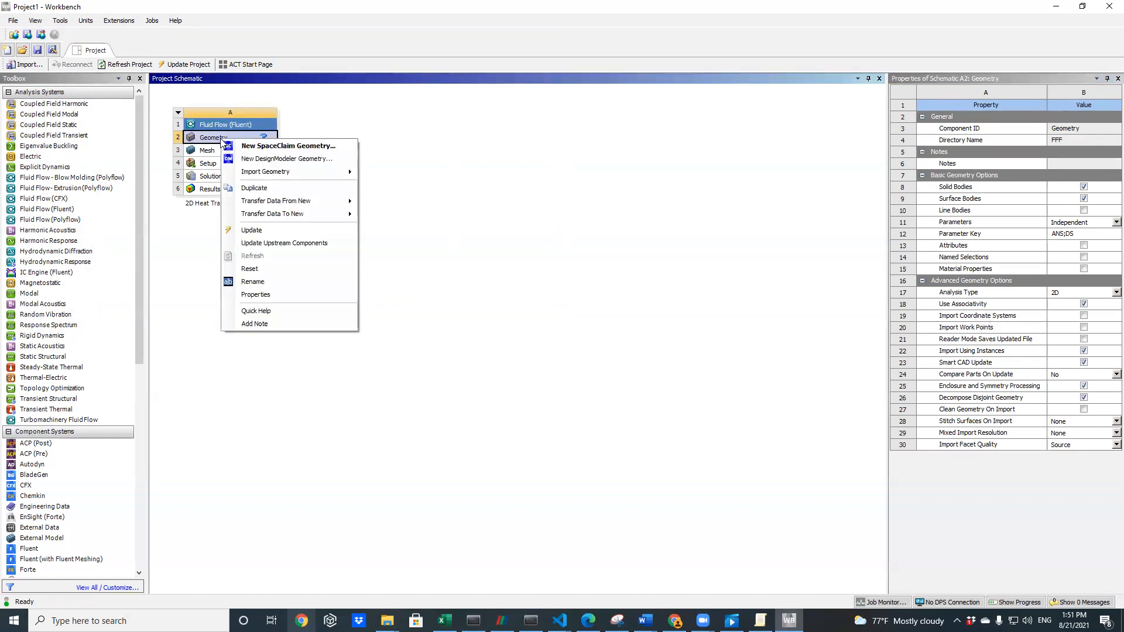
mouse_move(309, 170)
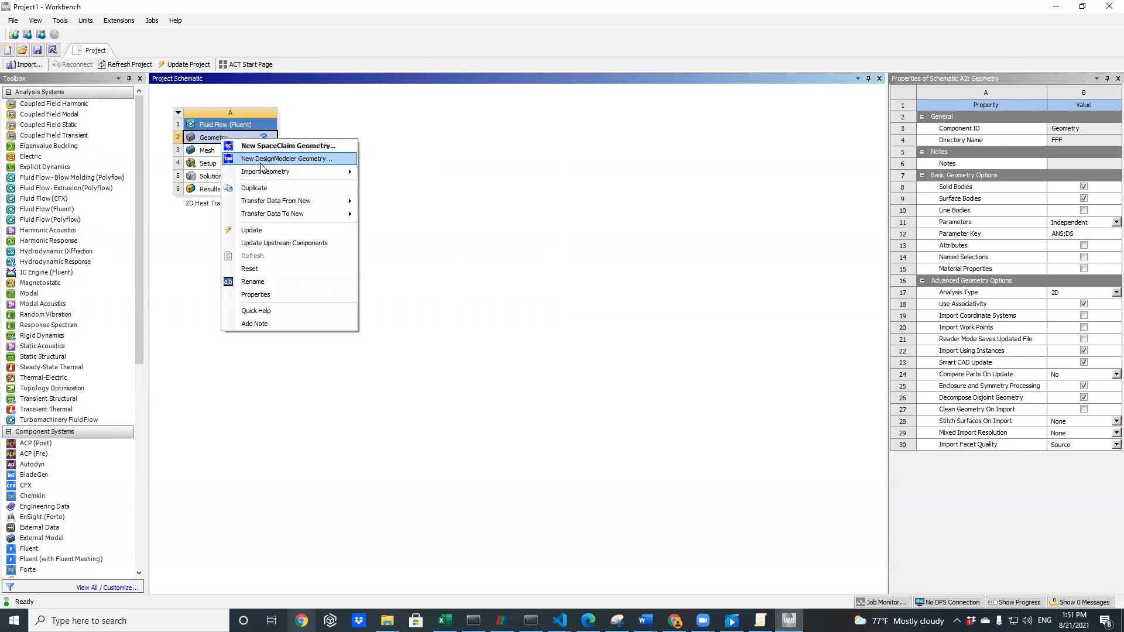
click(298, 161)
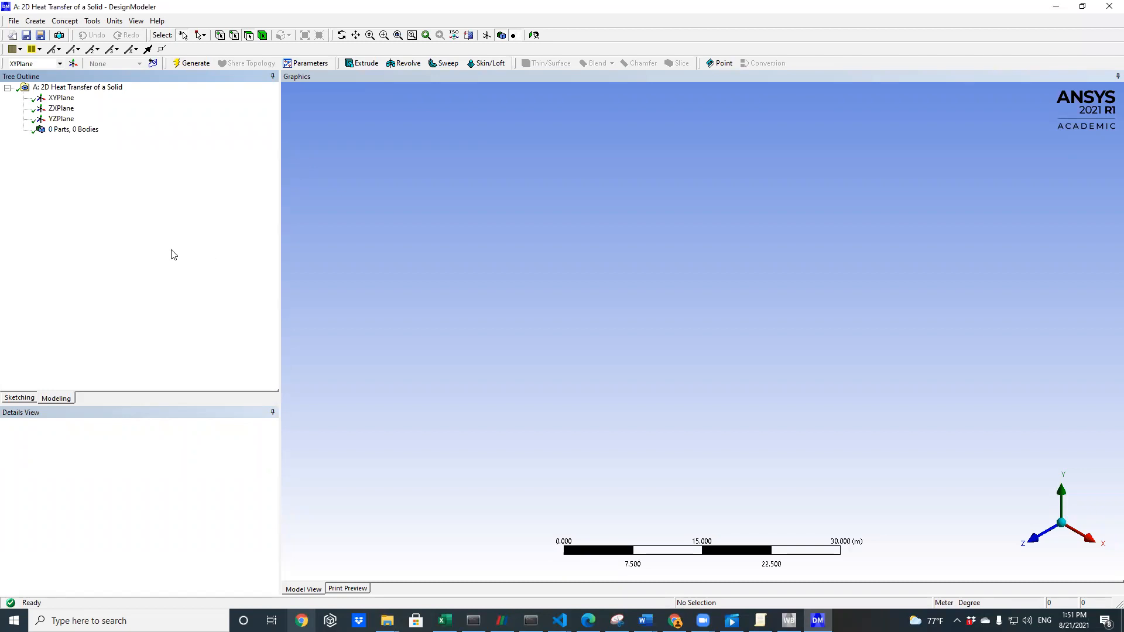
click(1041, 541)
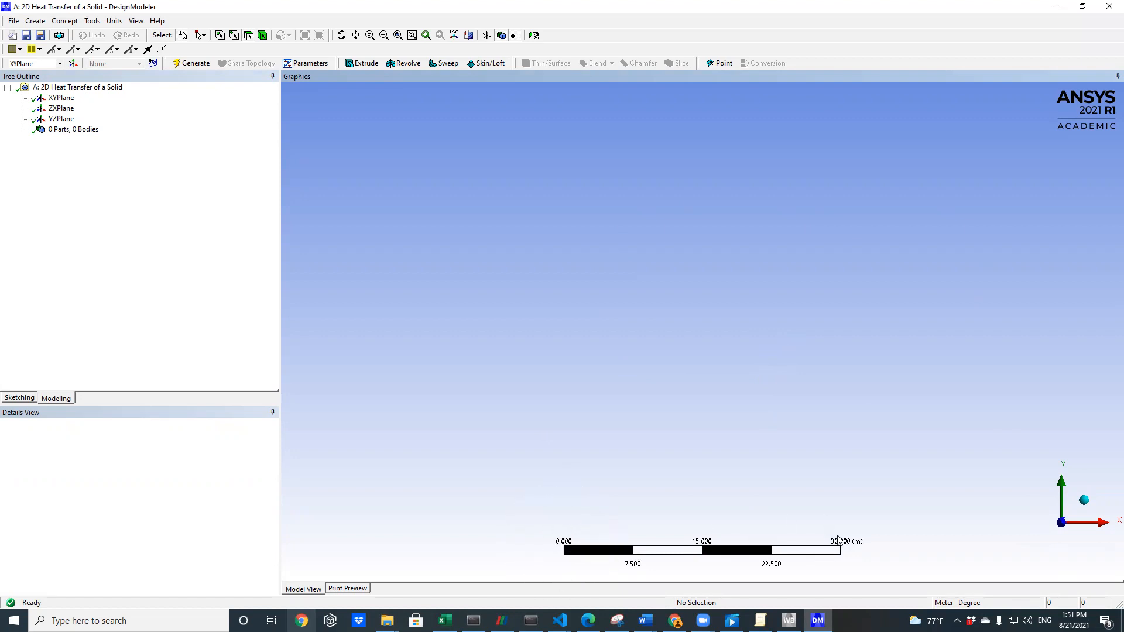
Sketch a rectangle on the XY plane from the origin into the positive quadrant, about 9.3 m wide and 3.8 m high
key(ctrl)
click(369, 37)
click(370, 36)
drag(719, 456, 707, 409)
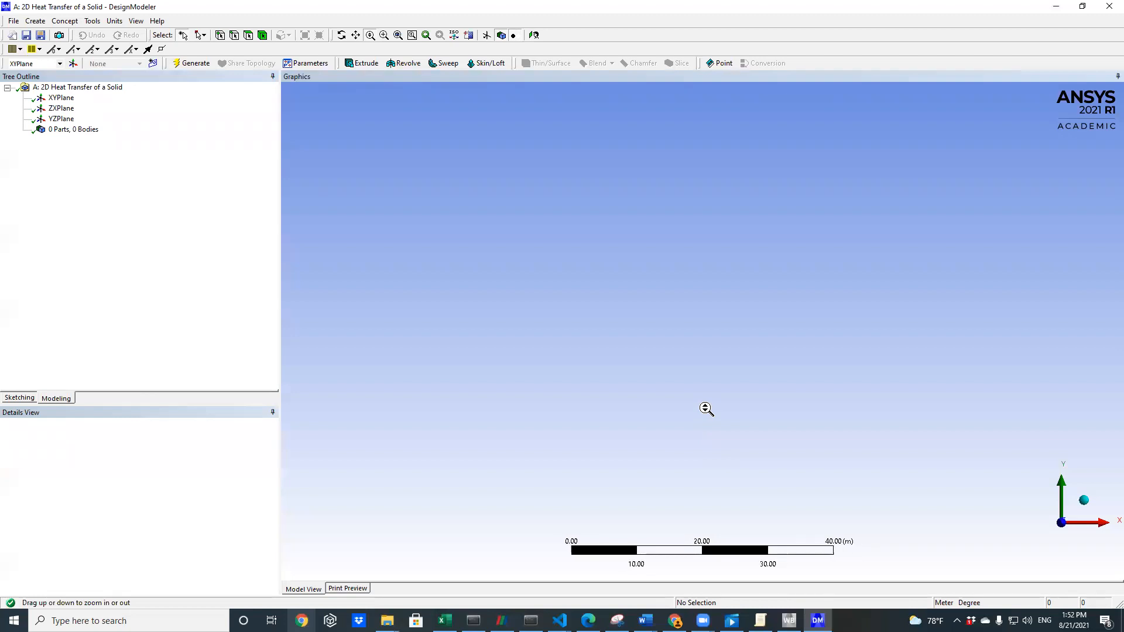
scroll(706, 409, up, 6)
scroll(706, 408, up, 4)
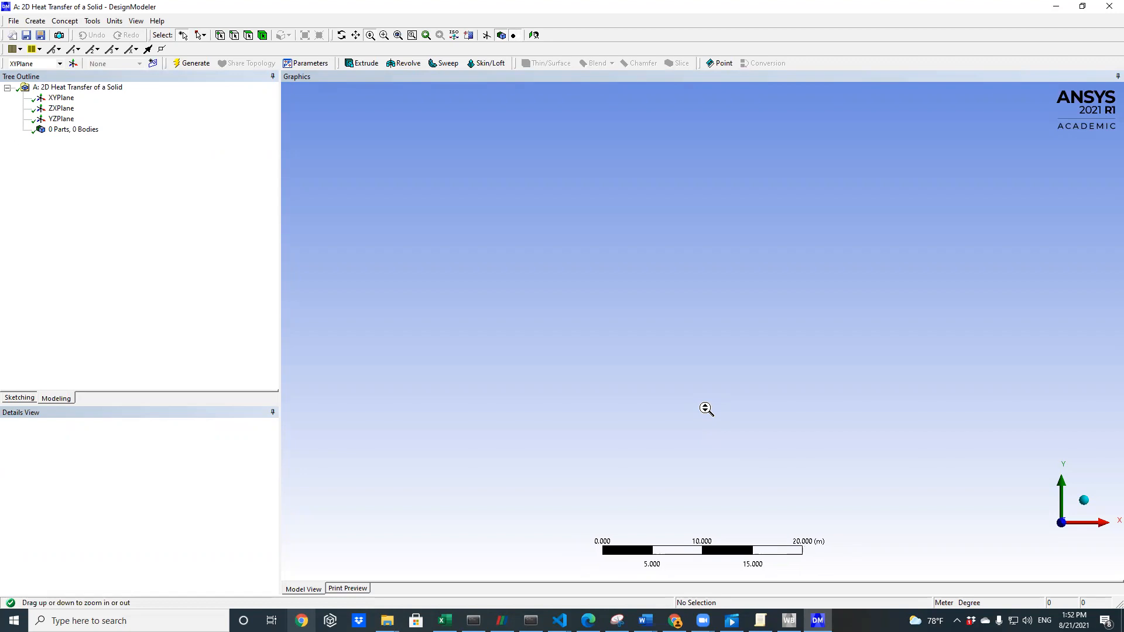
scroll(706, 408, up, 5)
scroll(706, 409, up, 1)
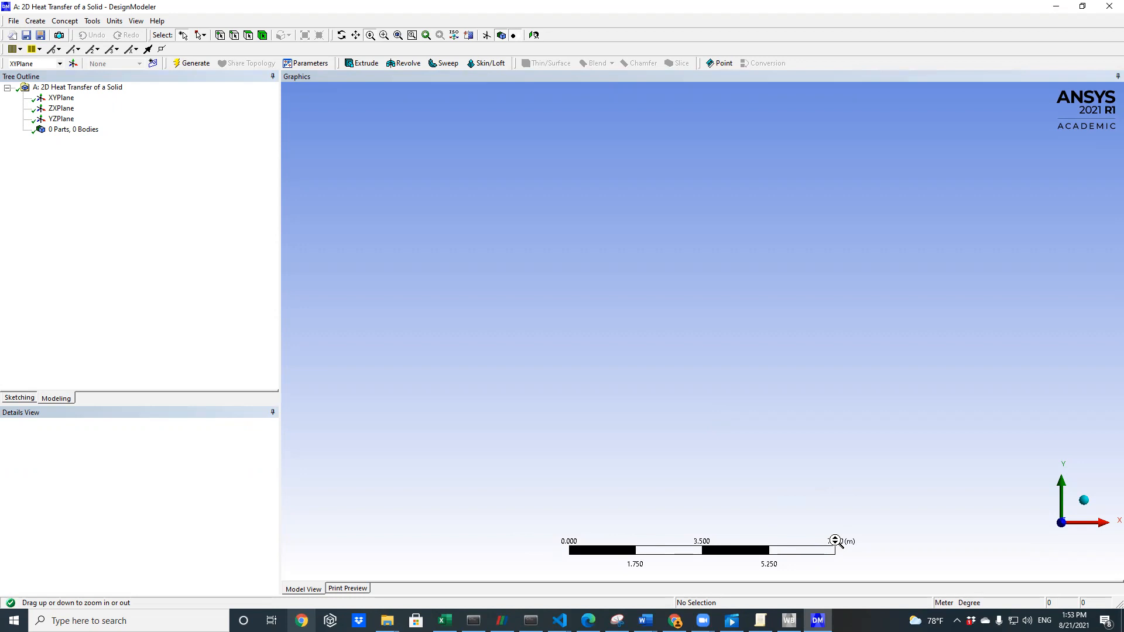
click(14, 399)
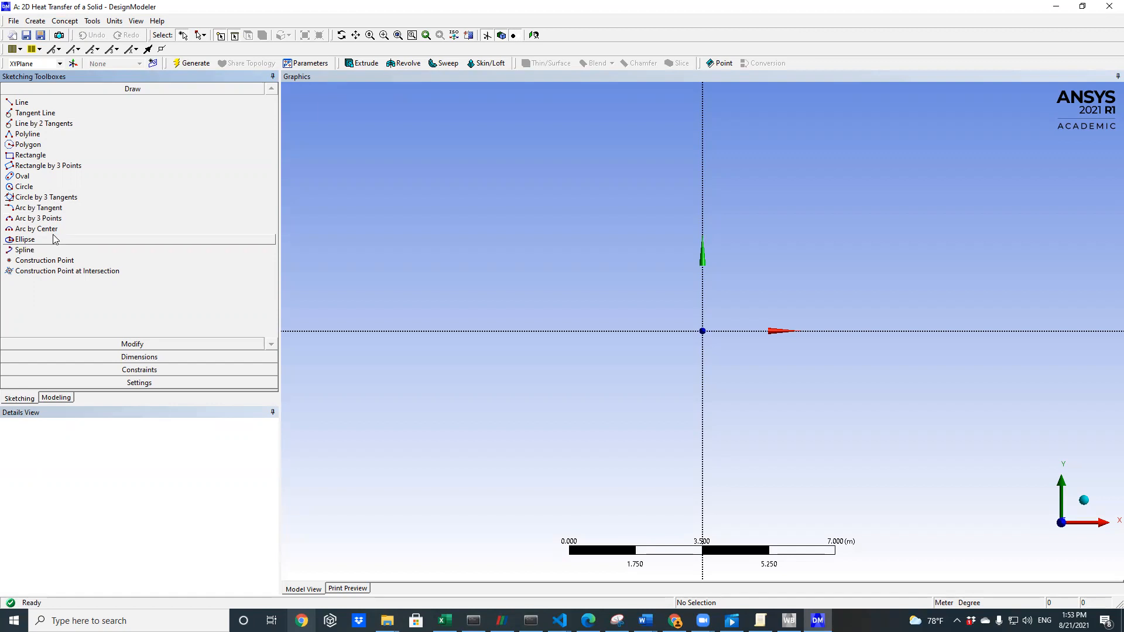
click(49, 156)
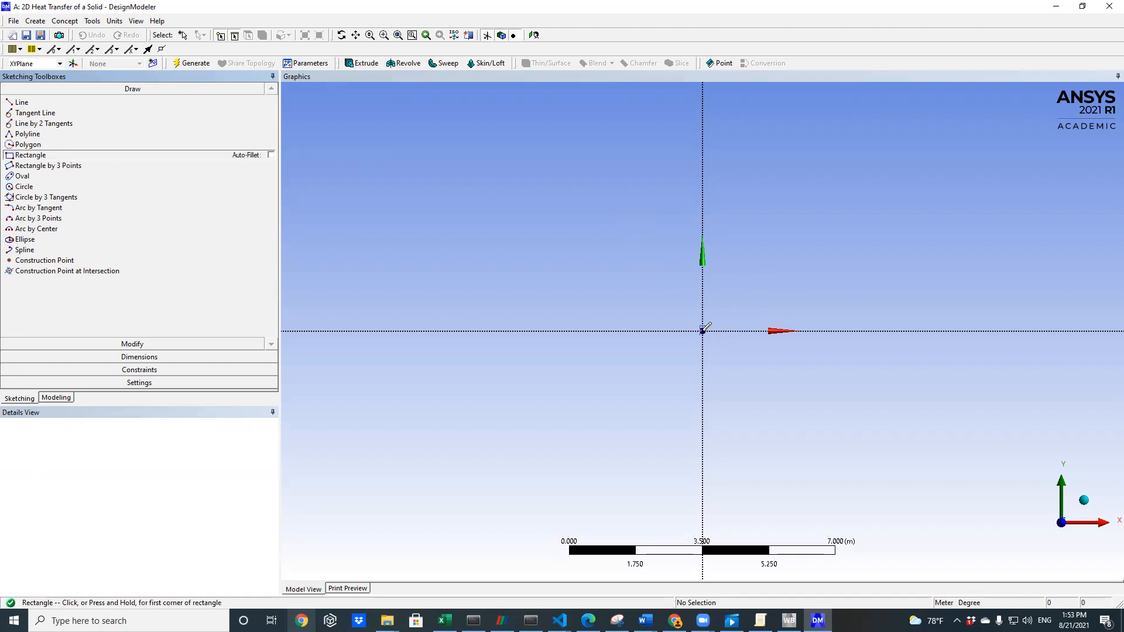
click(703, 330)
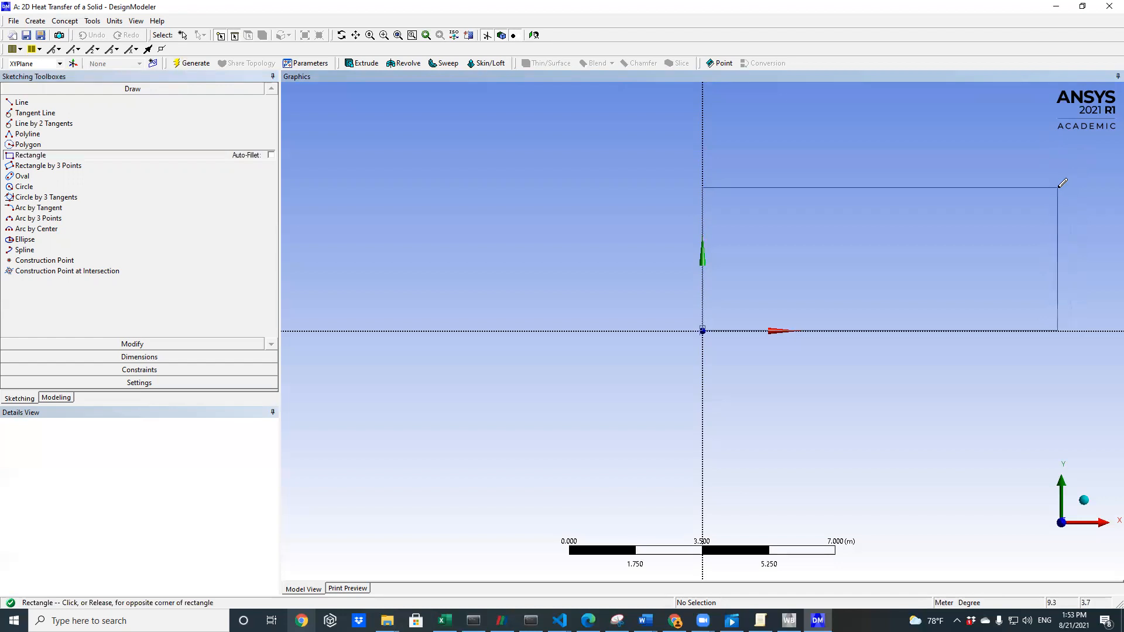
click(1058, 188)
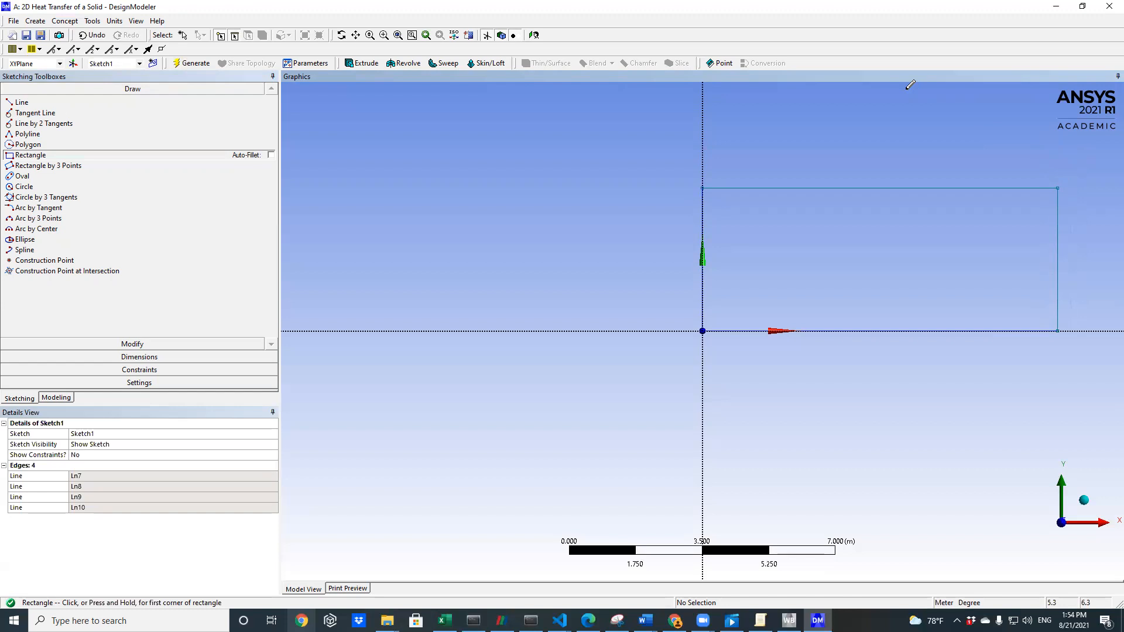
Add a horizontal dimension between the rectangle's two upper corners, placed above its top edge
click(154, 363)
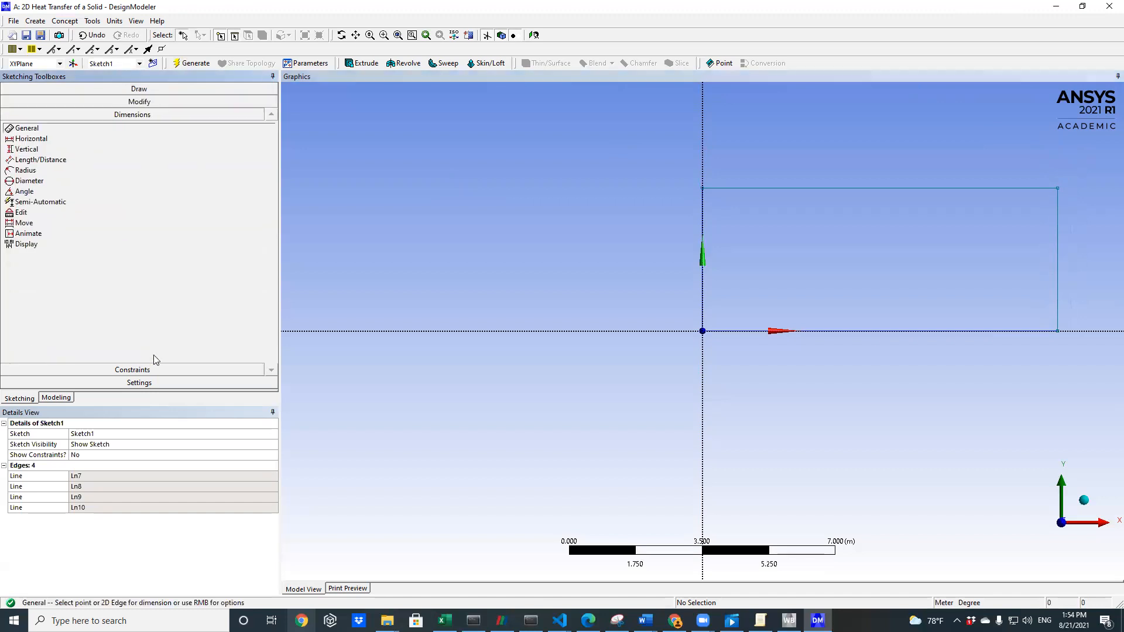
click(44, 142)
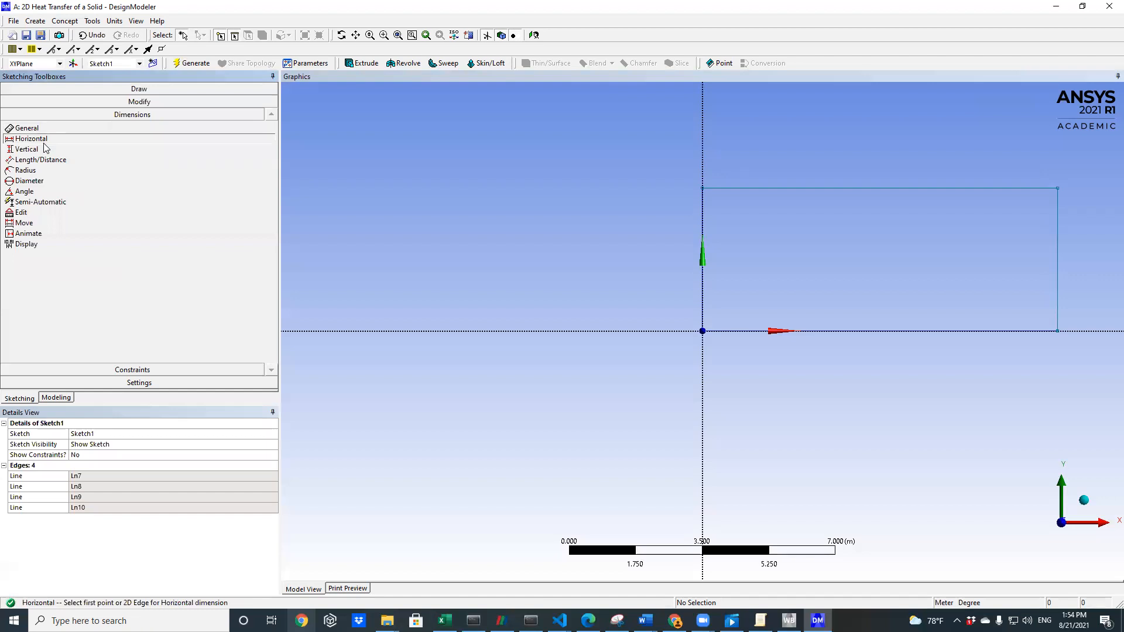
click(859, 189)
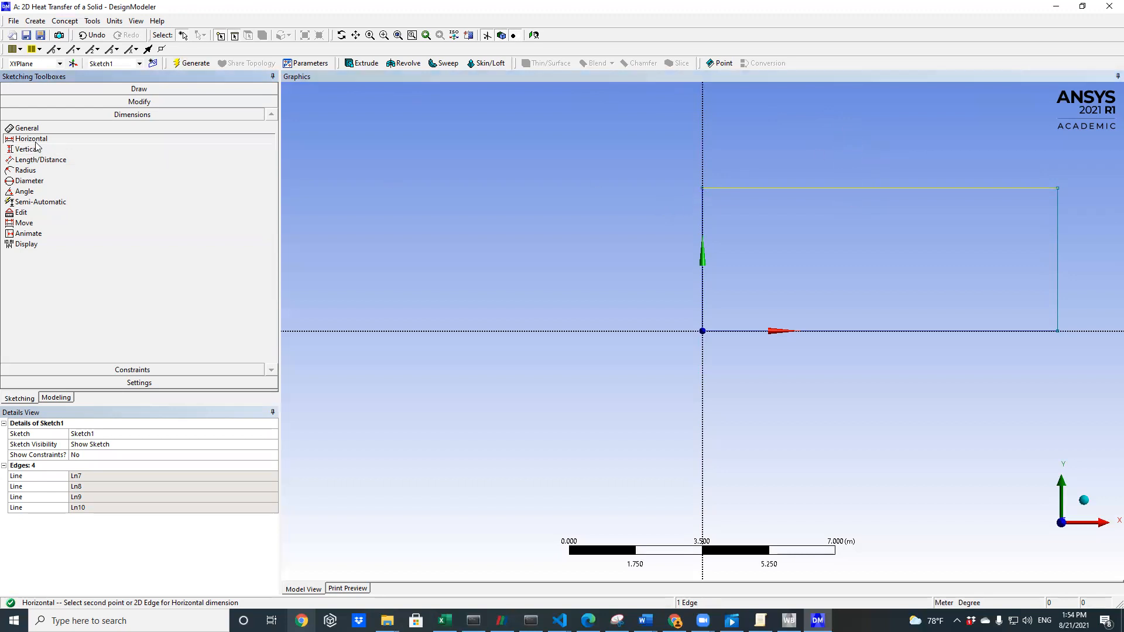
click(703, 189)
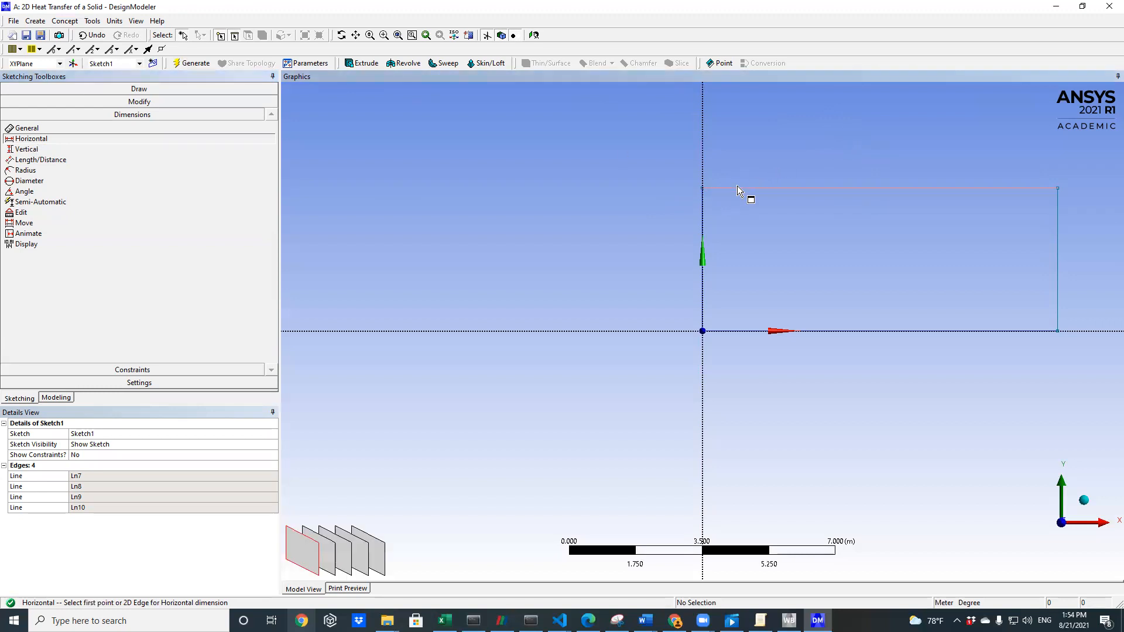
click(959, 188)
click(1058, 187)
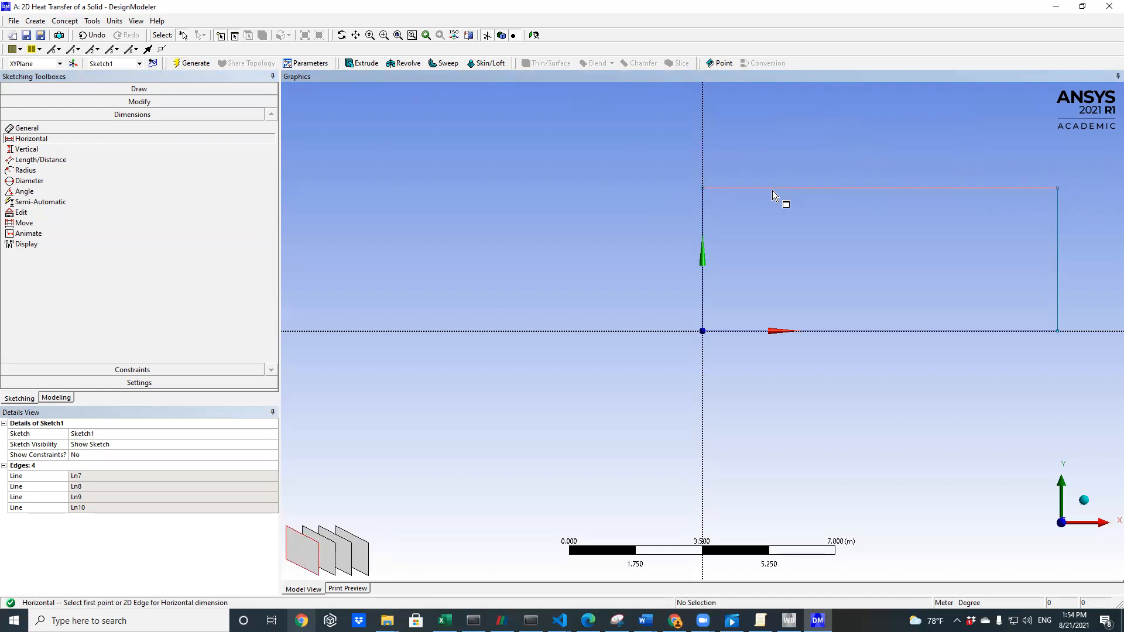
click(873, 188)
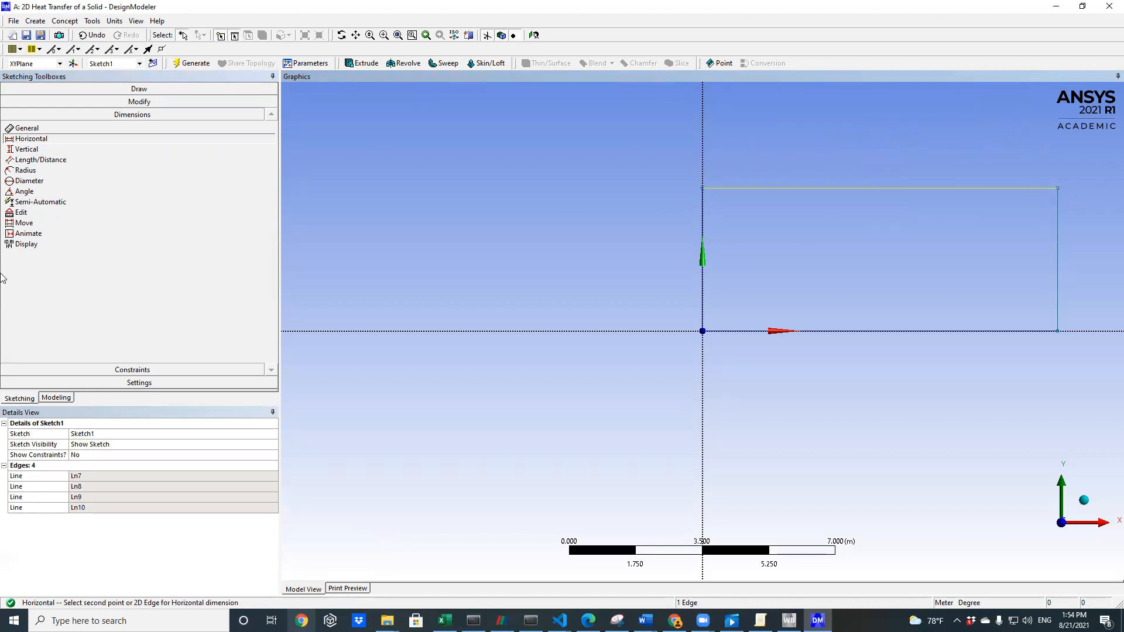
click(21, 150)
click(22, 141)
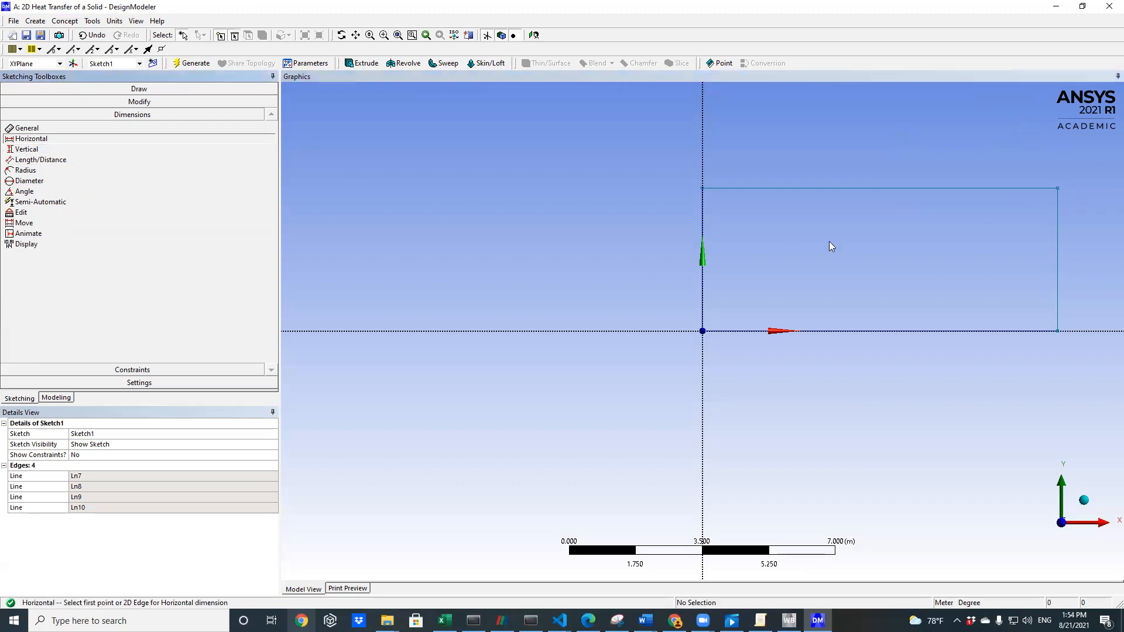
click(703, 189)
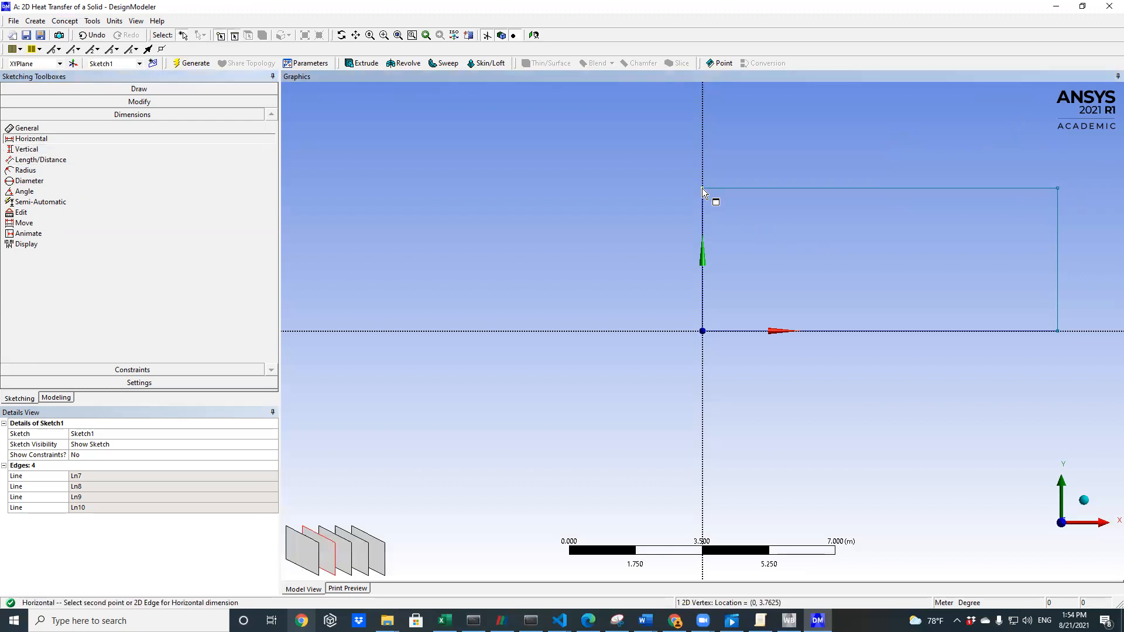
click(1057, 190)
click(912, 140)
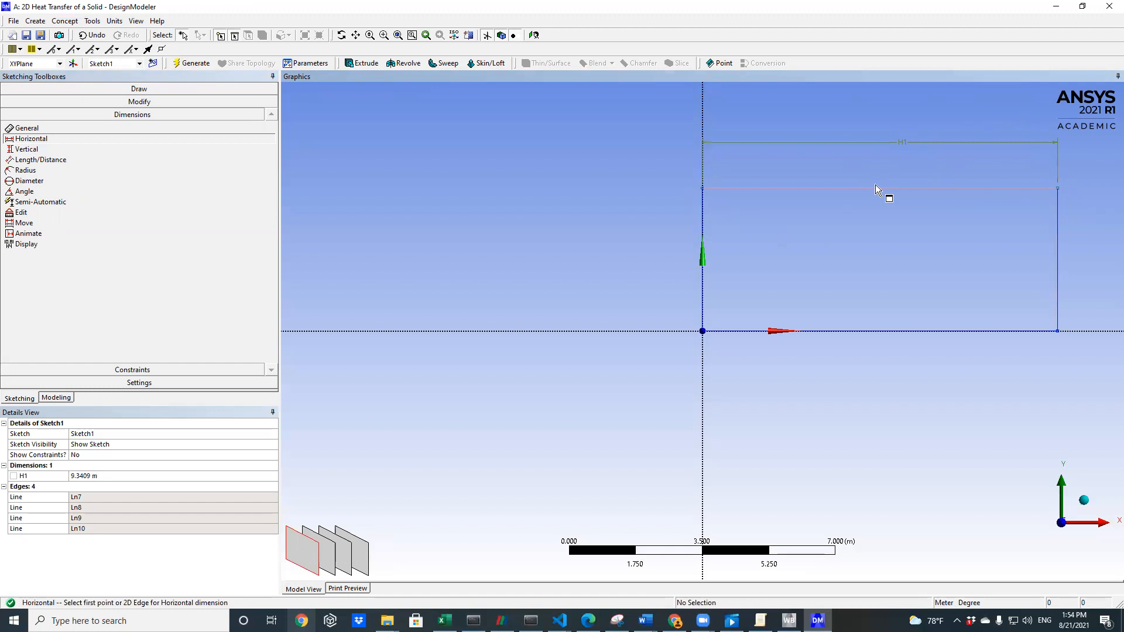
Add a vertical dimension from the origin to the rectangle's upper corner on the Y axis, placed outside the rectangle
click(26, 149)
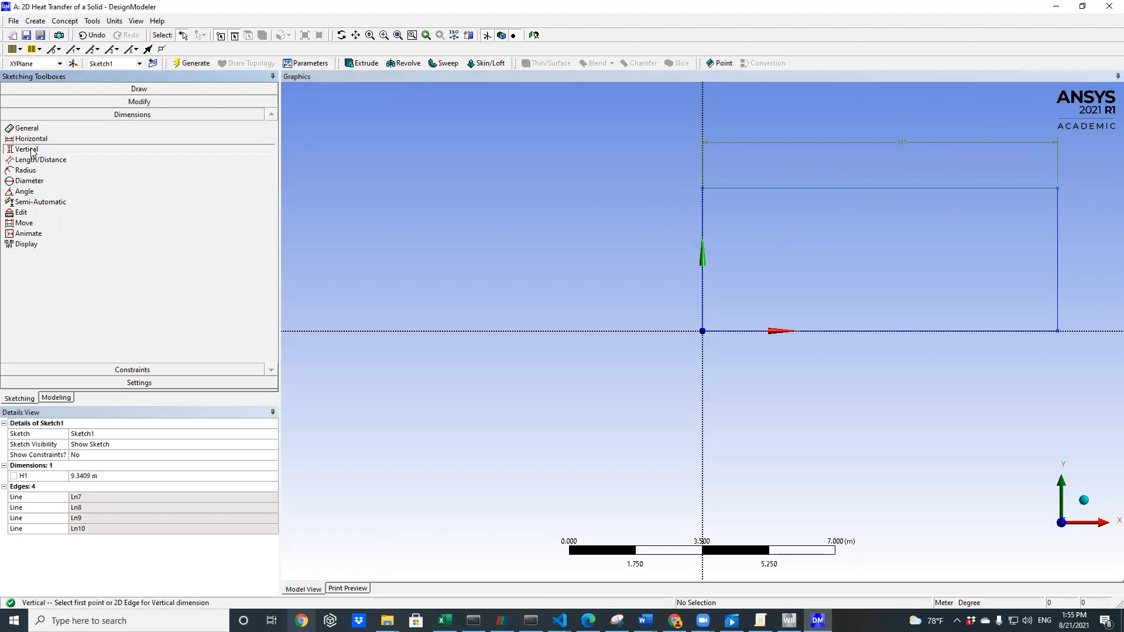
click(703, 332)
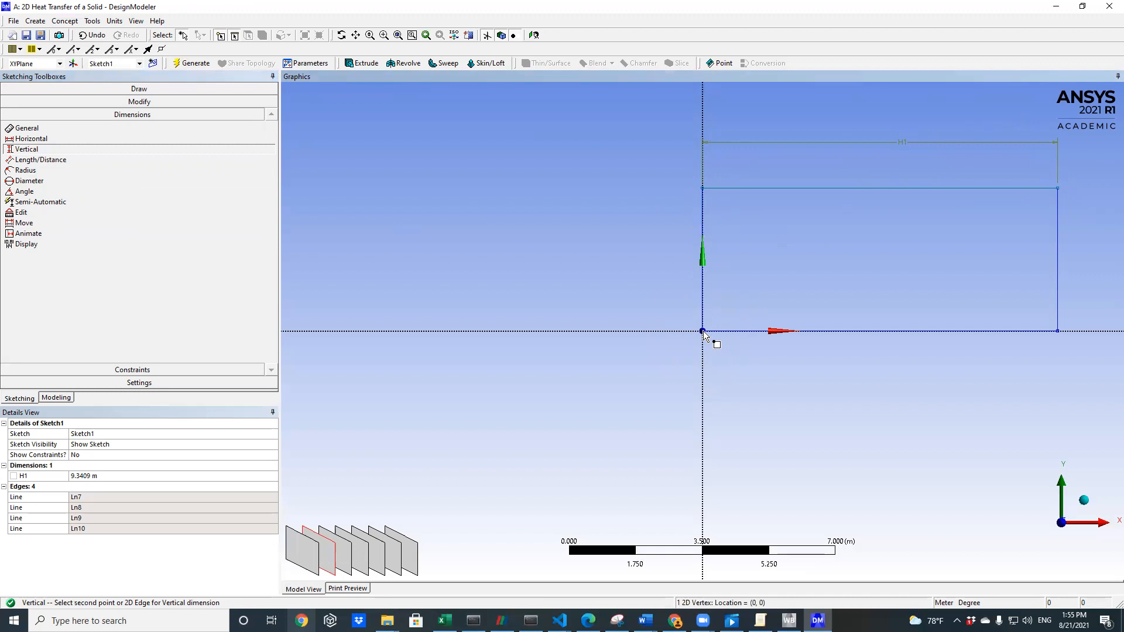
click(704, 188)
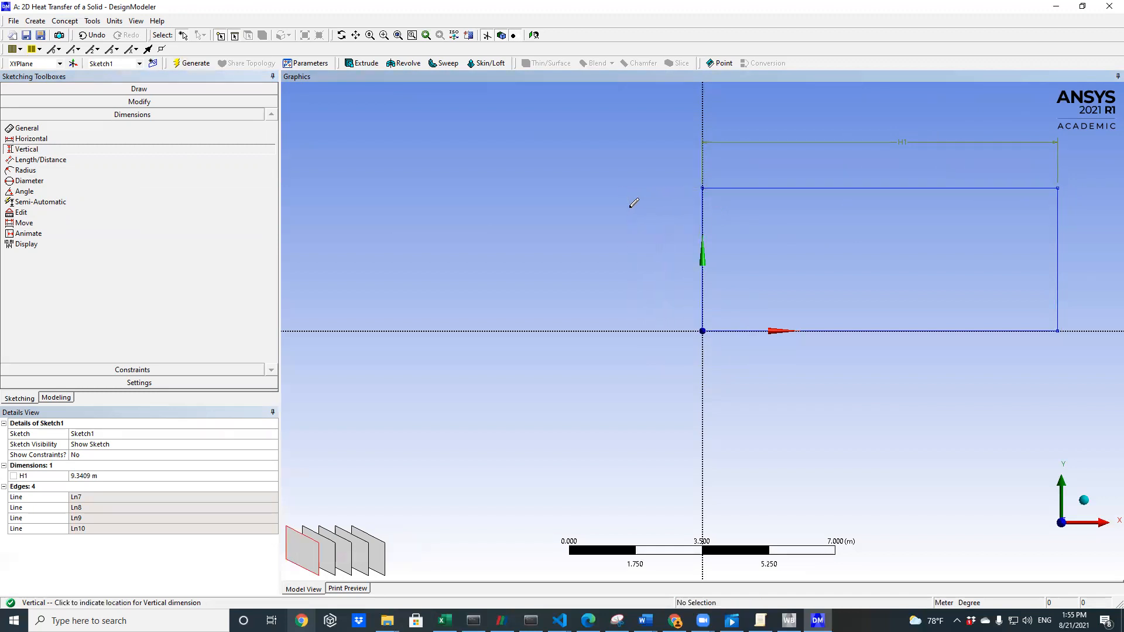
click(618, 254)
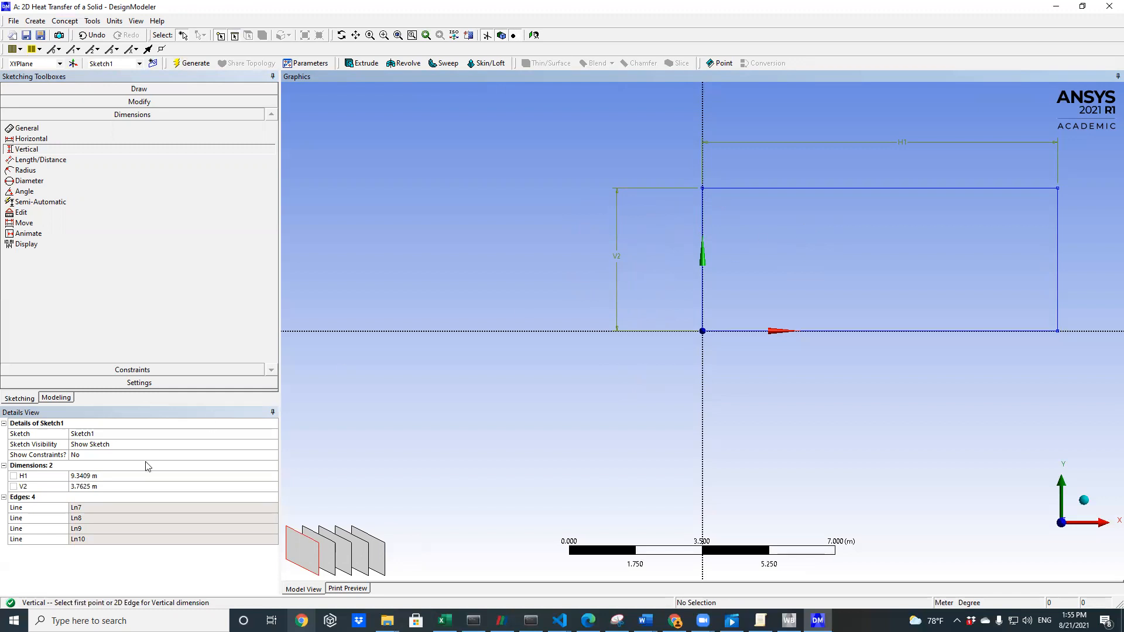
Set the rectangle's horizontal dimension H1 to 5 m and its vertical dimension V2 to 1 m
click(133, 476)
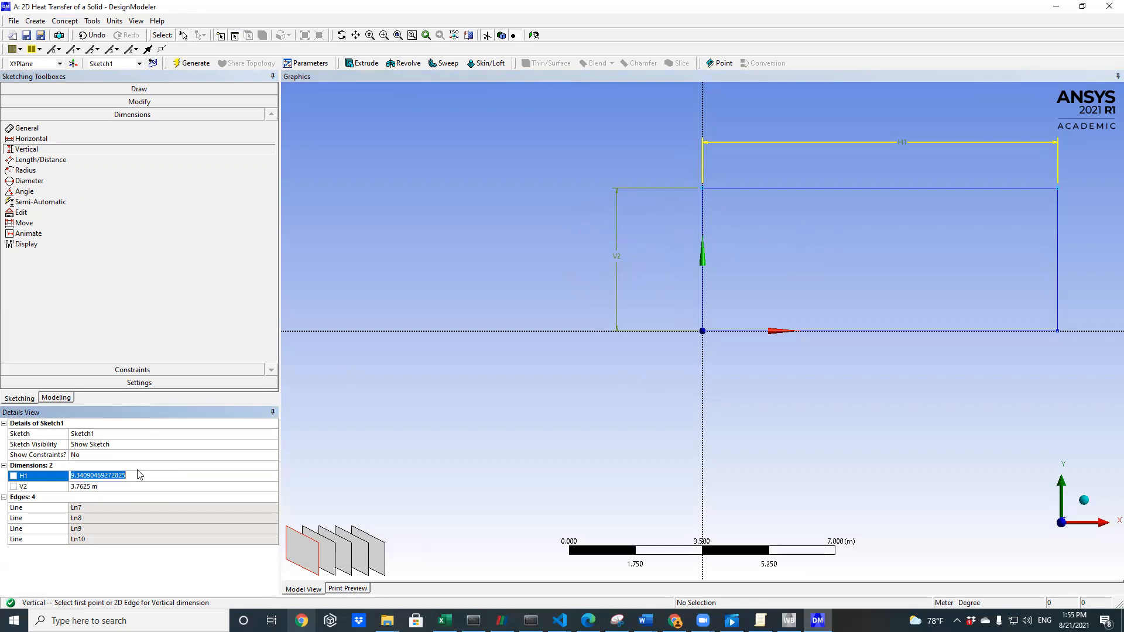
text(5)
click(134, 485)
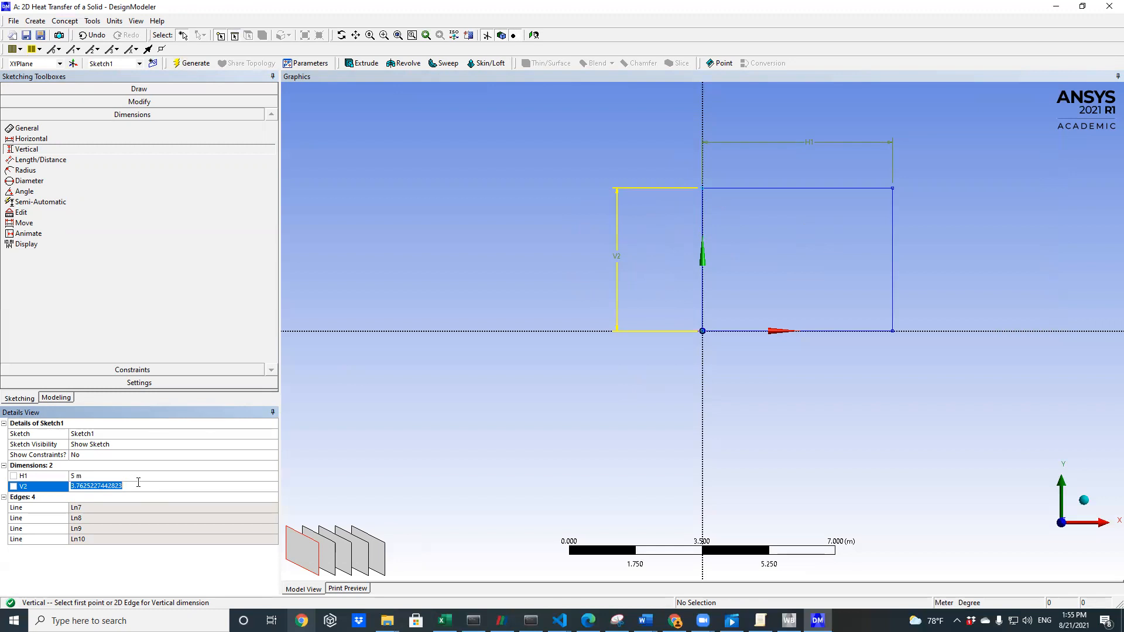
text(1)
click(142, 476)
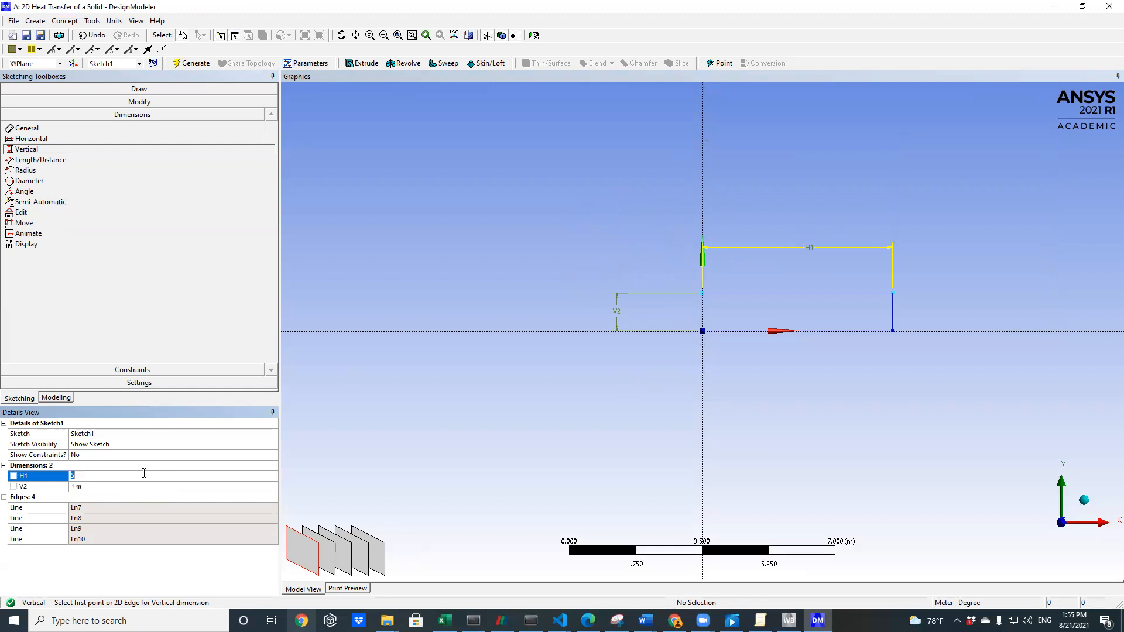
Create a surface from Sketch1 with Surfaces From Sketches and generate it
click(59, 397)
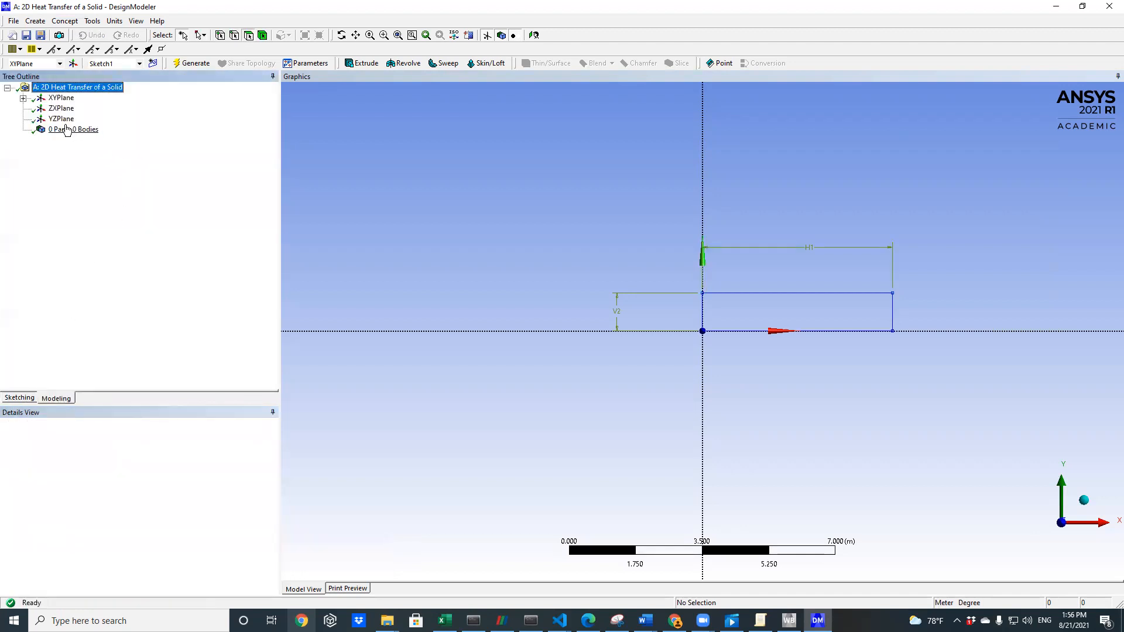
click(24, 99)
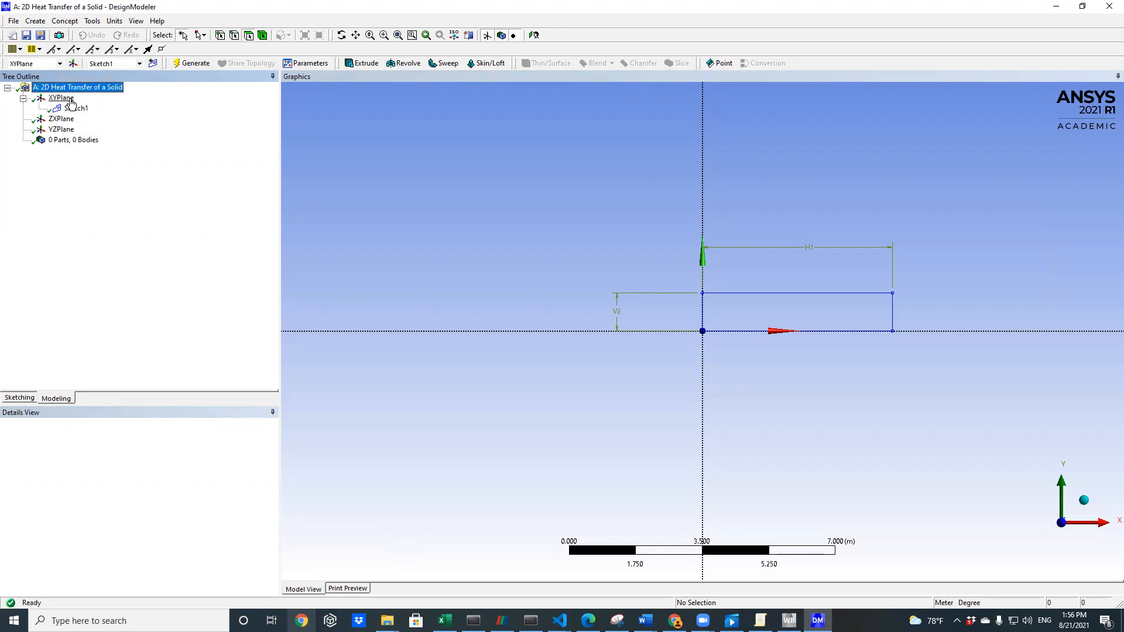
click(65, 22)
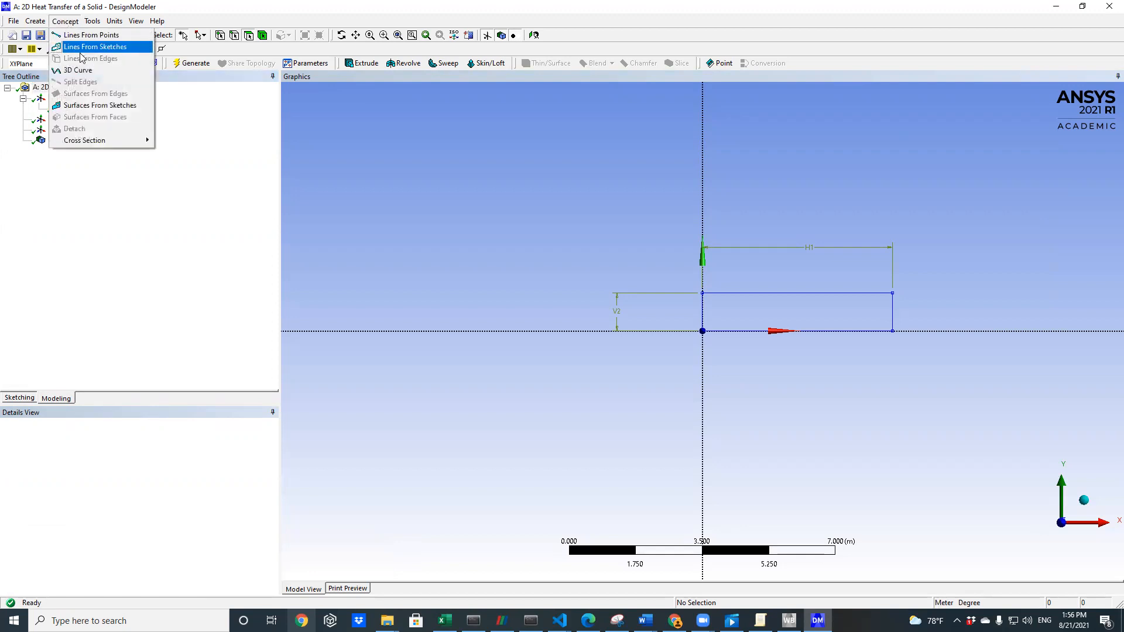
click(85, 106)
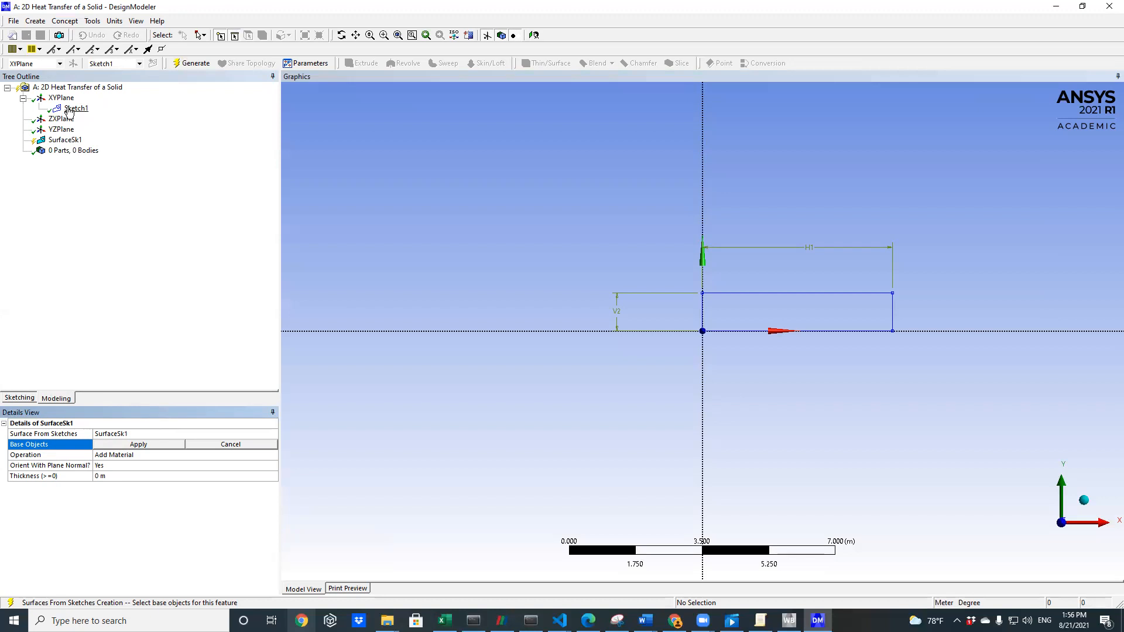
click(73, 109)
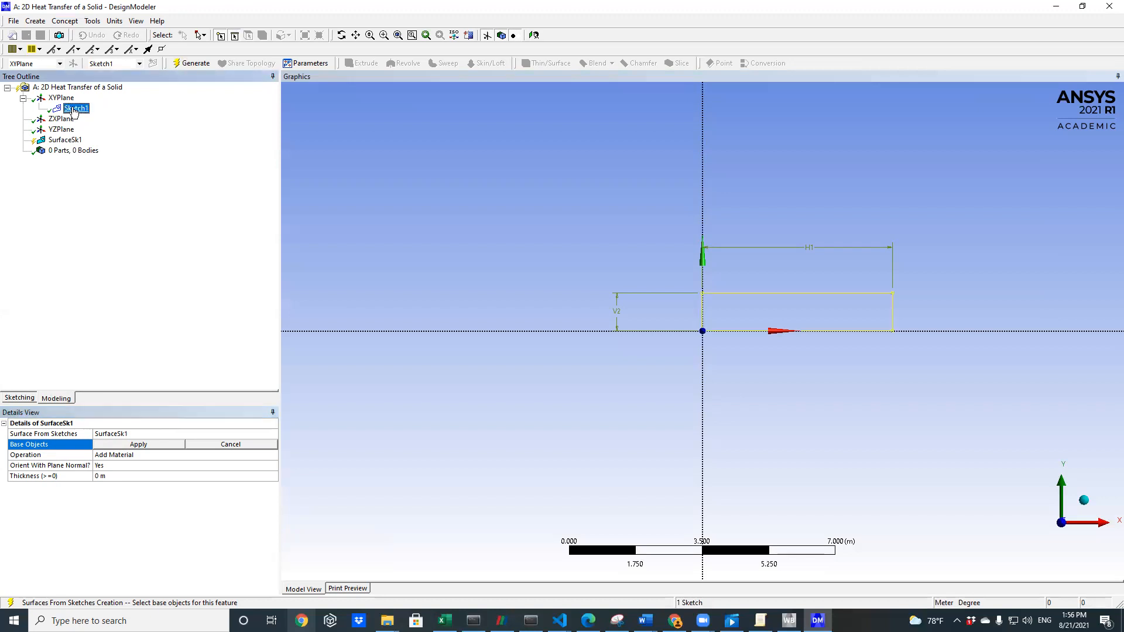
click(141, 446)
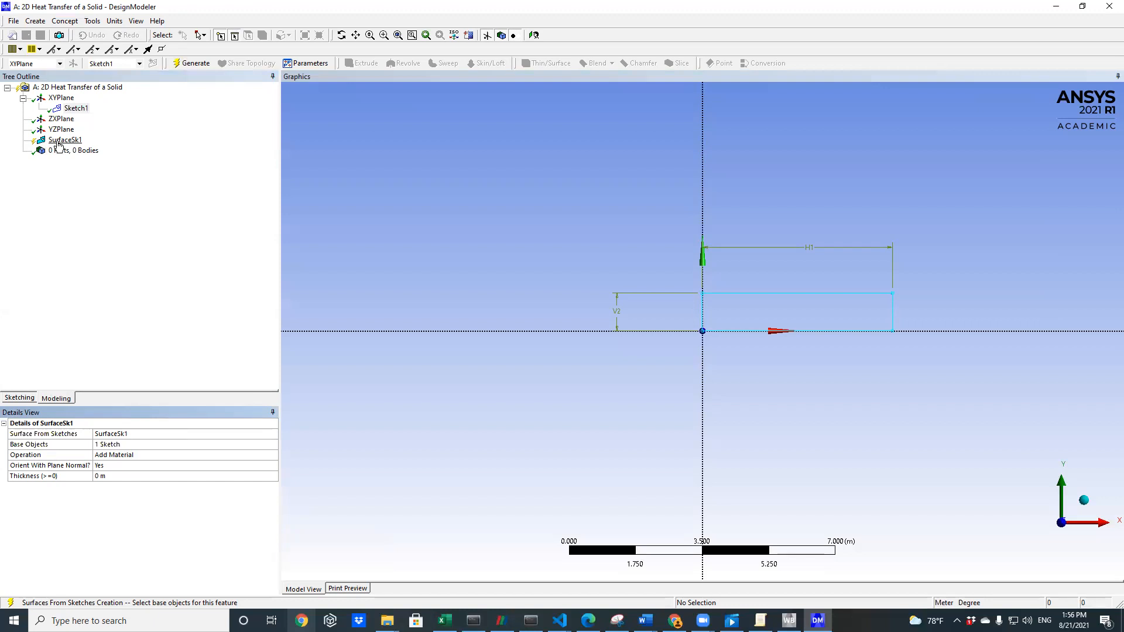
right_click(58, 143)
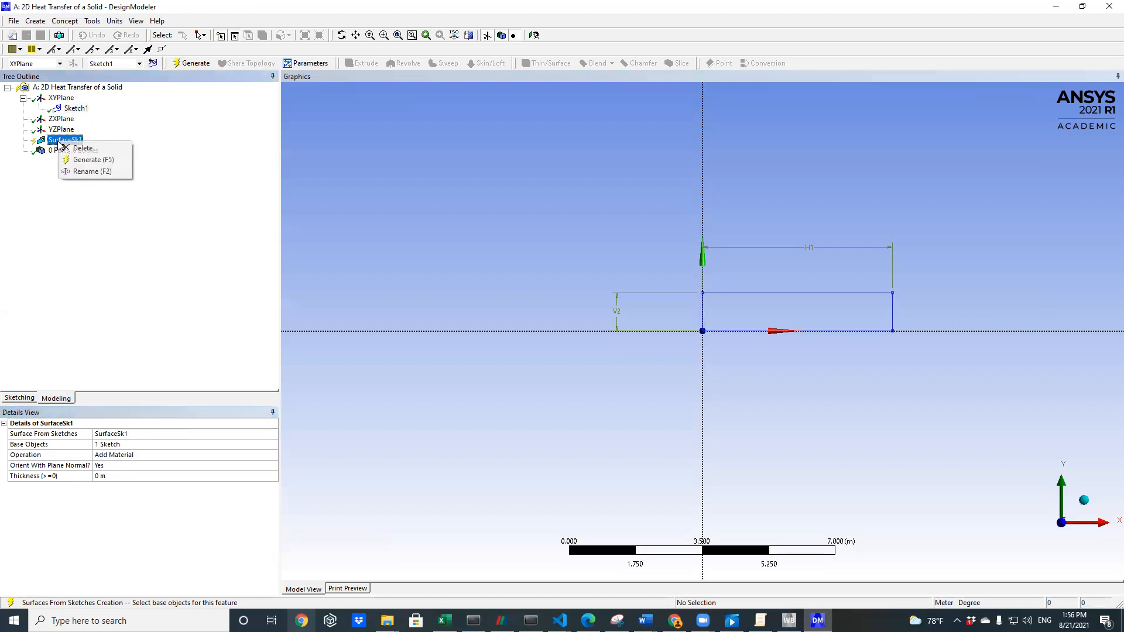
click(88, 161)
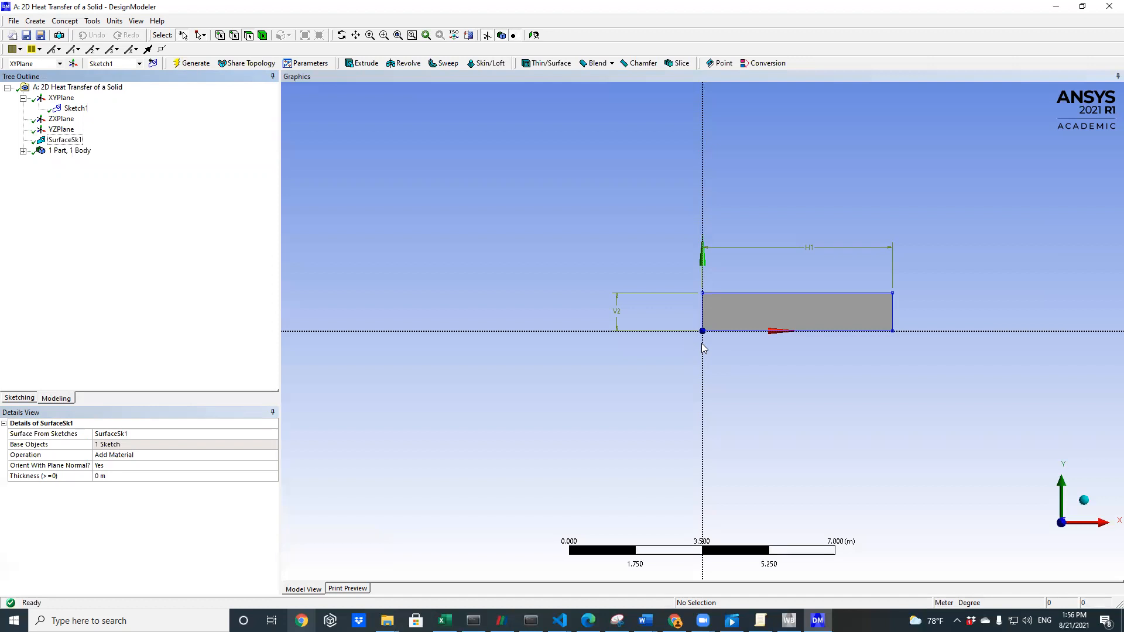
Save the project with the finished geometry and close DesignModeler to return to Workbench
click(13, 22)
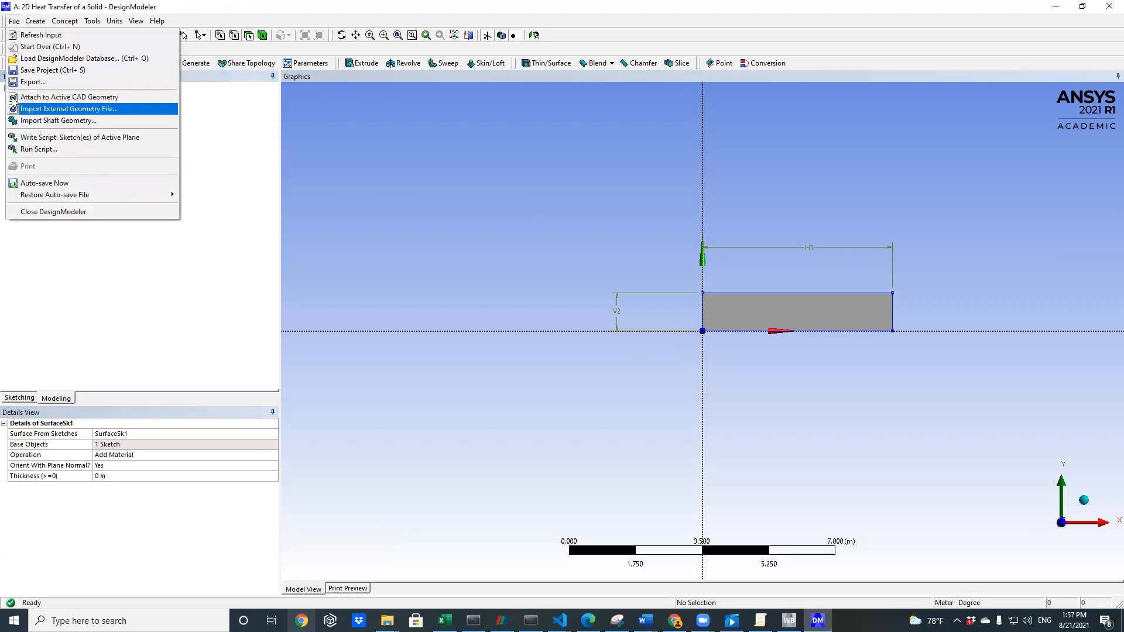
click(29, 70)
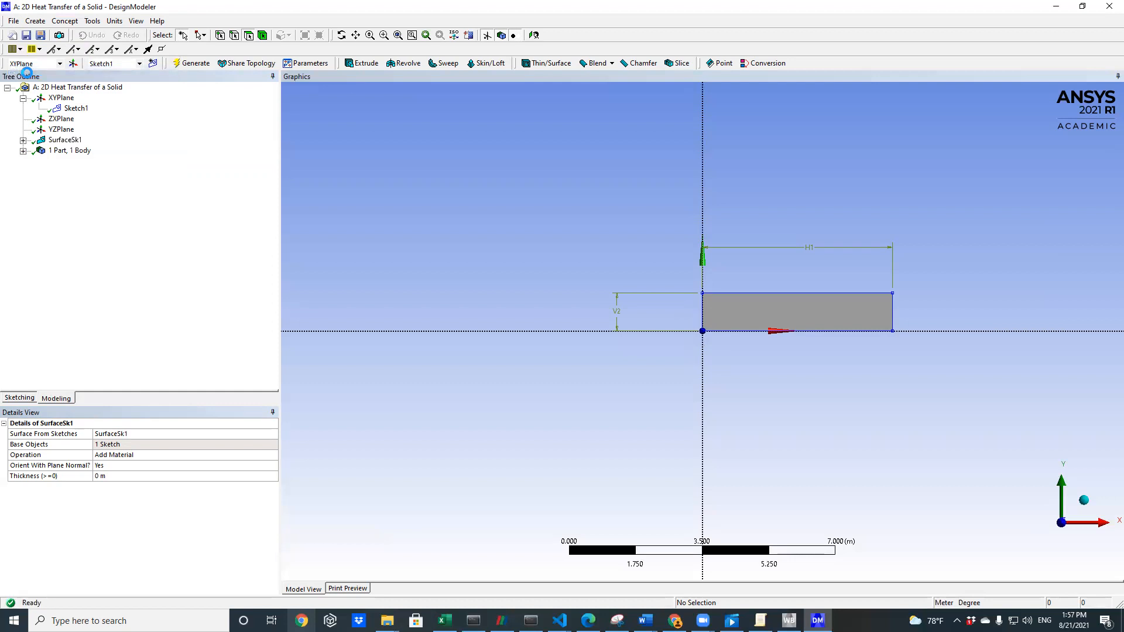
click(12, 21)
click(42, 212)
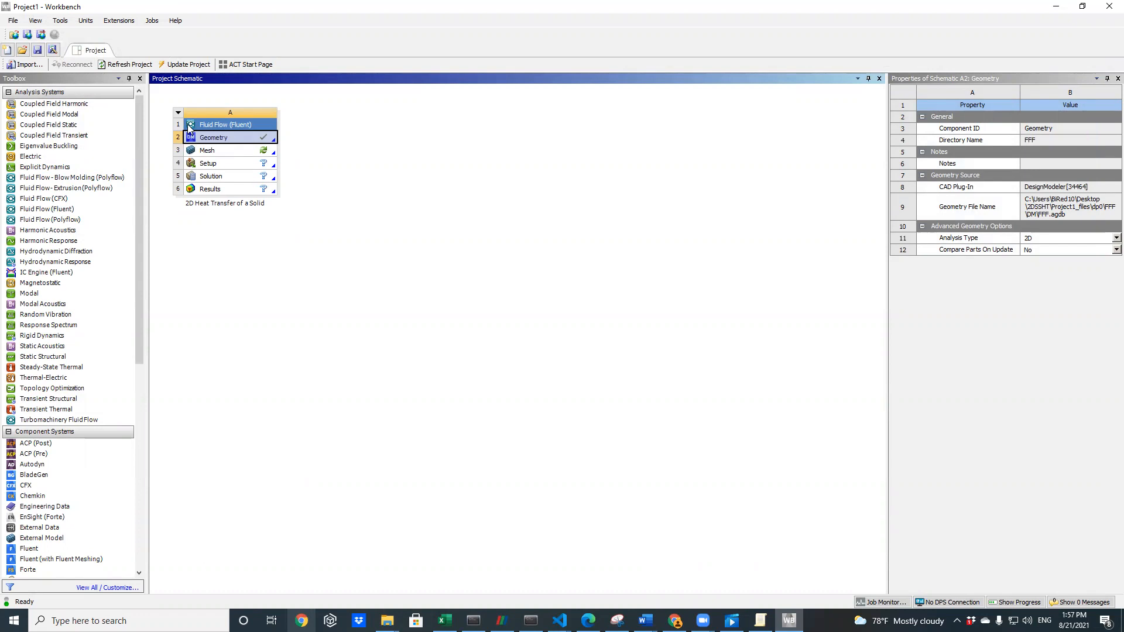
Save the project and open the Mesh cell of the Fluid Flow (Fluent) system in Meshing
click(13, 20)
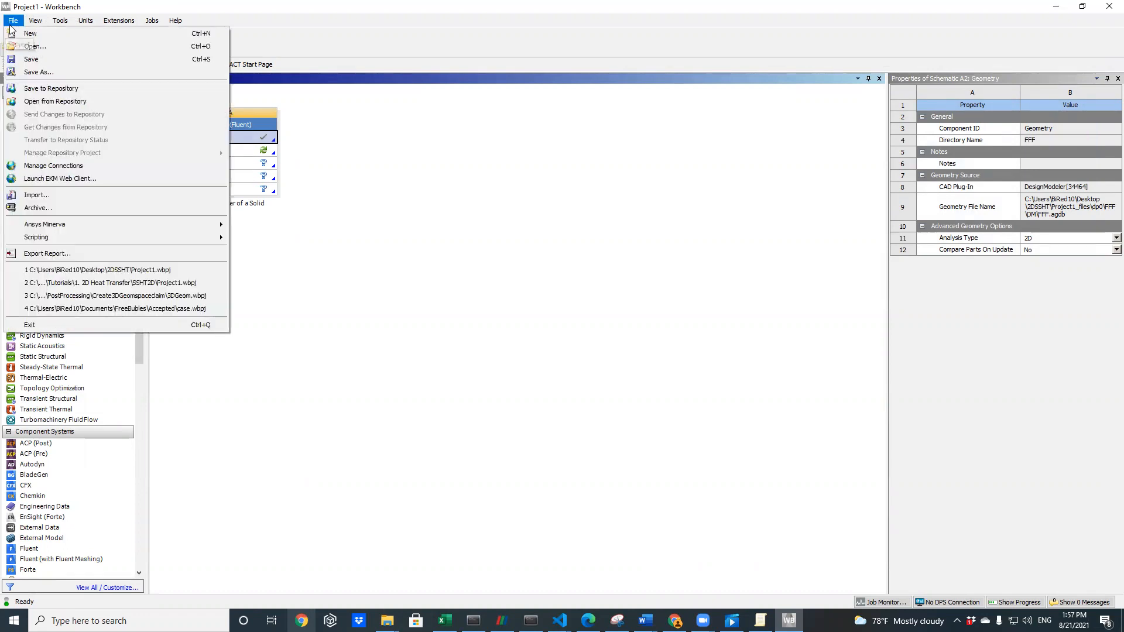
click(24, 60)
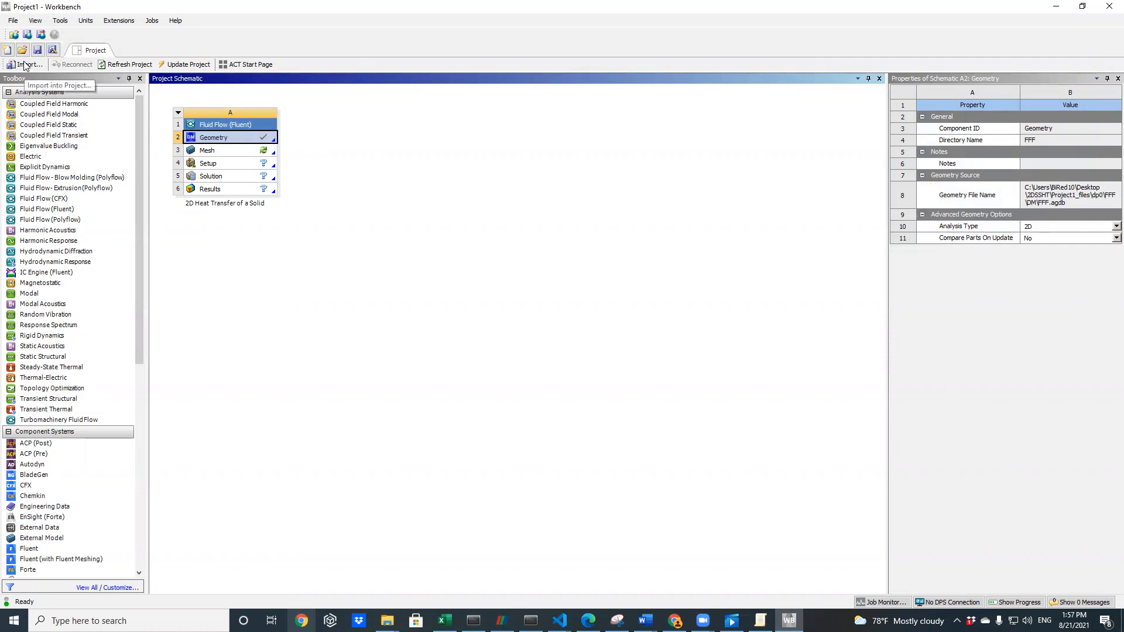
click(223, 155)
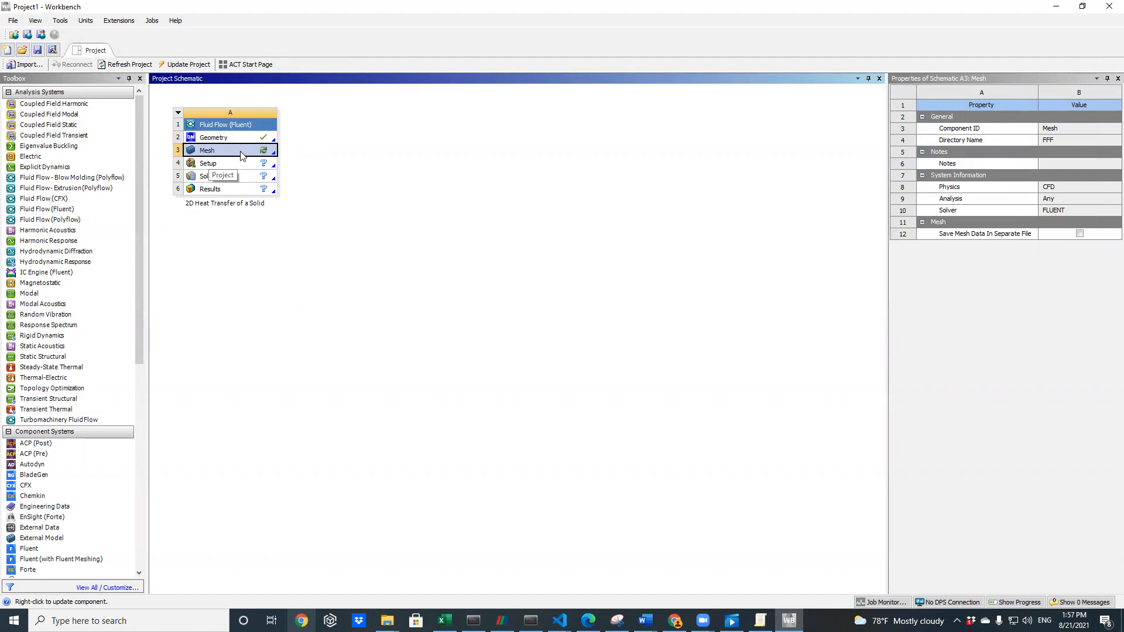
double_click(240, 155)
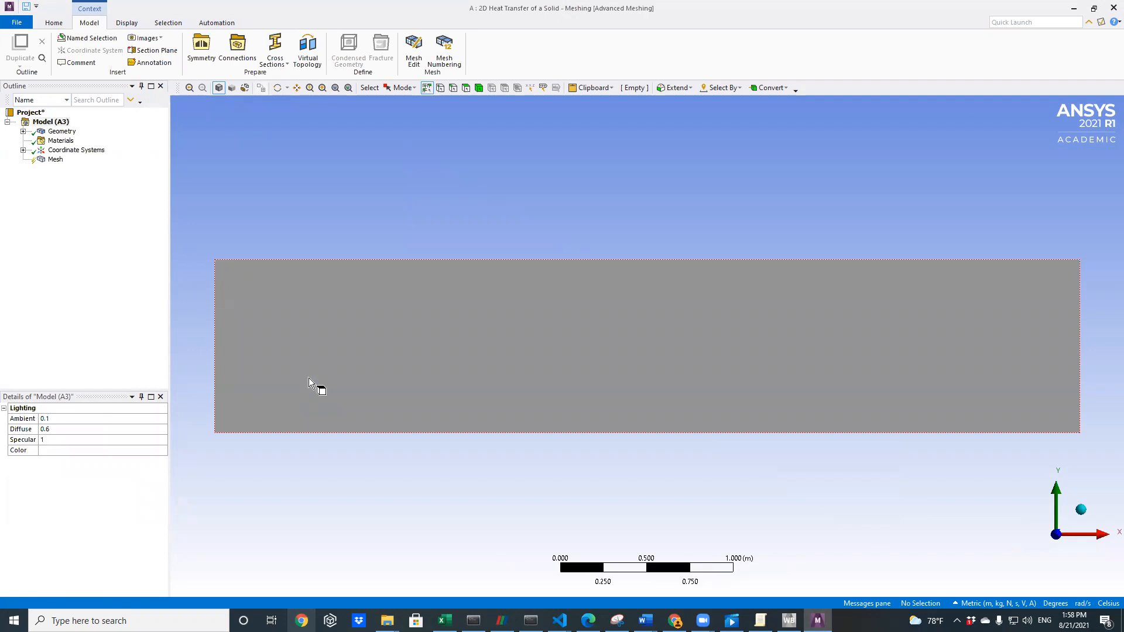
Generate a first mesh of the rectangle with the default mesh settings
click(89, 209)
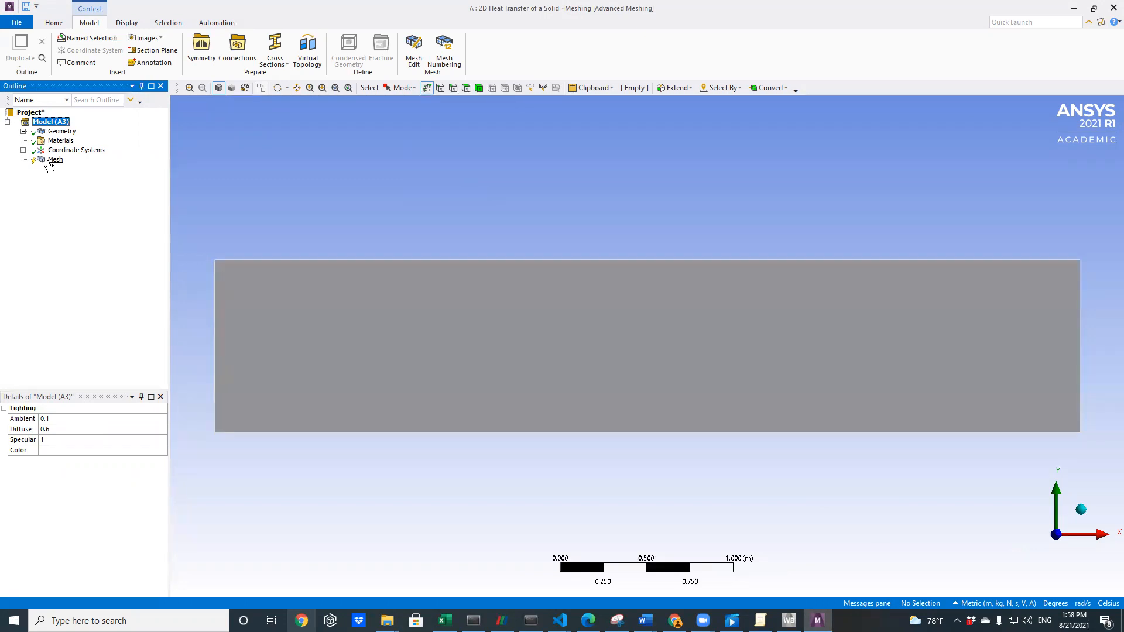
right_click(49, 162)
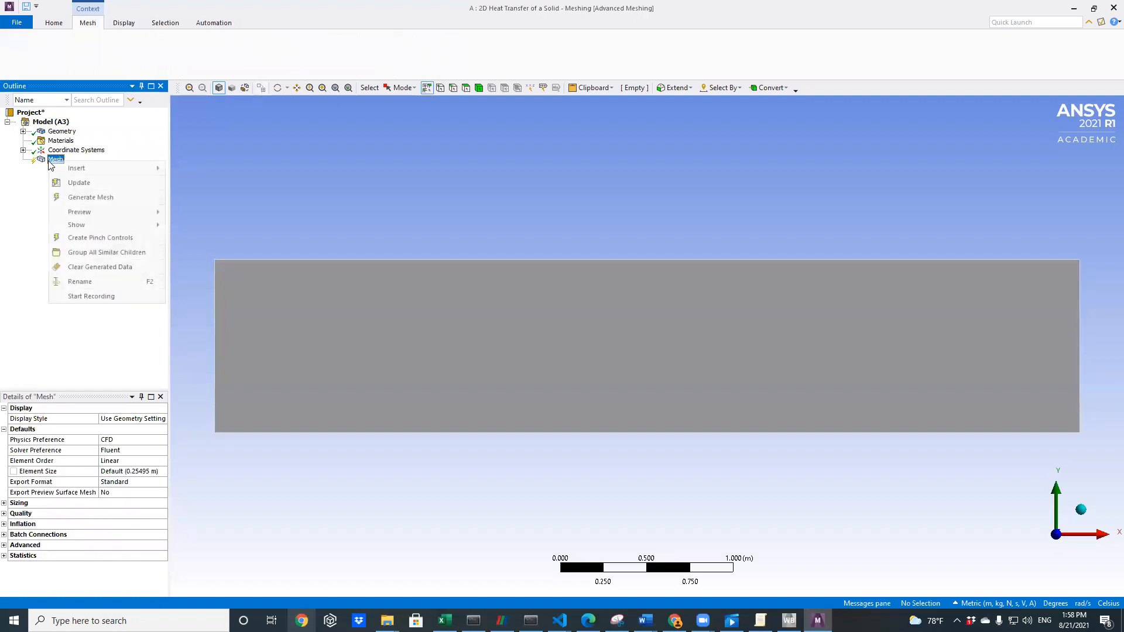
click(83, 200)
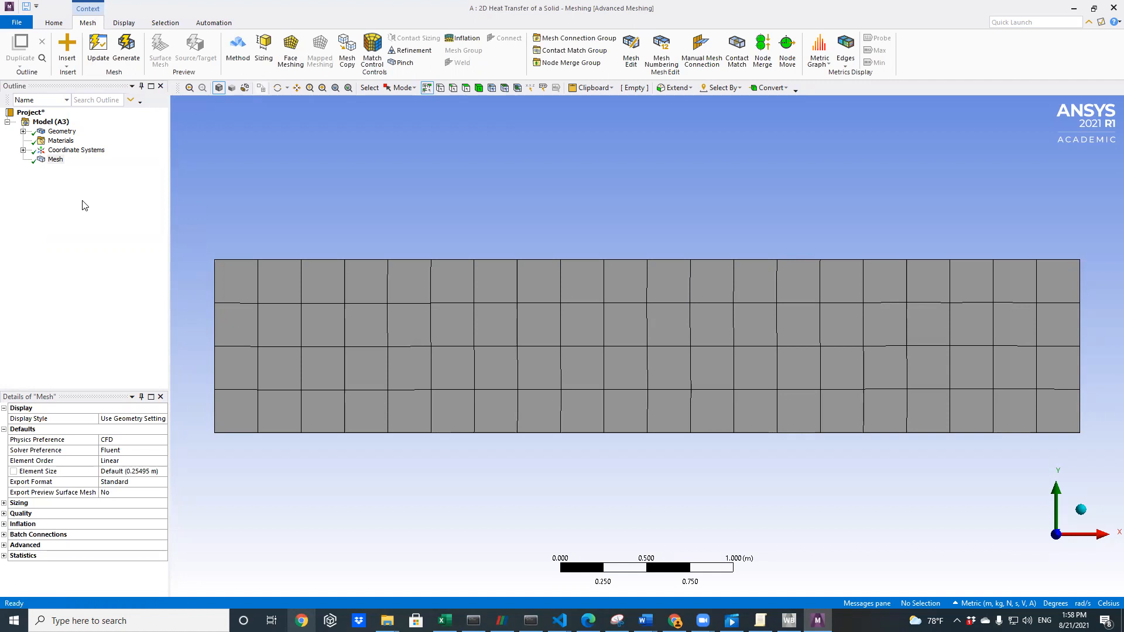
Insert a Sizing control under Mesh and scope it to the rectangle's two long horizontal edges
click(55, 160)
right_click(53, 162)
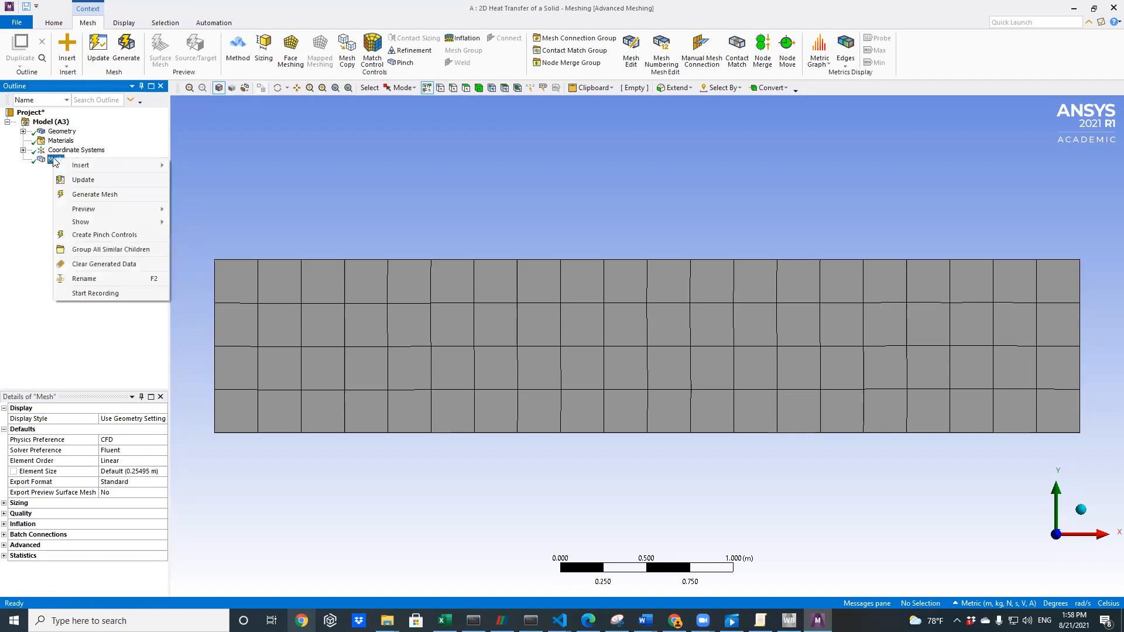
mouse_move(86, 168)
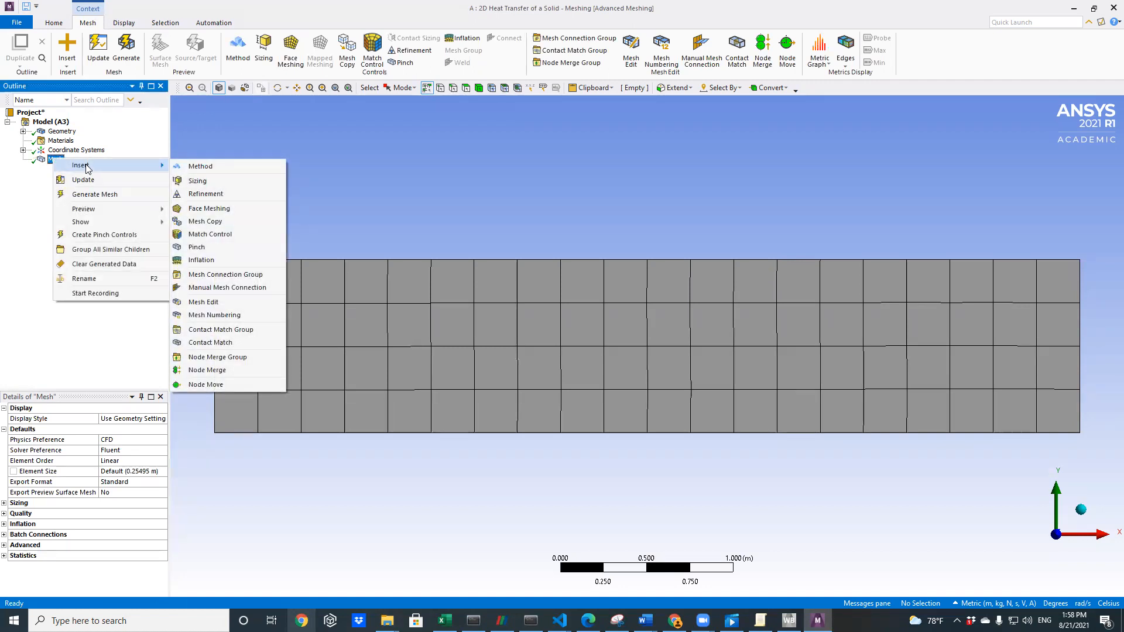
click(200, 181)
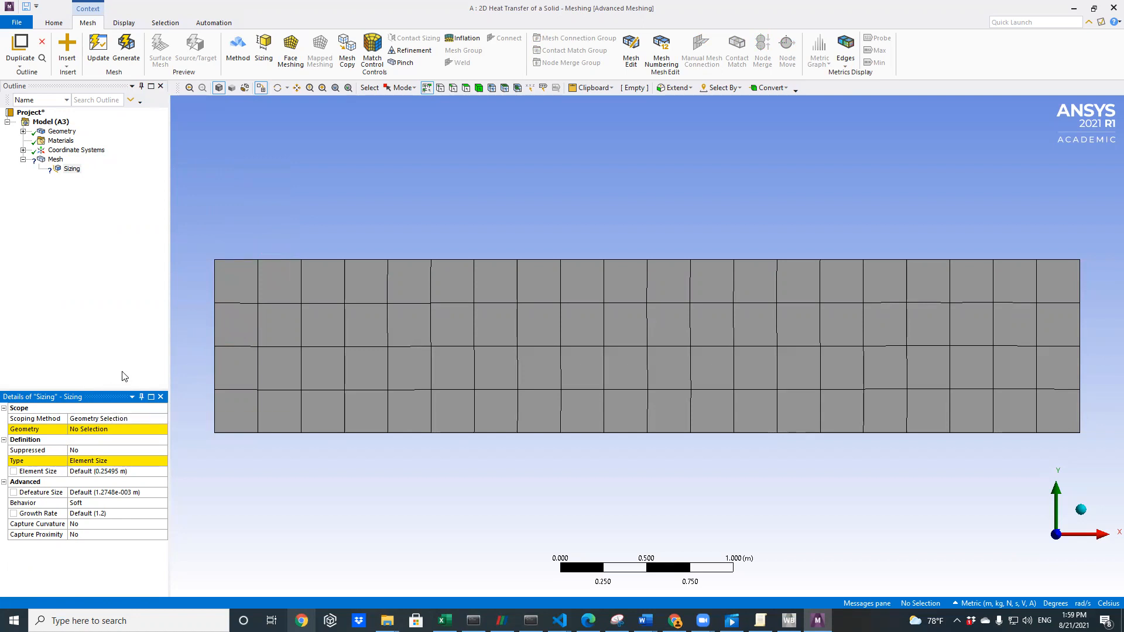
click(453, 89)
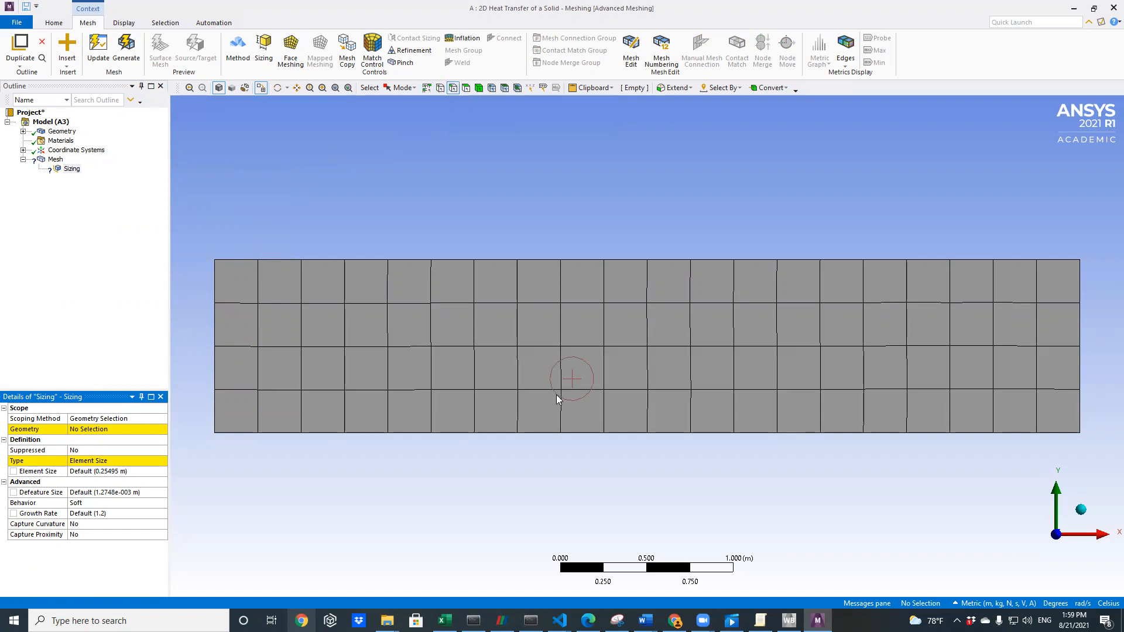
click(557, 437)
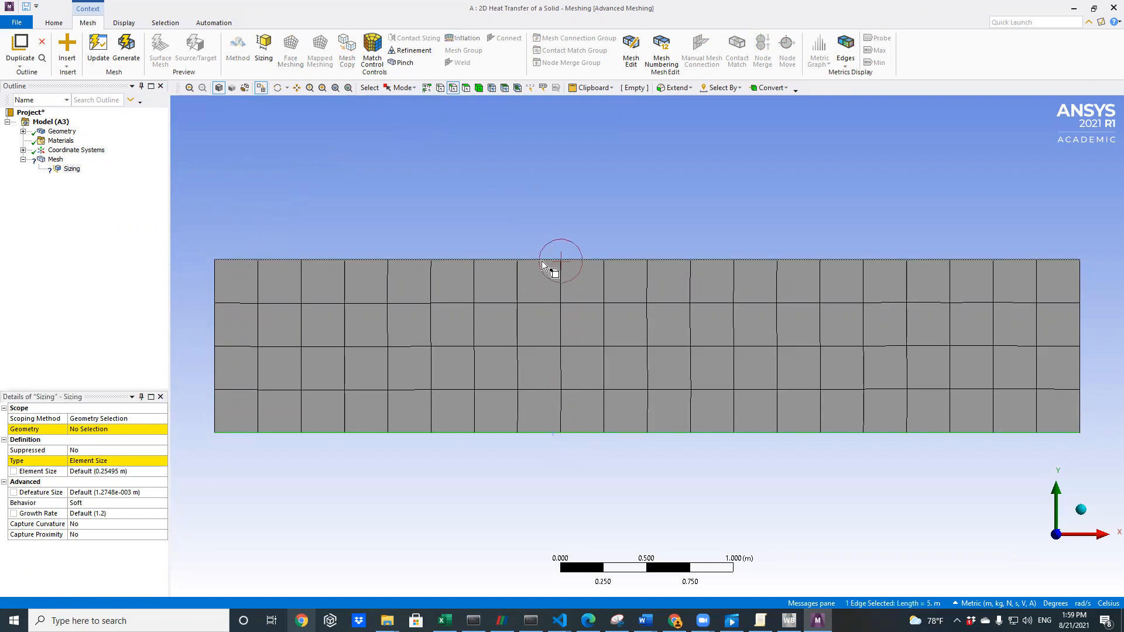
ctrl+click(542, 261)
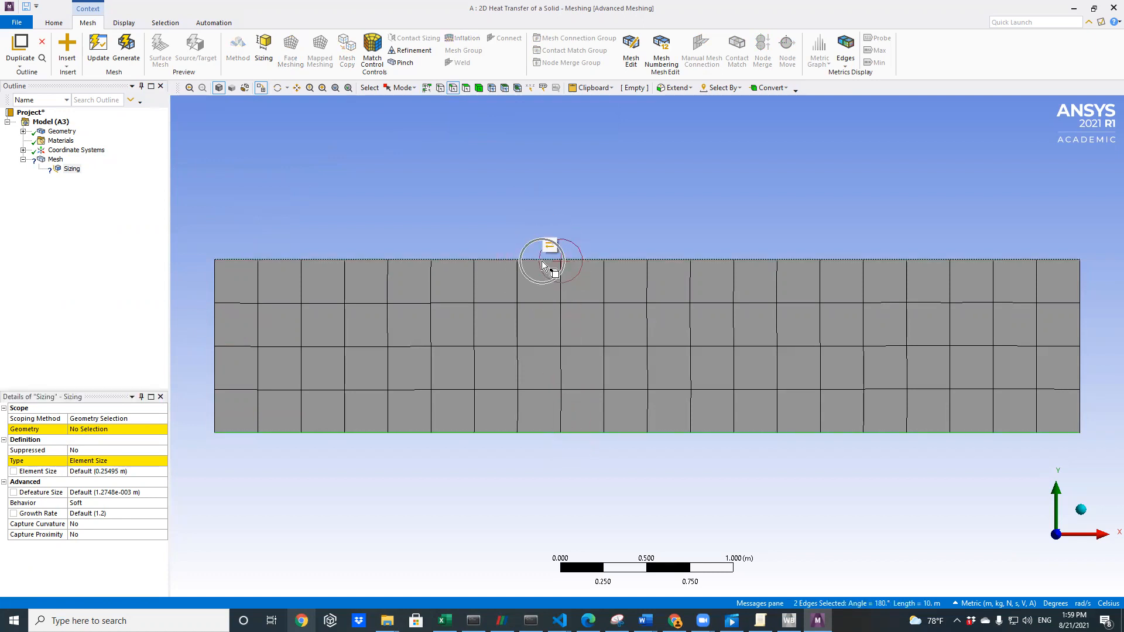
click(85, 431)
click(89, 431)
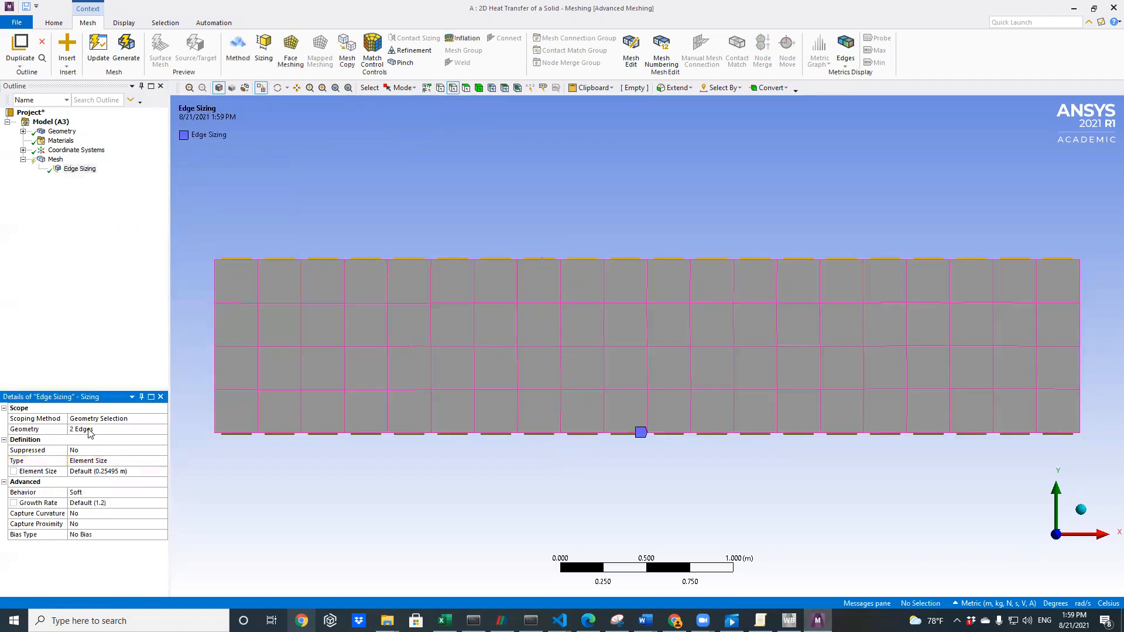
Set the horizontal edges' sizing type to Number of Divisions with 50 divisions
click(95, 464)
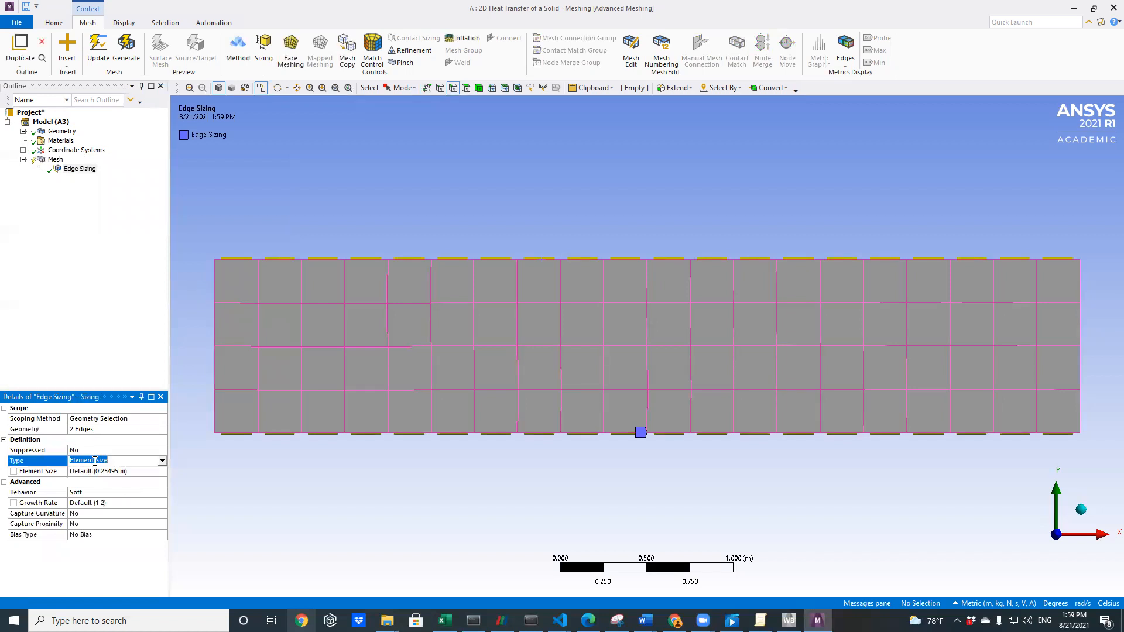
click(162, 462)
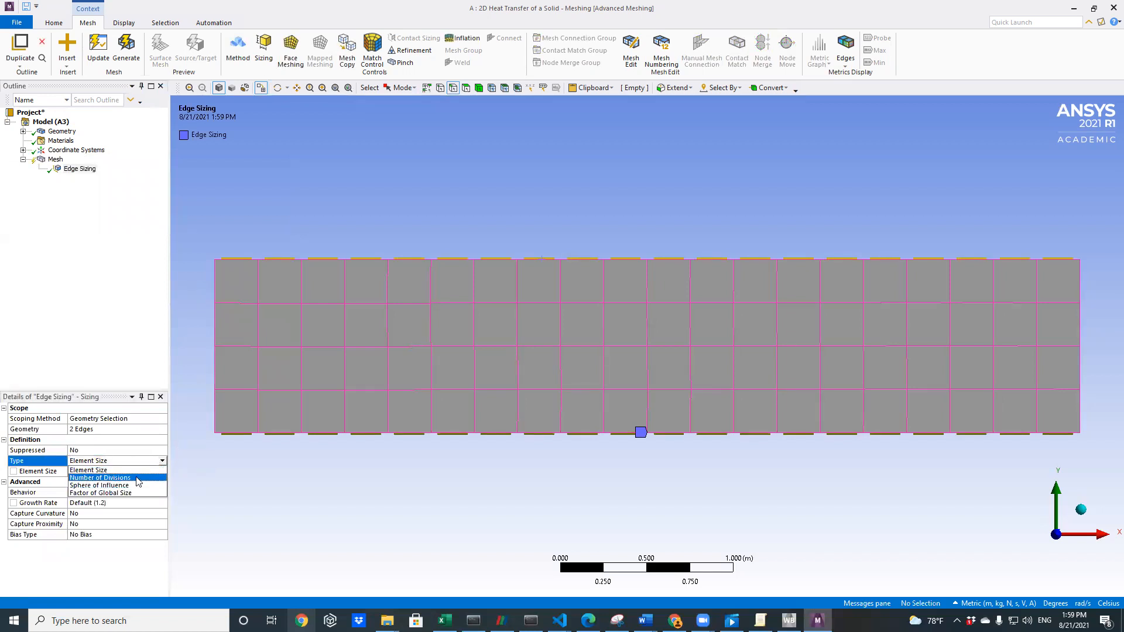
click(138, 479)
click(106, 470)
drag(97, 474, 84, 475)
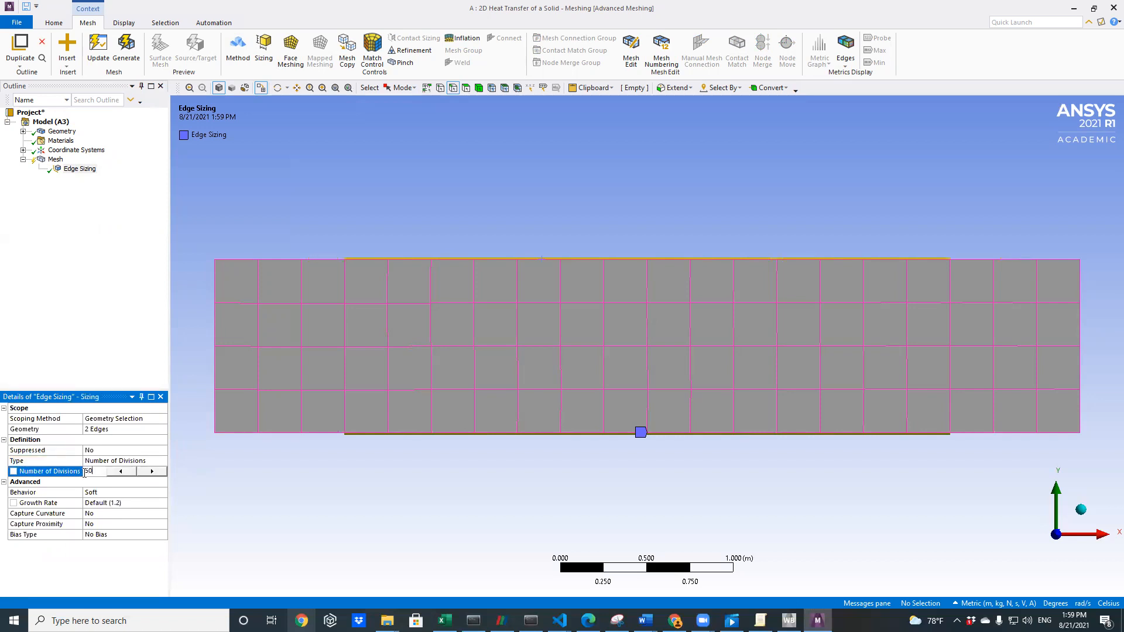
click(123, 317)
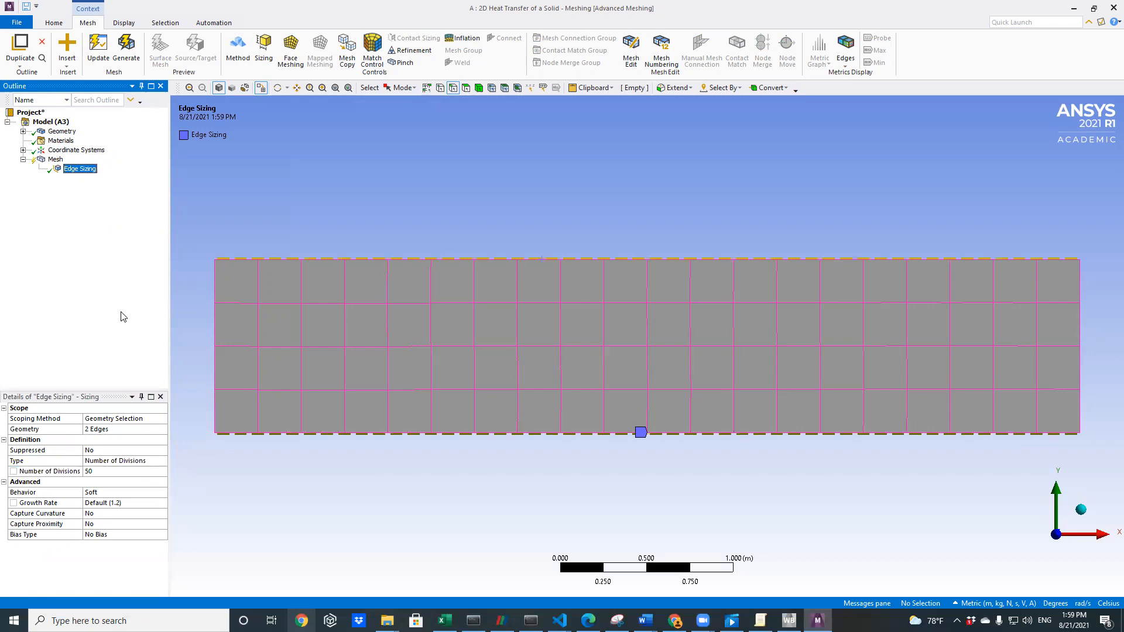
Insert a second Sizing control under Mesh and scope it to the rectangle's two short vertical edges
right_click(58, 160)
mouse_move(88, 168)
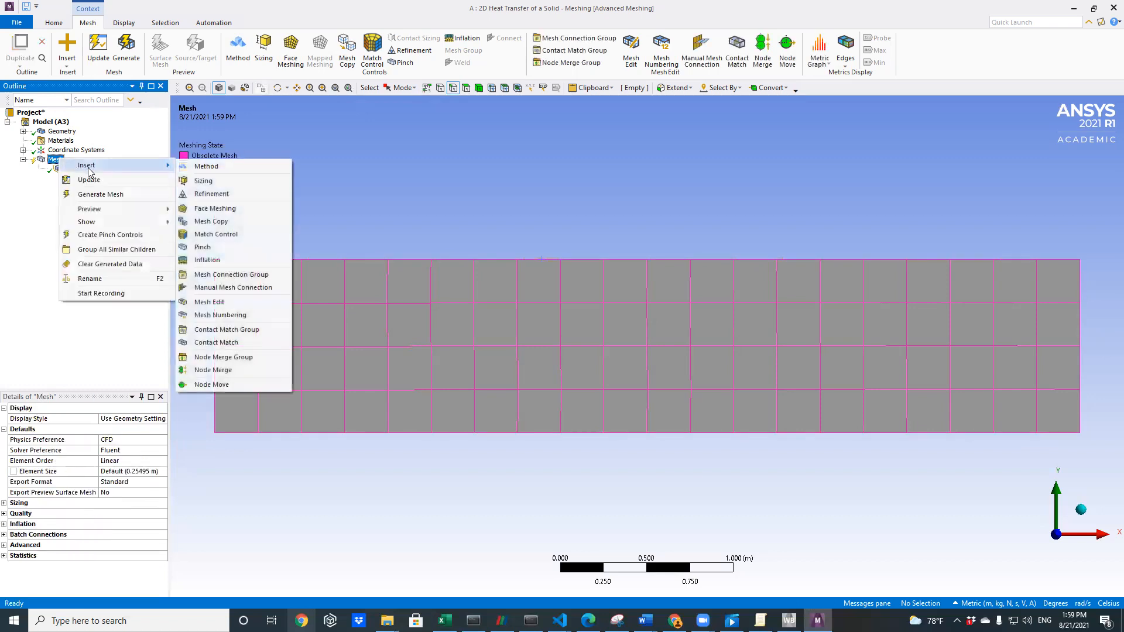
click(203, 181)
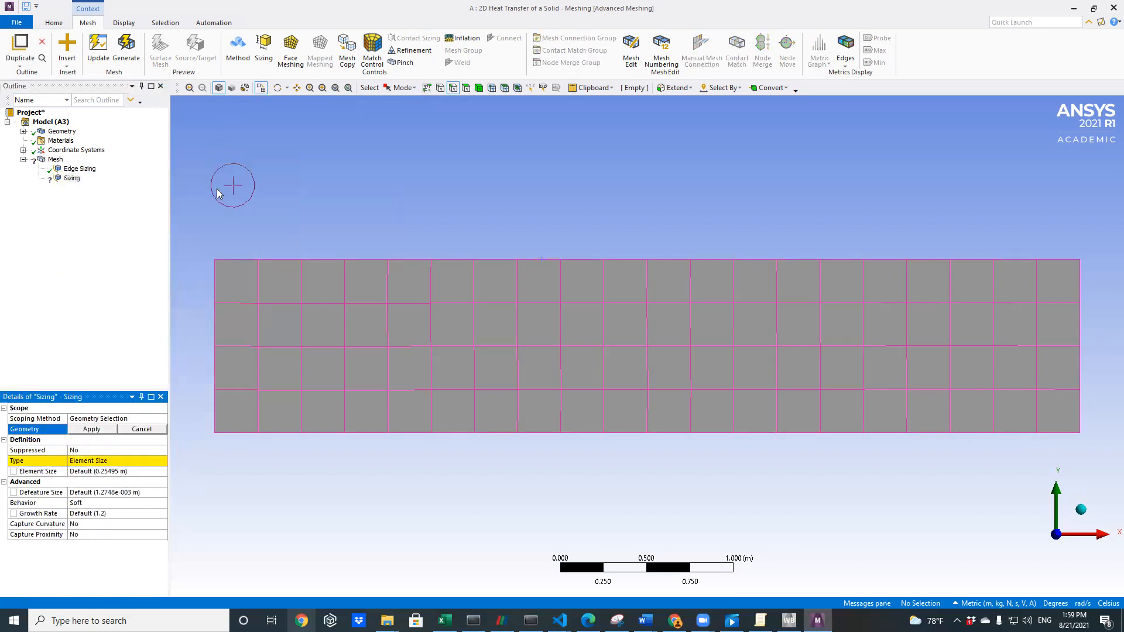
click(216, 304)
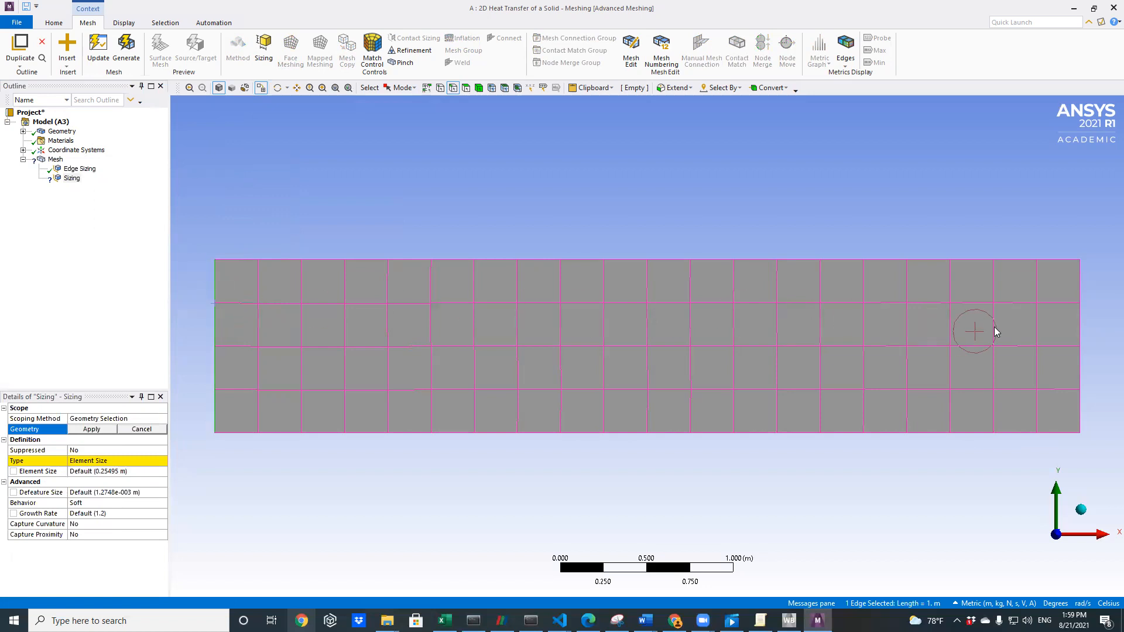
ctrl+click(1079, 328)
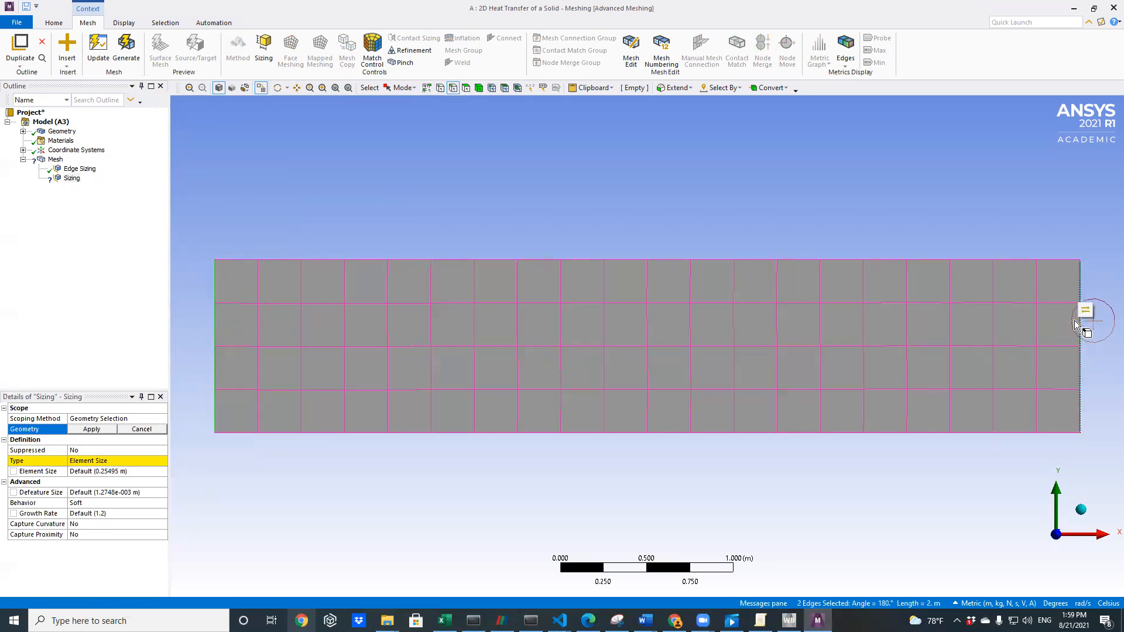
click(107, 429)
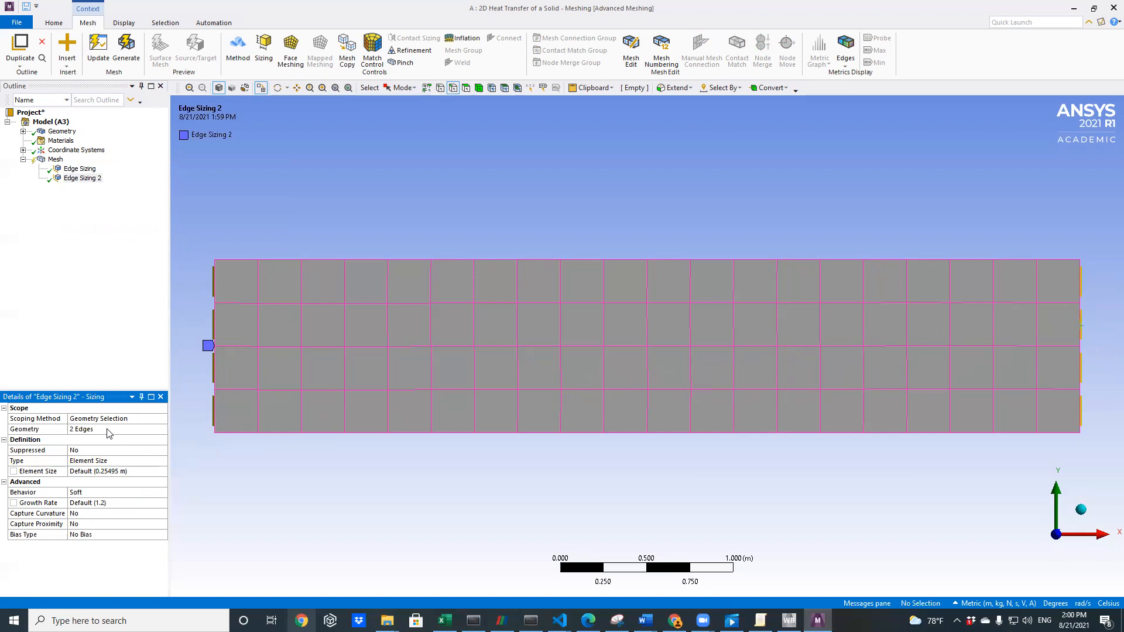
Set the vertical edges' sizing type to Number of Divisions with 10 divisions
click(116, 462)
click(162, 461)
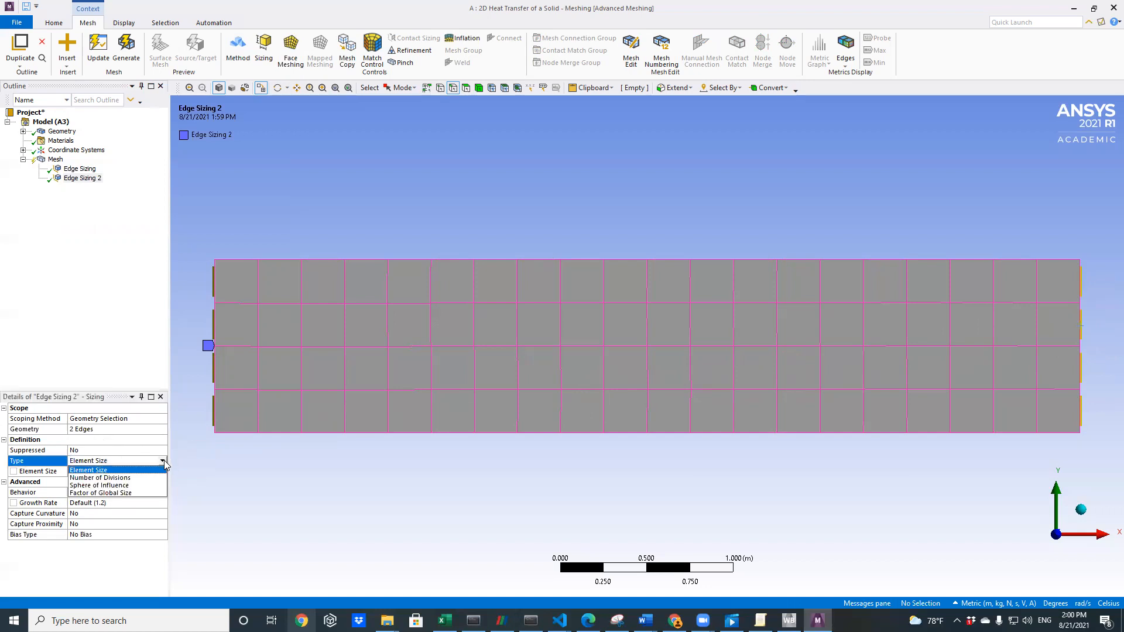
click(133, 478)
click(112, 471)
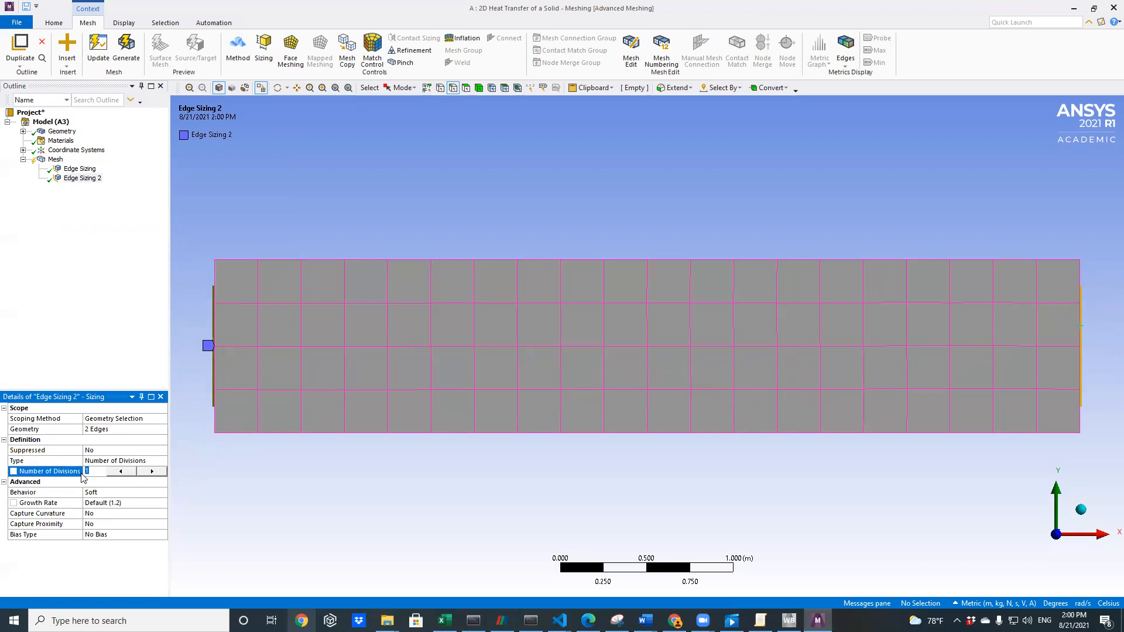
text(10)
click(85, 462)
click(104, 218)
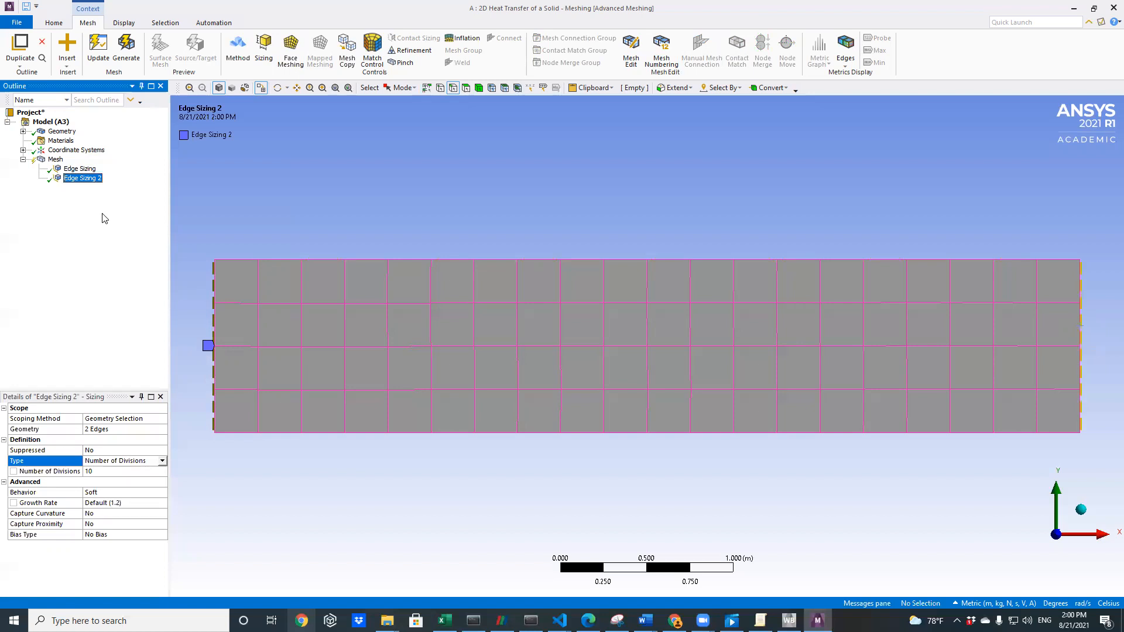
Regenerate the mesh with the two edge sizings applied
right_click(56, 161)
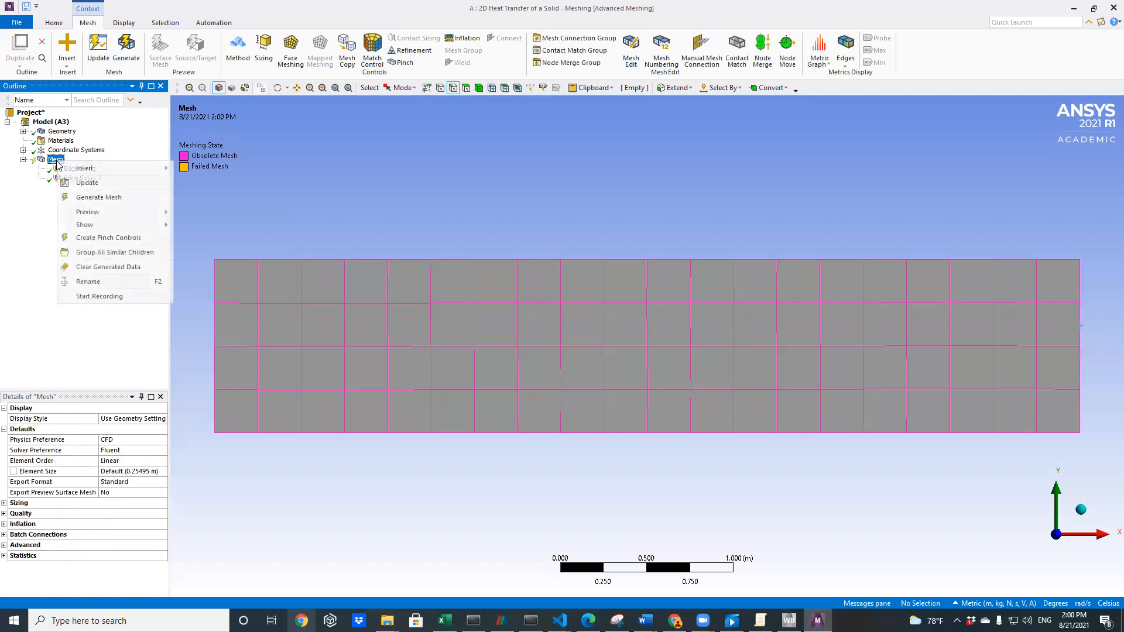
click(98, 198)
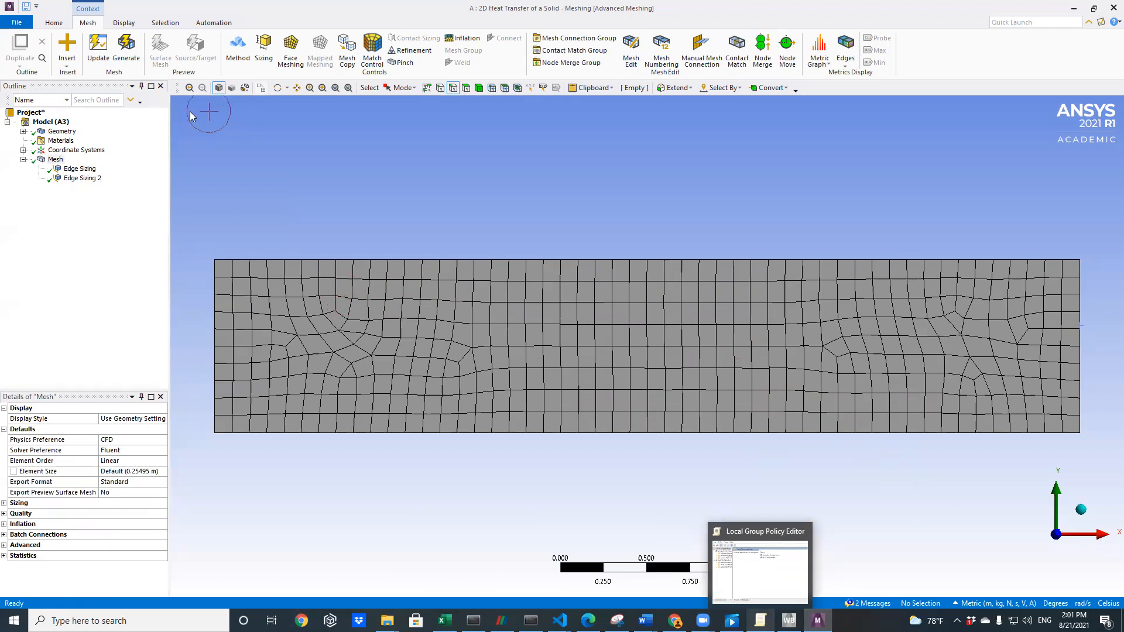
click(55, 159)
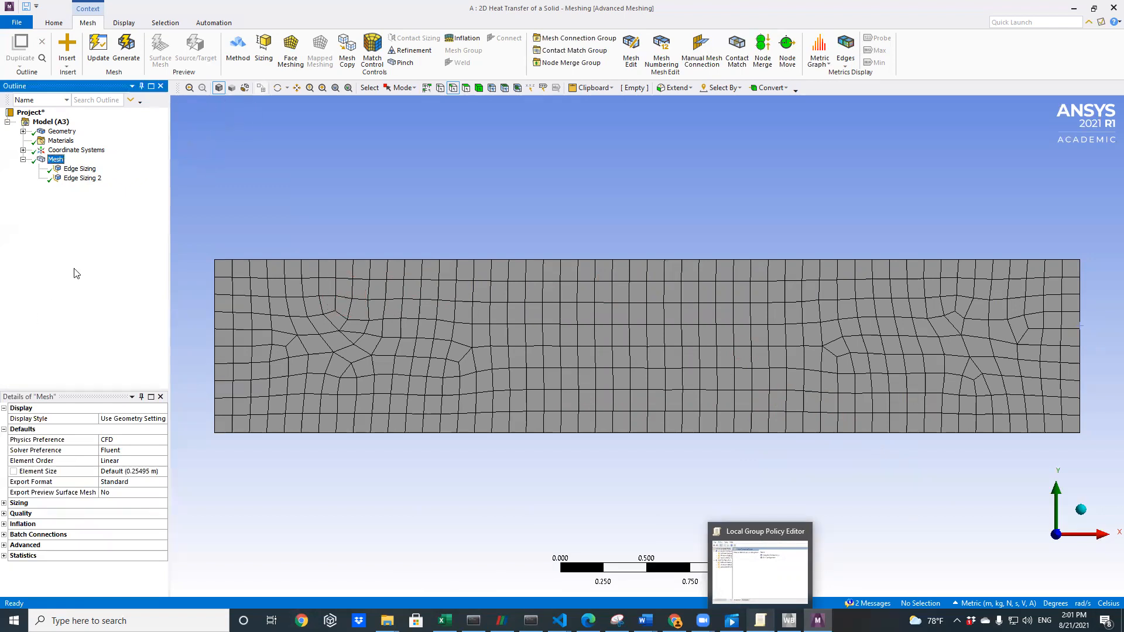
right_click(55, 164)
mouse_move(103, 170)
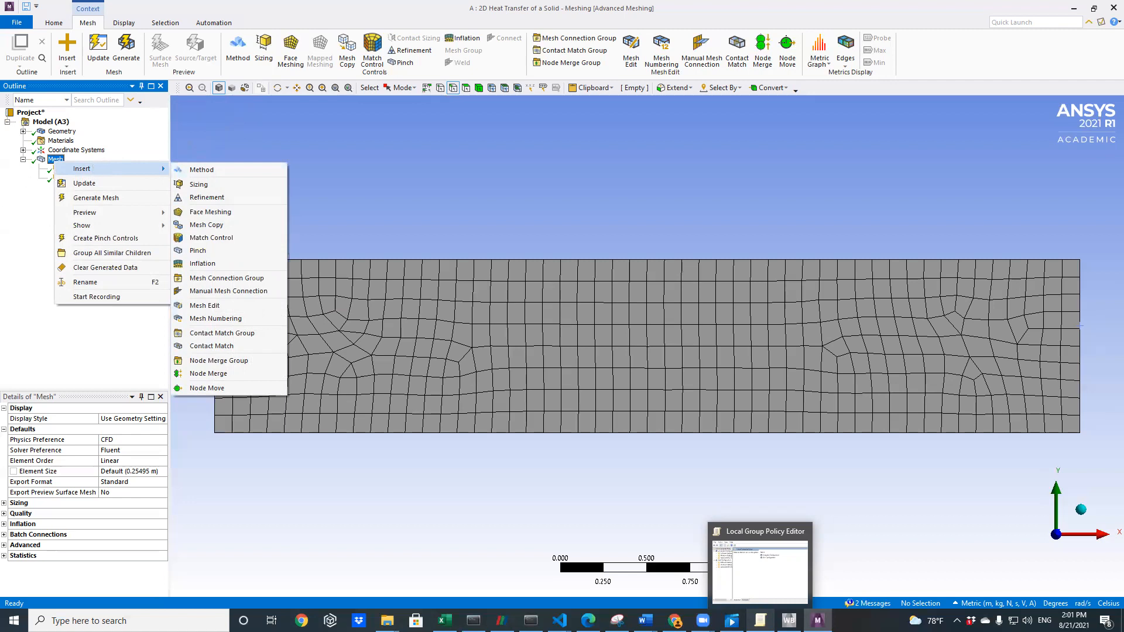
click(34, 331)
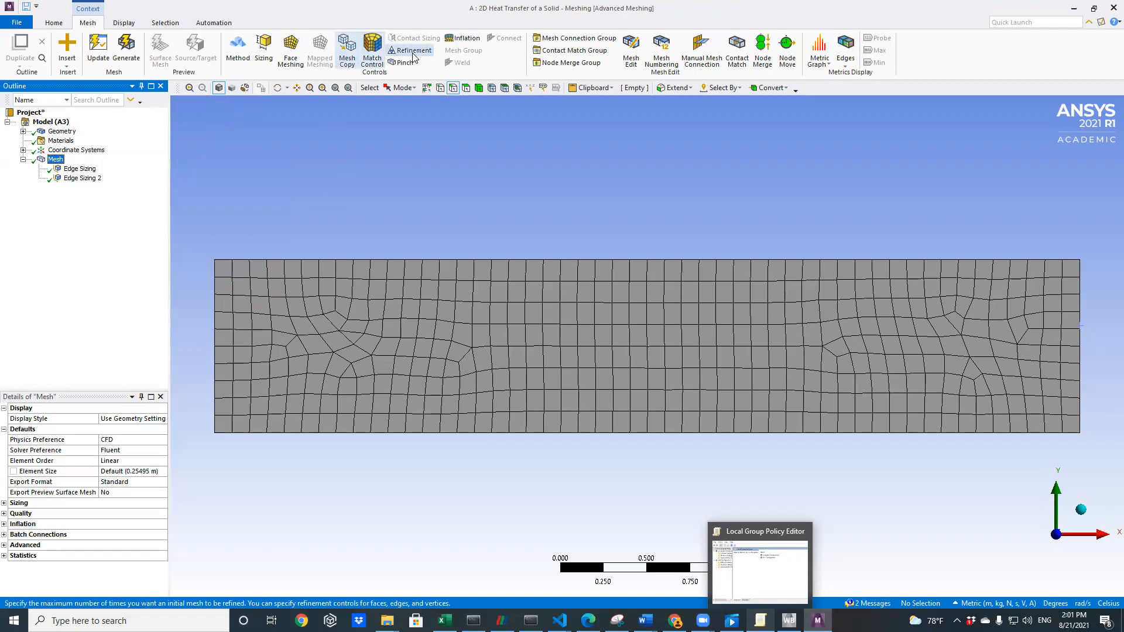
Create a named selection called TopEdge from the rectangle's upper horizontal edge
click(451, 92)
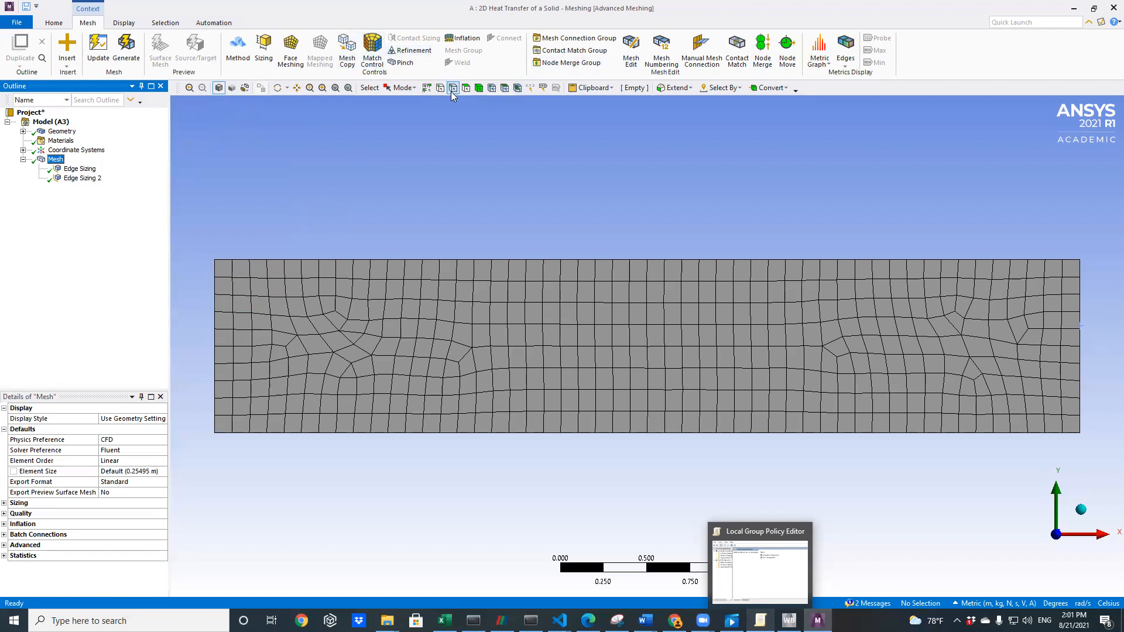
click(516, 259)
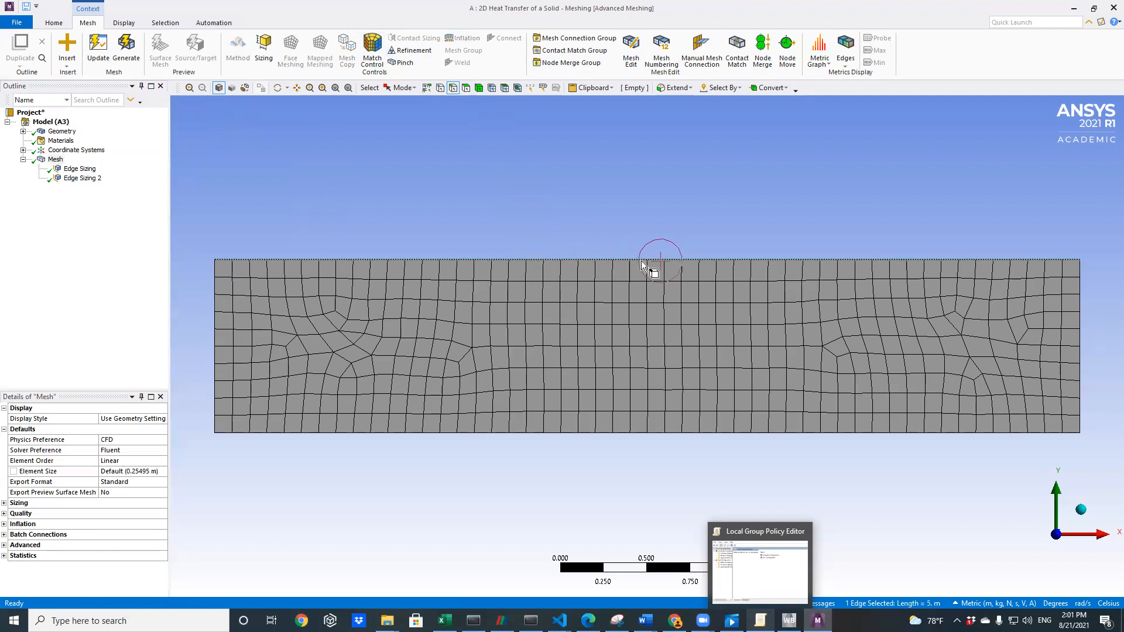
right_click(592, 263)
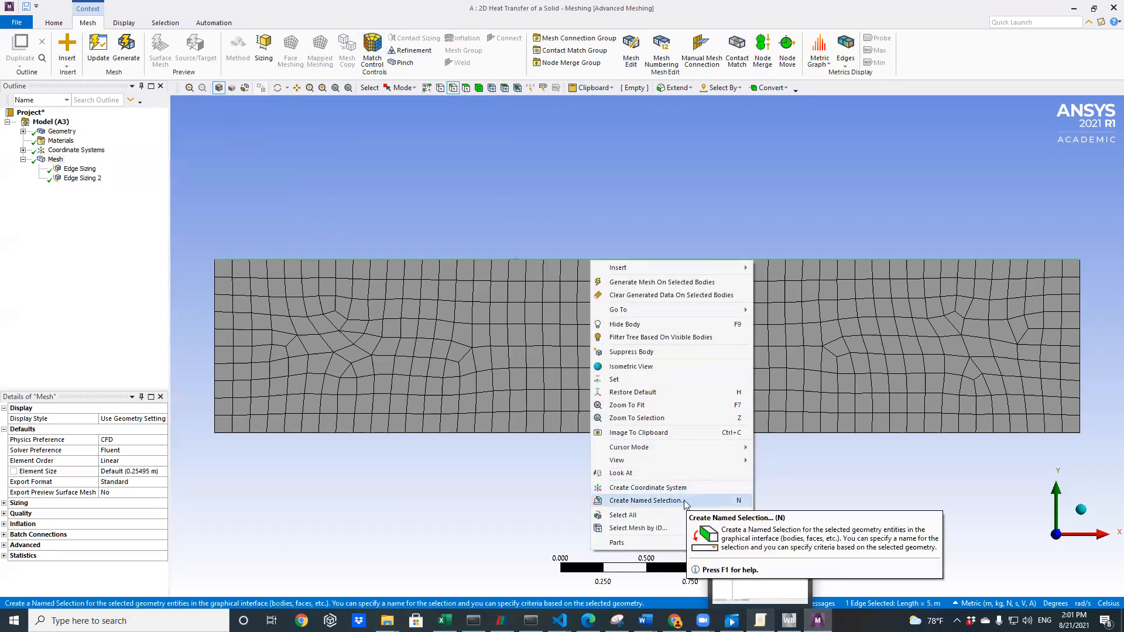
click(645, 501)
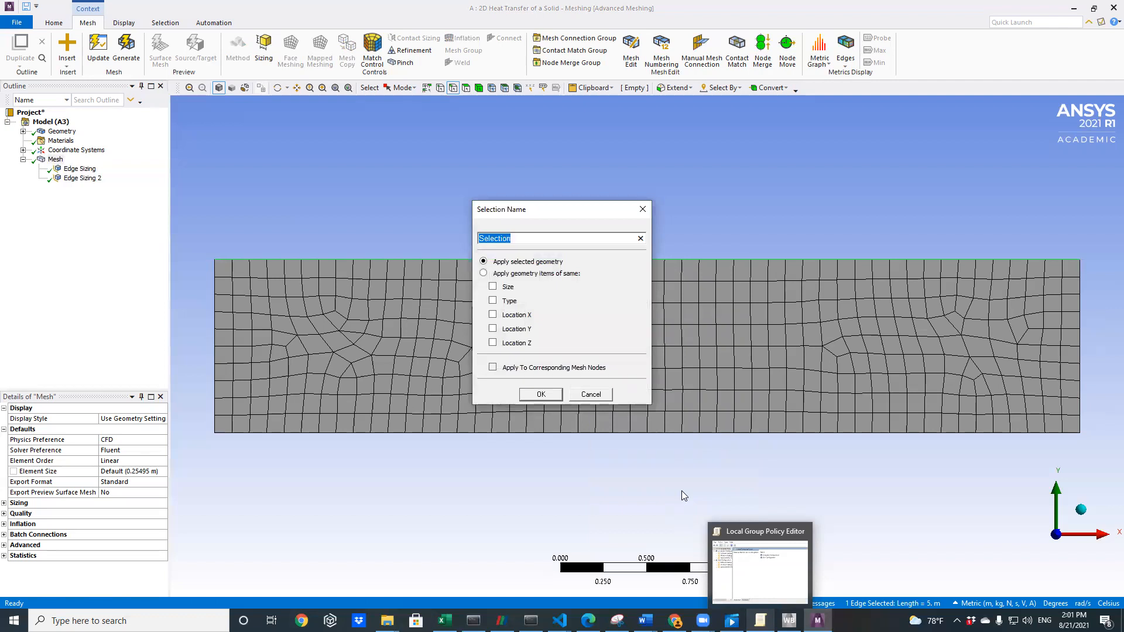
text(TopEdge)
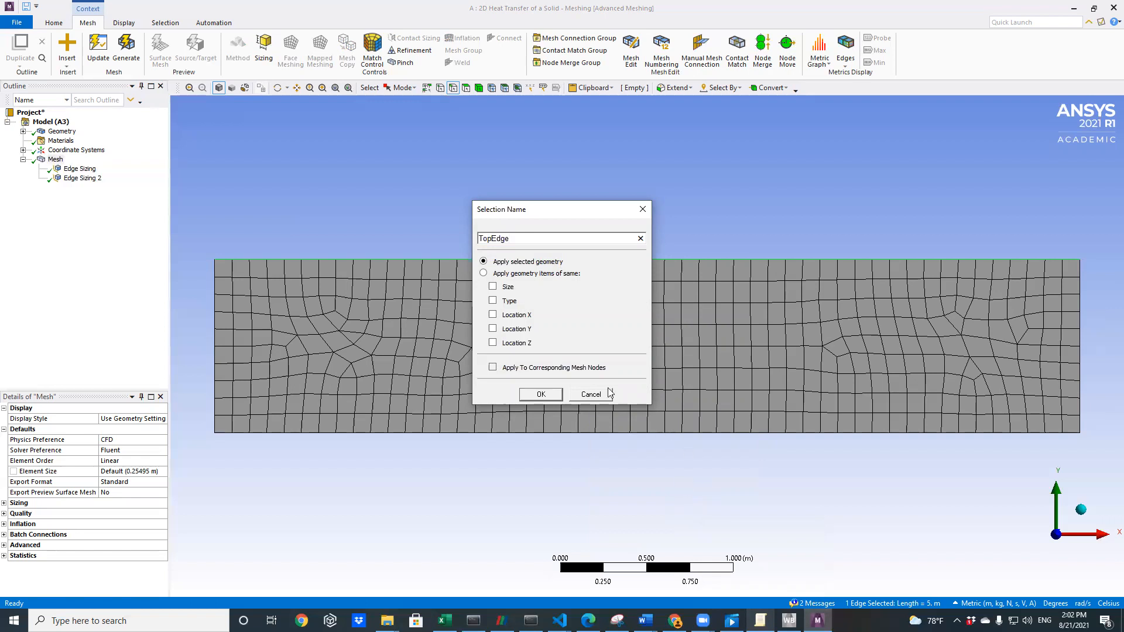
click(537, 395)
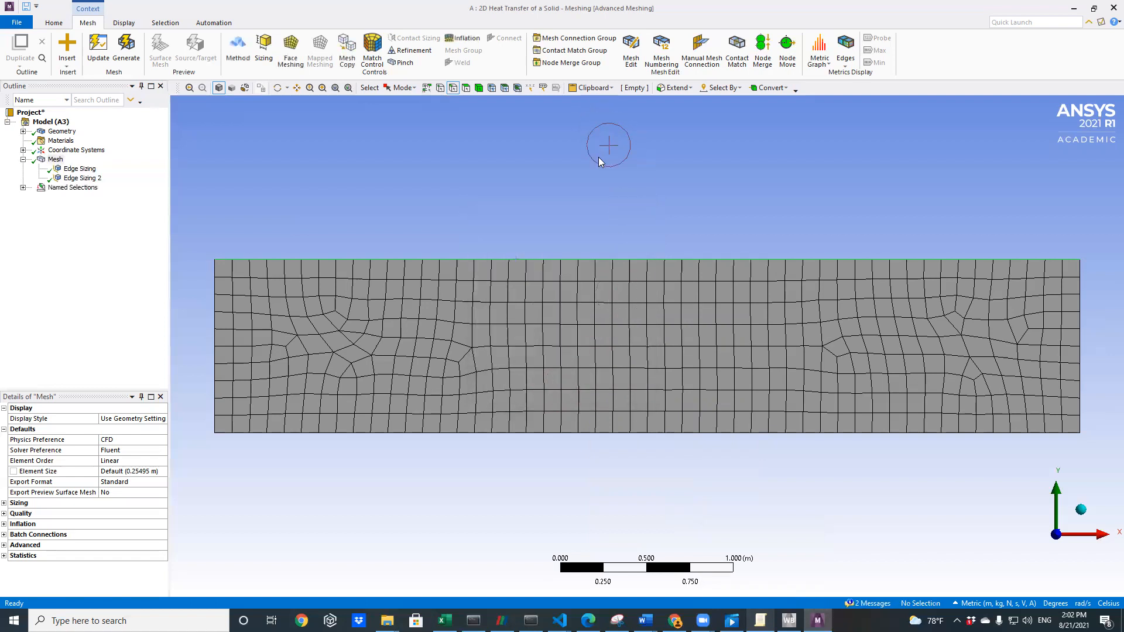
Create a named selection called BottomEdge from the rectangle's lower horizontal edge
right_click(593, 438)
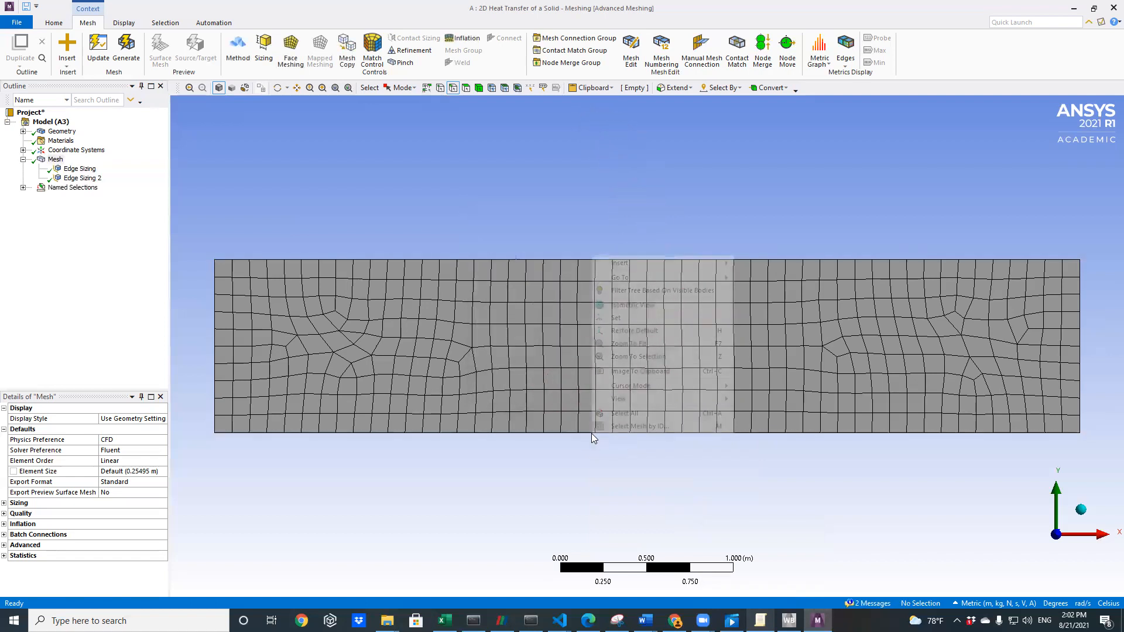
click(572, 438)
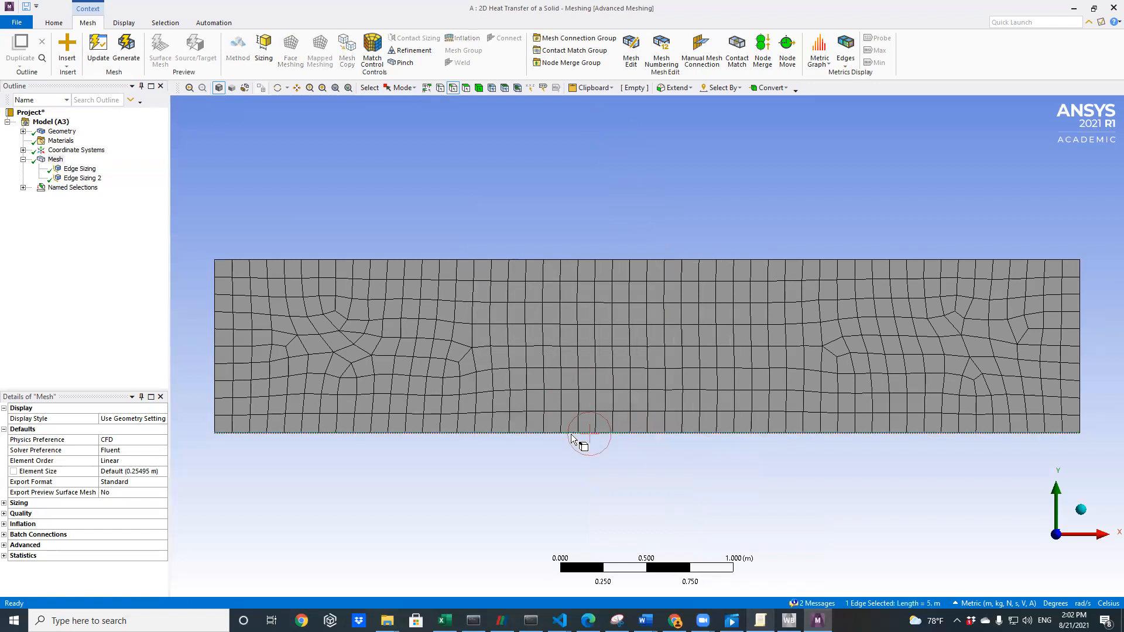
right_click(573, 436)
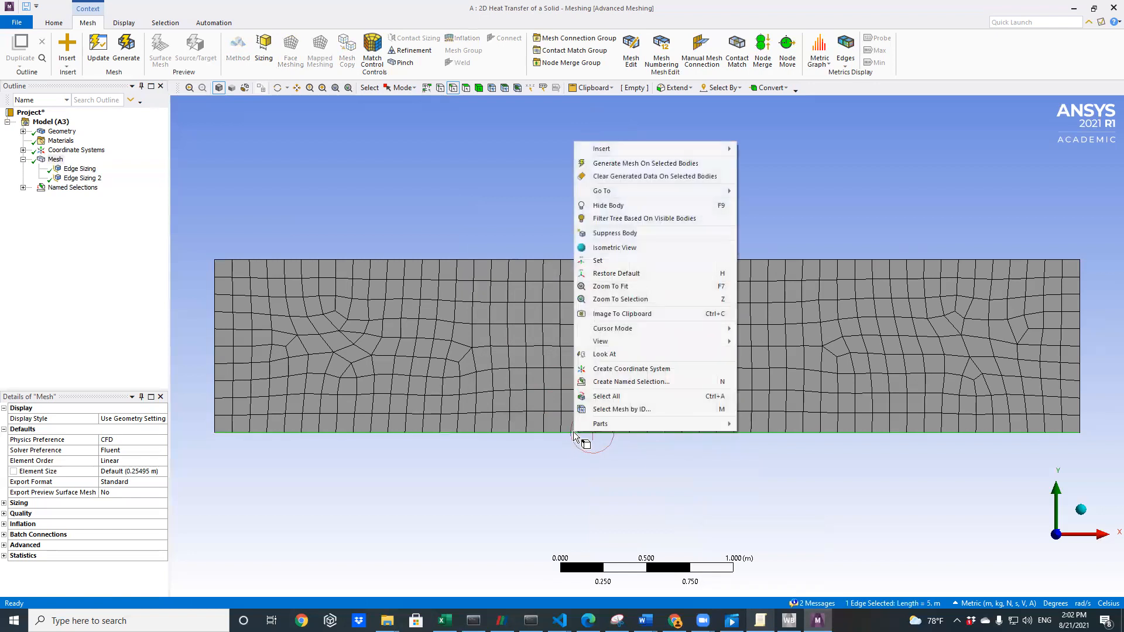
click(650, 384)
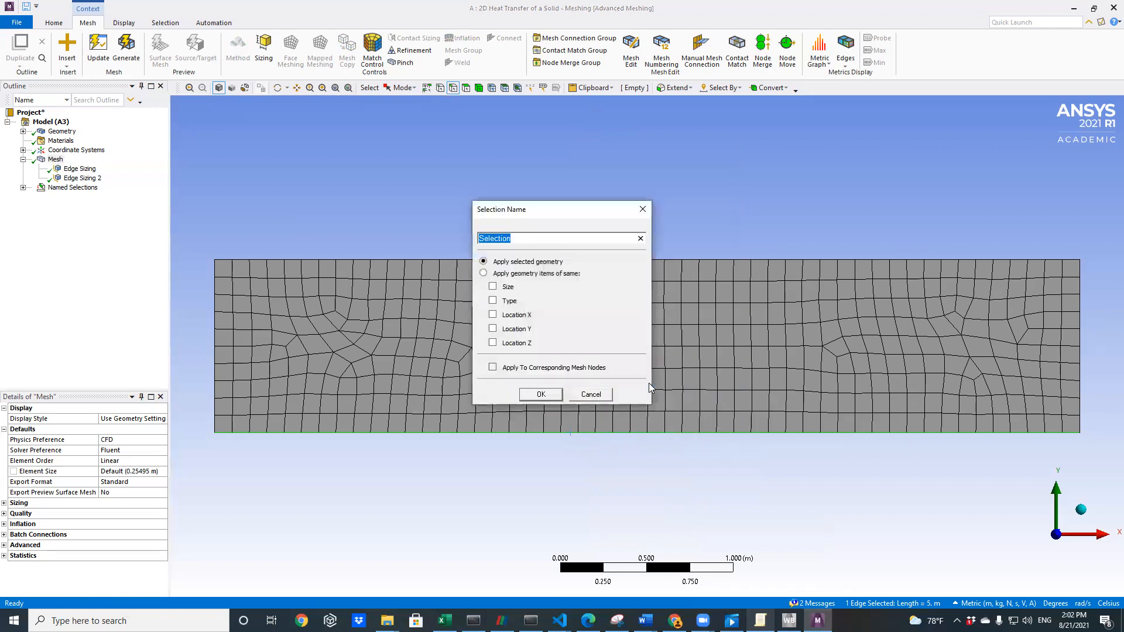
text(BottomEdge)
click(548, 393)
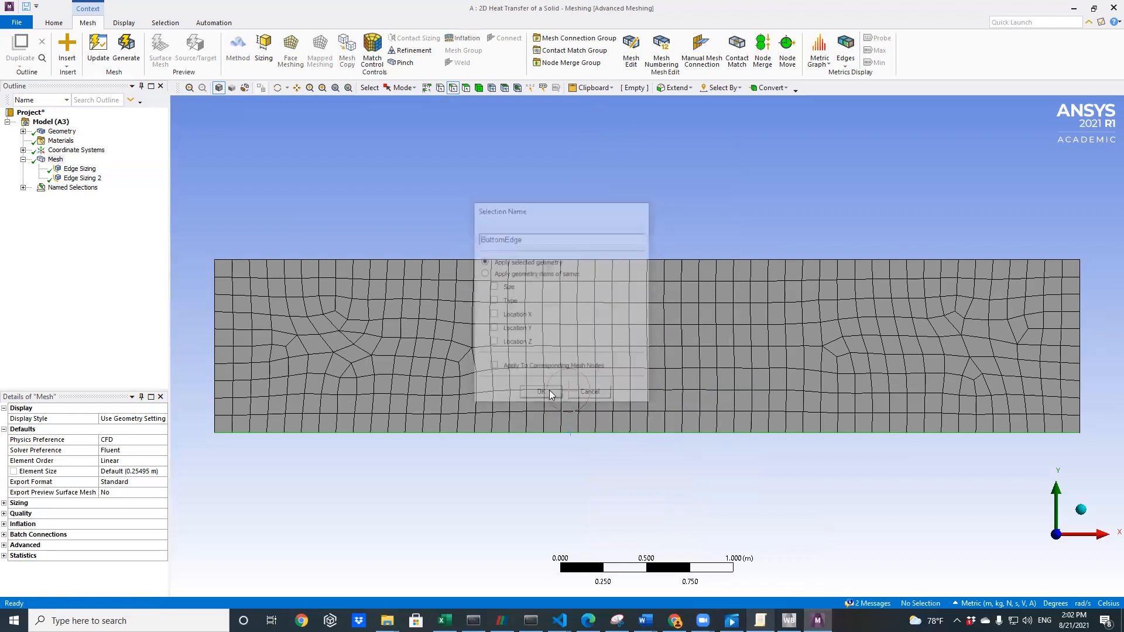
Create a named selection called HeatedPlate from the rectangle's left vertical edge
click(216, 332)
right_click(215, 331)
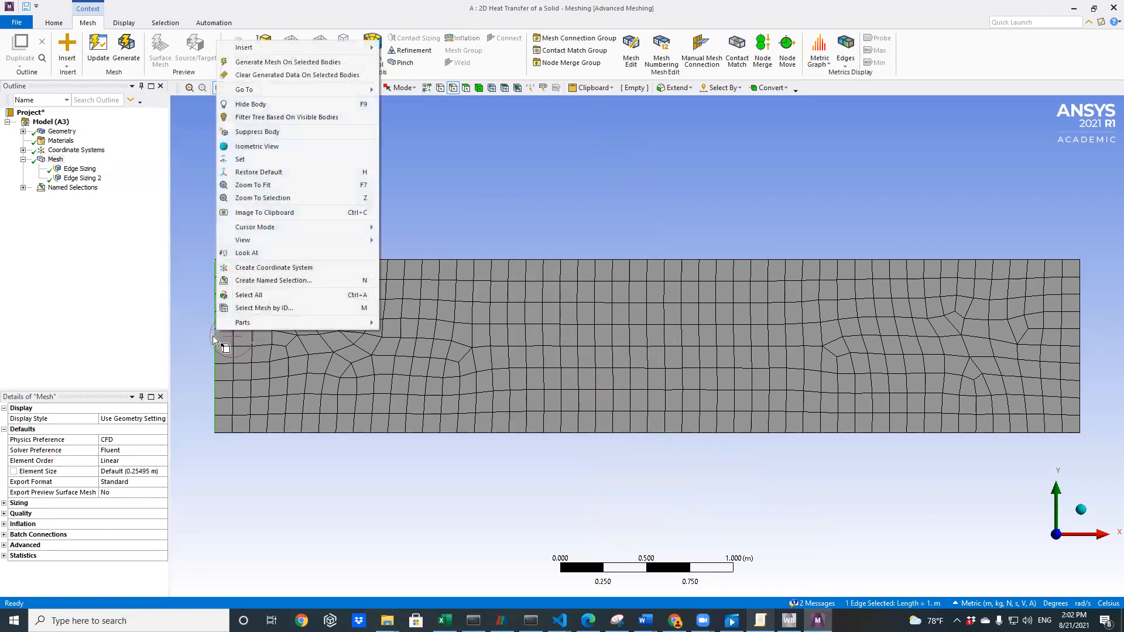
click(261, 280)
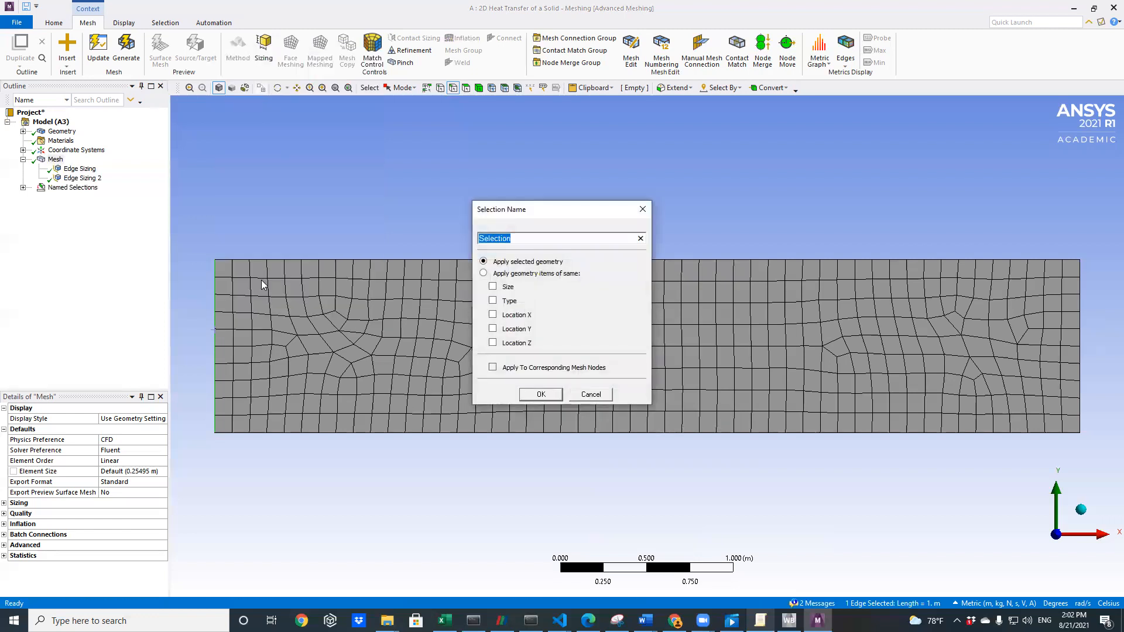
text(HeatedPlate)
click(551, 393)
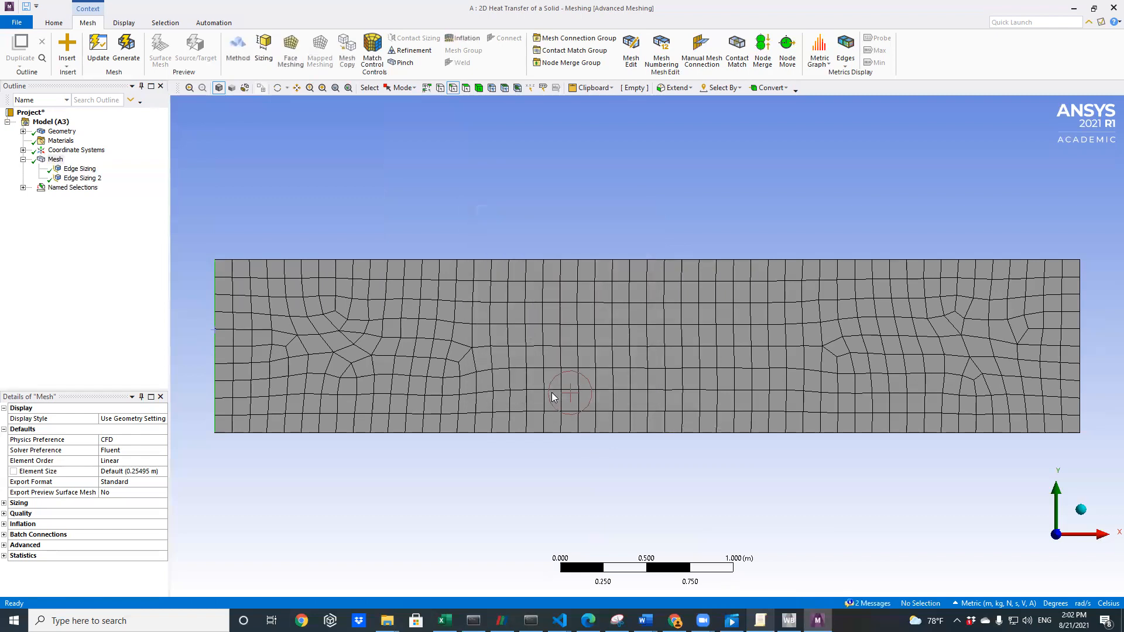
Create a named selection called RightEdge from the rectangle's right vertical edge
click(1080, 341)
right_click(1080, 342)
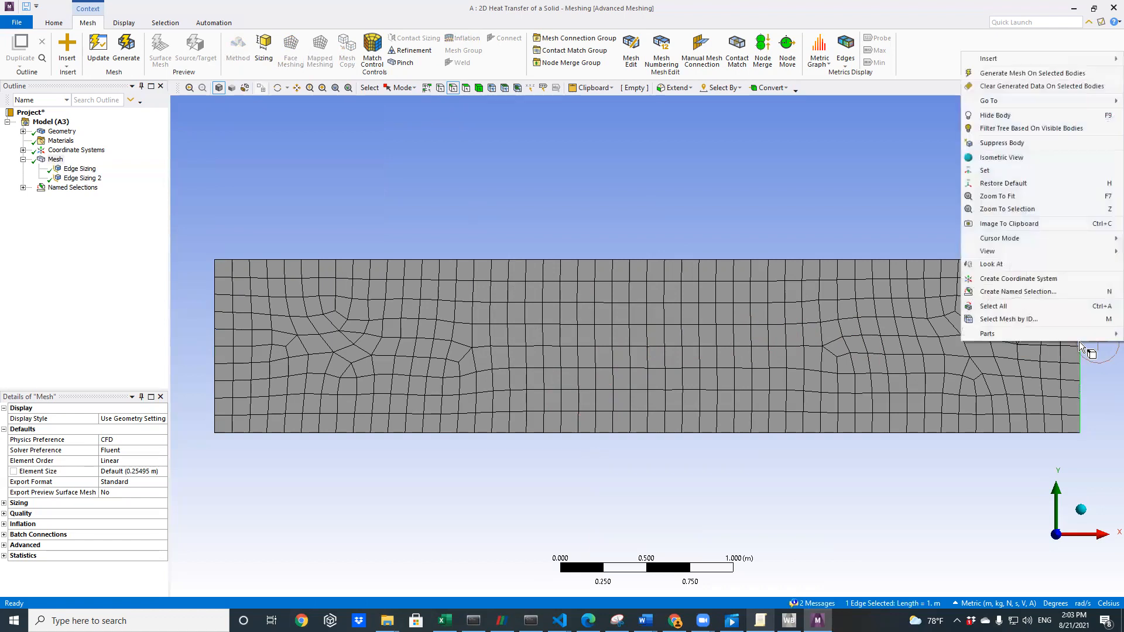
click(1017, 295)
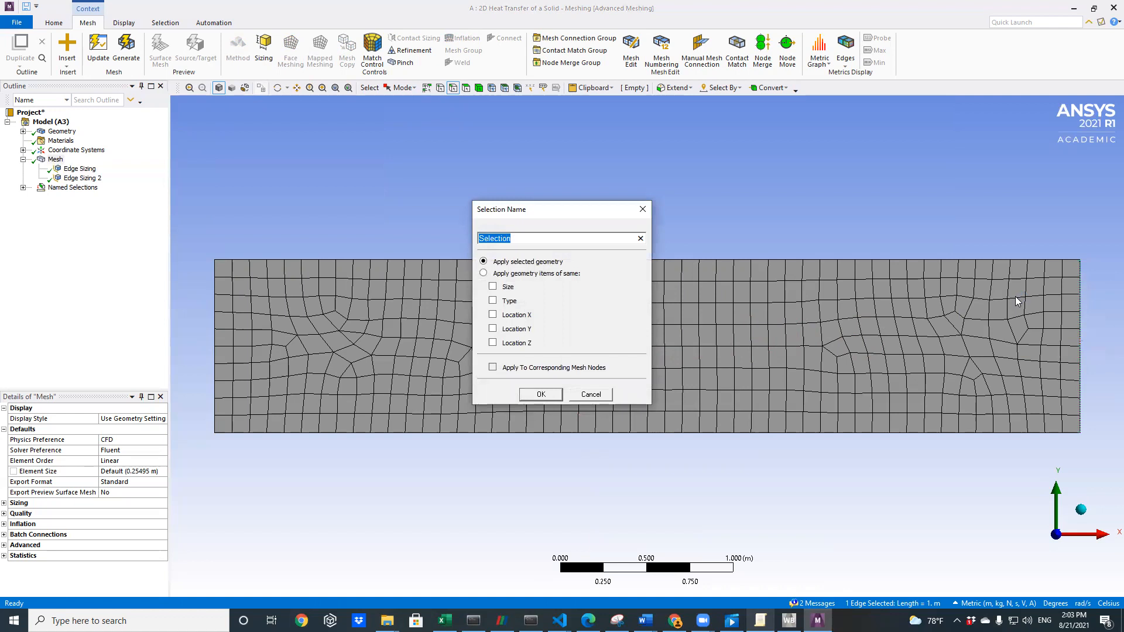
text(RightEdge)
click(538, 396)
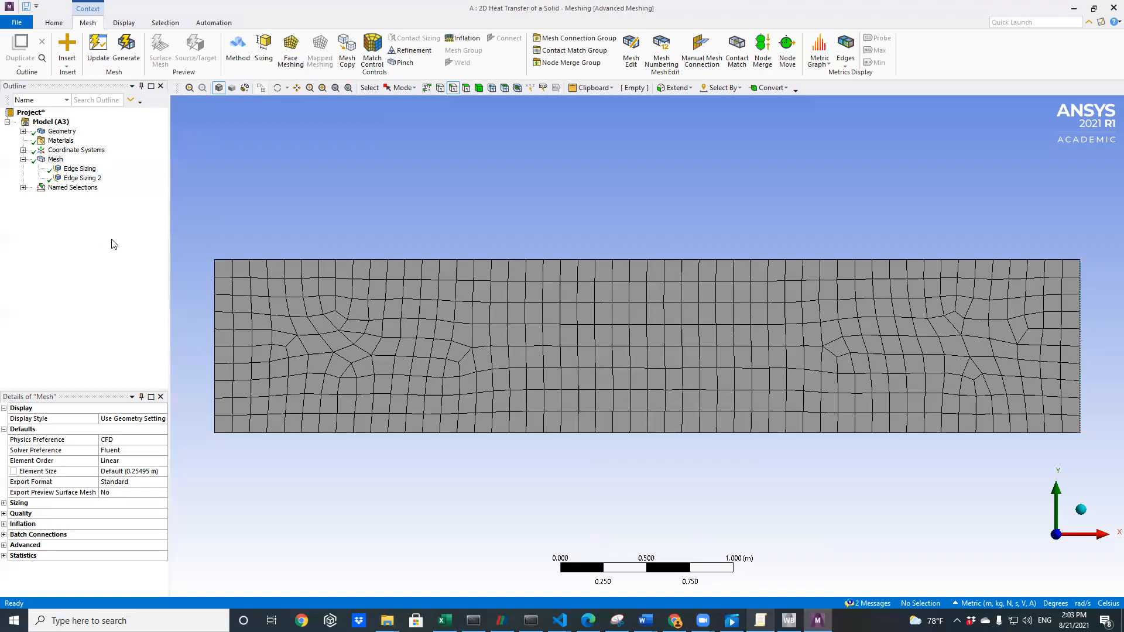
Switch to face selection and create a named selection called SolidPlate from the whole rectangle face
click(467, 92)
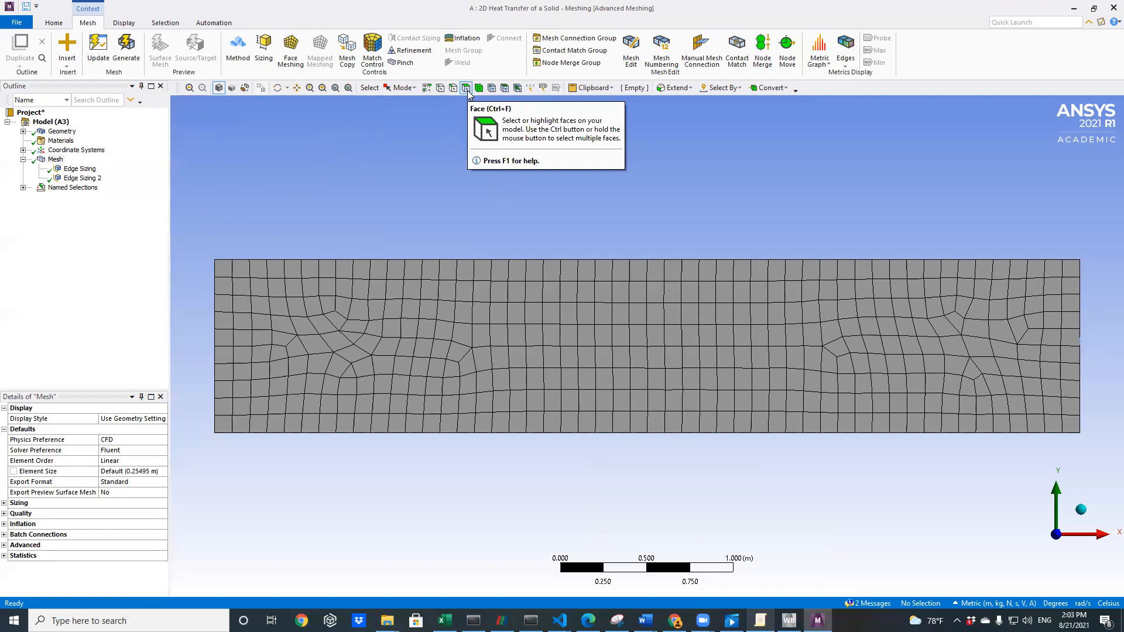
click(463, 89)
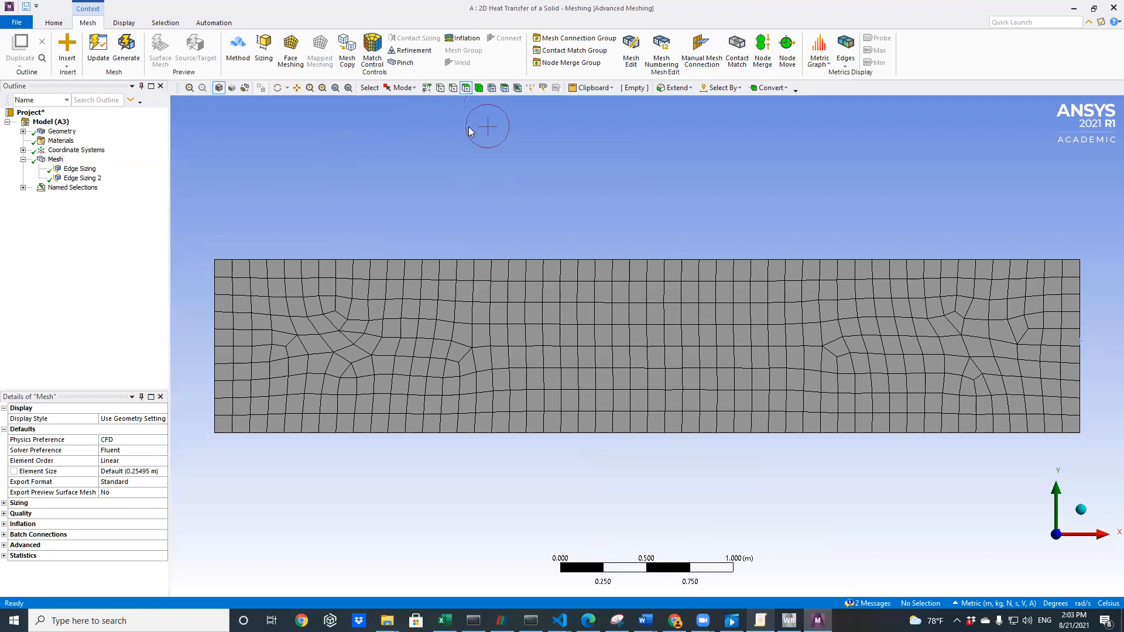
click(468, 298)
click(458, 382)
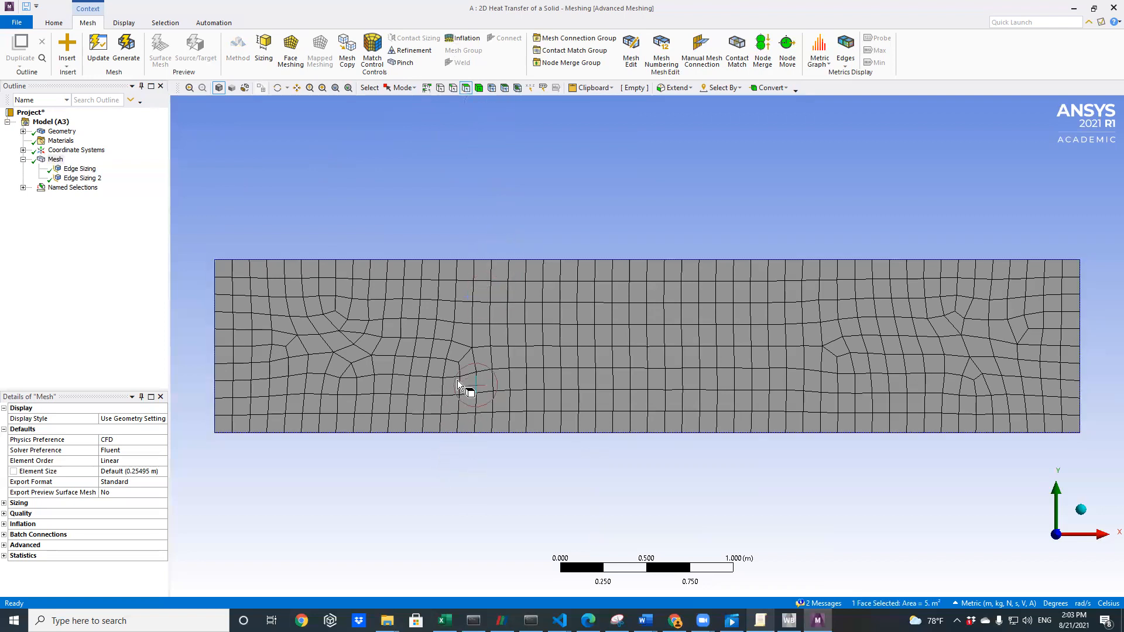
right_click(590, 281)
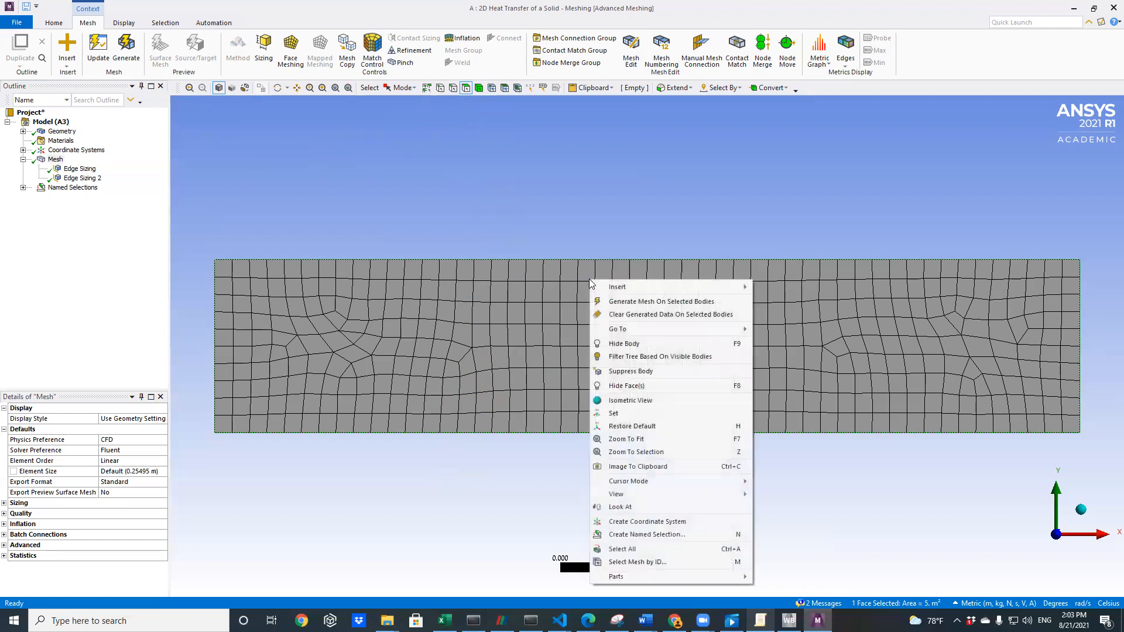
click(651, 535)
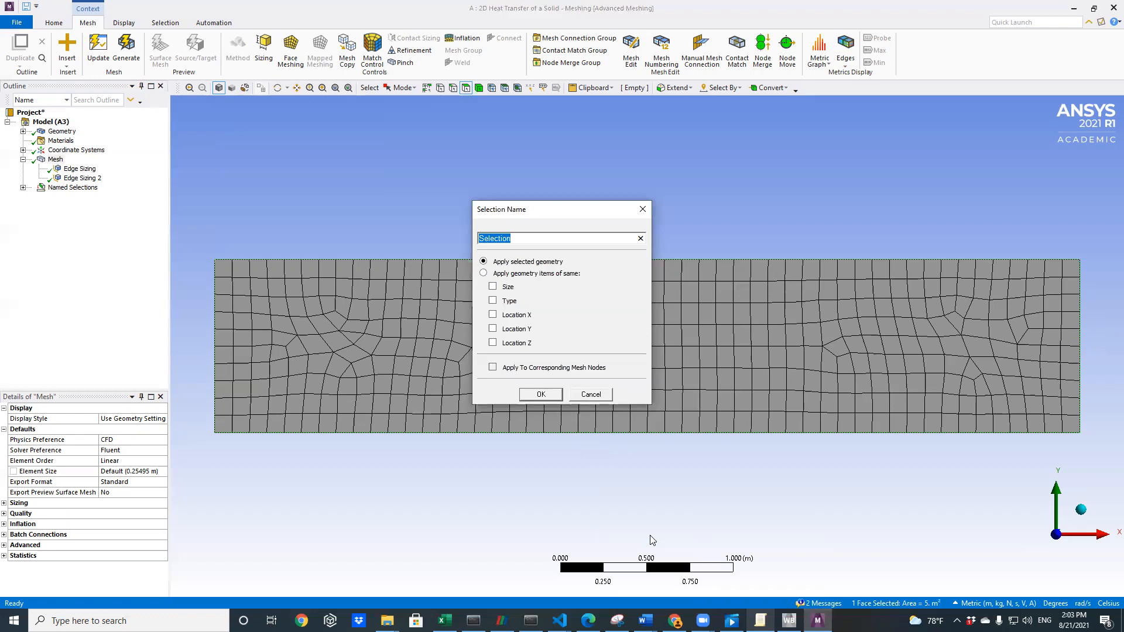
text(SolidPlate)
click(541, 395)
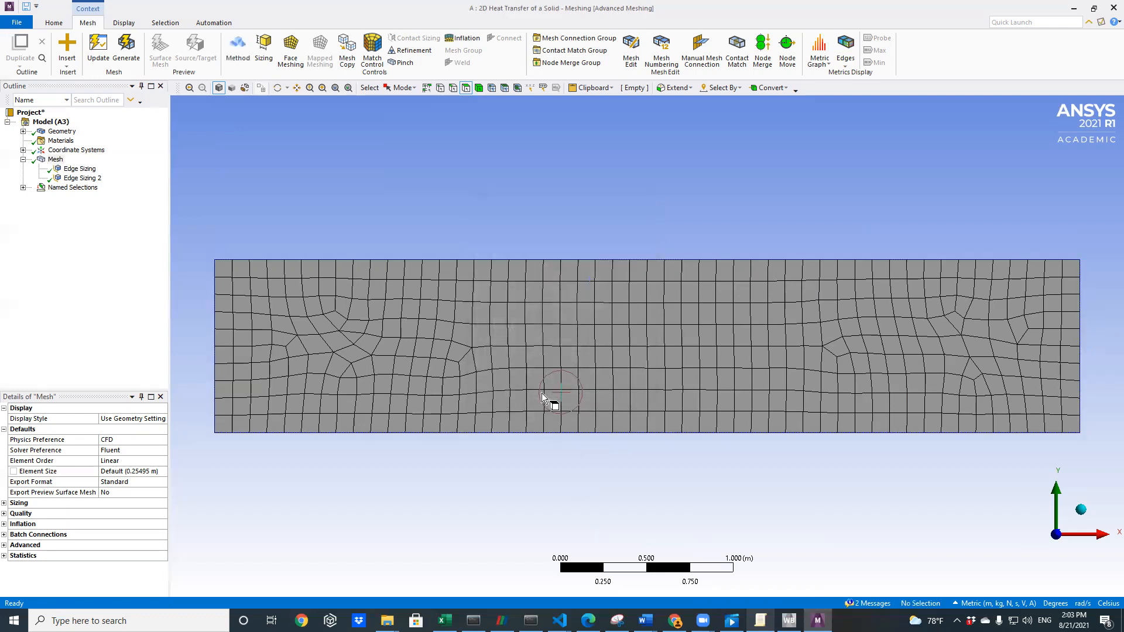
Review each named selection in the outline to check which edge or face it is assigned to
click(25, 188)
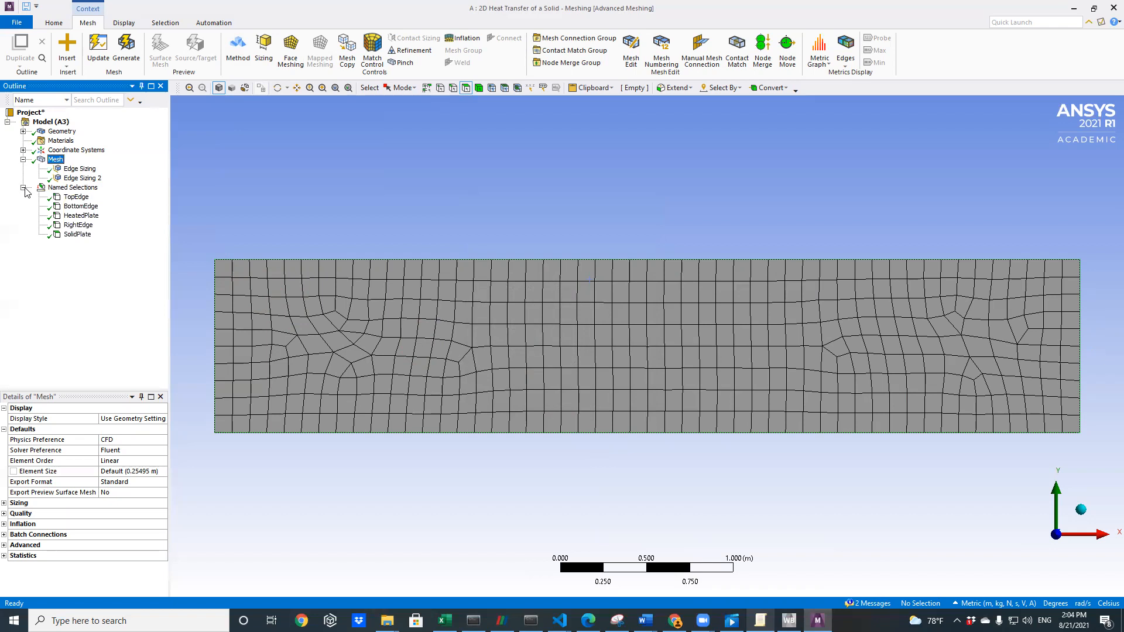
click(75, 197)
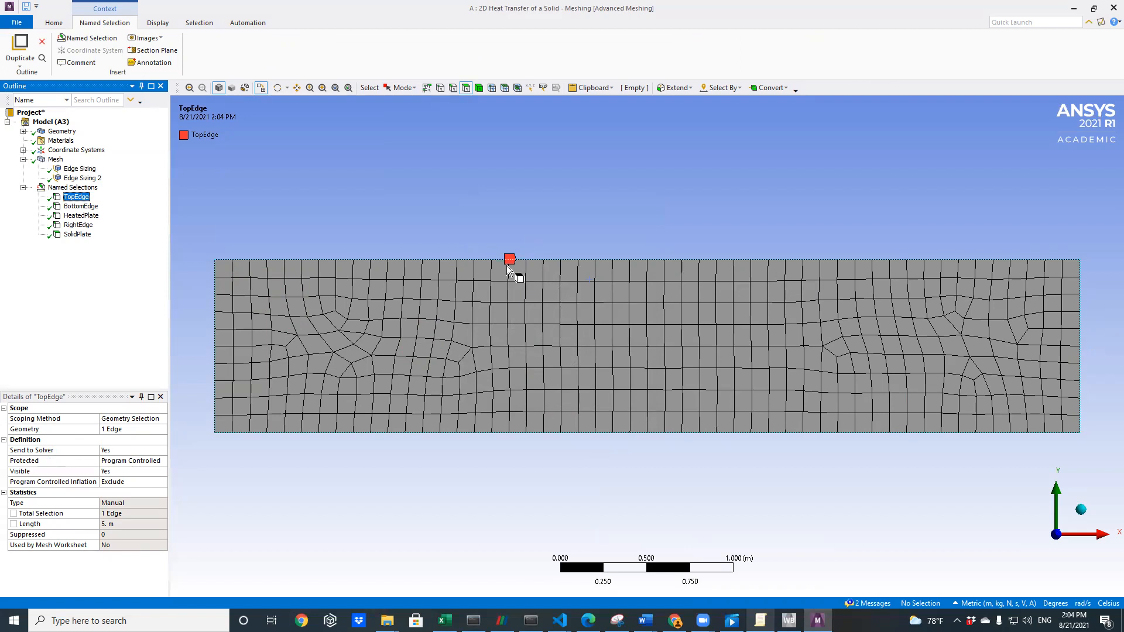
click(83, 208)
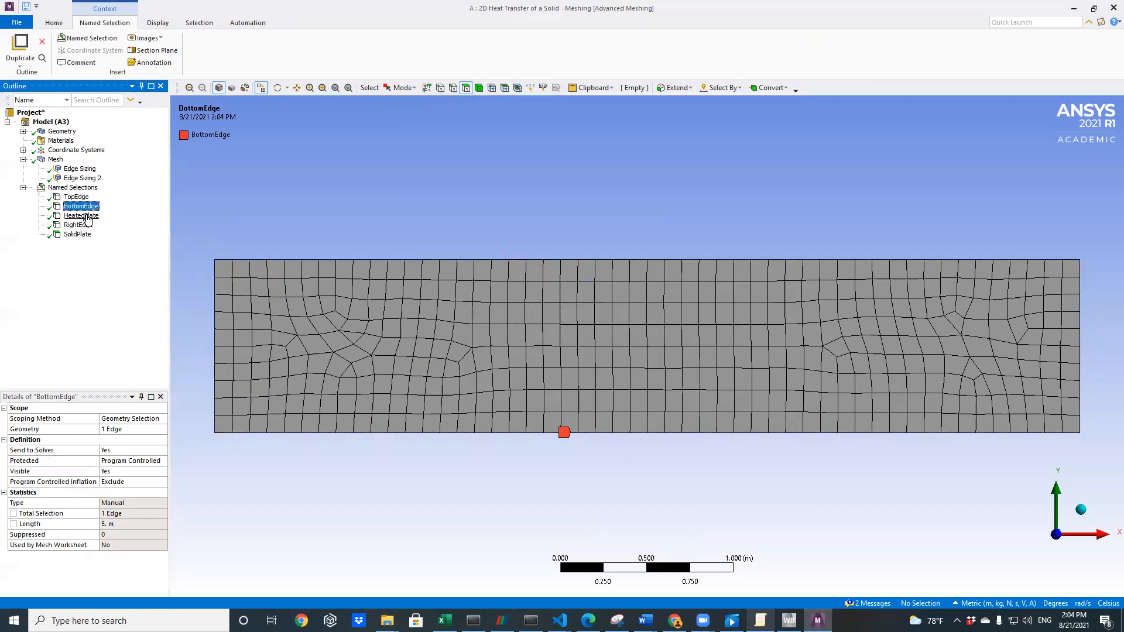
click(82, 217)
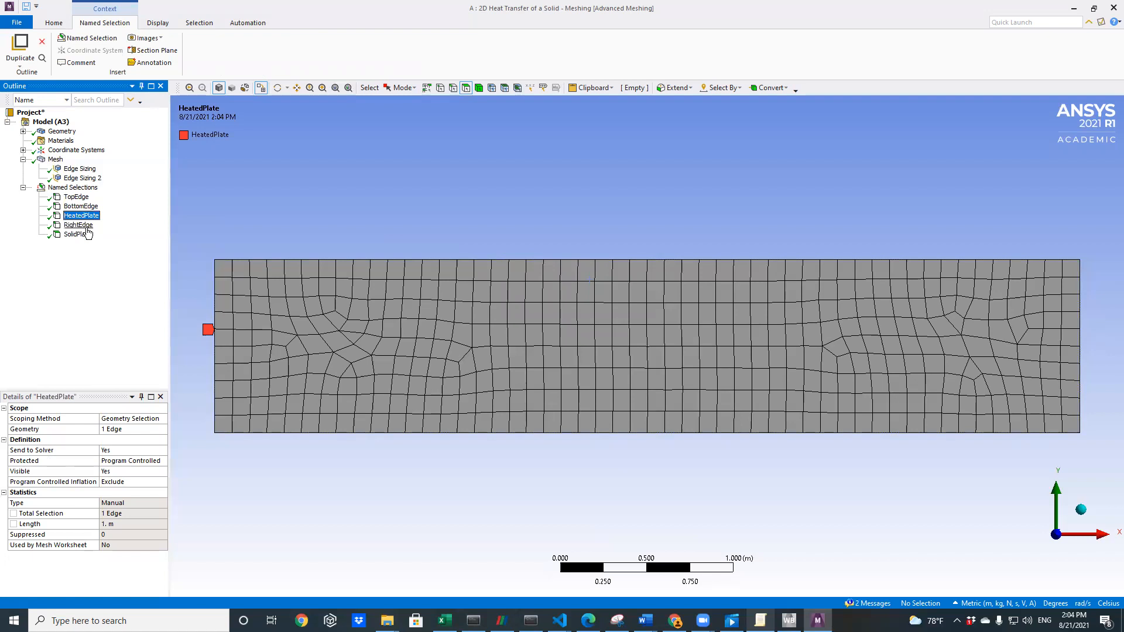
click(87, 227)
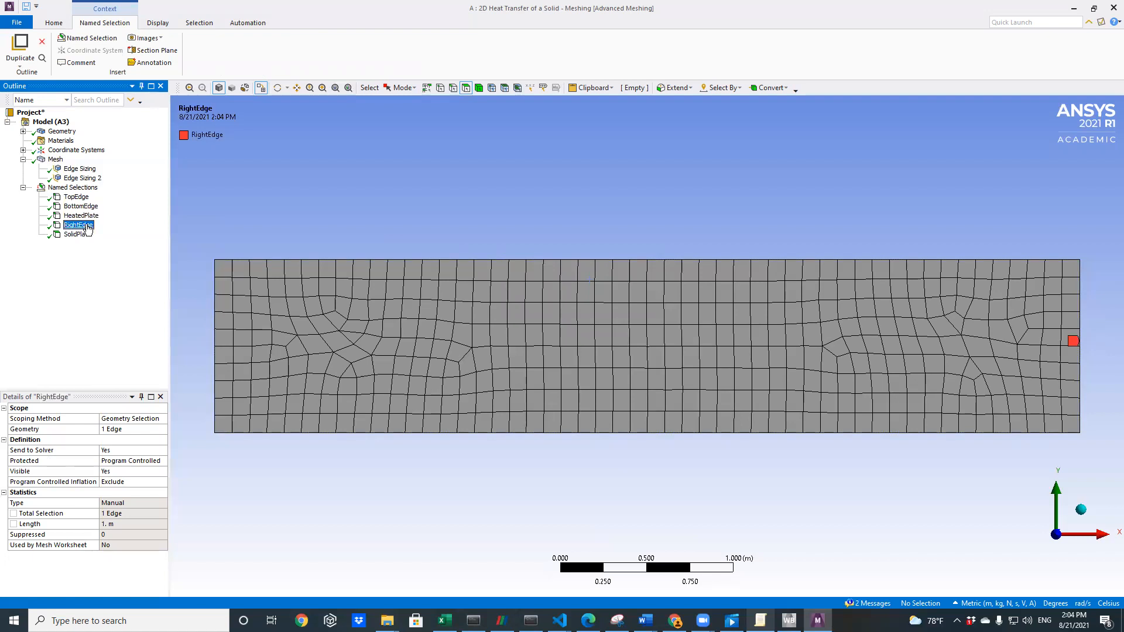
click(85, 235)
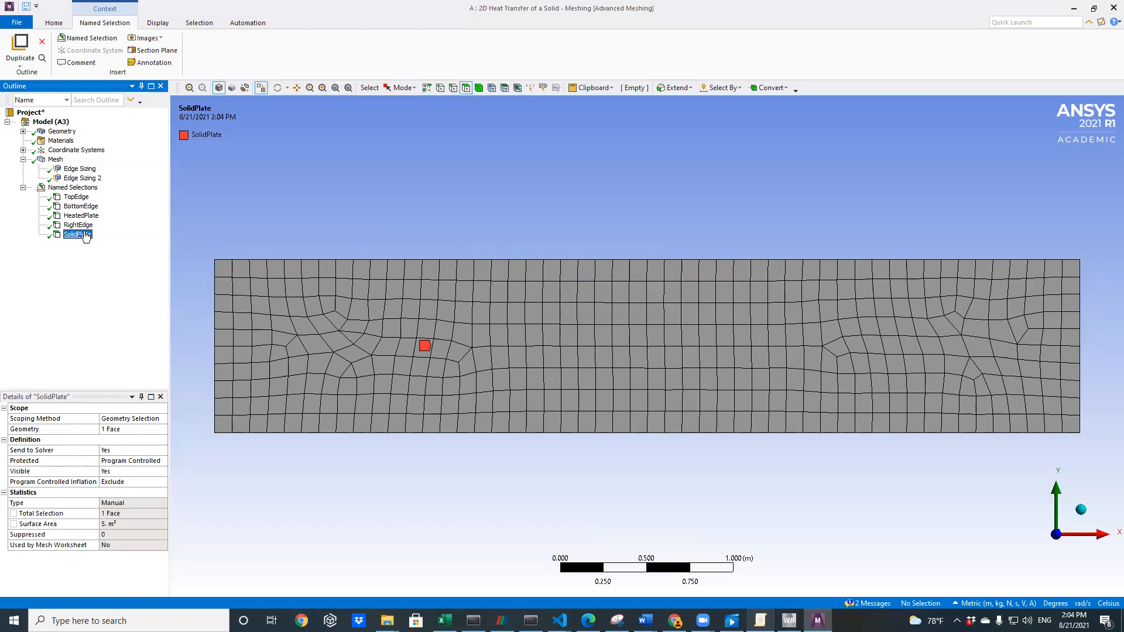
click(81, 216)
click(78, 225)
click(77, 234)
click(71, 188)
click(74, 198)
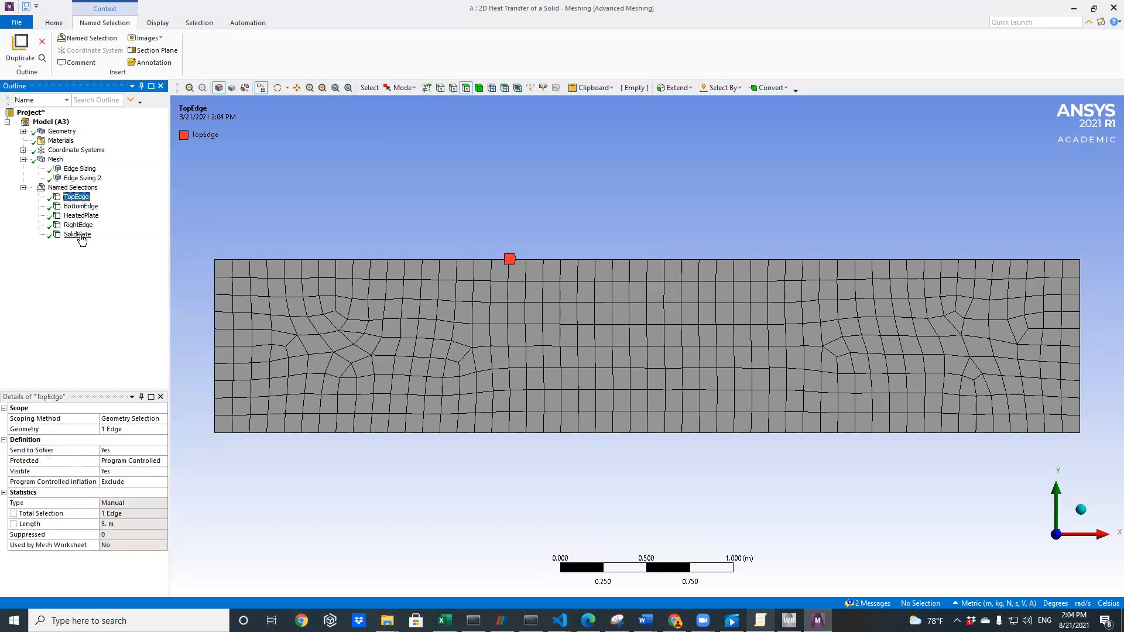
click(79, 235)
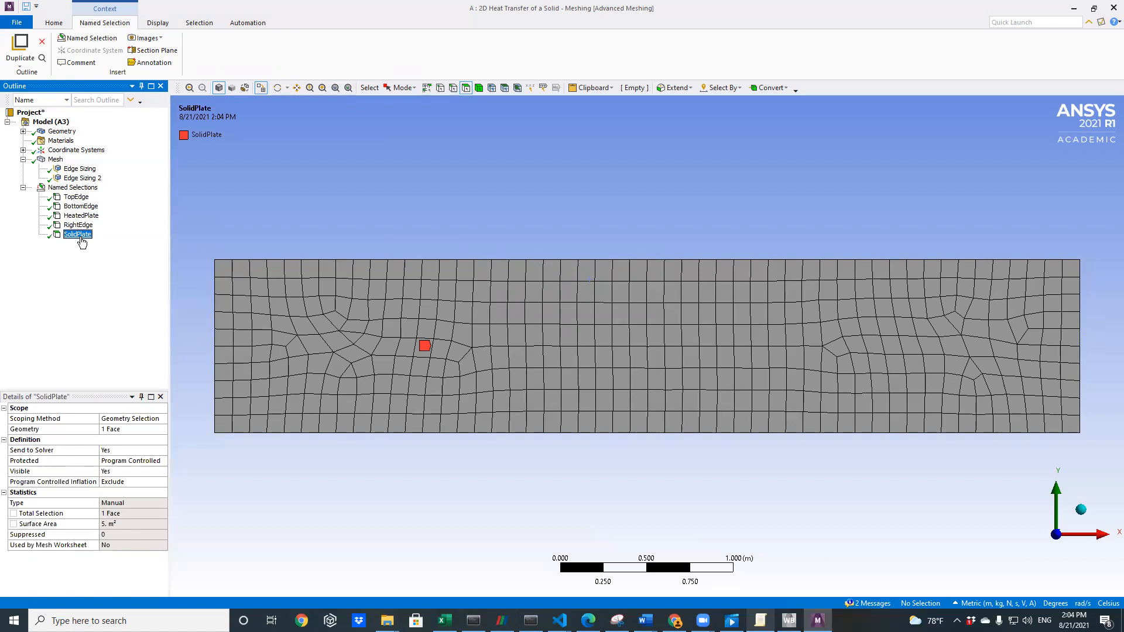
Update the mesh and close the meshing application to return to the Workbench project schematic
click(56, 161)
right_click(56, 161)
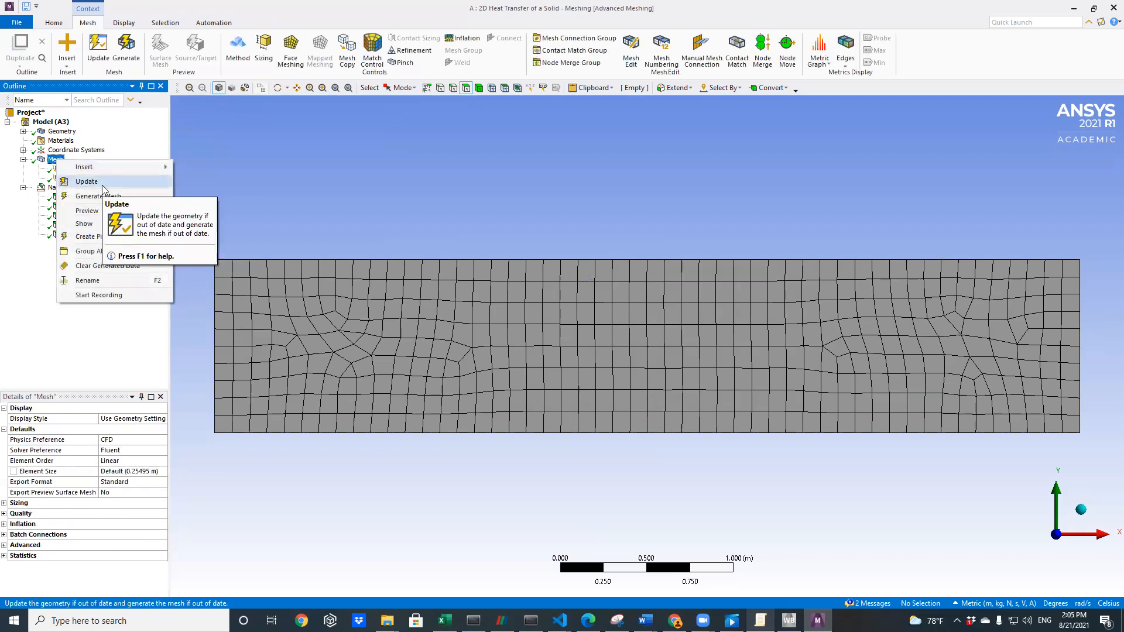
click(86, 182)
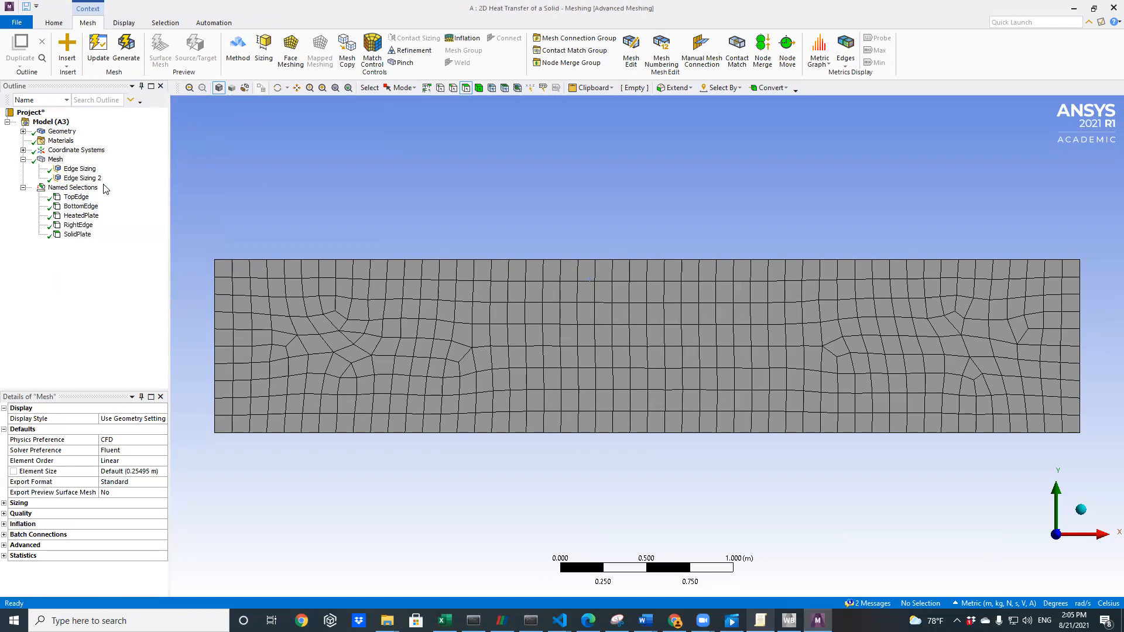
click(17, 23)
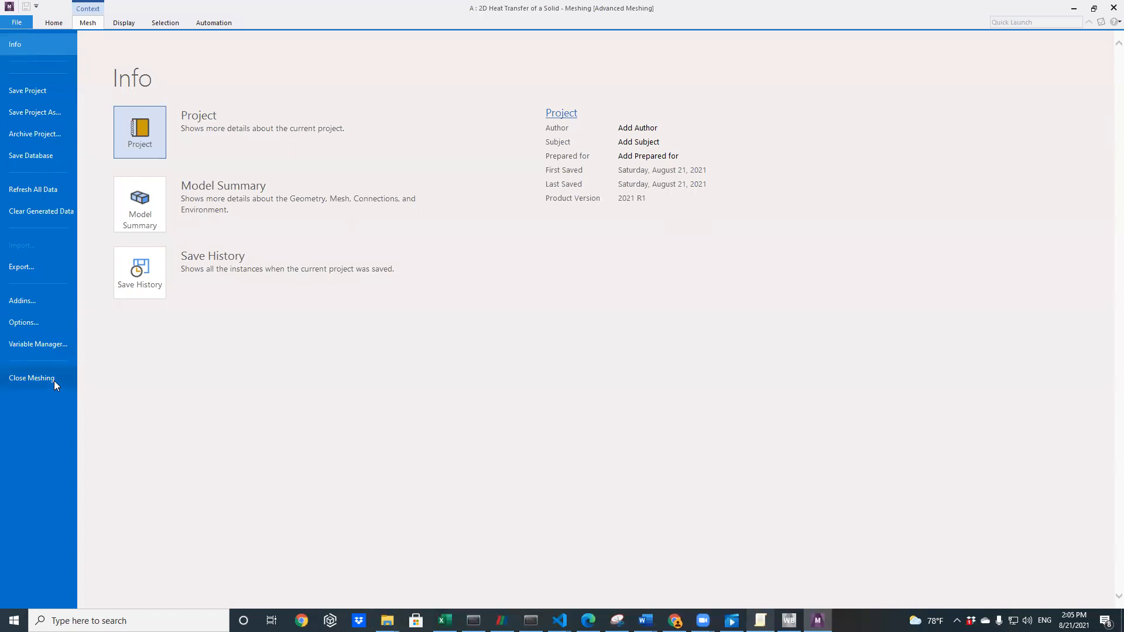
click(32, 378)
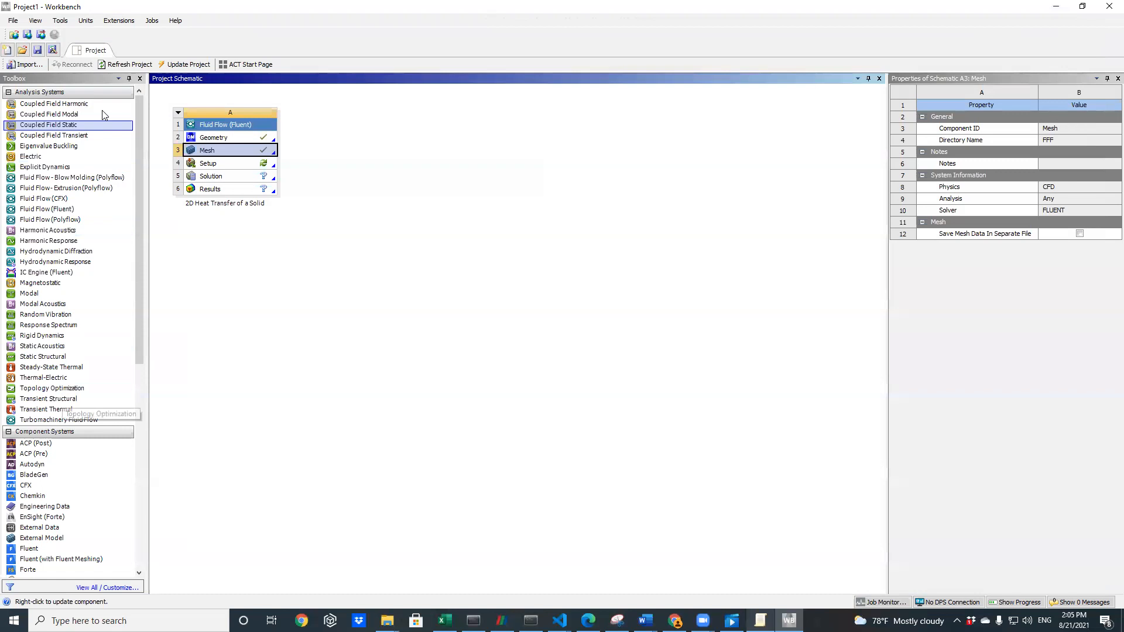
Save the project and start Fluent from the Setup cell with Double Precision enabled
click(11, 22)
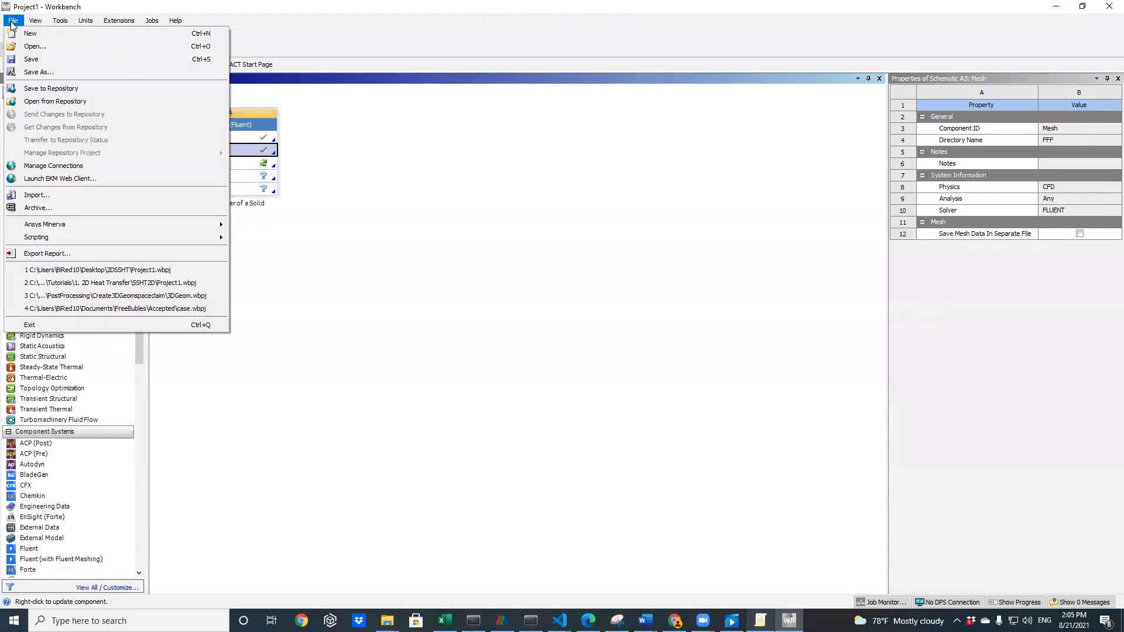
click(29, 60)
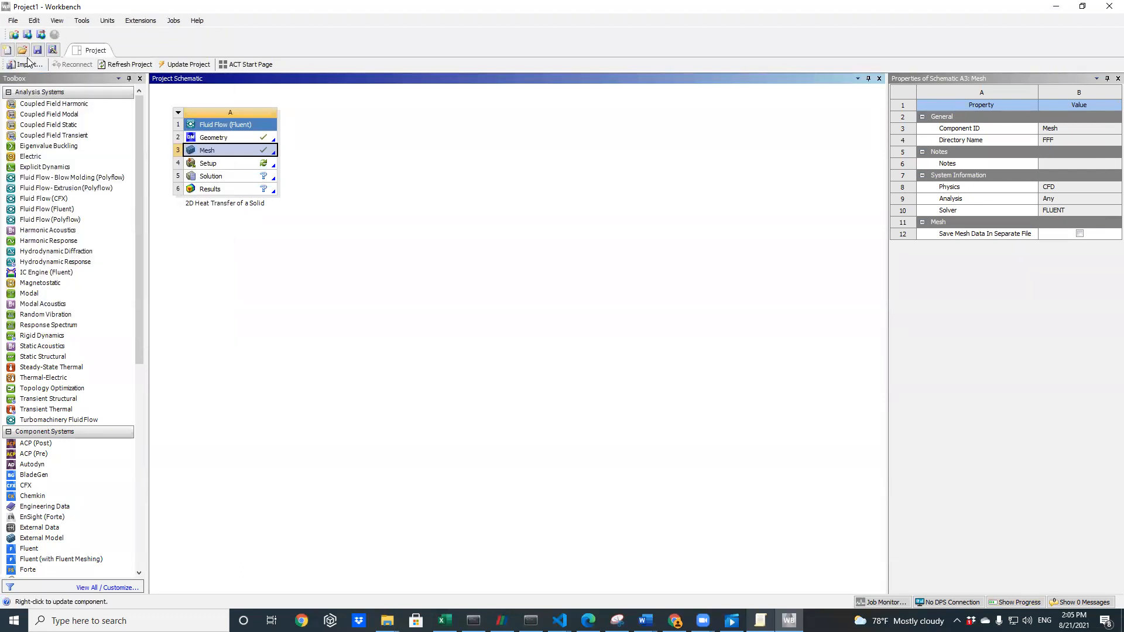
click(231, 166)
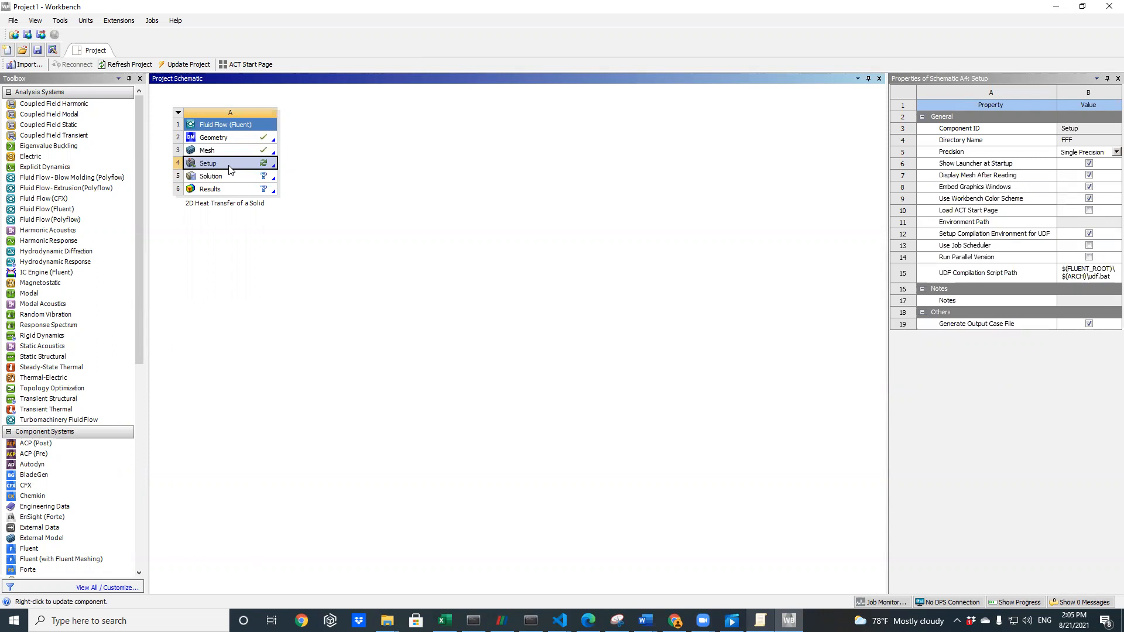
double_click(228, 166)
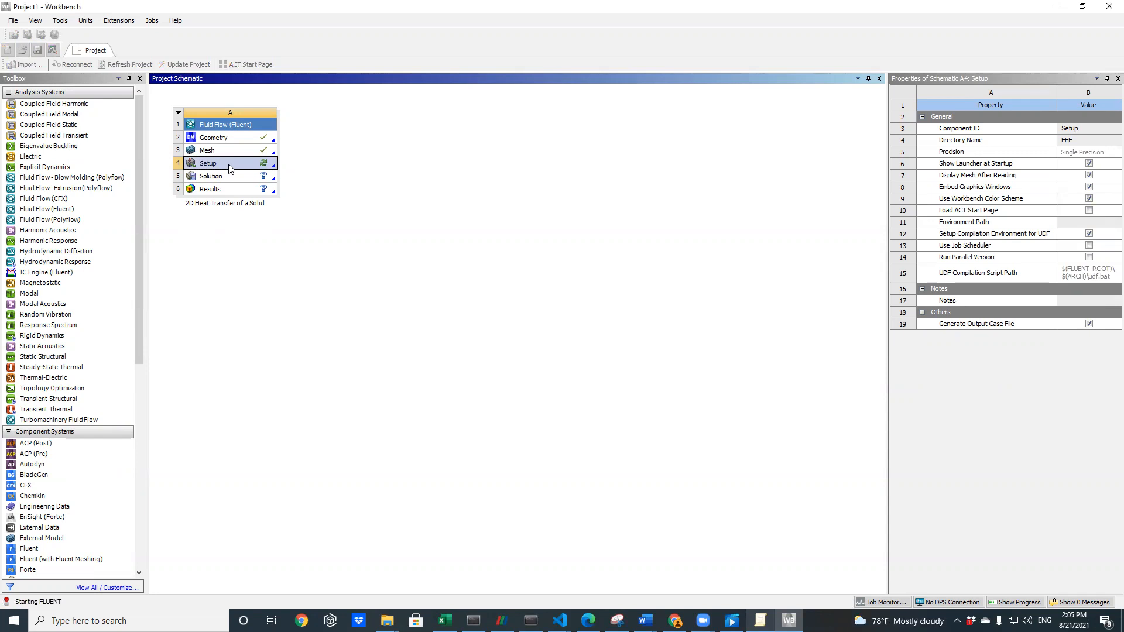
click(615, 294)
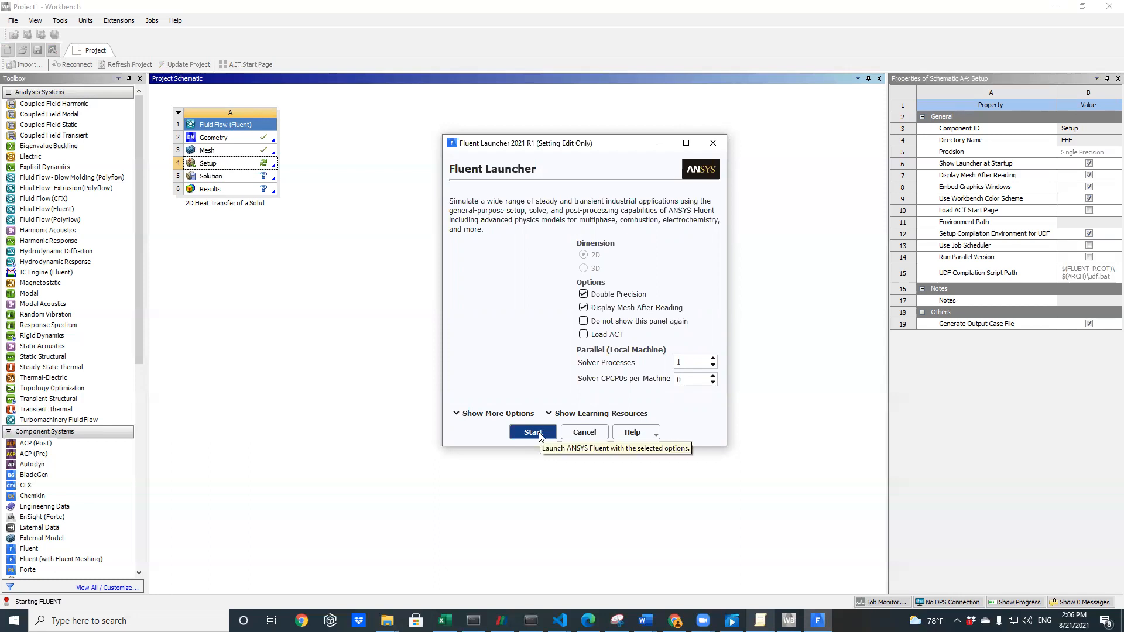
click(540, 437)
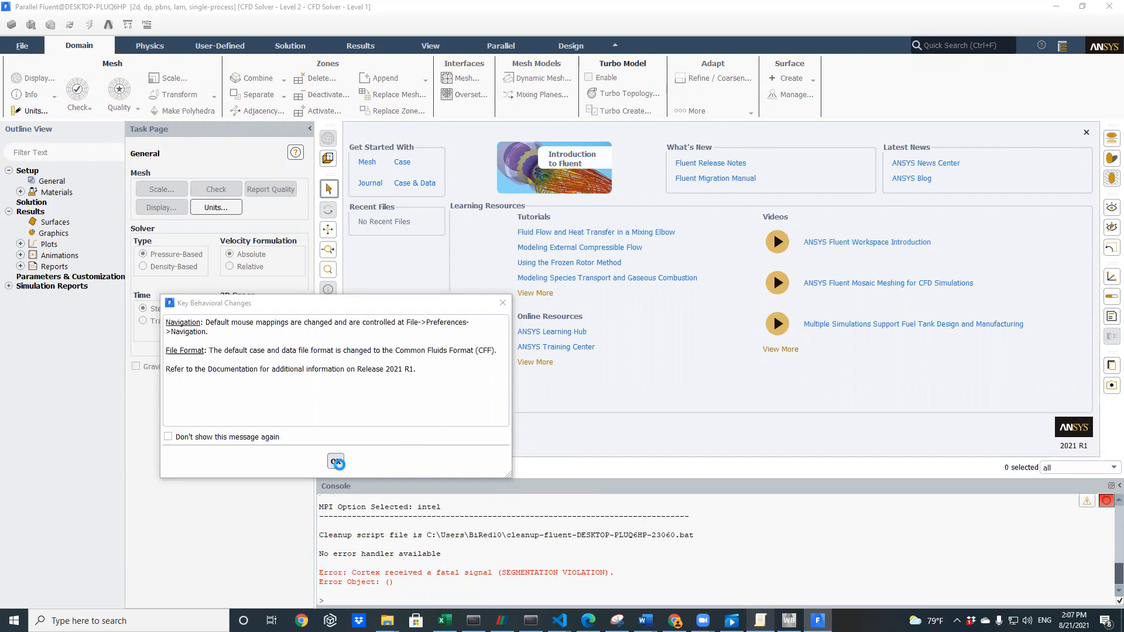
Dismiss the Fluent start-up error and end the hung cx2110 process in Task Manager
click(337, 461)
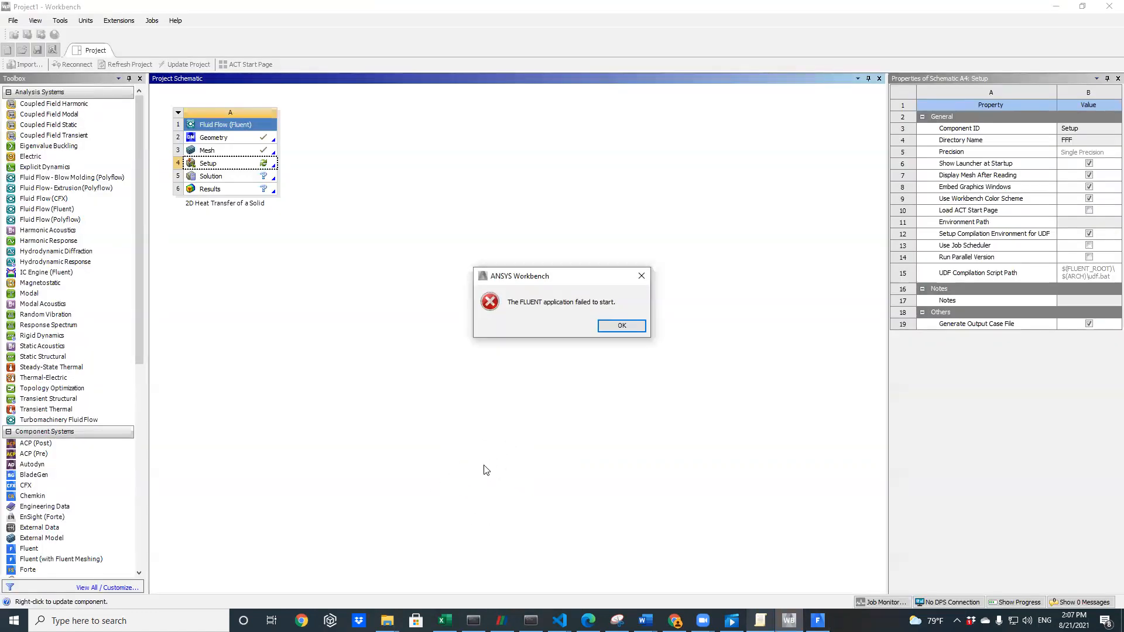
click(640, 330)
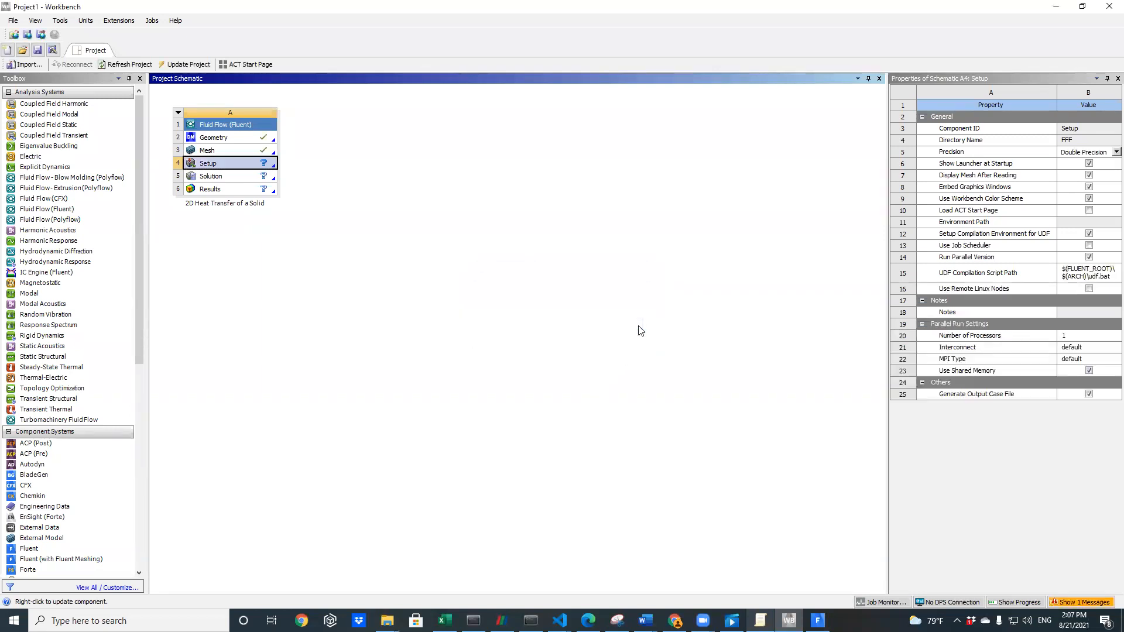
click(818, 621)
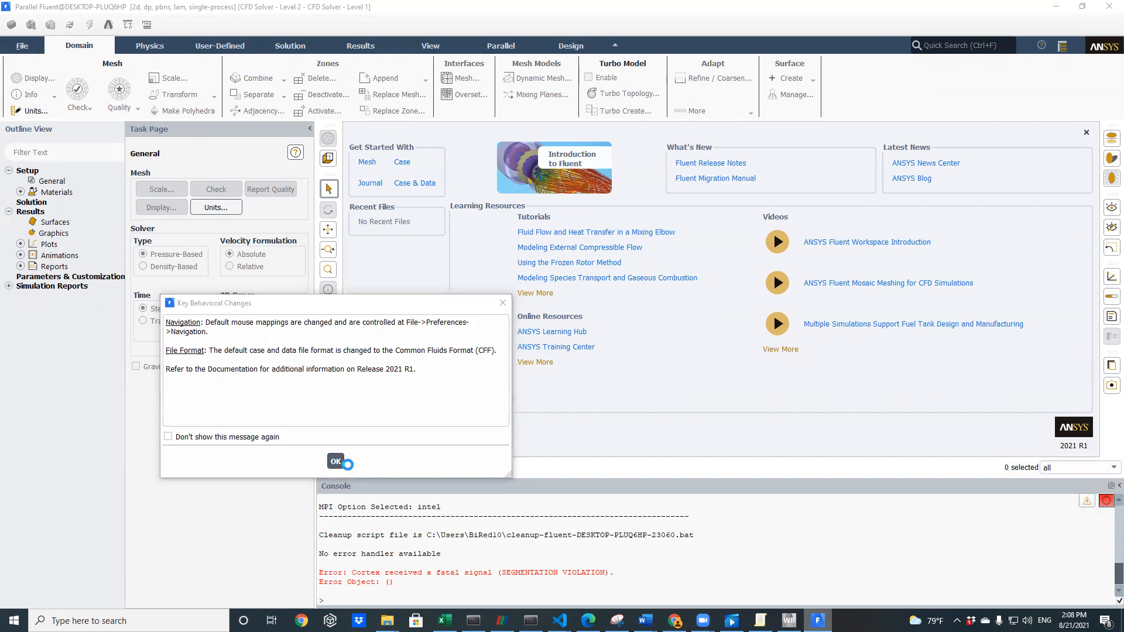
key(ctrl+shift+Escape)
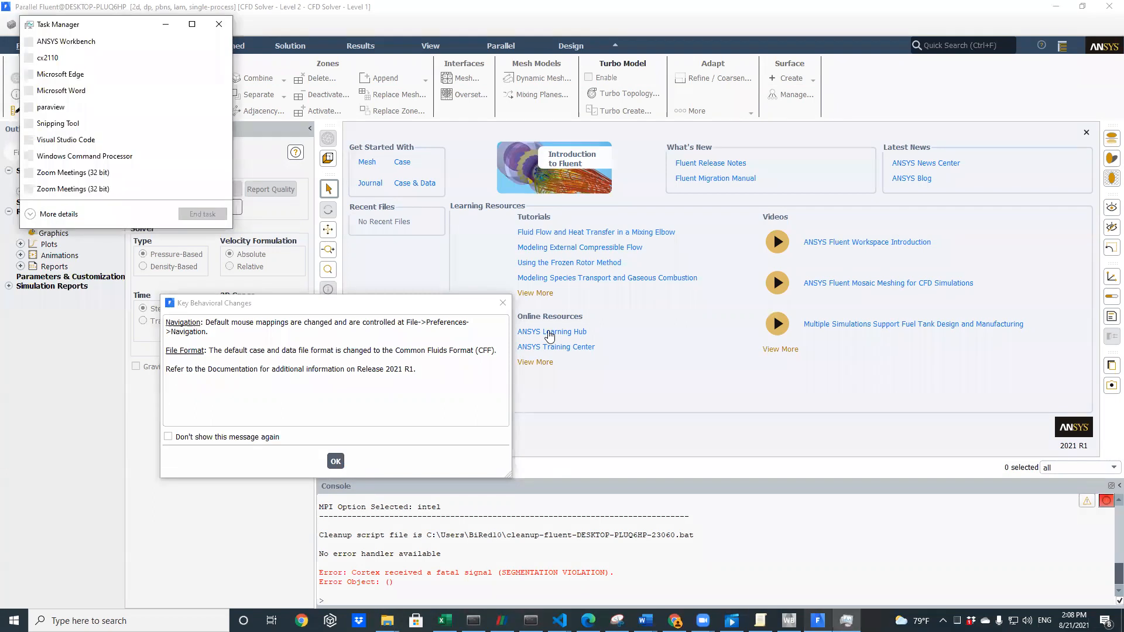
click(76, 58)
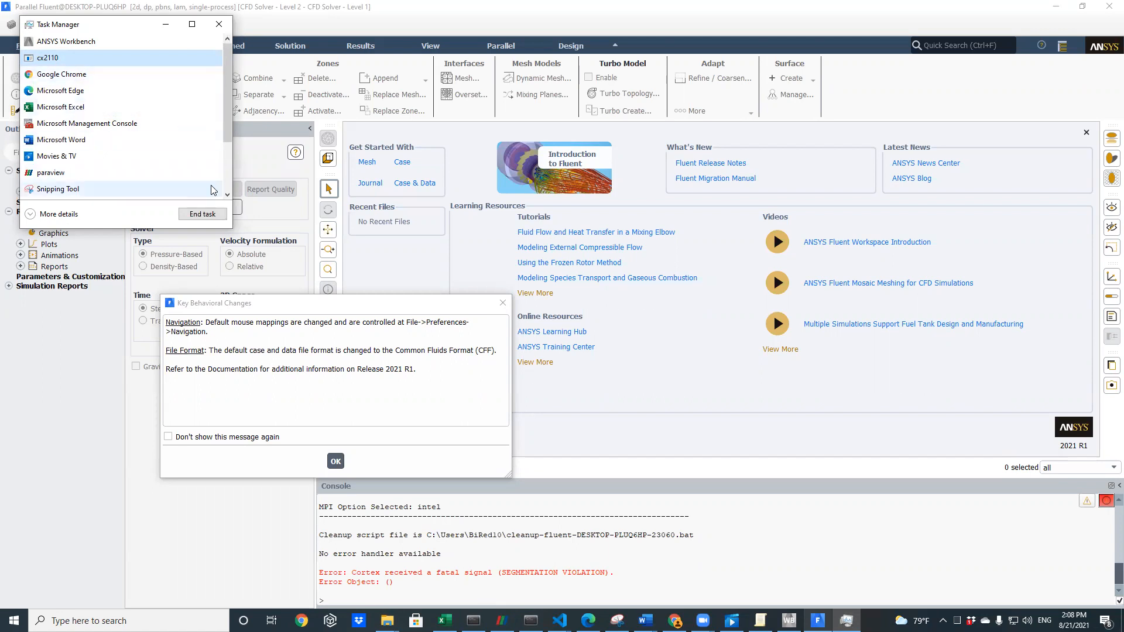
click(210, 216)
click(252, 339)
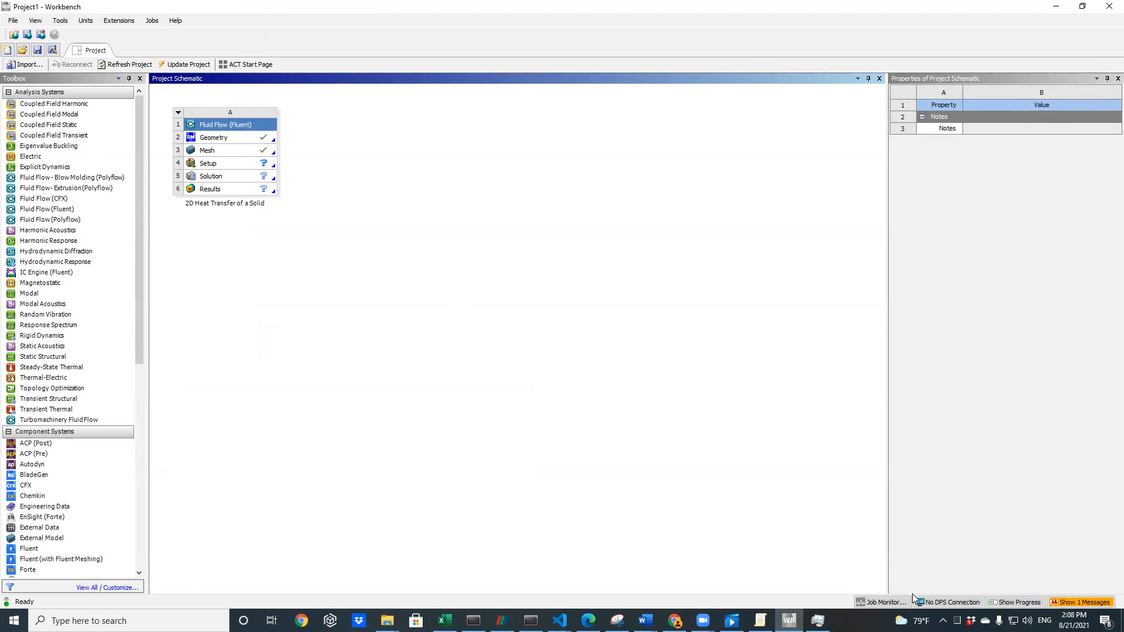
Turn off the McAfee firewall, set it to resume in 60 minutes, and close the security window
click(957, 620)
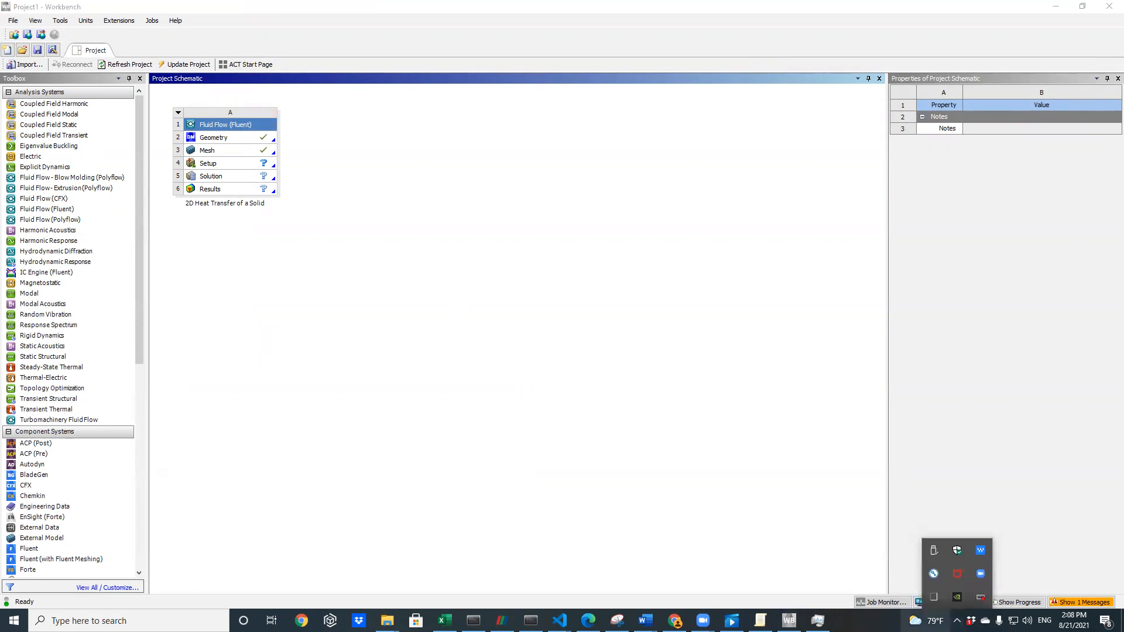
click(553, 511)
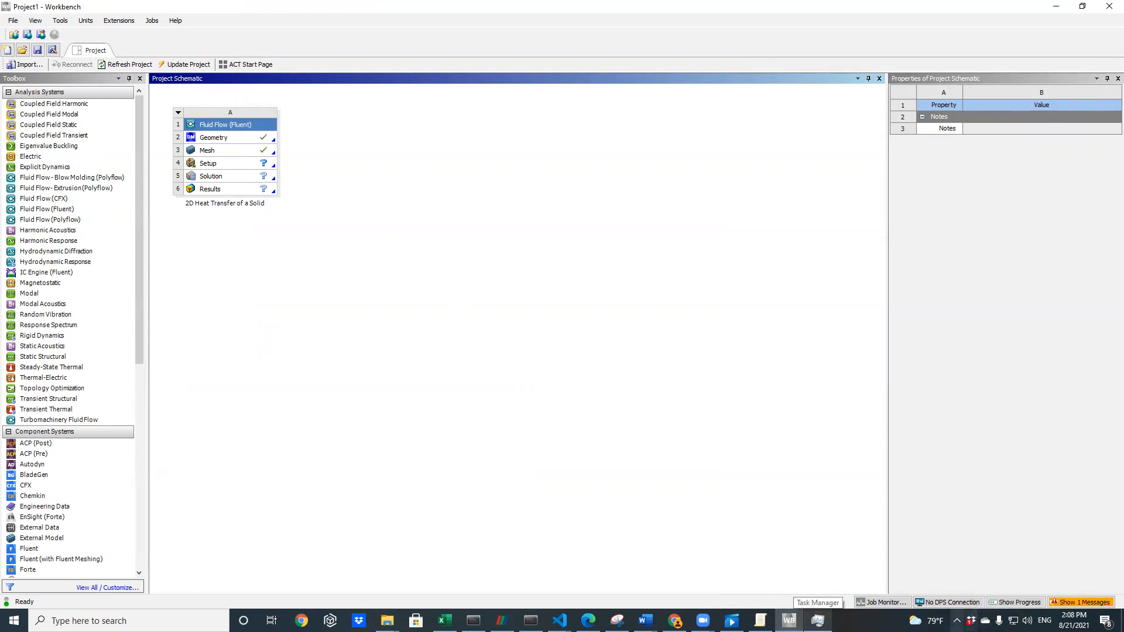
click(957, 620)
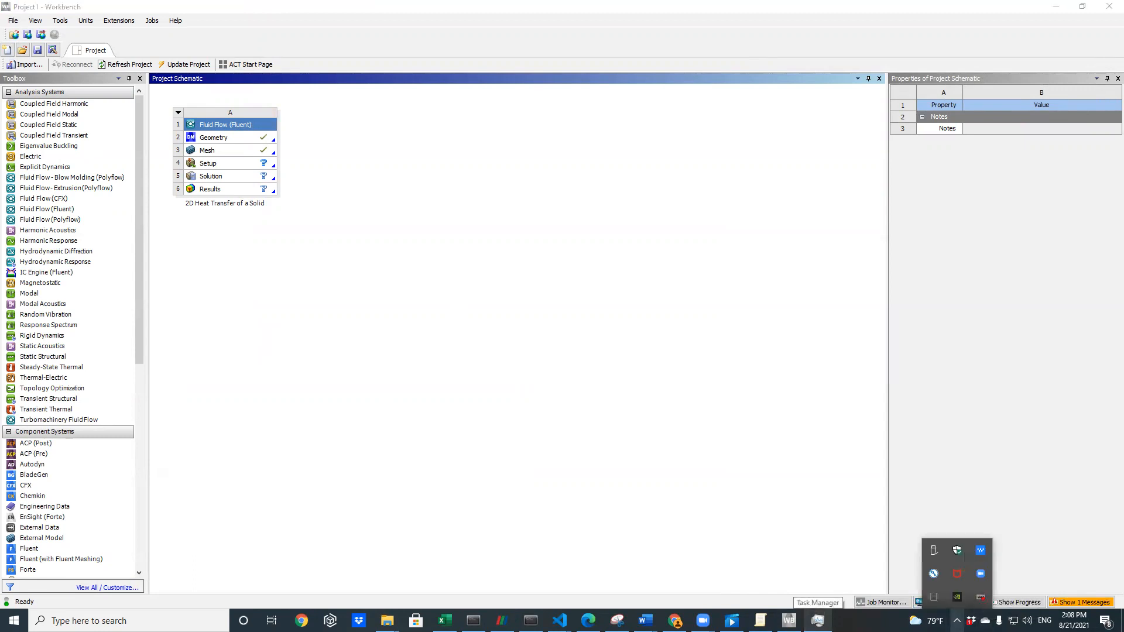
right_click(951, 575)
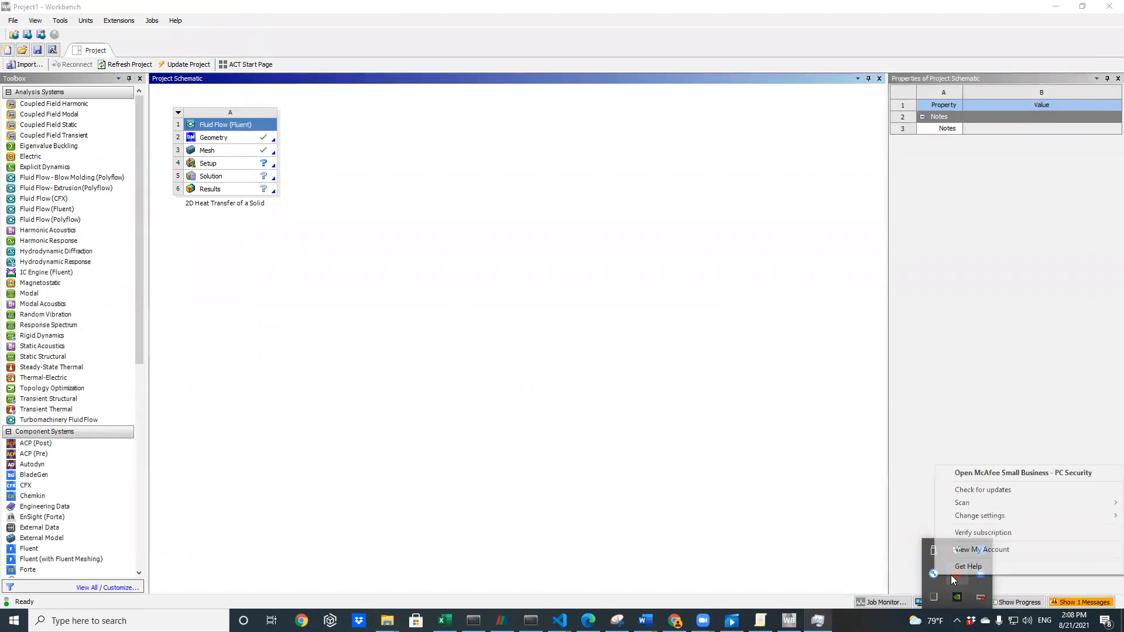
mouse_move(996, 515)
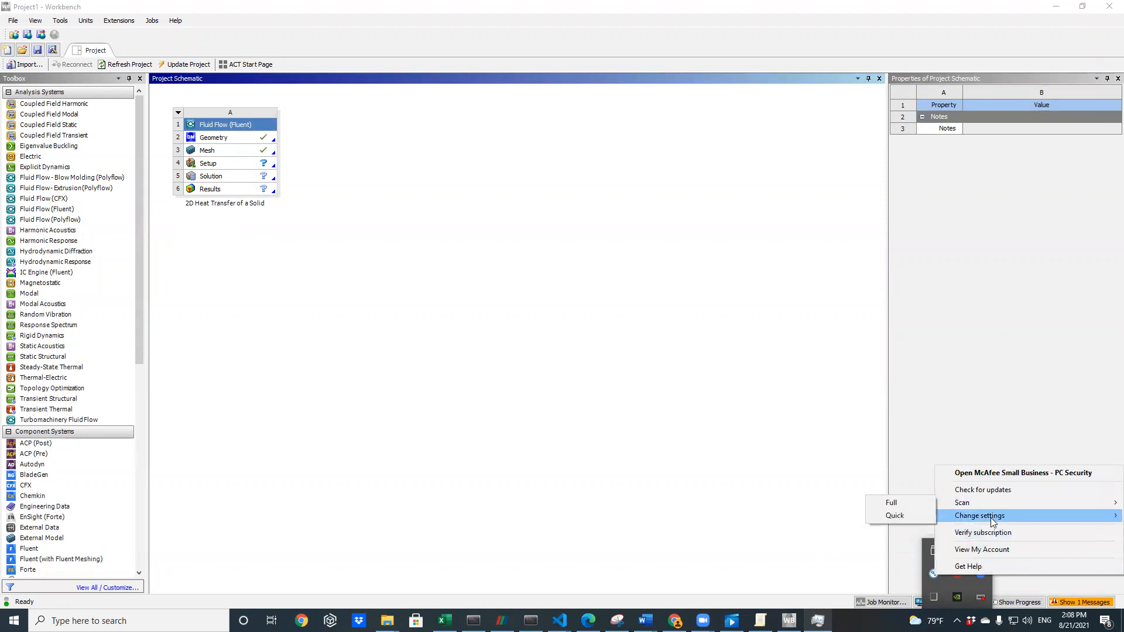
click(888, 529)
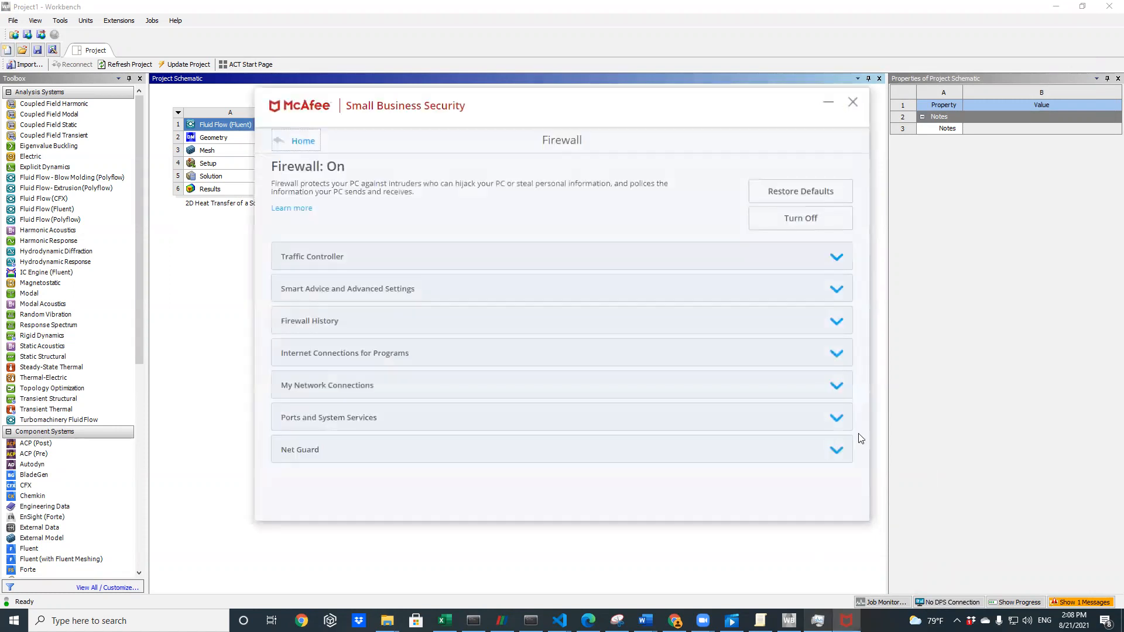
click(807, 224)
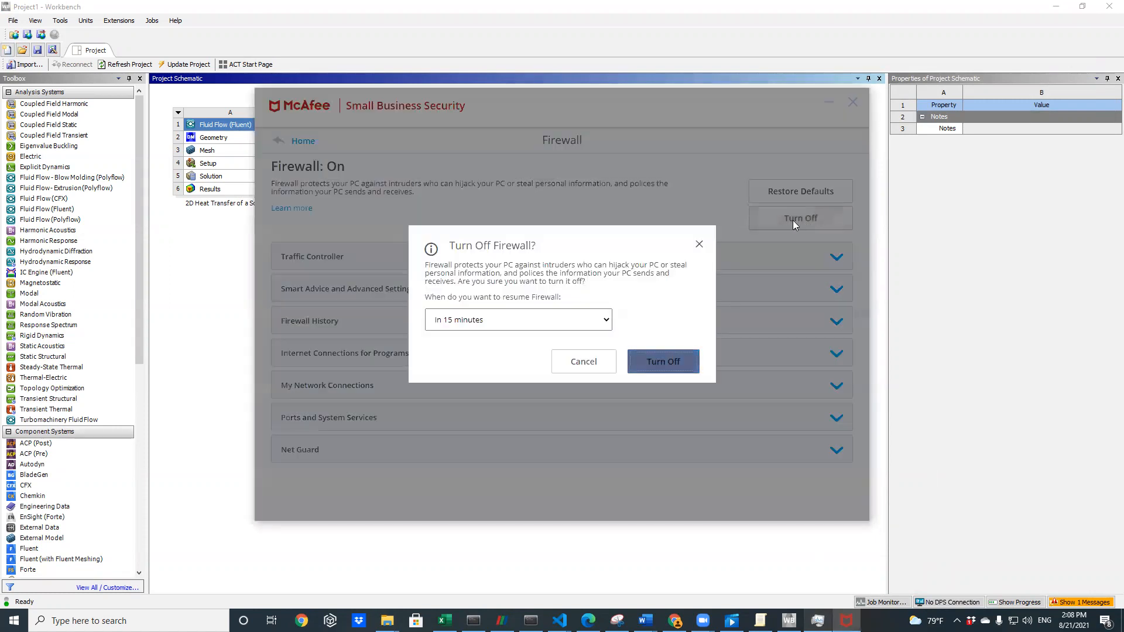
click(568, 320)
click(515, 371)
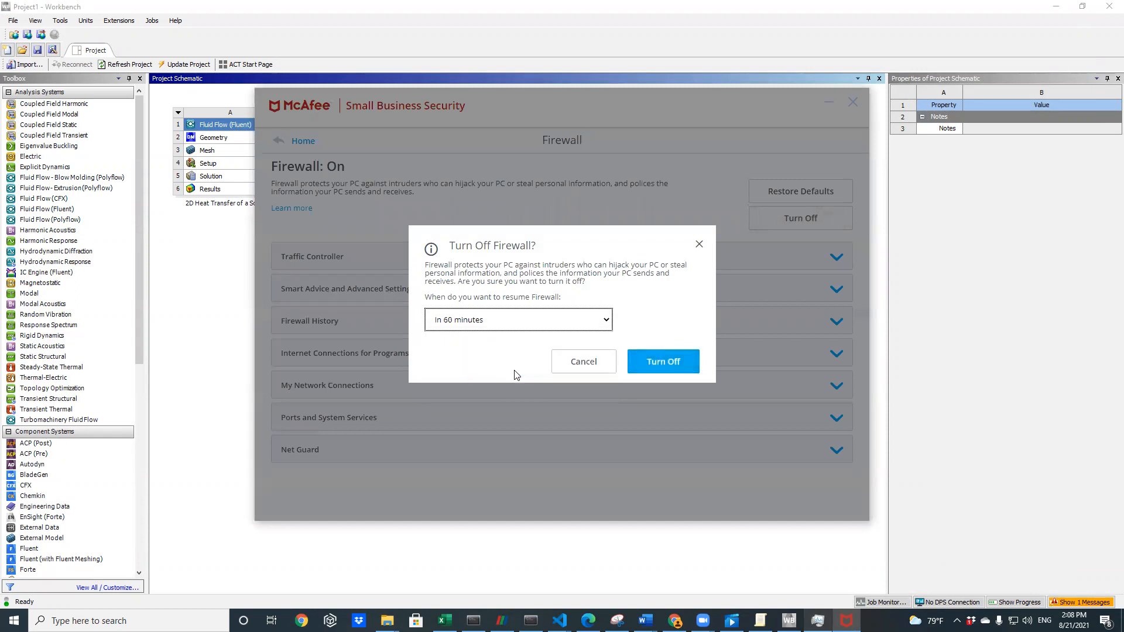
click(657, 363)
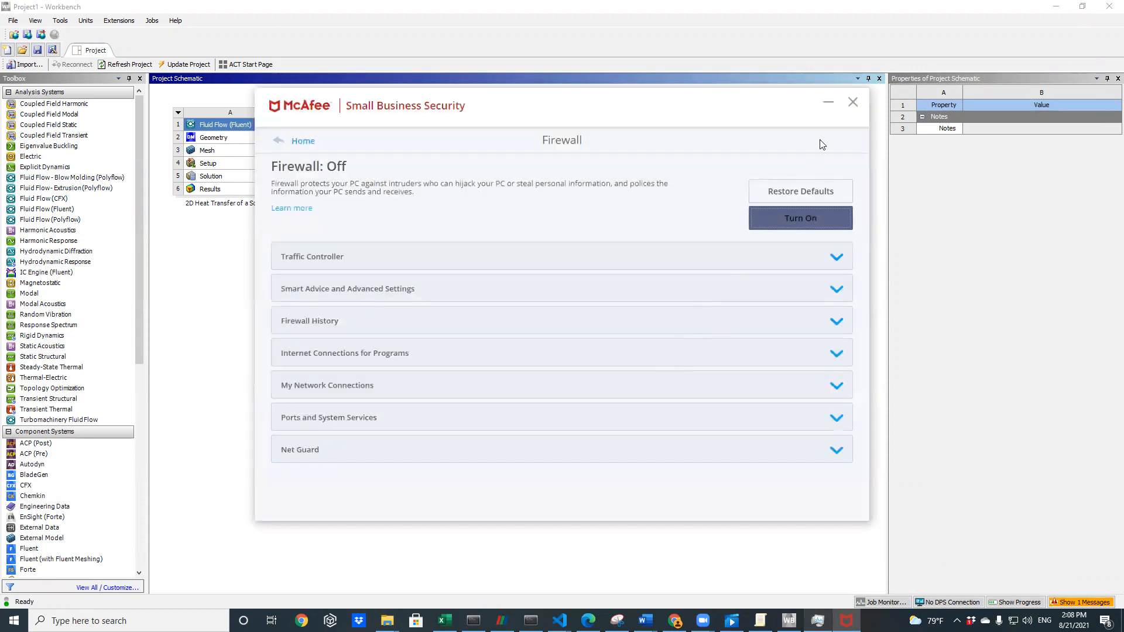
click(855, 103)
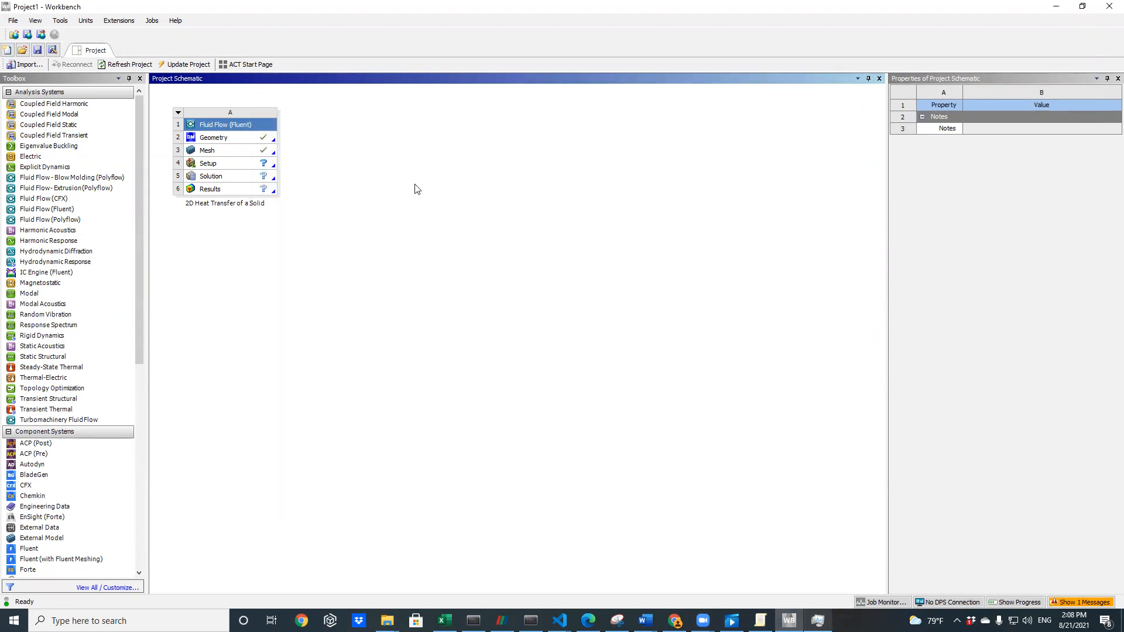
Launch Fluent again from the Setup cell with the existing launcher options and dismiss the Key Behavioral Changes notice
click(232, 165)
double_click(232, 165)
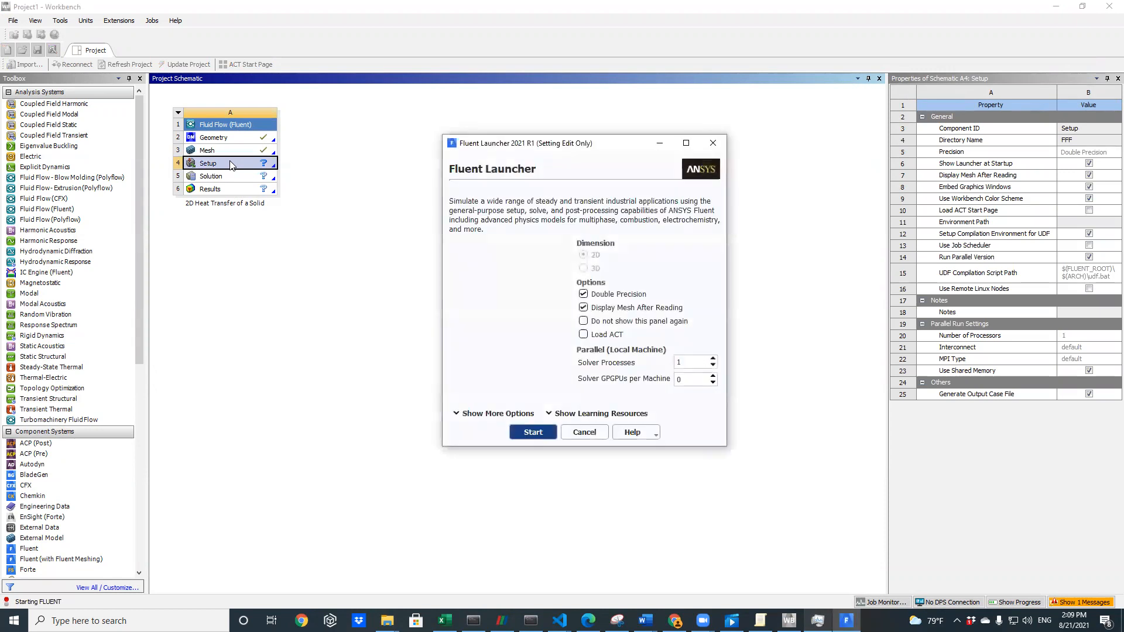
click(528, 433)
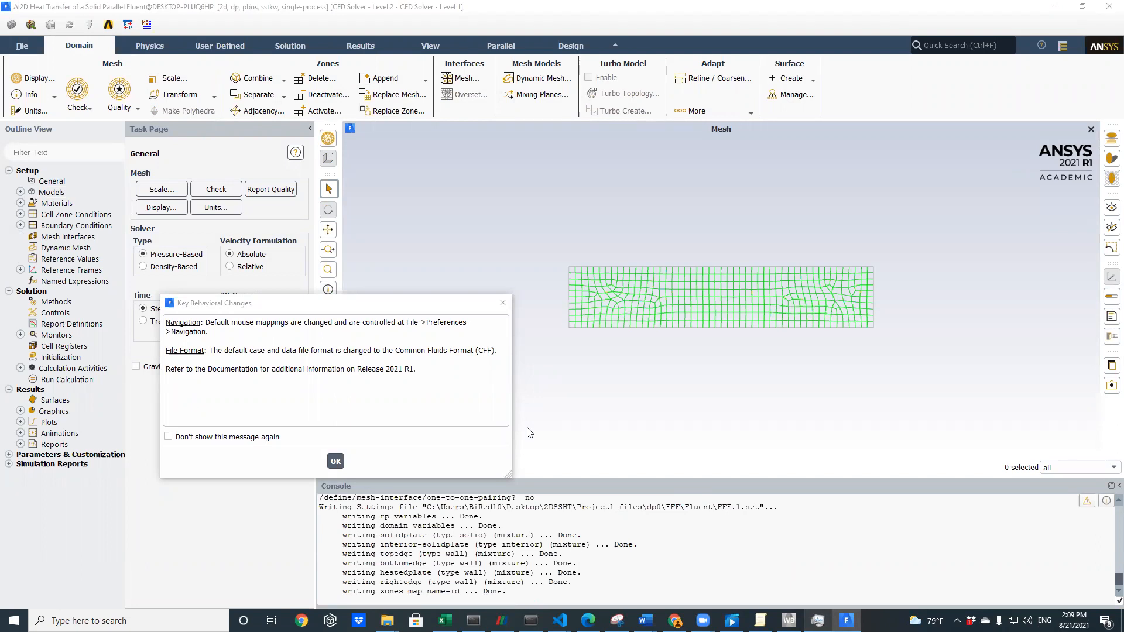
click(335, 461)
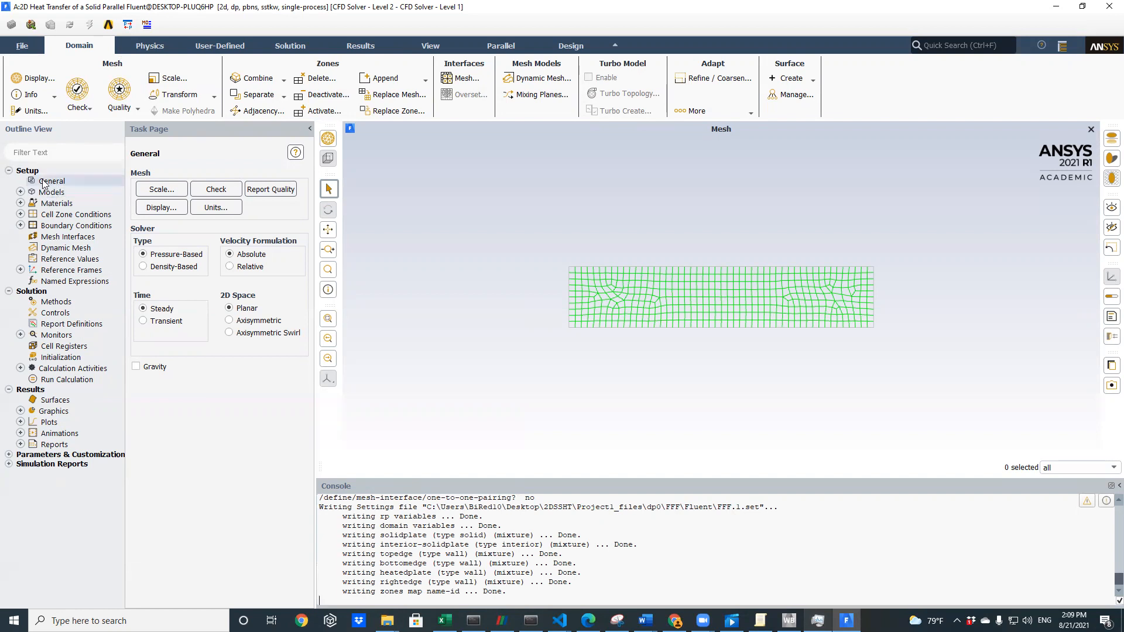
click(8, 292)
click(8, 301)
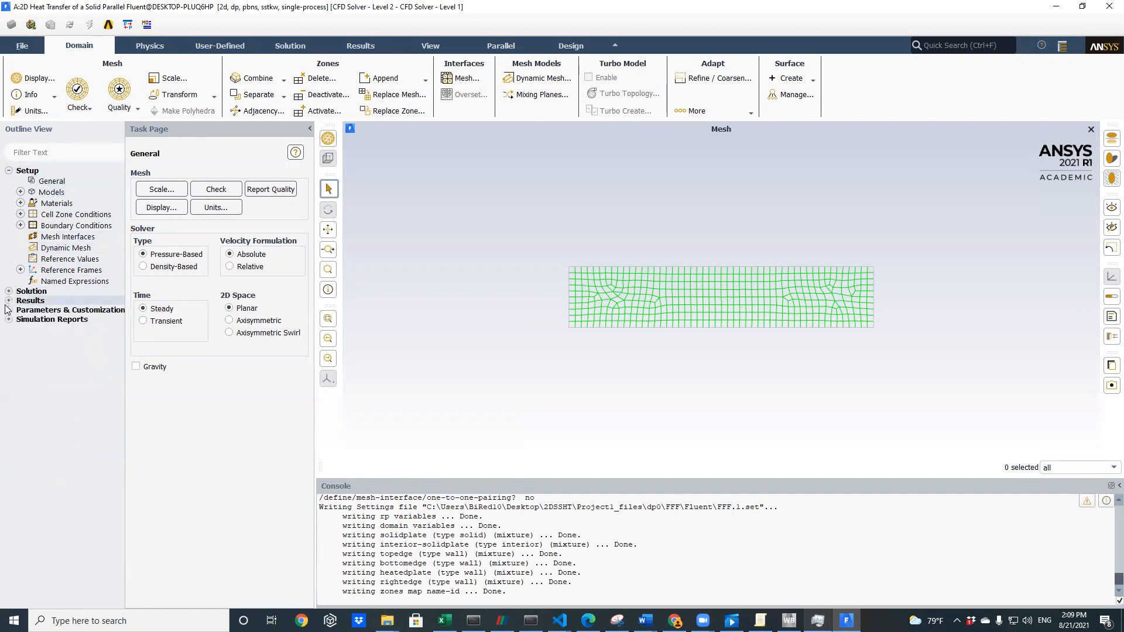
click(9, 171)
click(8, 171)
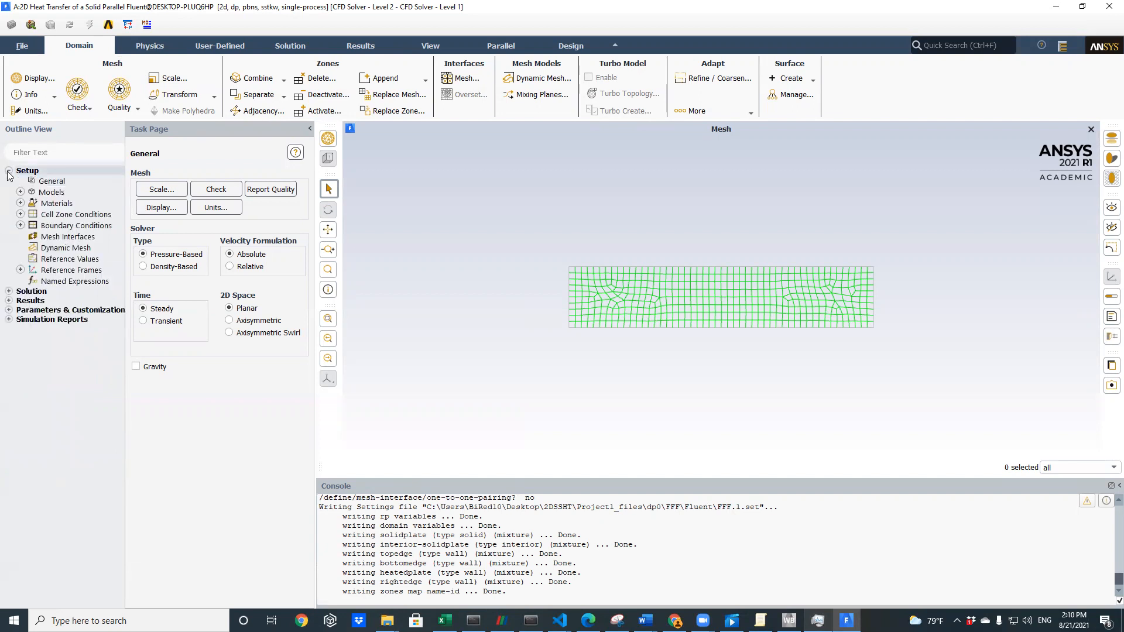
click(8, 291)
click(8, 389)
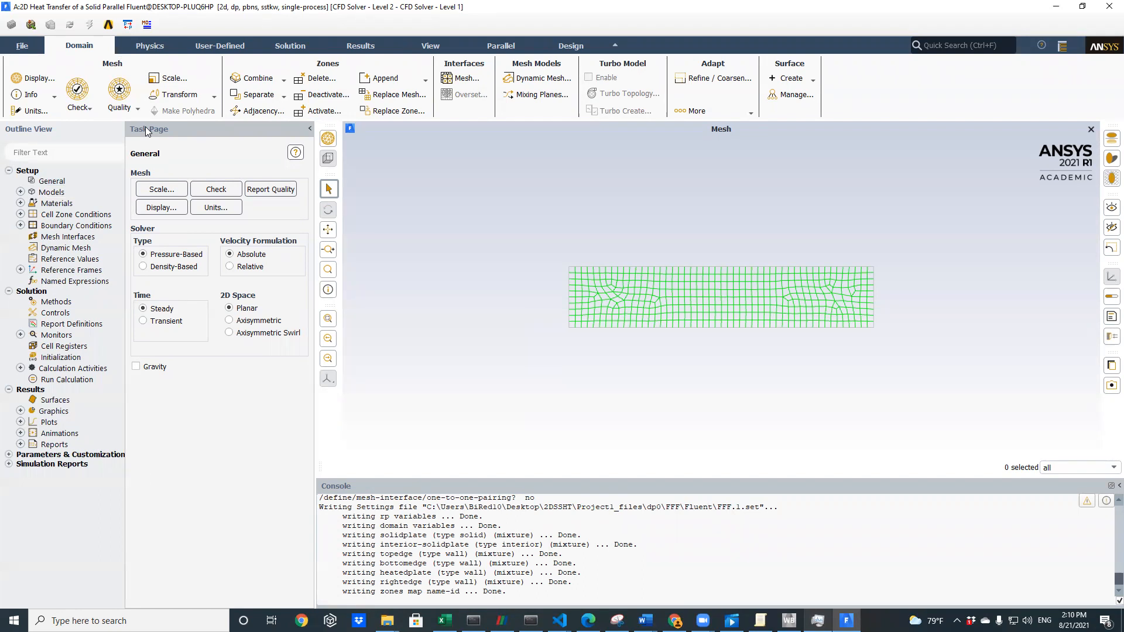
Report the mesh size in the console and examine the number of cells
click(35, 97)
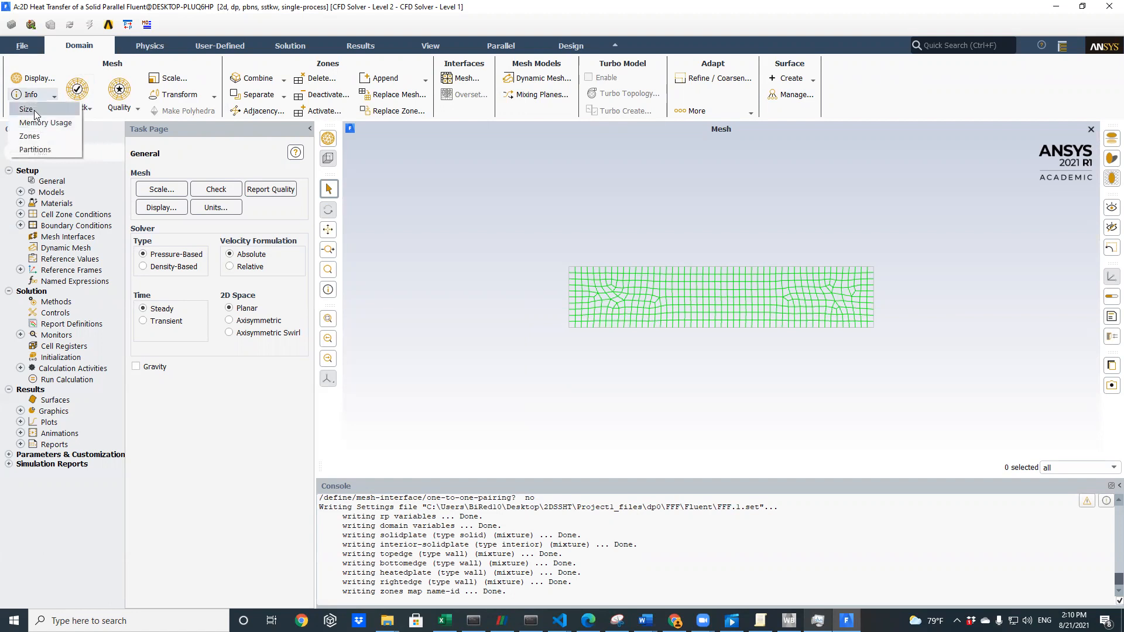
click(34, 110)
drag(371, 572, 386, 574)
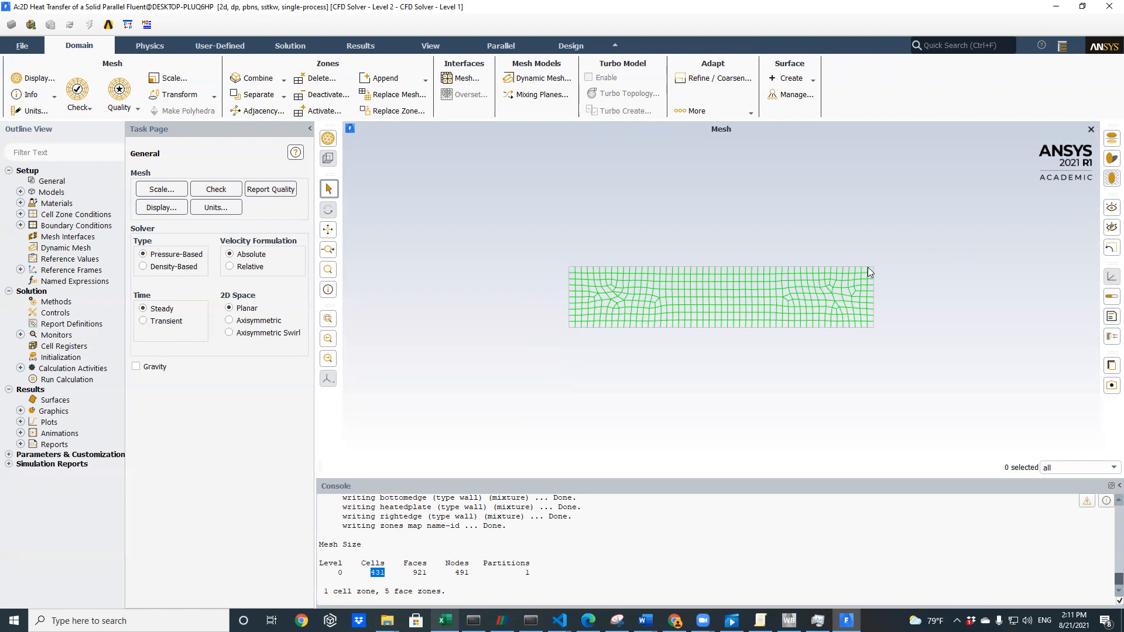
Perform a mesh check and review the domain extents, volume statistics and face area statistics in the console
click(82, 92)
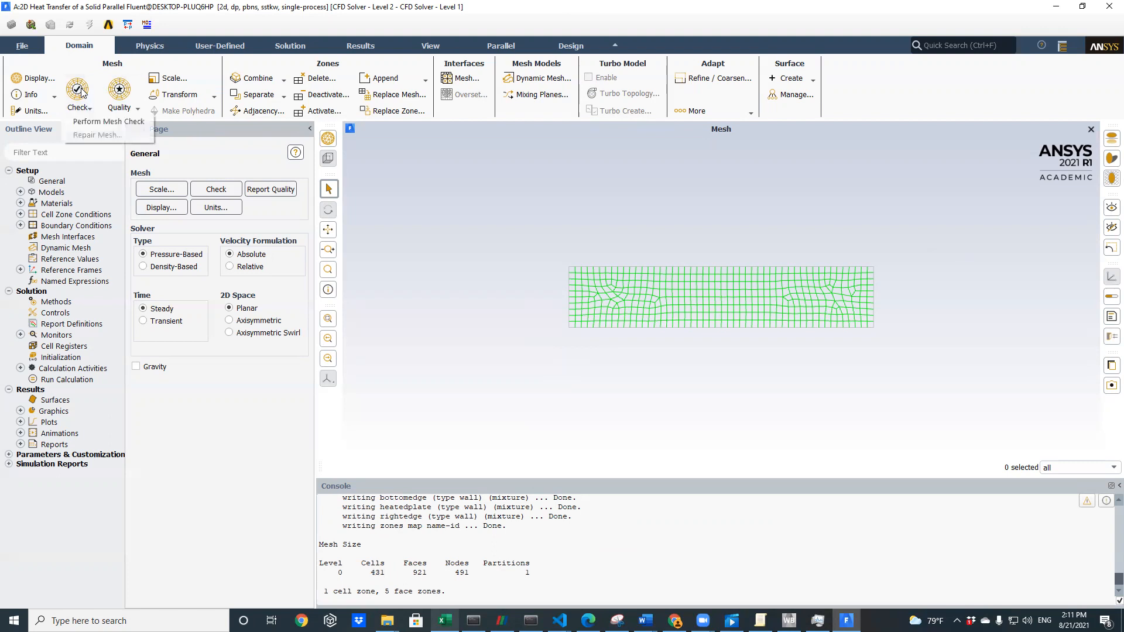
click(89, 121)
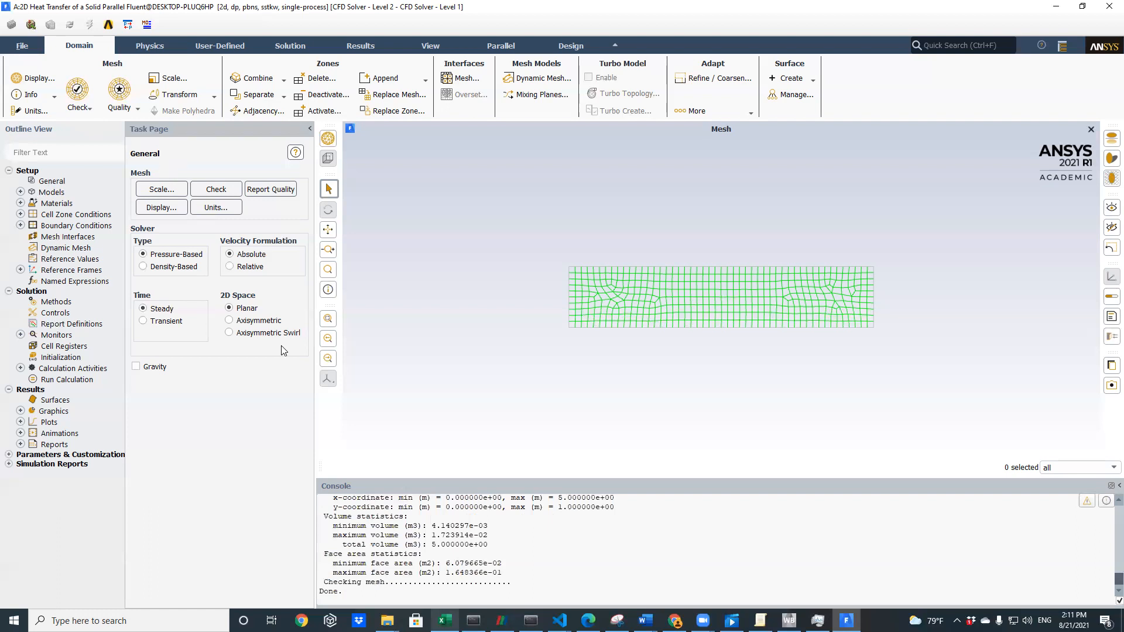
scroll(470, 525, up, 3)
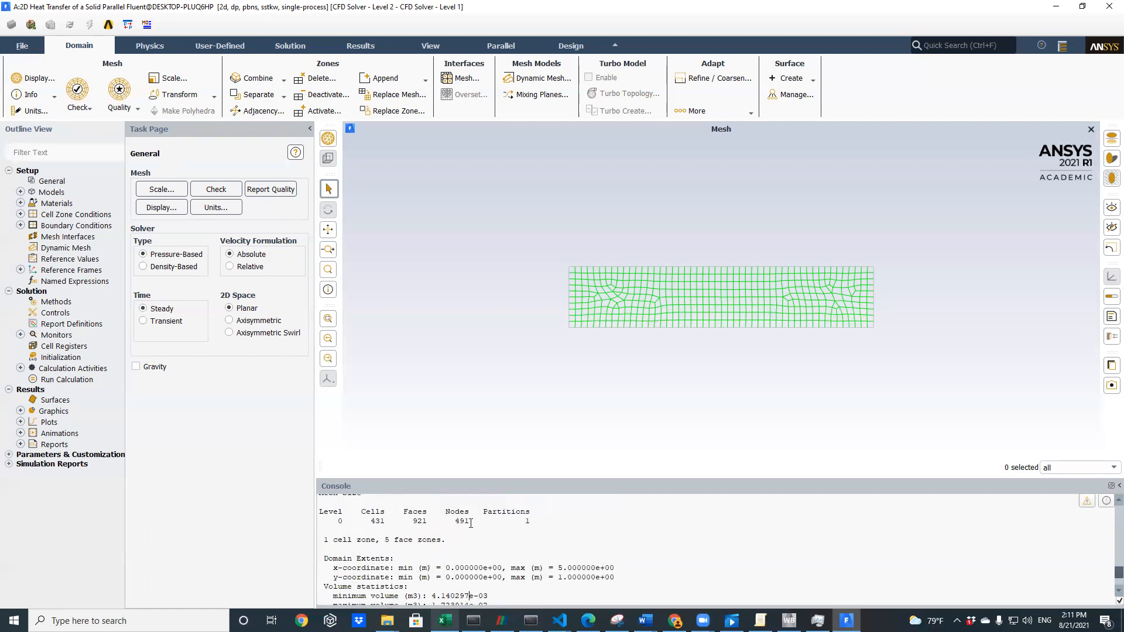
scroll(470, 523, down, 3)
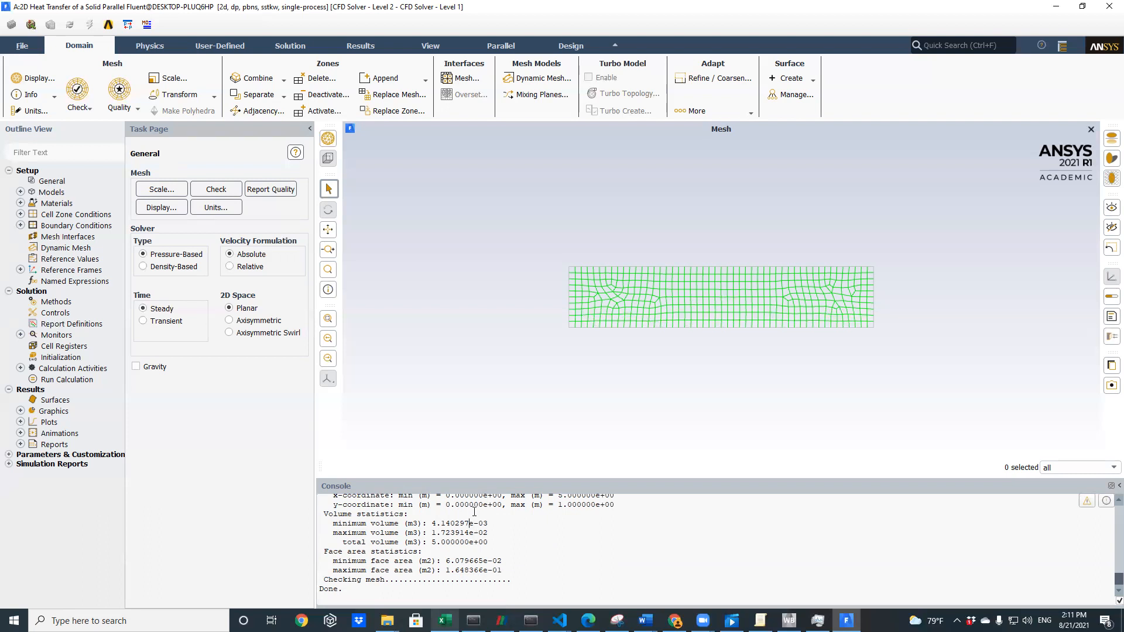
Clear all surfaces from the mesh display, then show topedge, bottomedge and heatedplate one after another
click(36, 79)
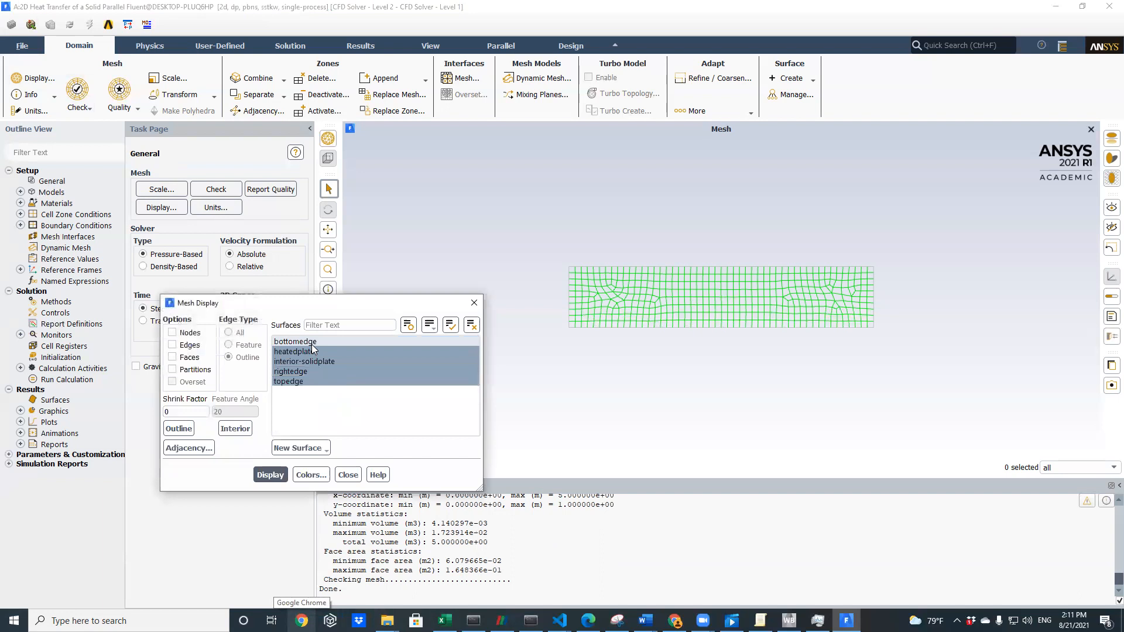
drag(312, 349, 304, 383)
click(277, 473)
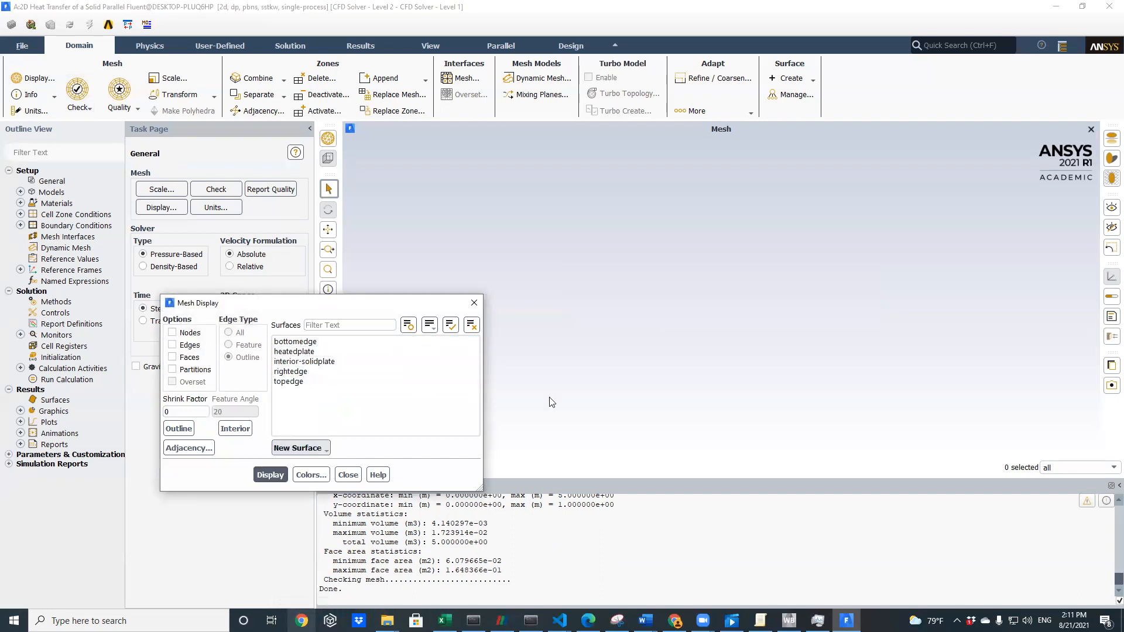
click(293, 382)
click(278, 474)
click(299, 342)
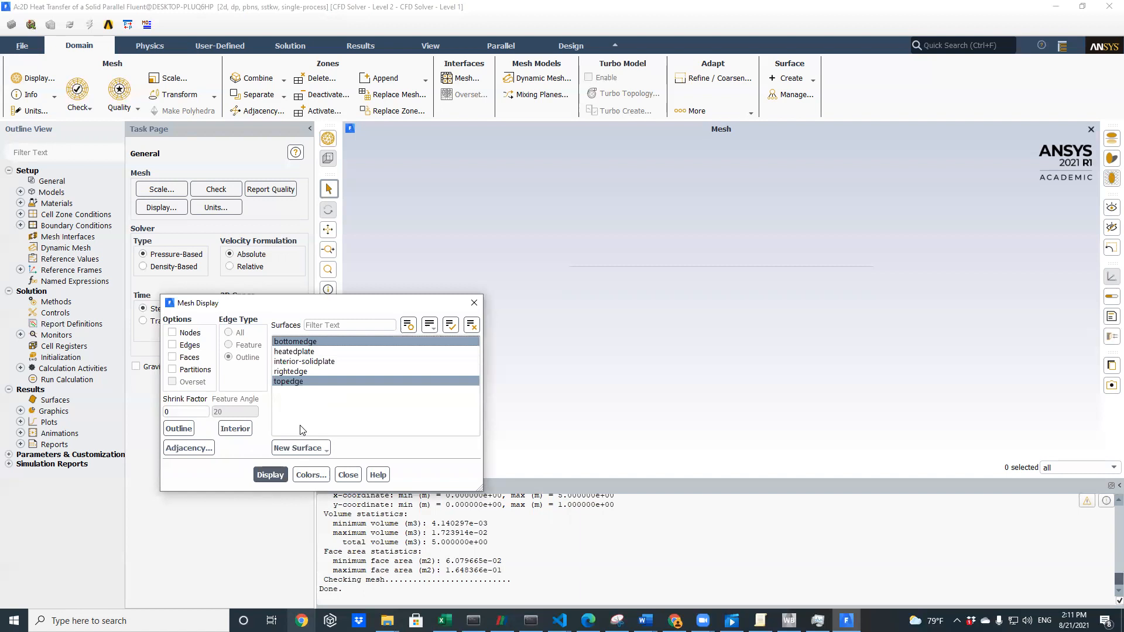
click(269, 479)
click(296, 351)
click(272, 476)
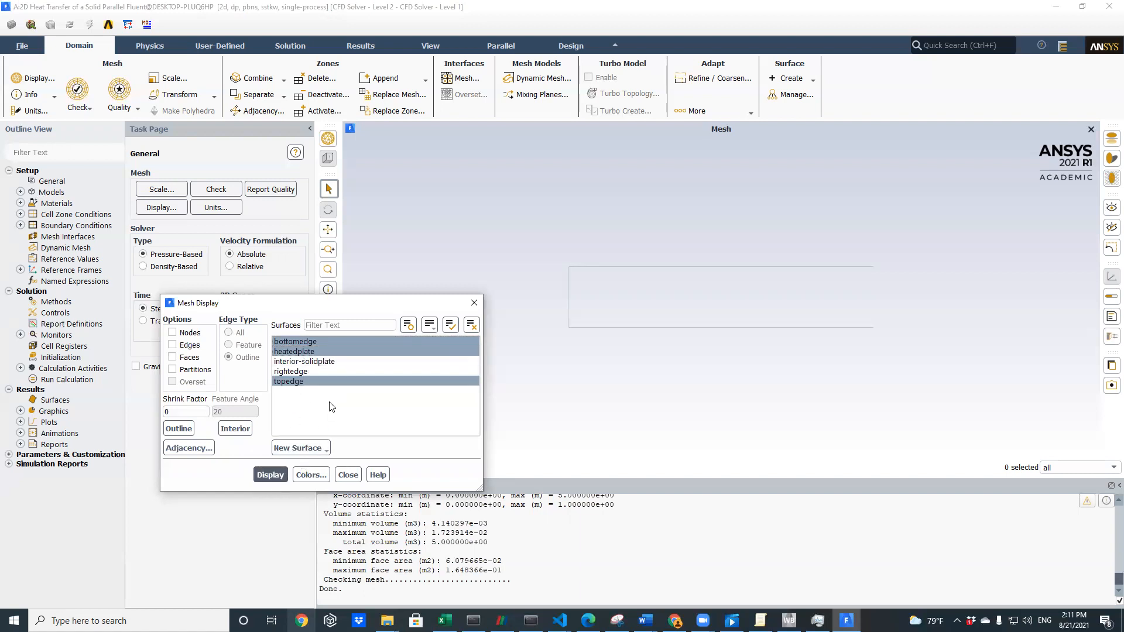
Add interior-solidplate and rightedge to the displayed surfaces and close the mesh display settings
click(319, 363)
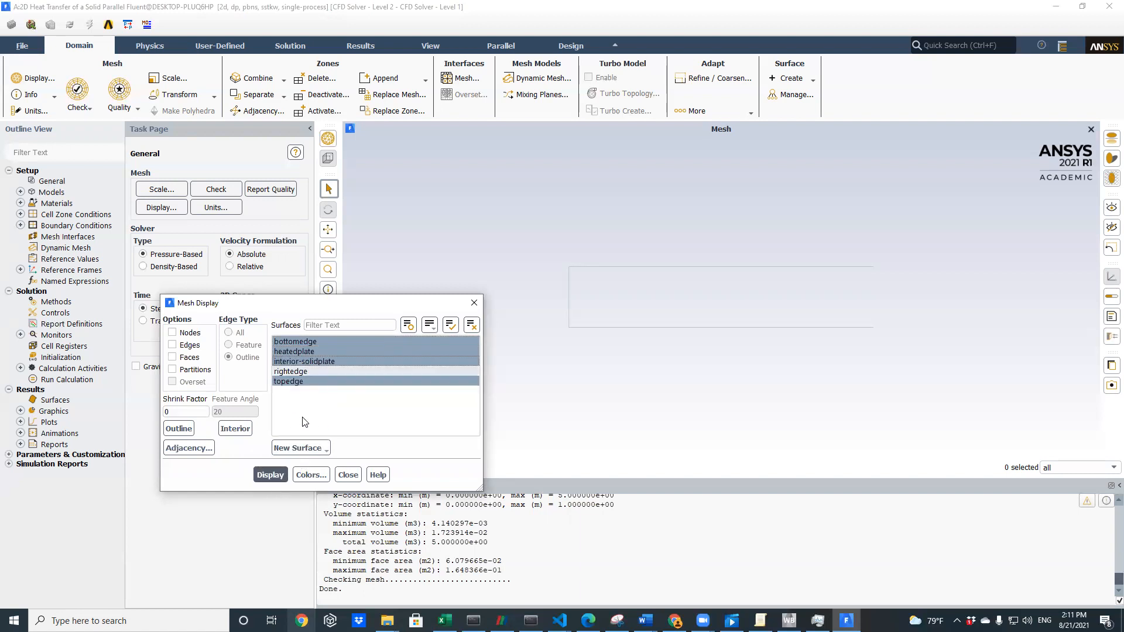
click(265, 479)
click(298, 372)
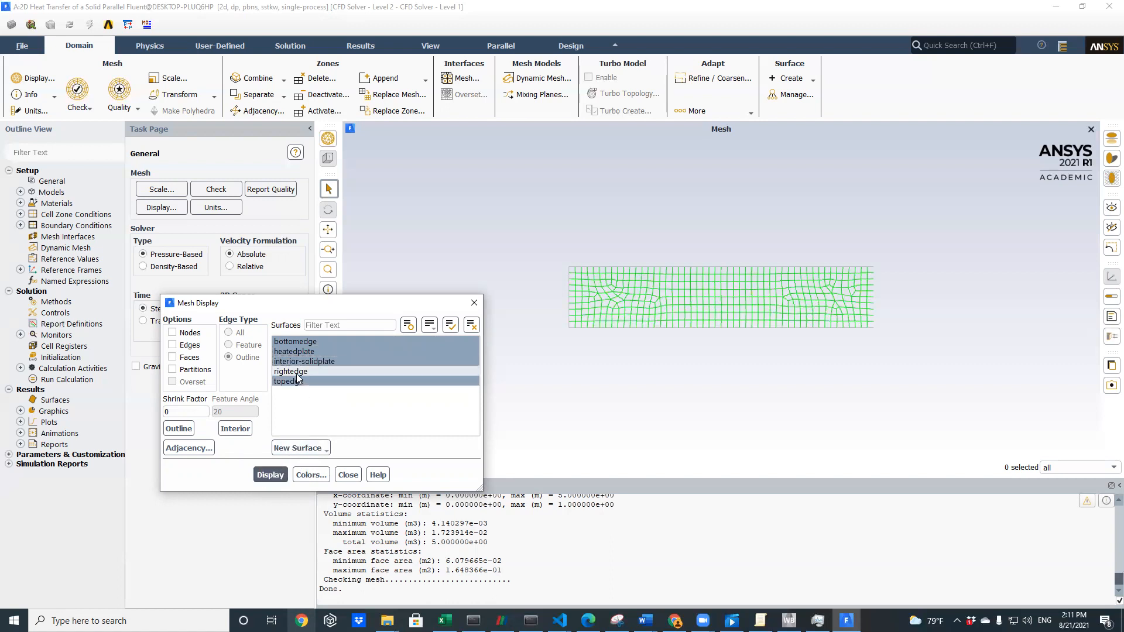
click(274, 477)
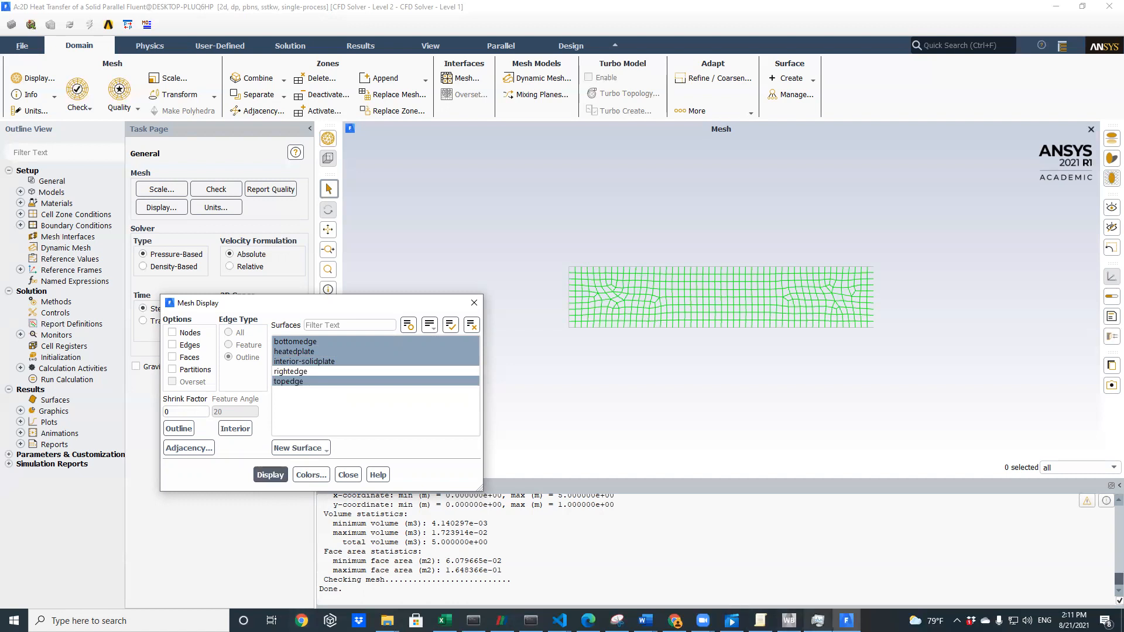
click(326, 370)
click(327, 370)
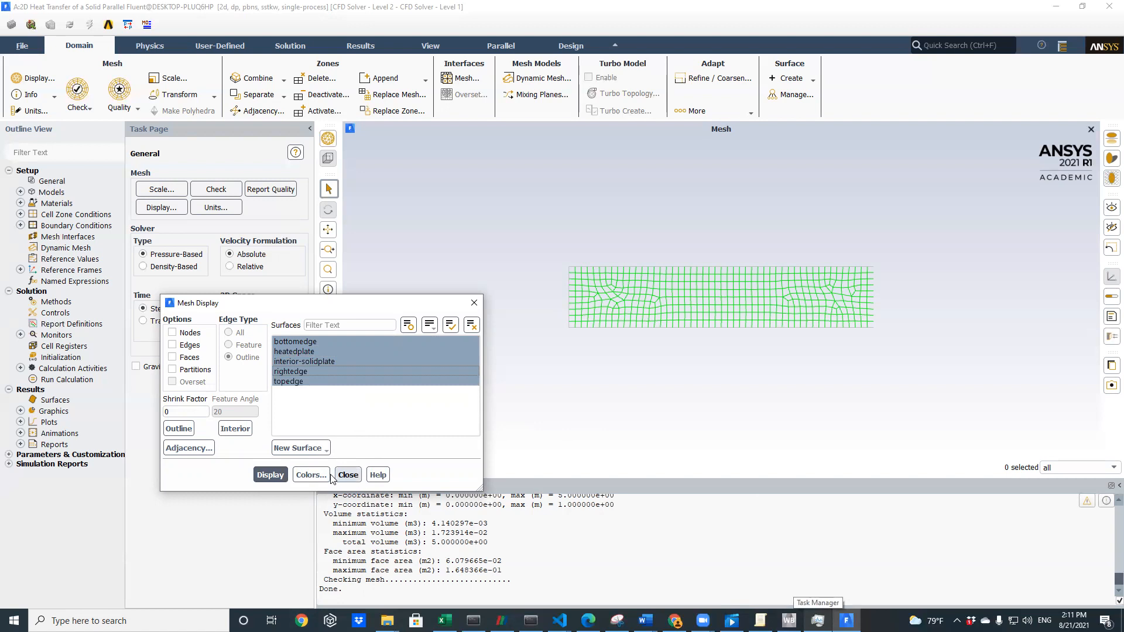
click(278, 477)
click(348, 475)
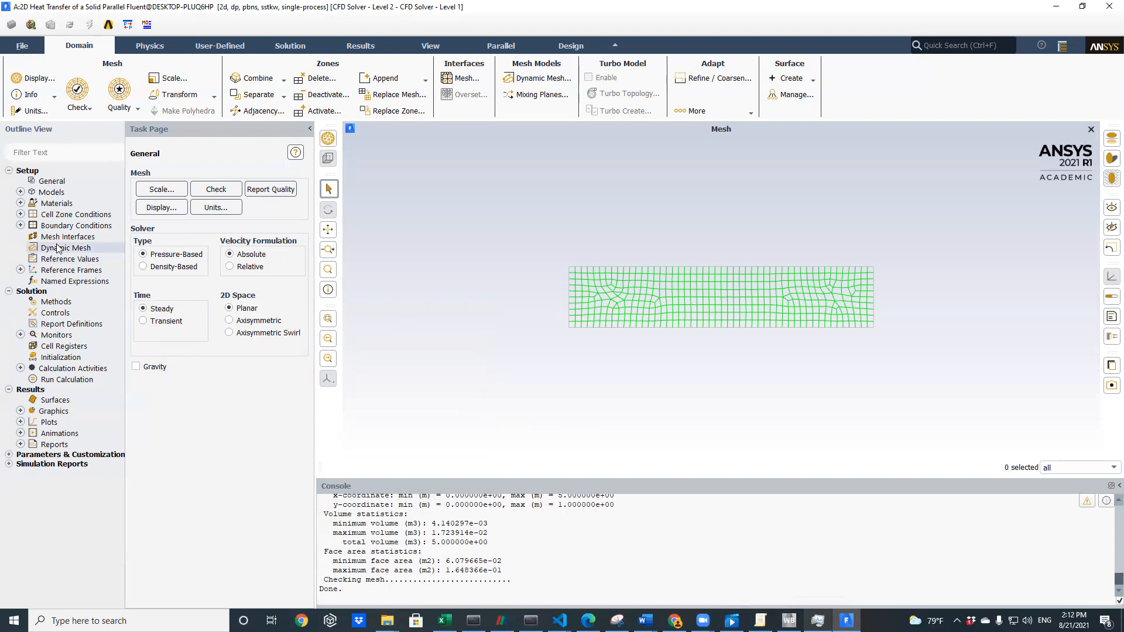
Review the General solver settings and the units available for area, then close the unit settings
click(8, 170)
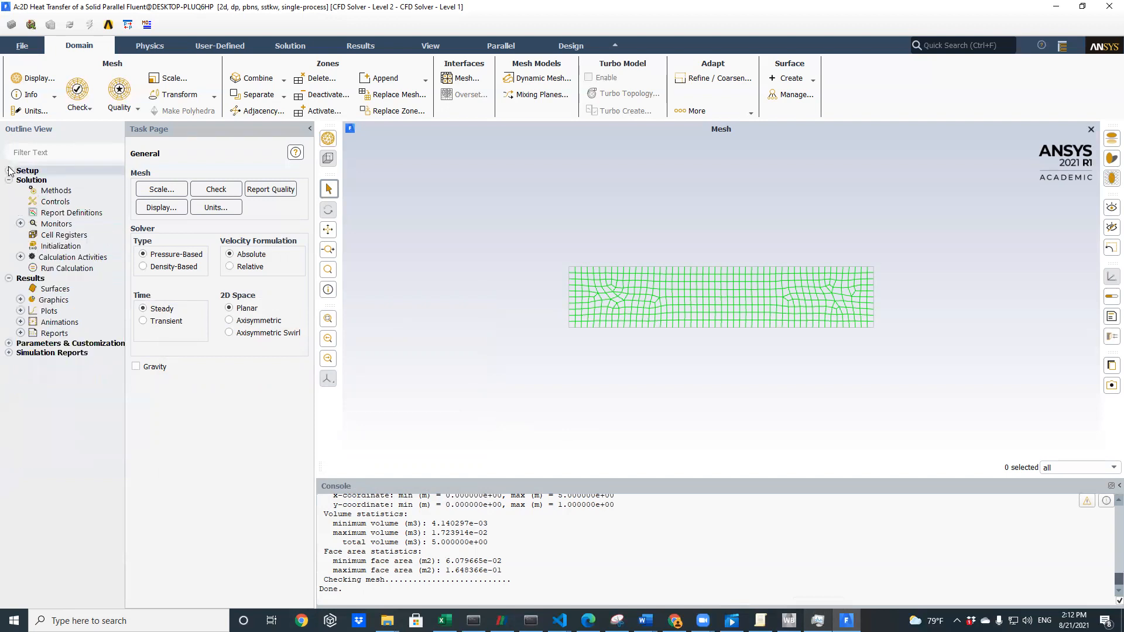
click(9, 170)
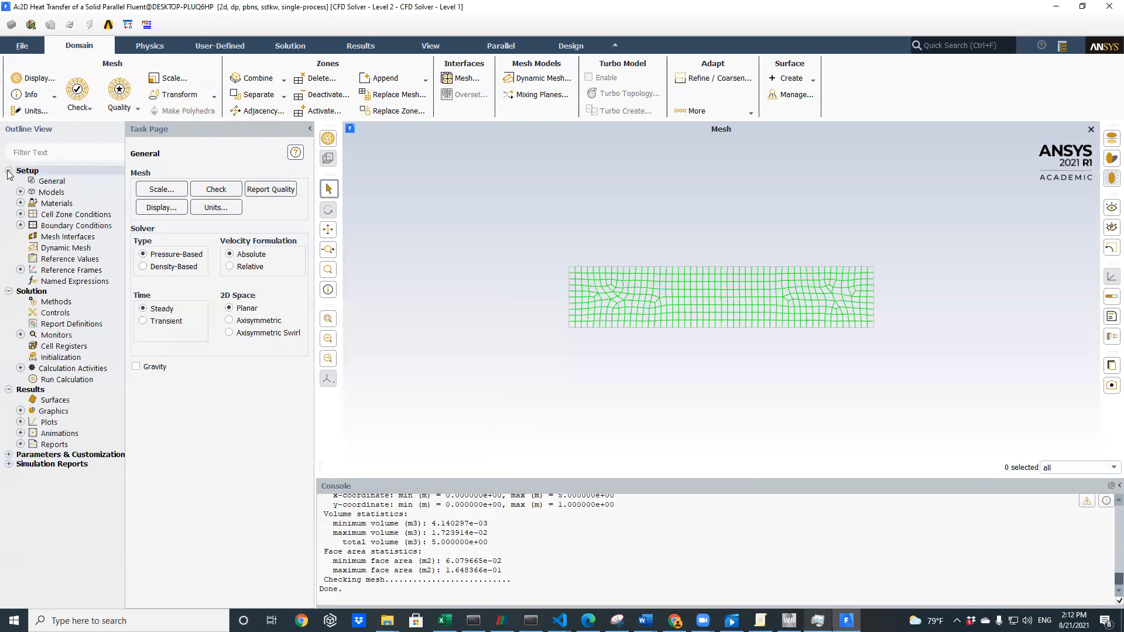
click(46, 182)
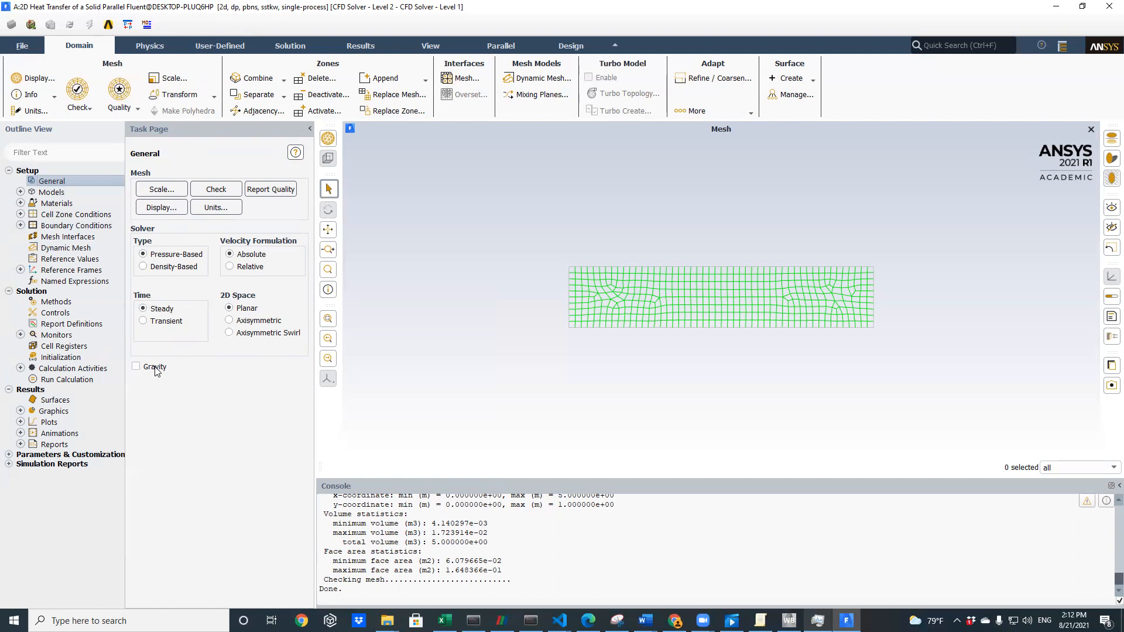
click(235, 208)
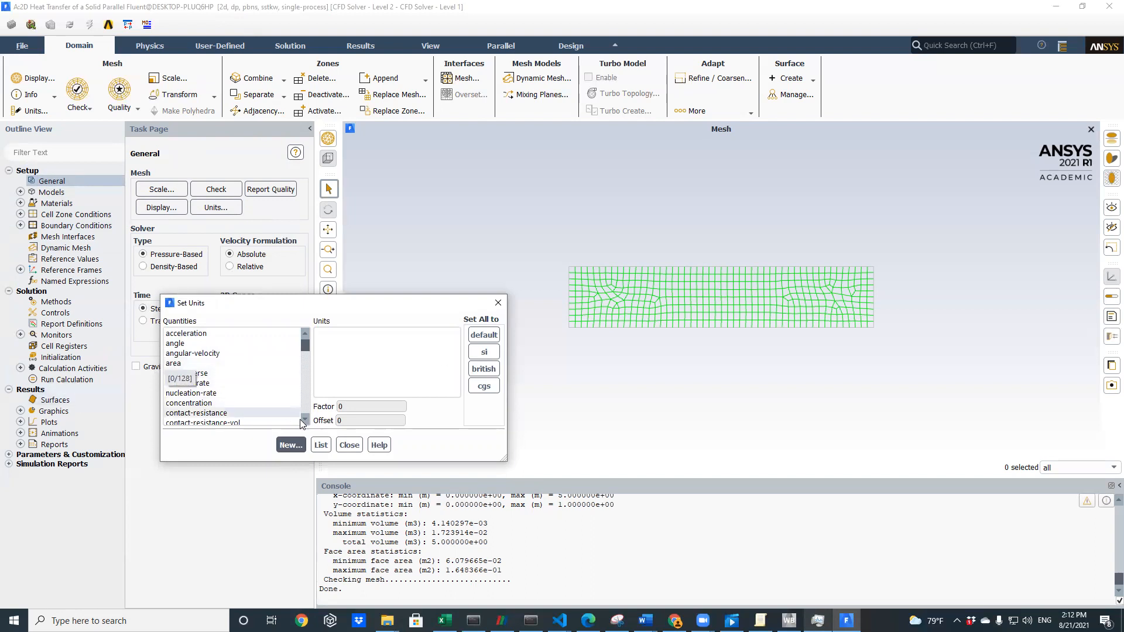
click(228, 363)
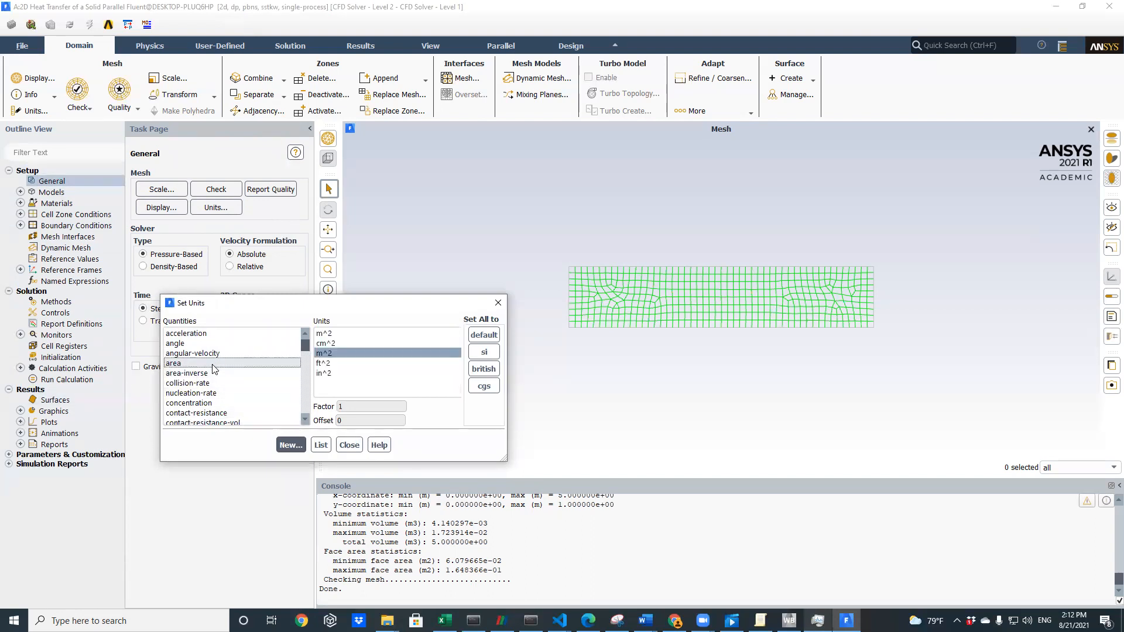
click(349, 446)
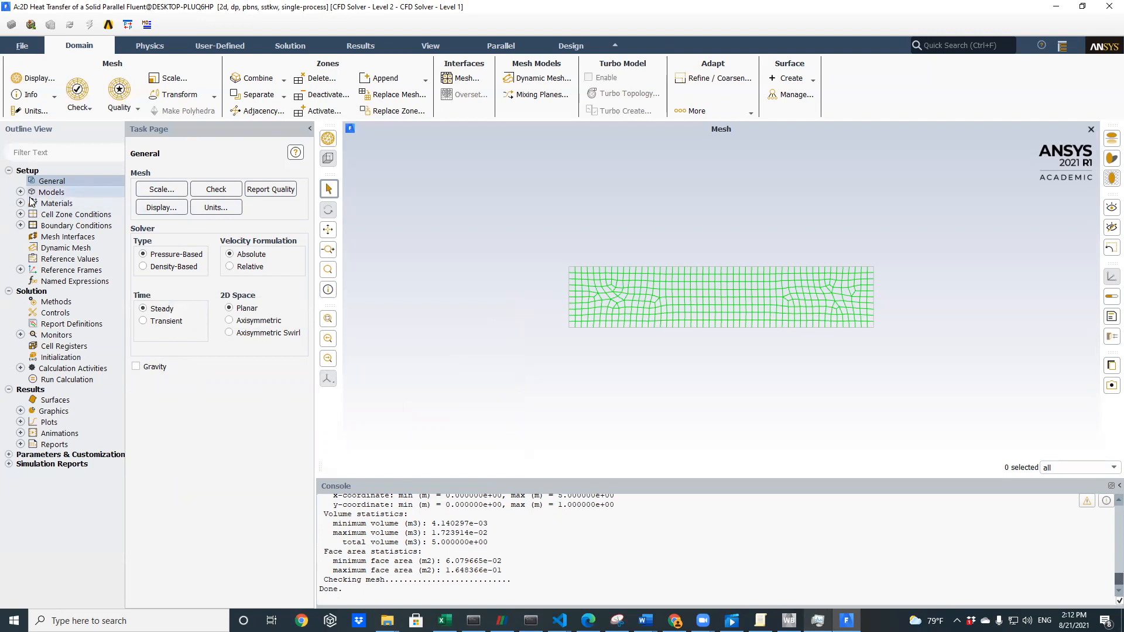
Enable the Energy Equation in the Energy model
click(20, 193)
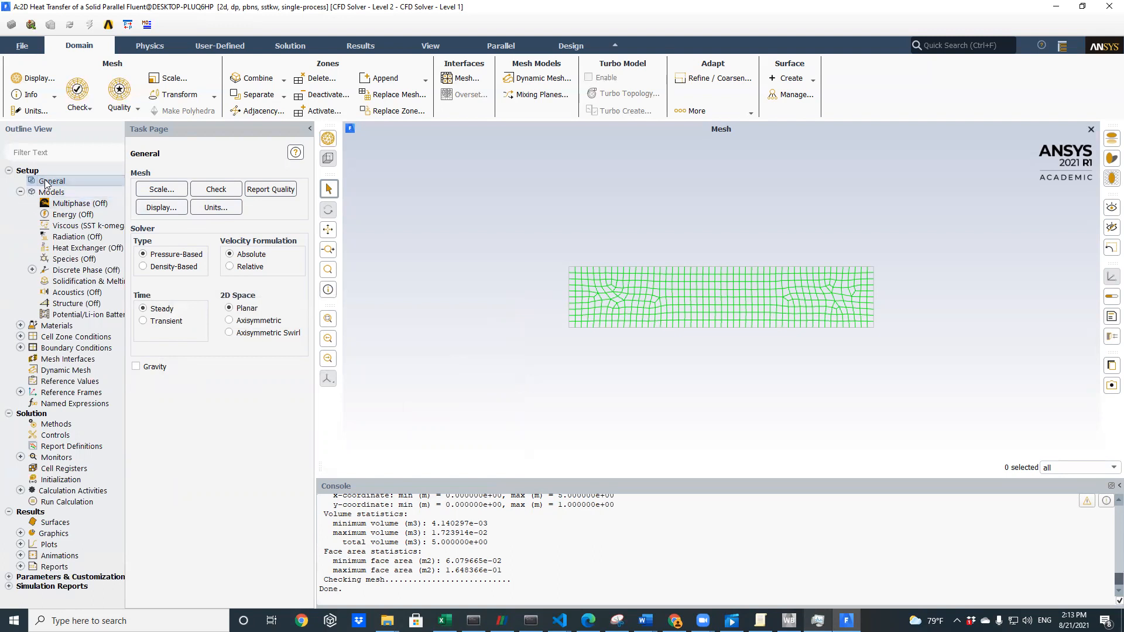
double_click(65, 216)
click(174, 333)
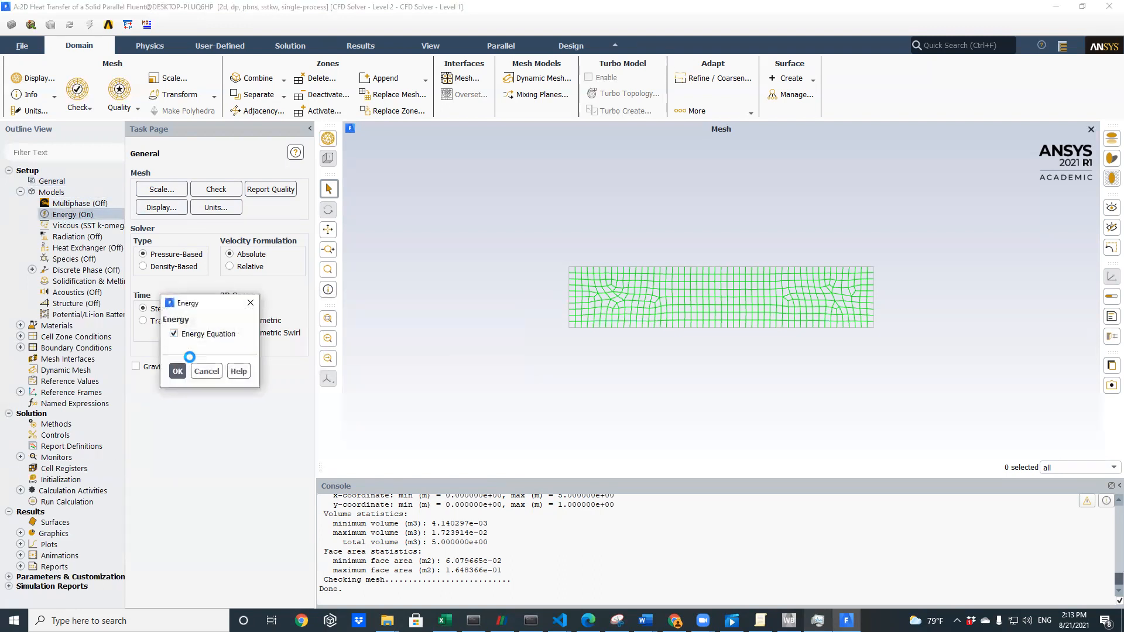
click(178, 371)
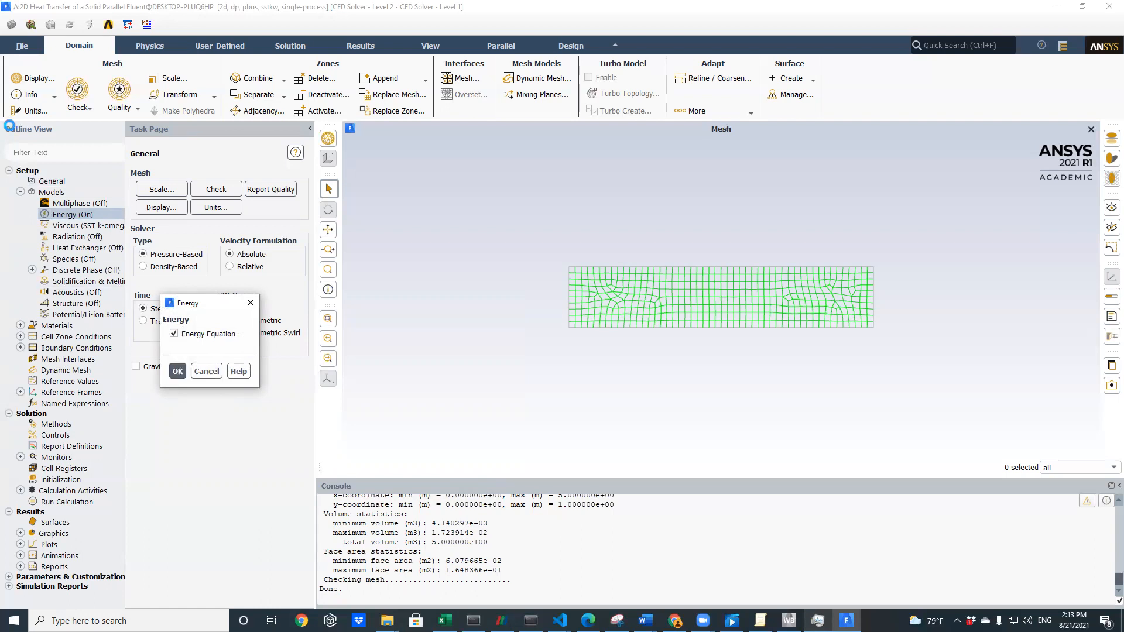
Reopen the Energy model, toggle the Energy Equation off and on again, and confirm
double_click(89, 216)
click(173, 333)
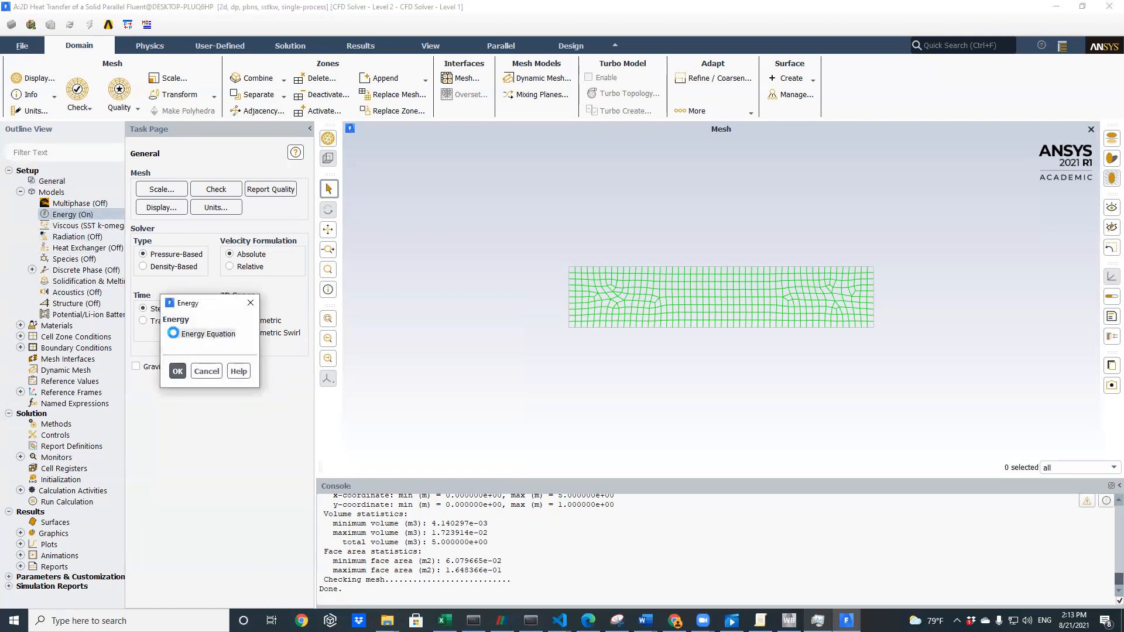
click(174, 333)
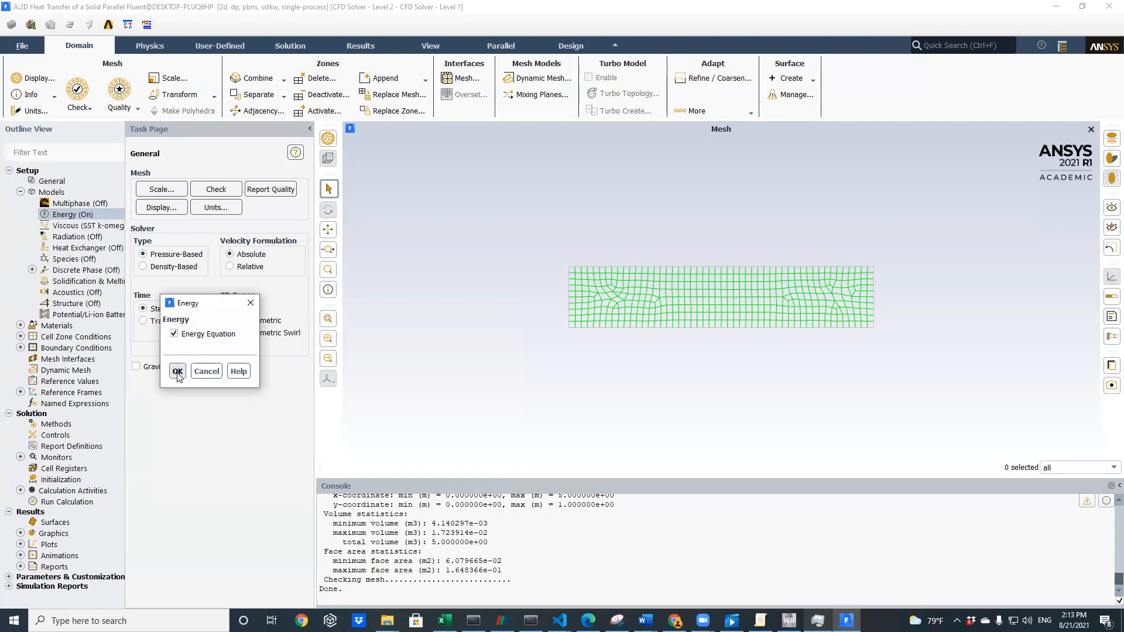
click(177, 372)
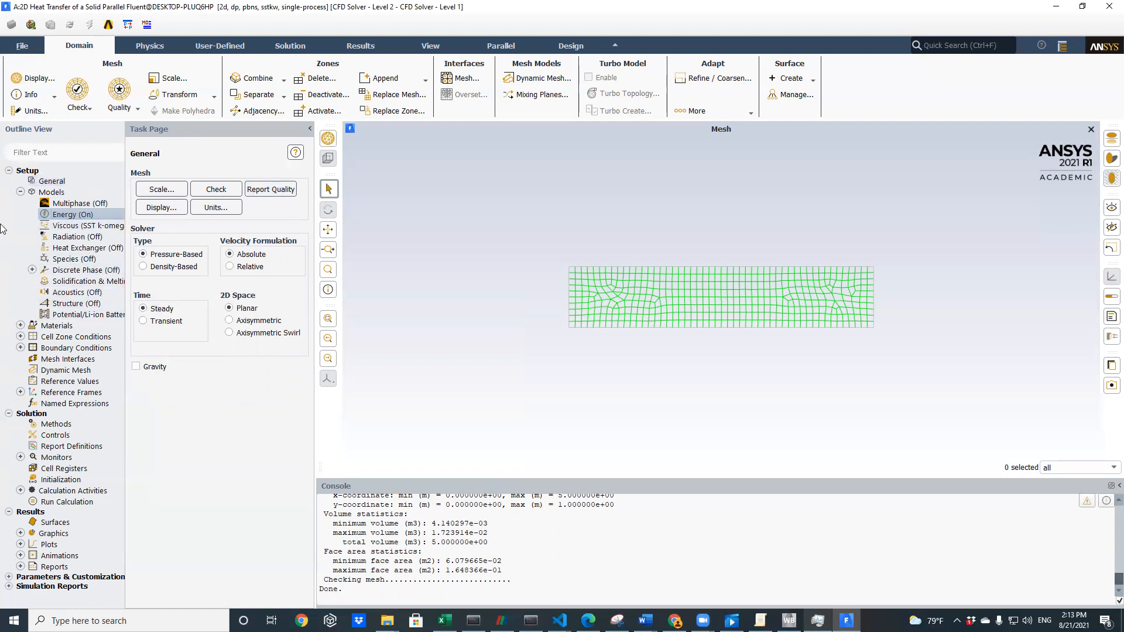
Collapse the models and look through the fluid and solid material categories in the setup tree
click(21, 192)
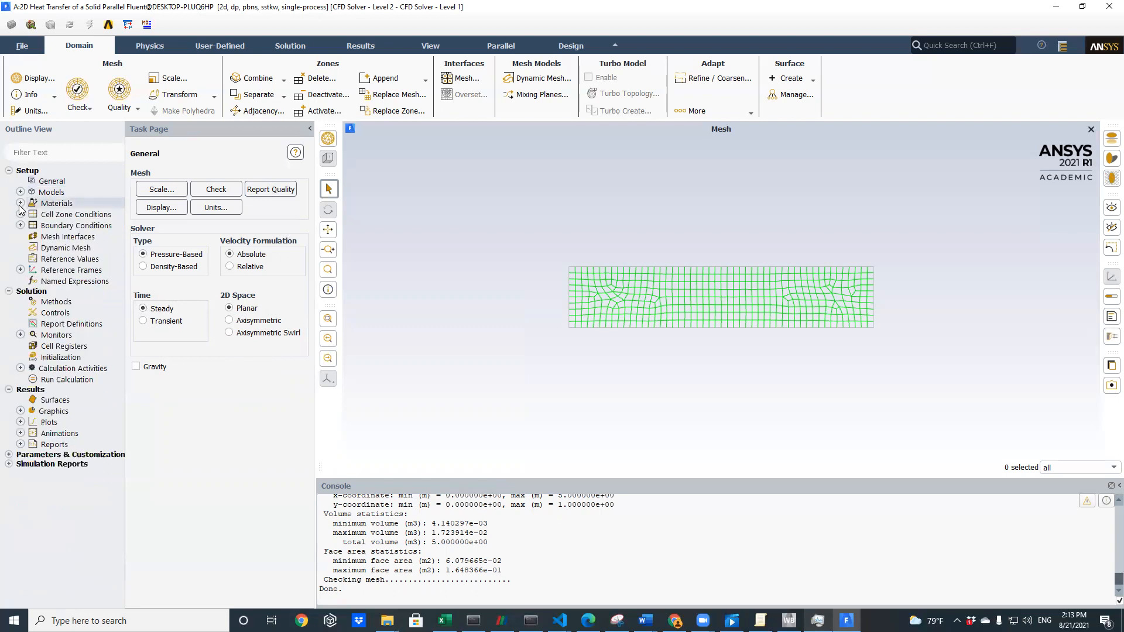
click(20, 203)
click(32, 214)
click(32, 214)
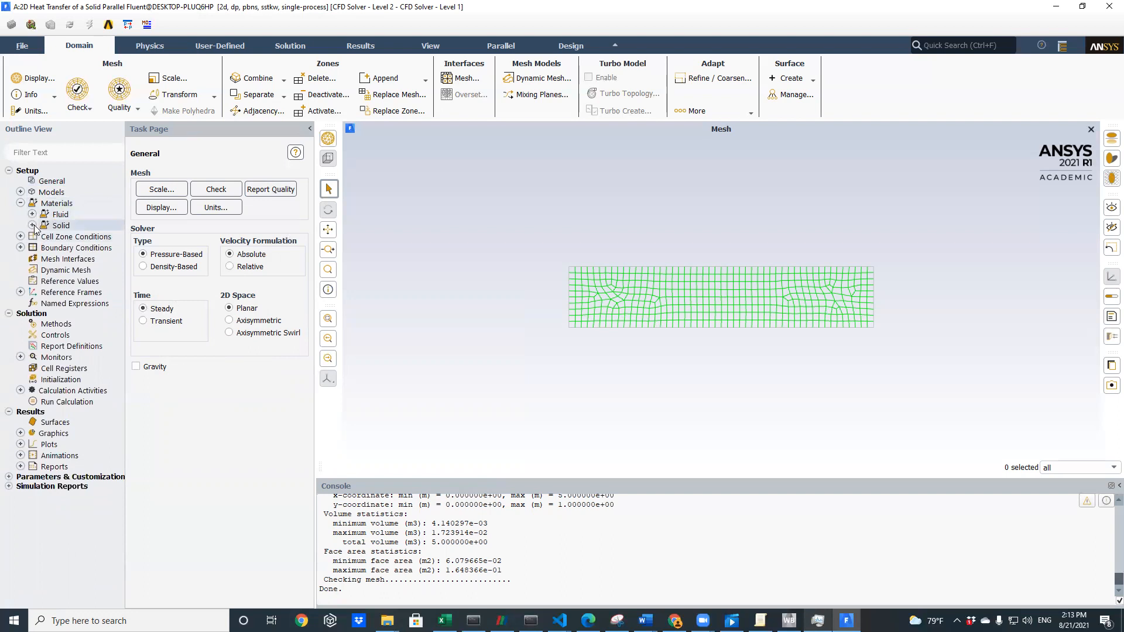
click(33, 226)
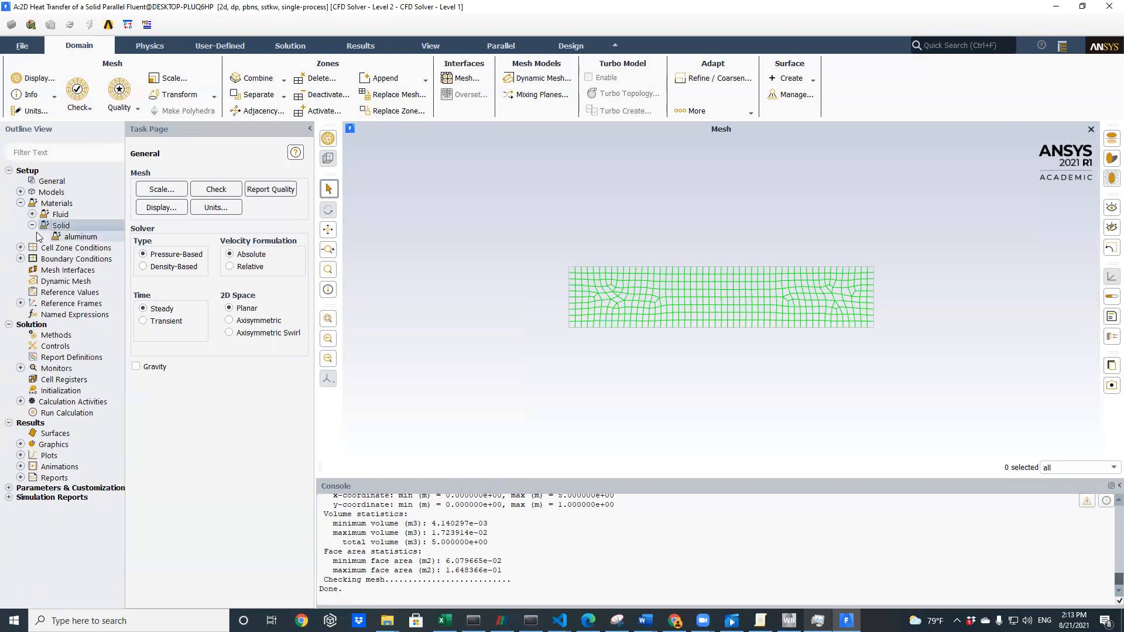
Try to open the Solid material category for editing from the setup tree
double_click(65, 227)
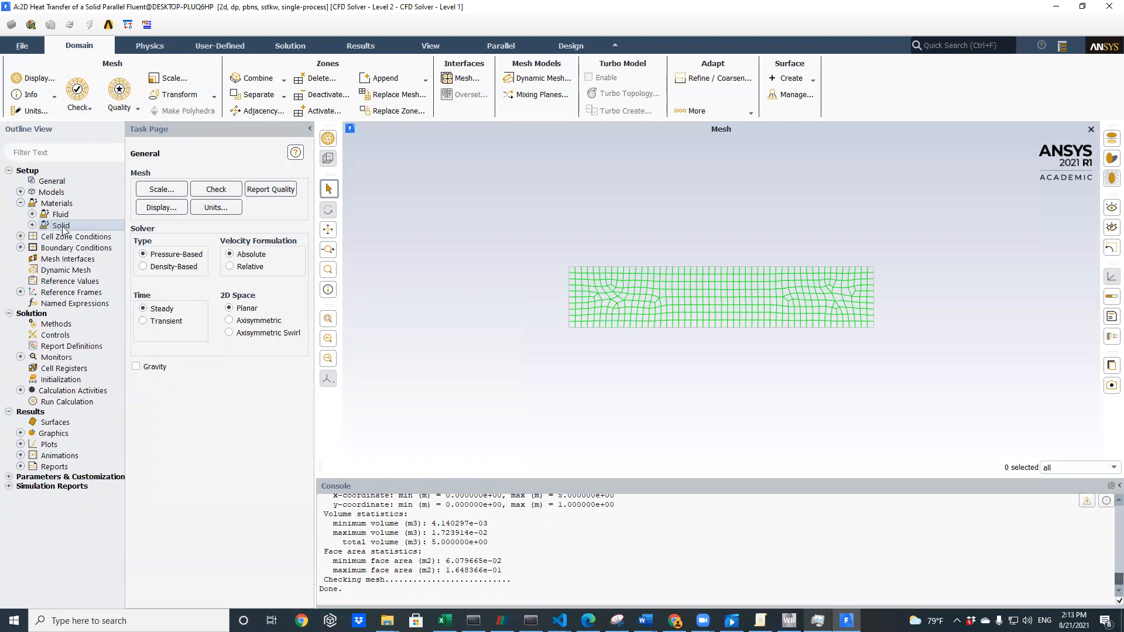
double_click(65, 227)
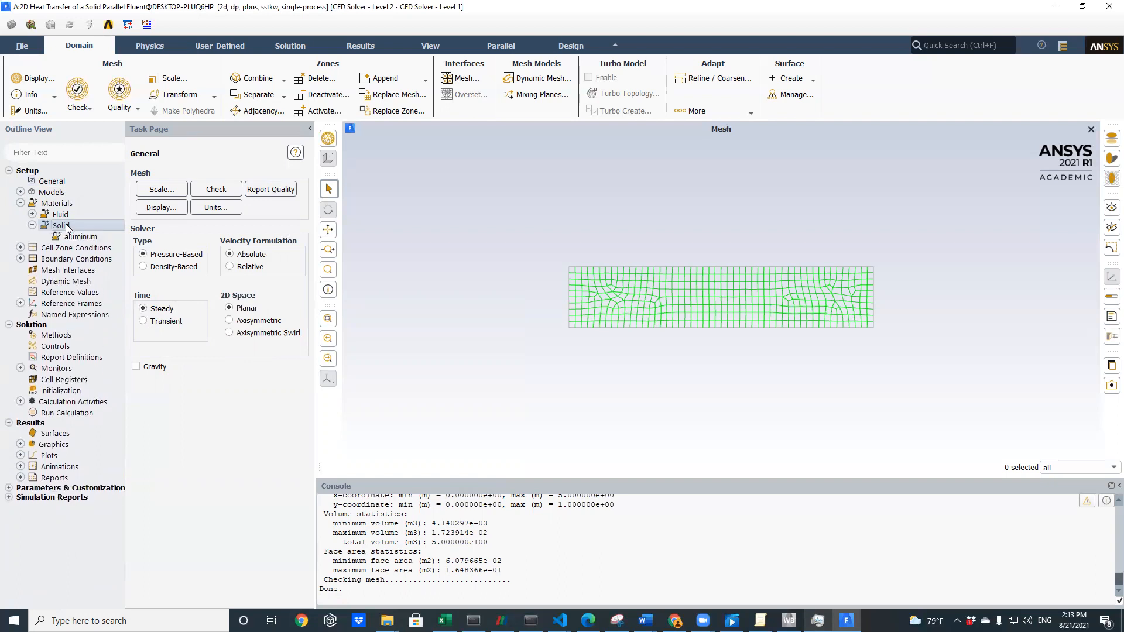
double_click(66, 228)
double_click(40, 228)
right_click(66, 227)
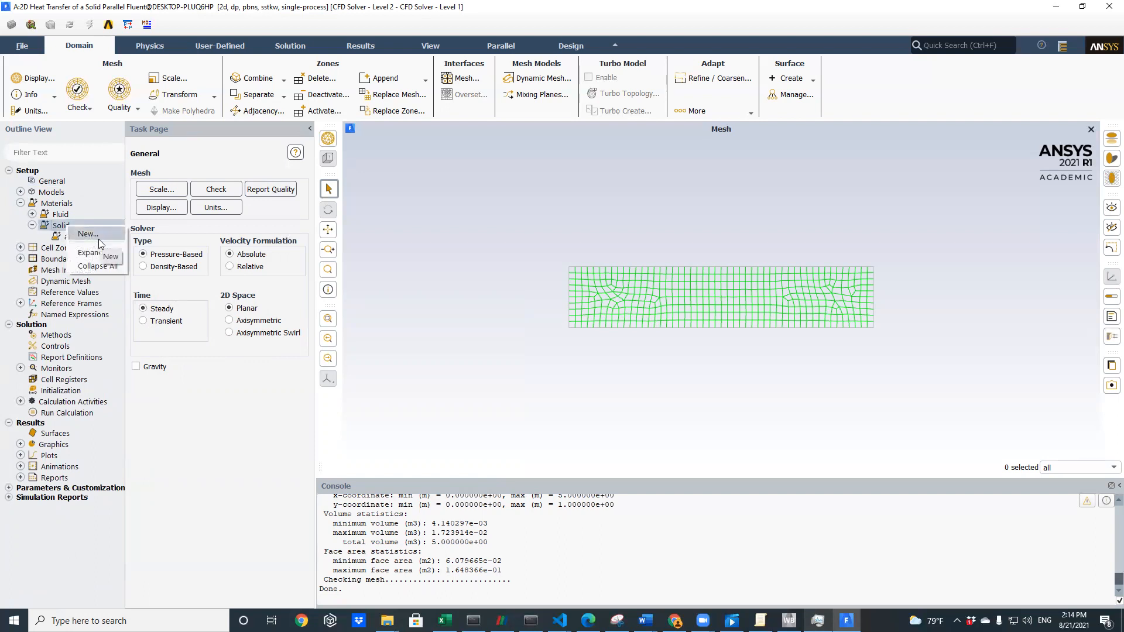
double_click(65, 205)
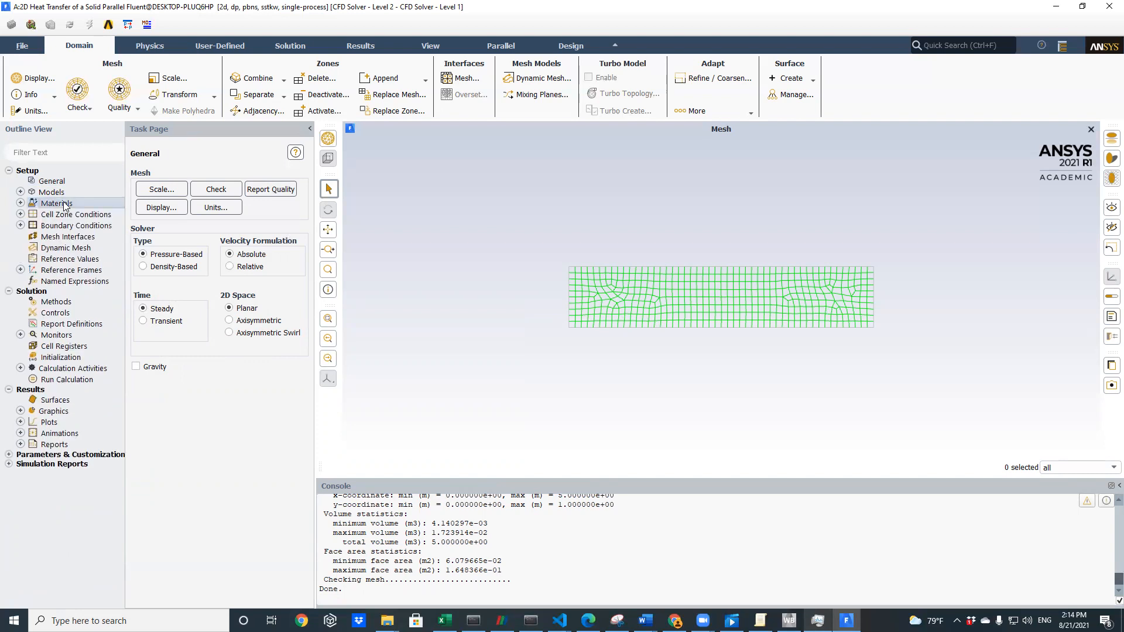
click(20, 204)
Open the Materials settings and bring up the Solid category for creating or editing a material
double_click(60, 202)
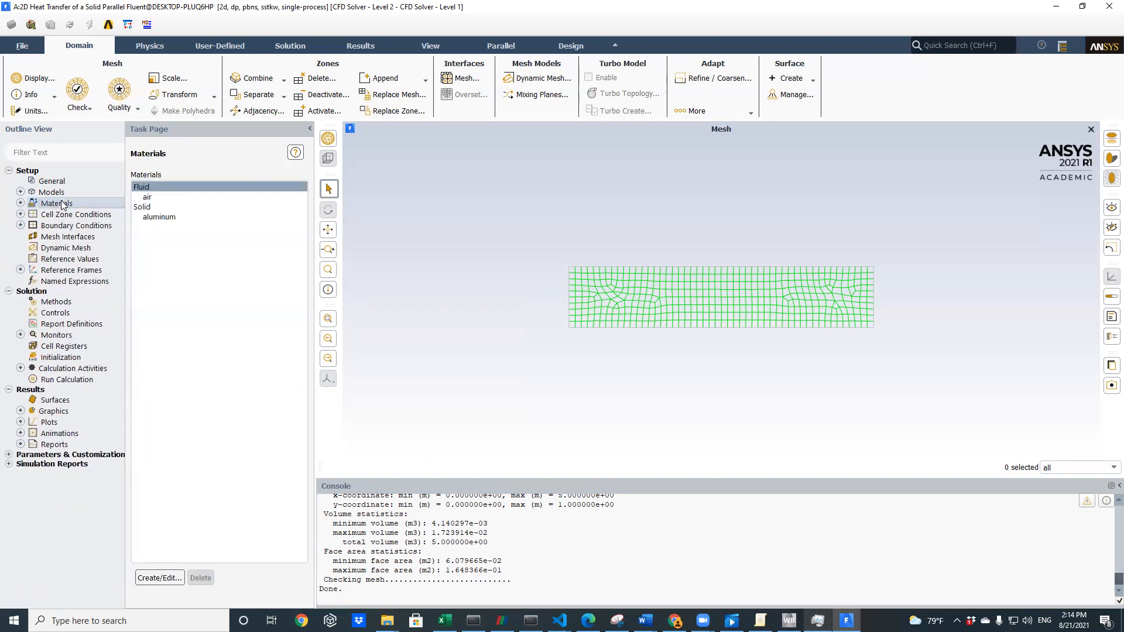
click(20, 203)
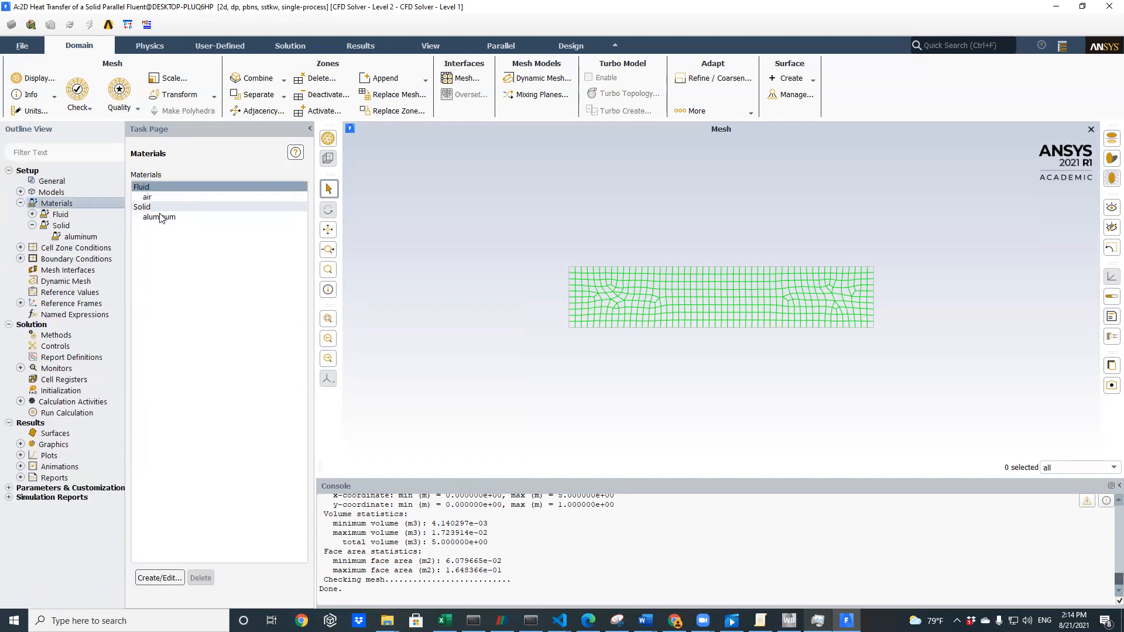
click(160, 211)
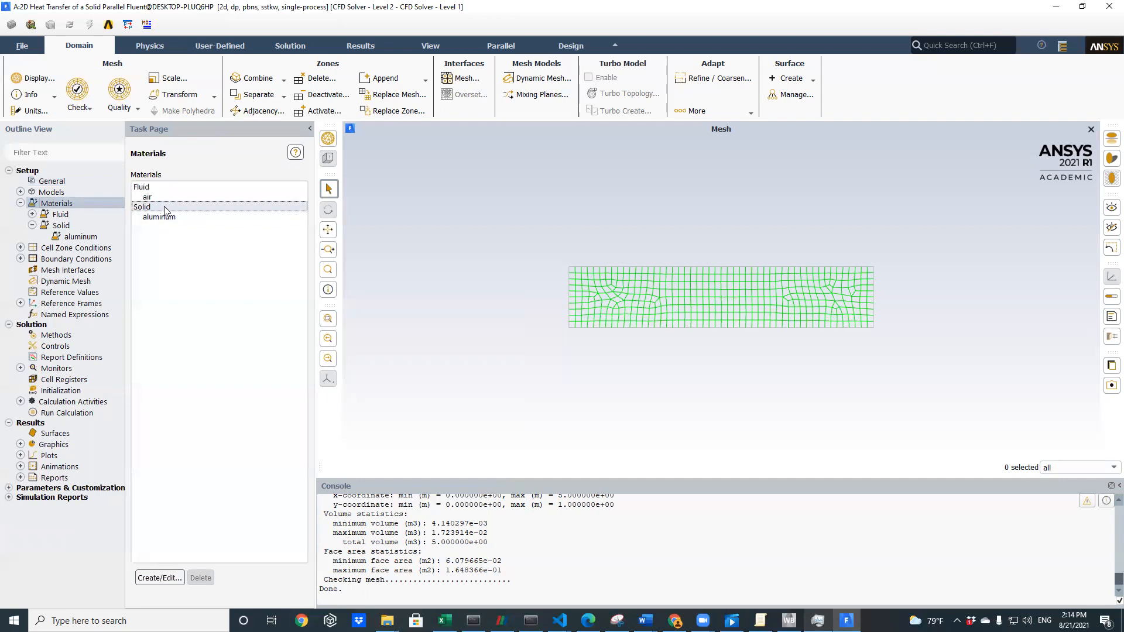
click(164, 205)
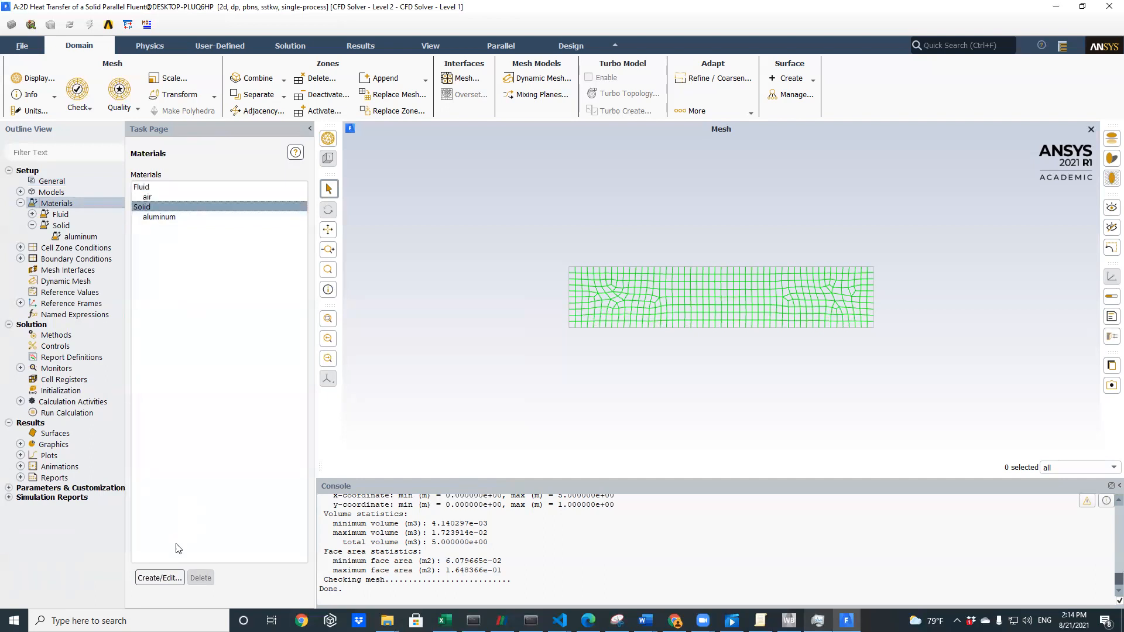
click(160, 578)
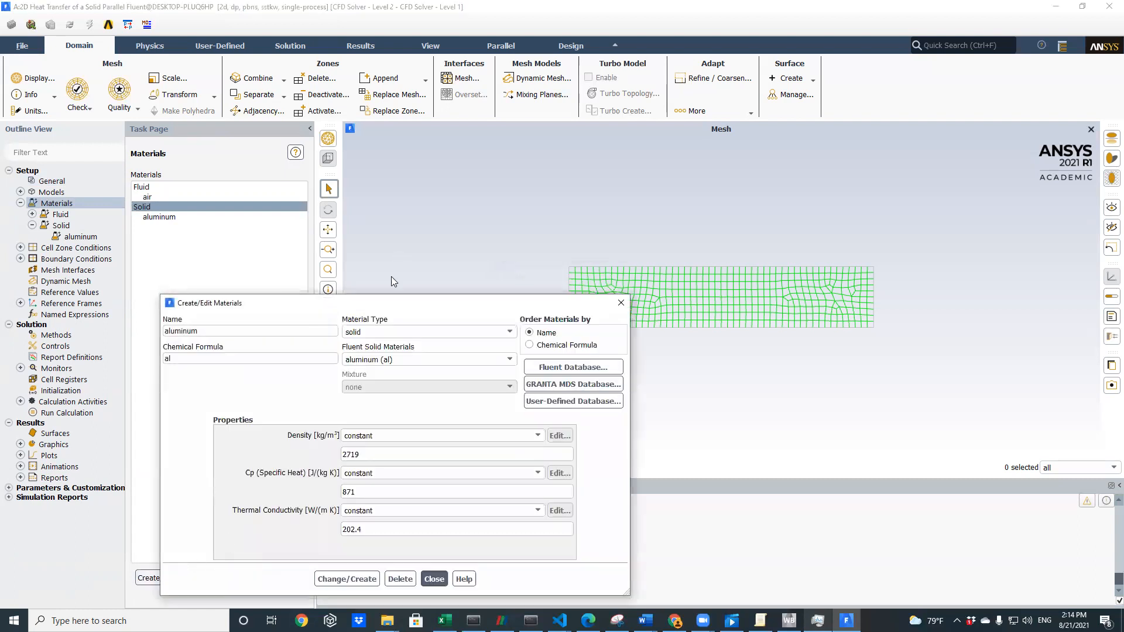
drag(373, 300, 359, 185)
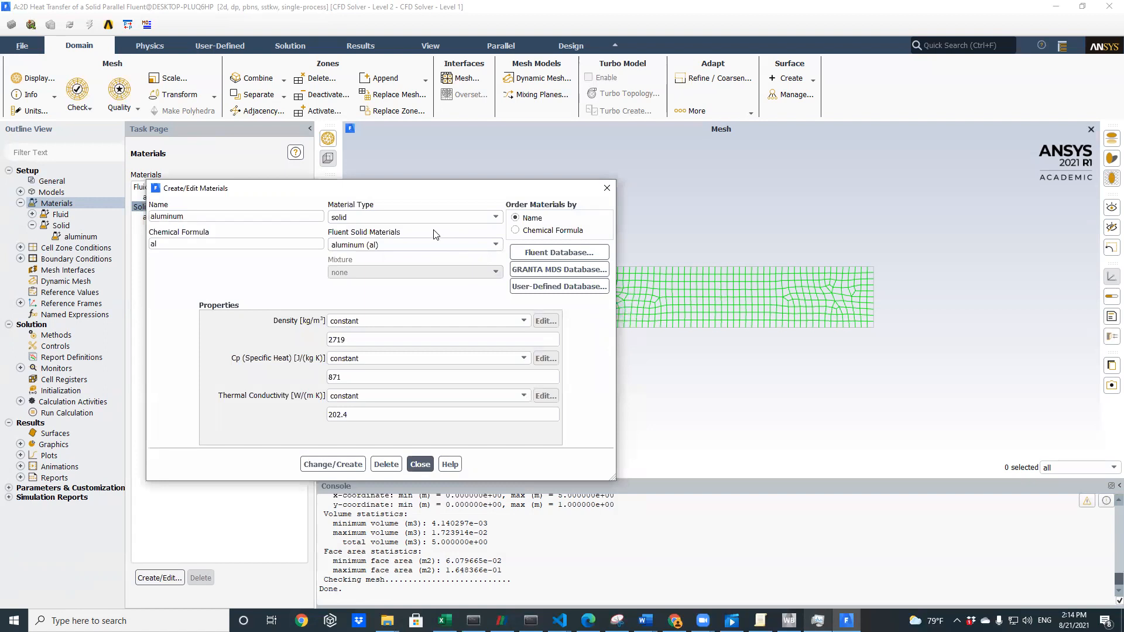
Copy copper (cu) from the Fluent database's solid materials into the case and close the material dialogs
click(555, 254)
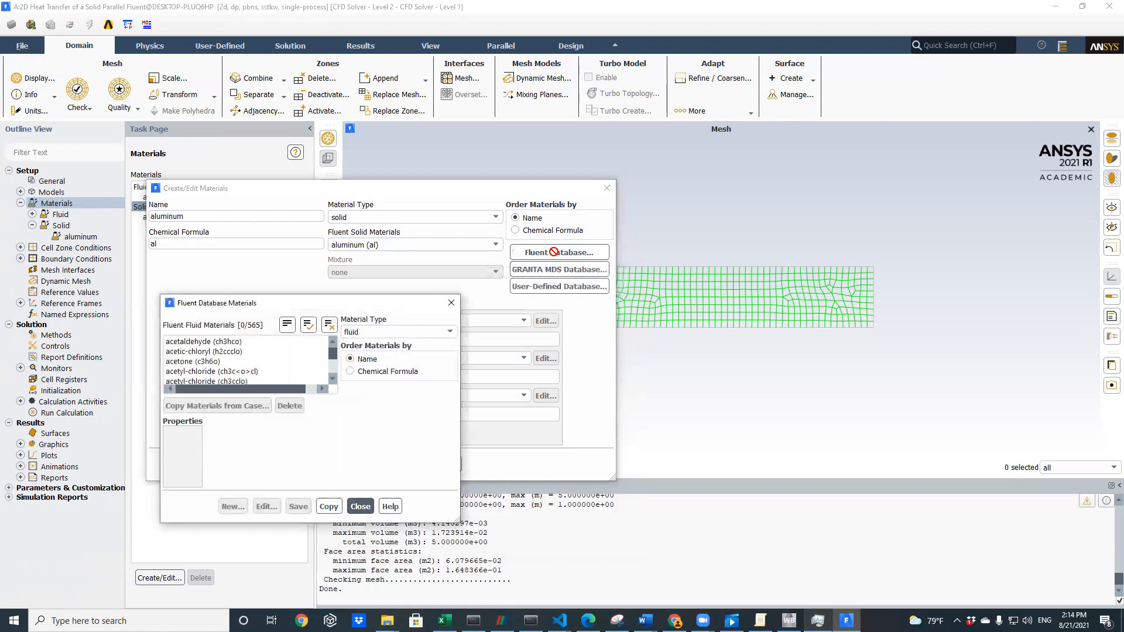
click(383, 332)
click(367, 351)
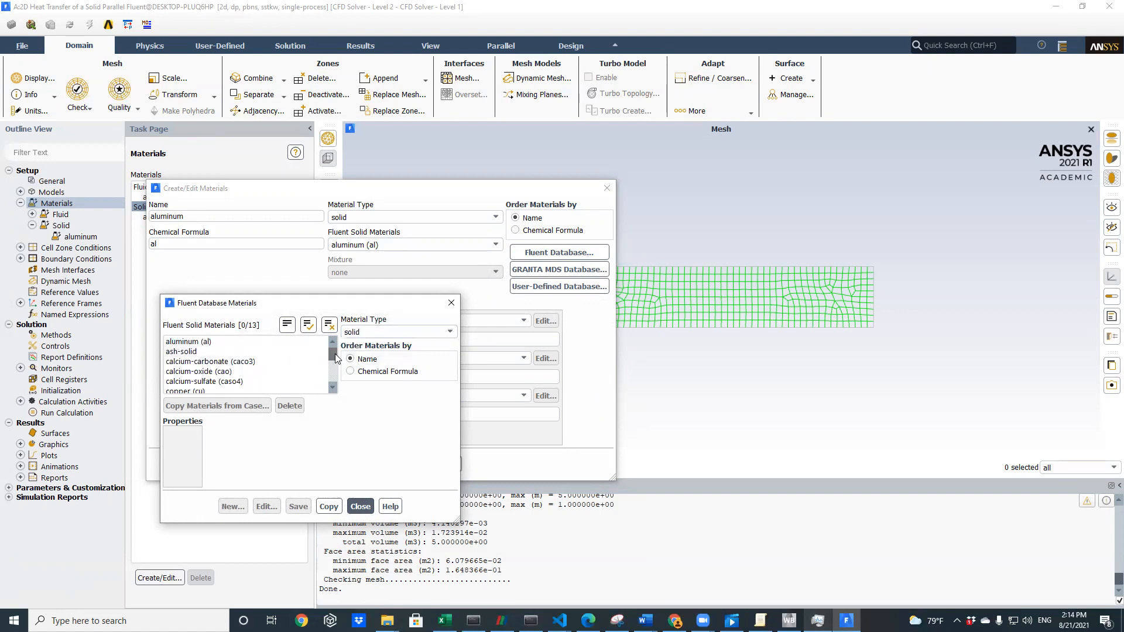
click(333, 389)
click(333, 388)
click(212, 372)
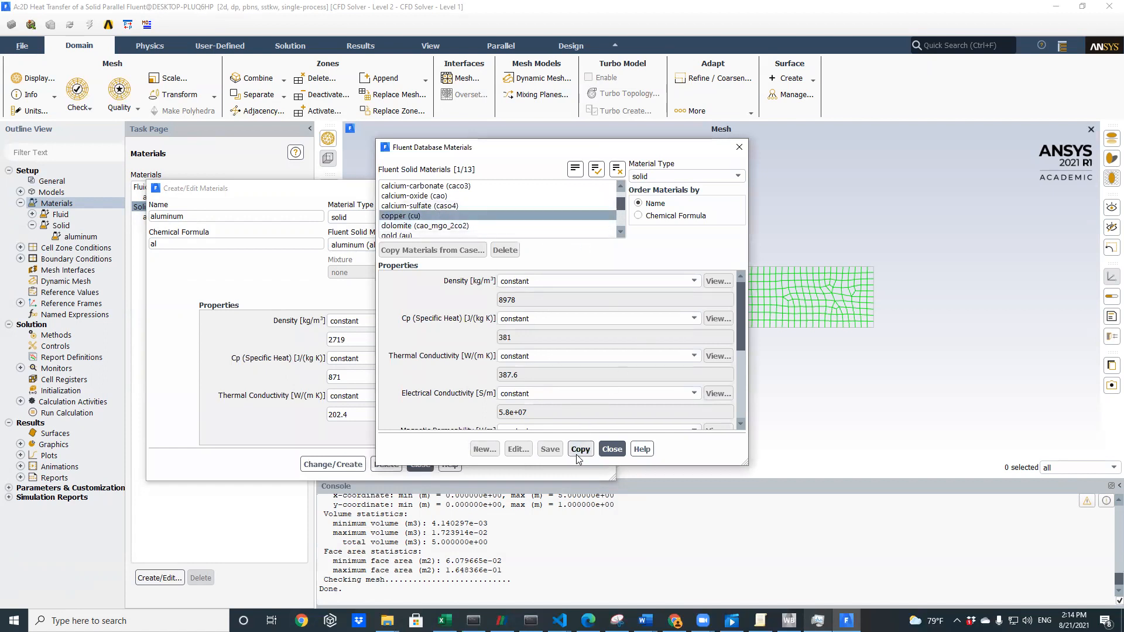
click(580, 449)
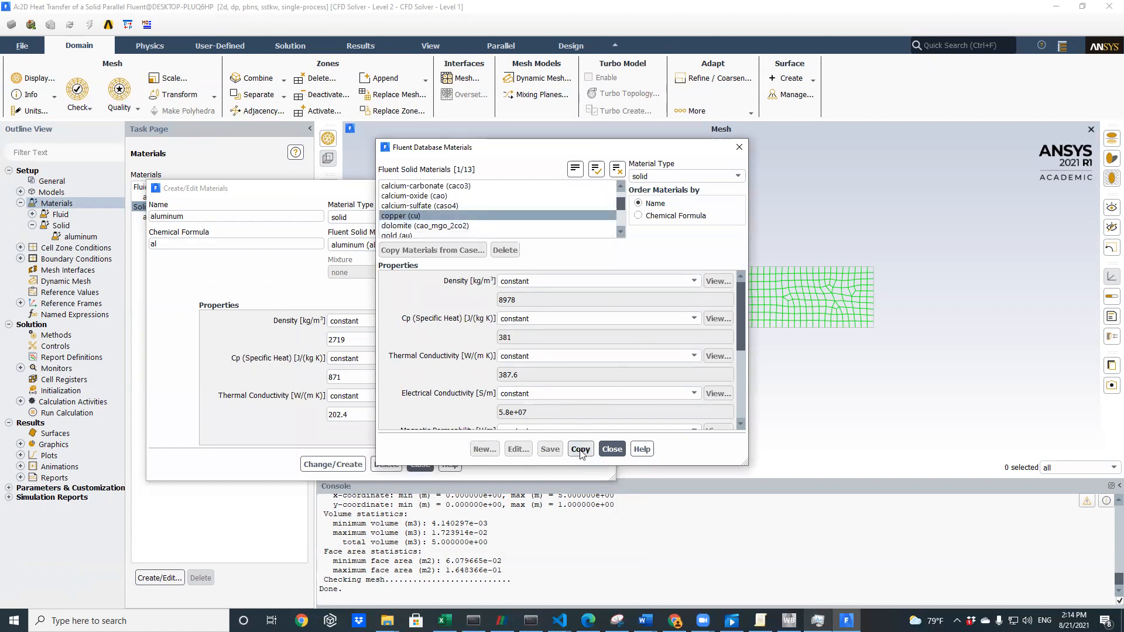
click(612, 450)
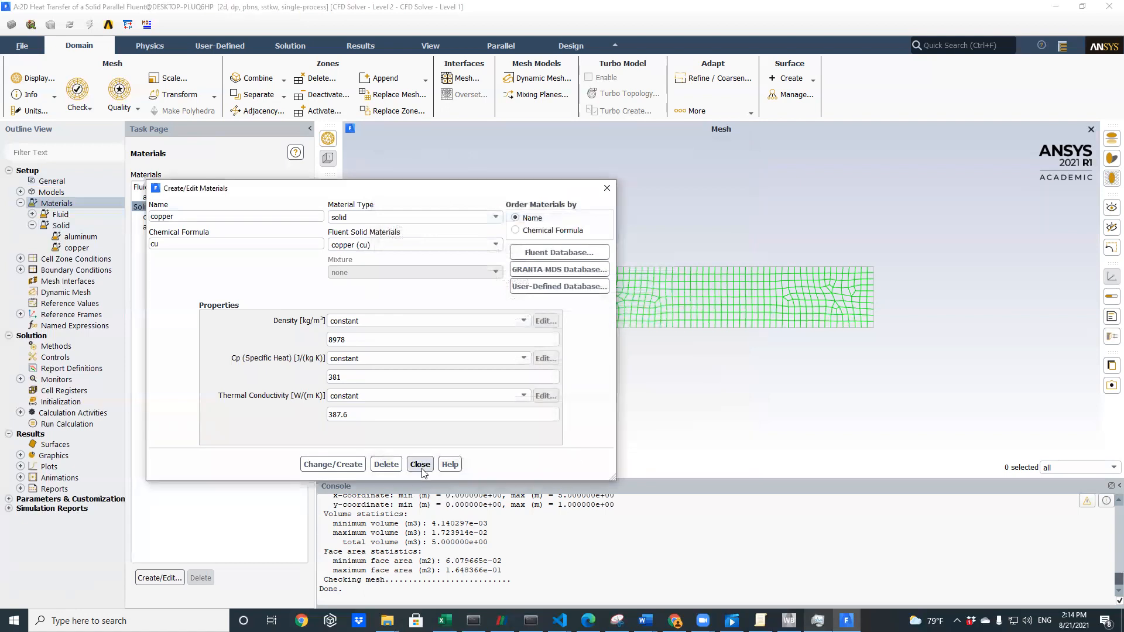
click(419, 465)
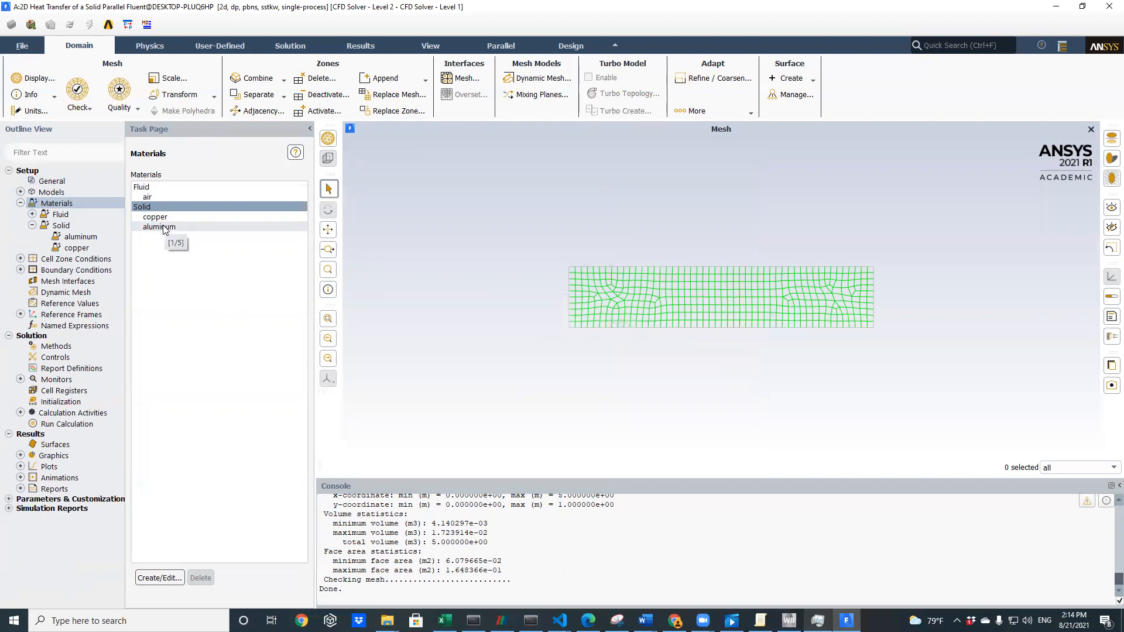
Collapse the materials tree, look through the solid cell zones, and open the Cell Zone Conditions settings
click(33, 226)
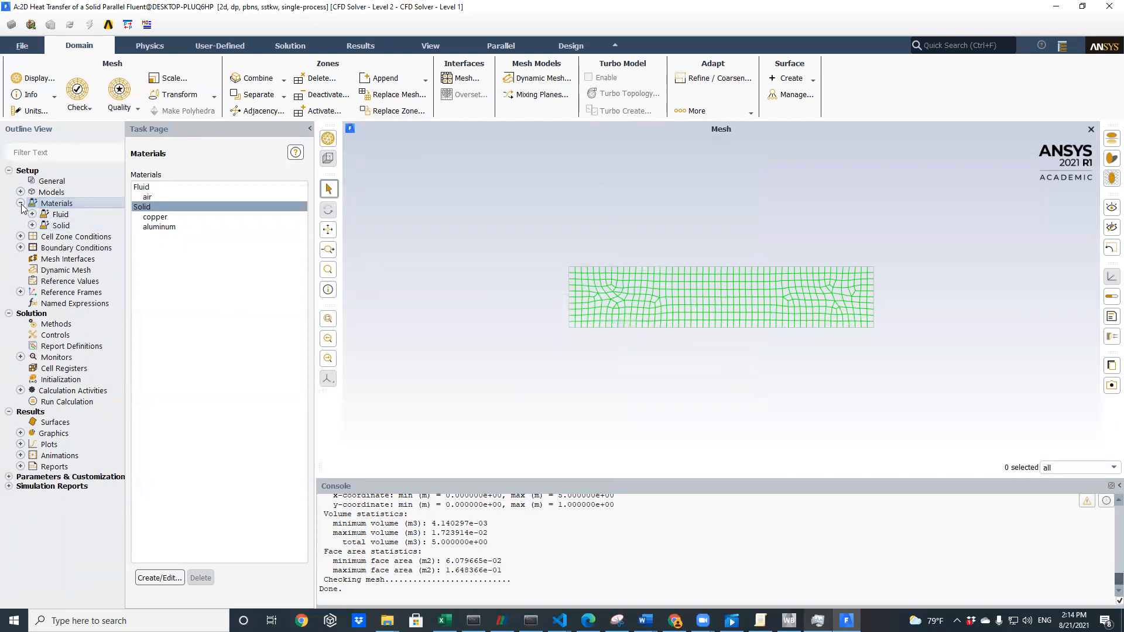
click(21, 203)
click(21, 214)
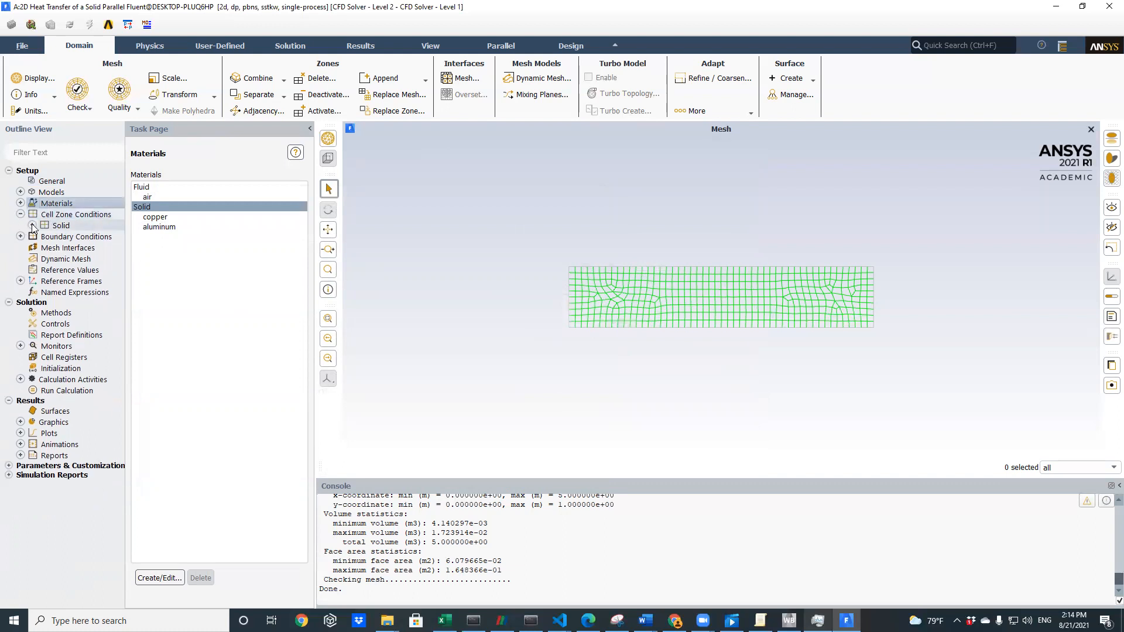
click(32, 226)
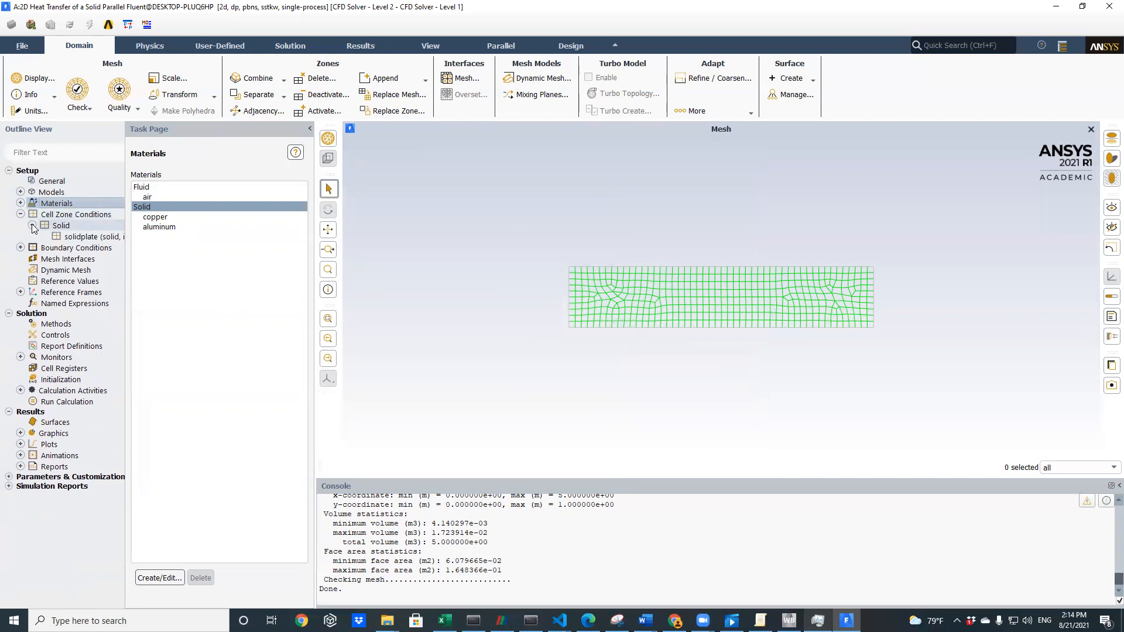
click(57, 226)
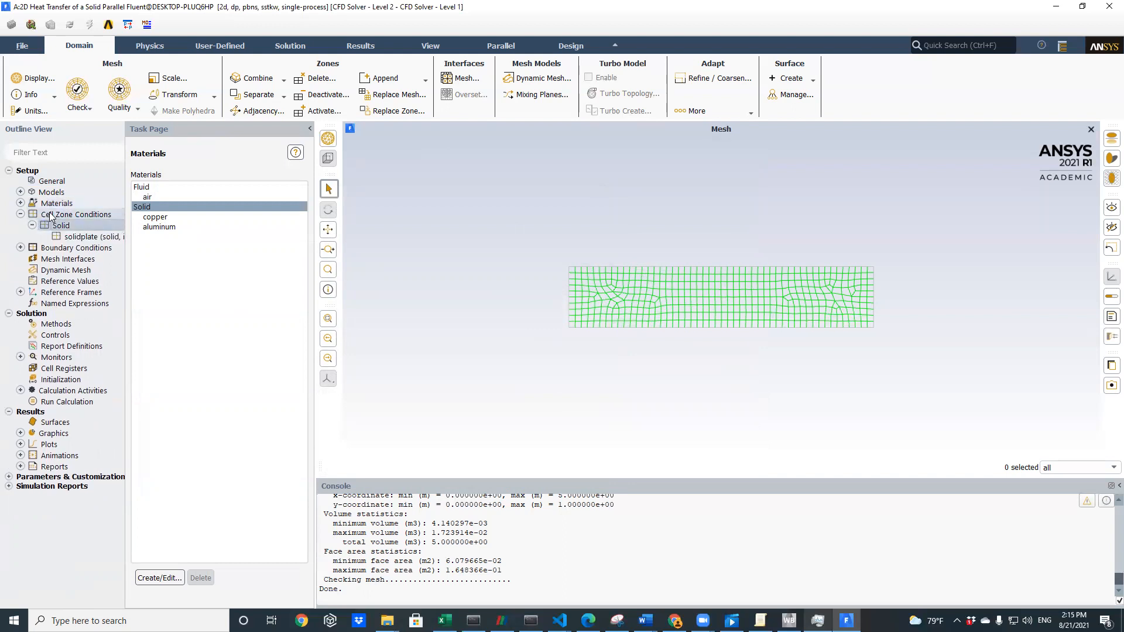
double_click(51, 217)
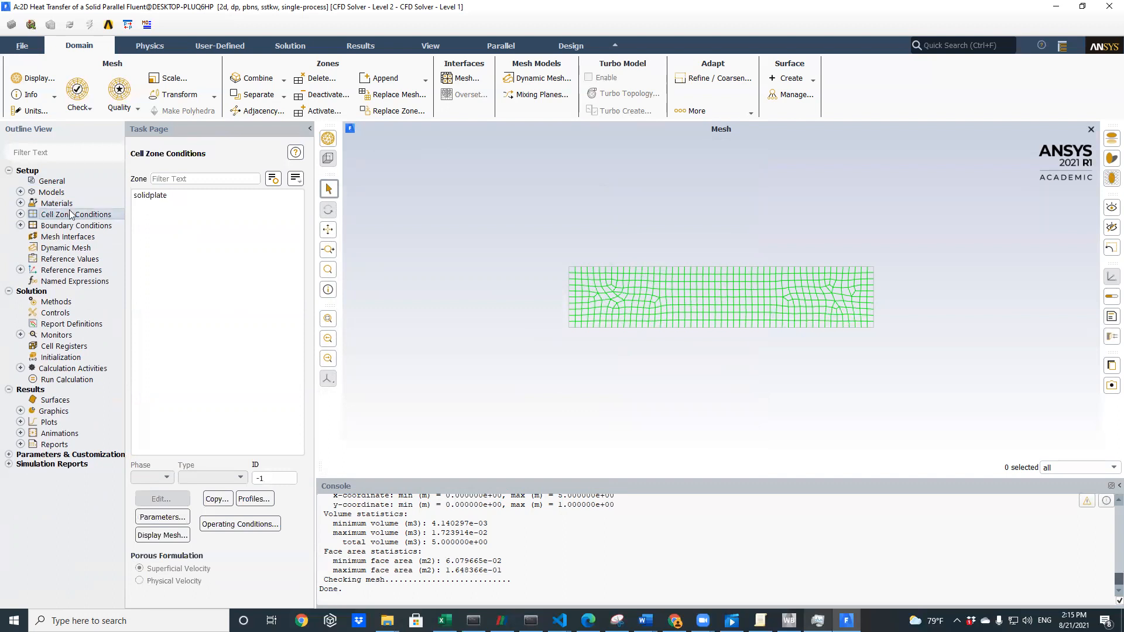
Assign copper as the material of the solidplate cell zone and apply the change
click(156, 195)
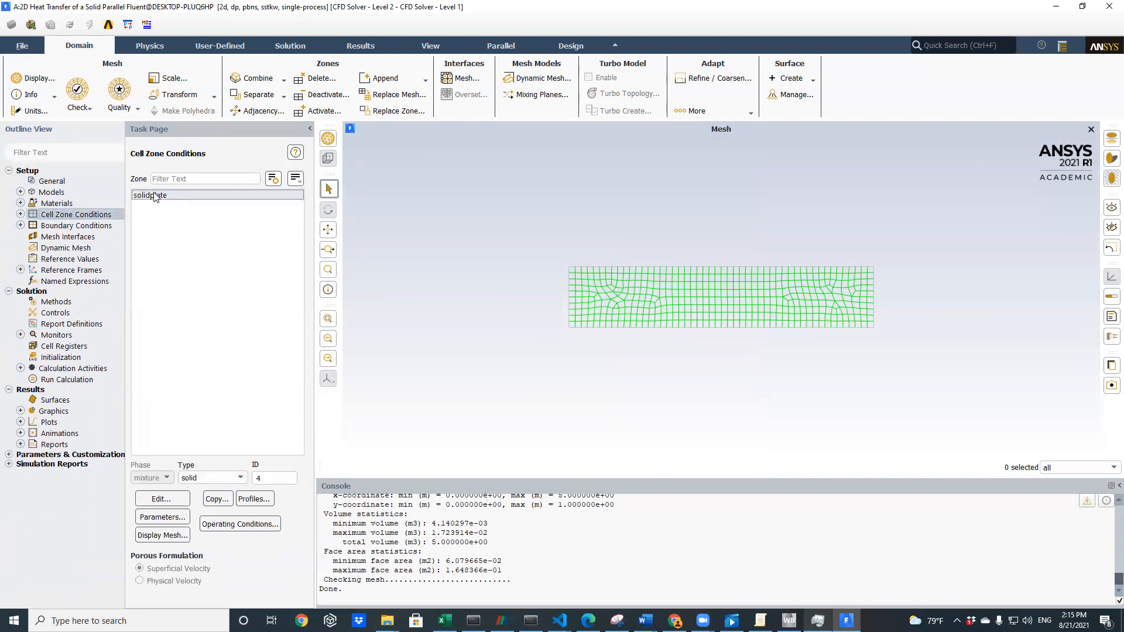
click(163, 500)
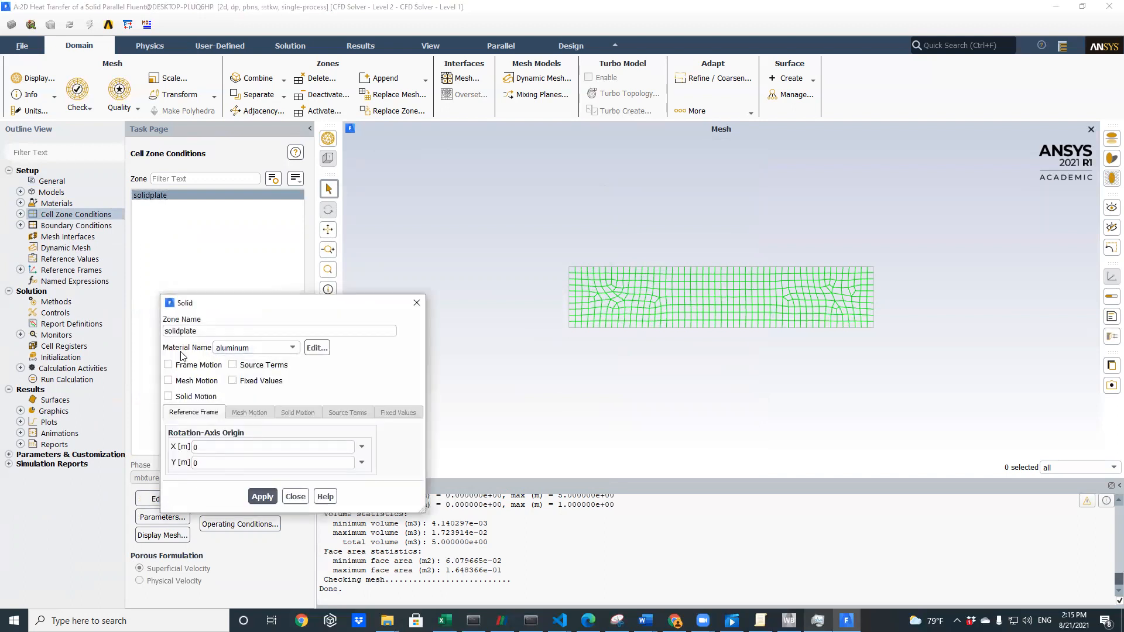
click(259, 348)
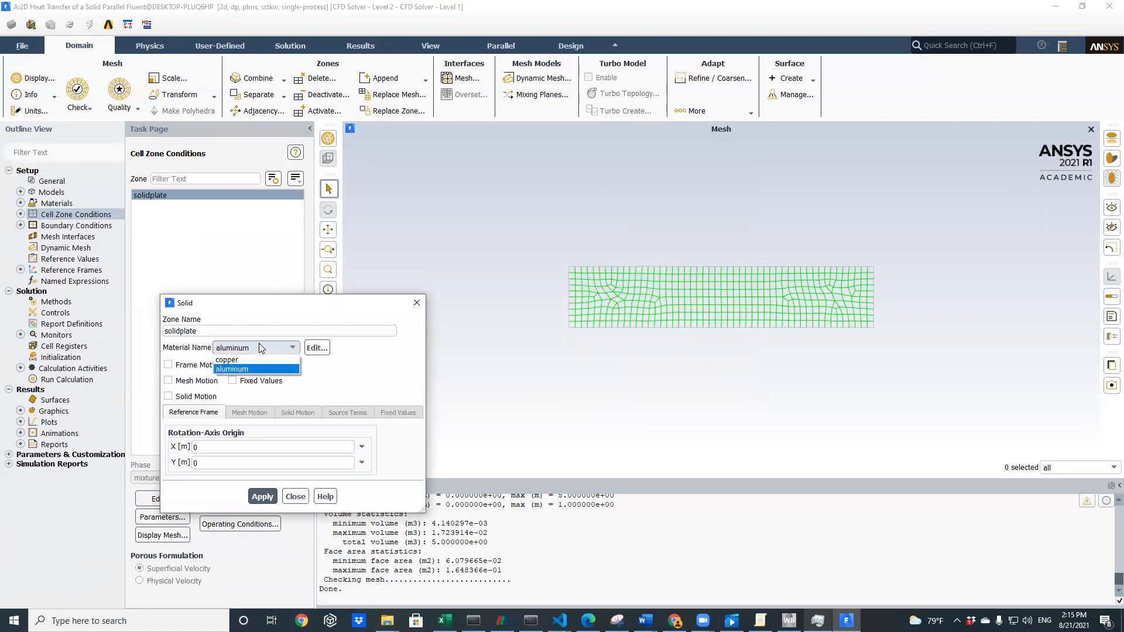
click(245, 360)
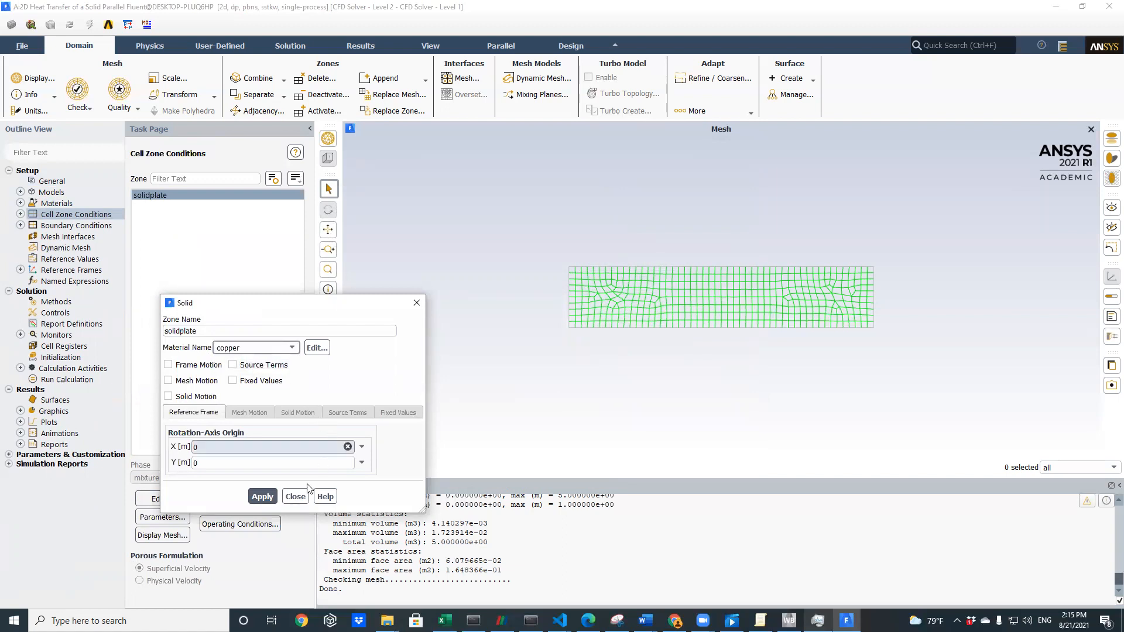
click(266, 497)
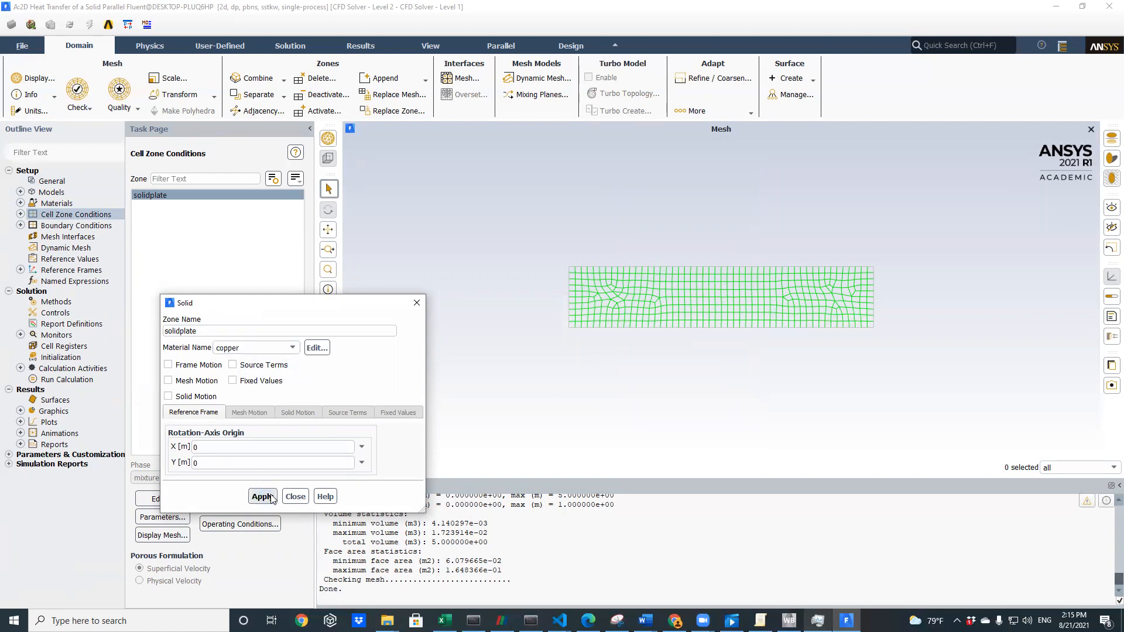
click(295, 496)
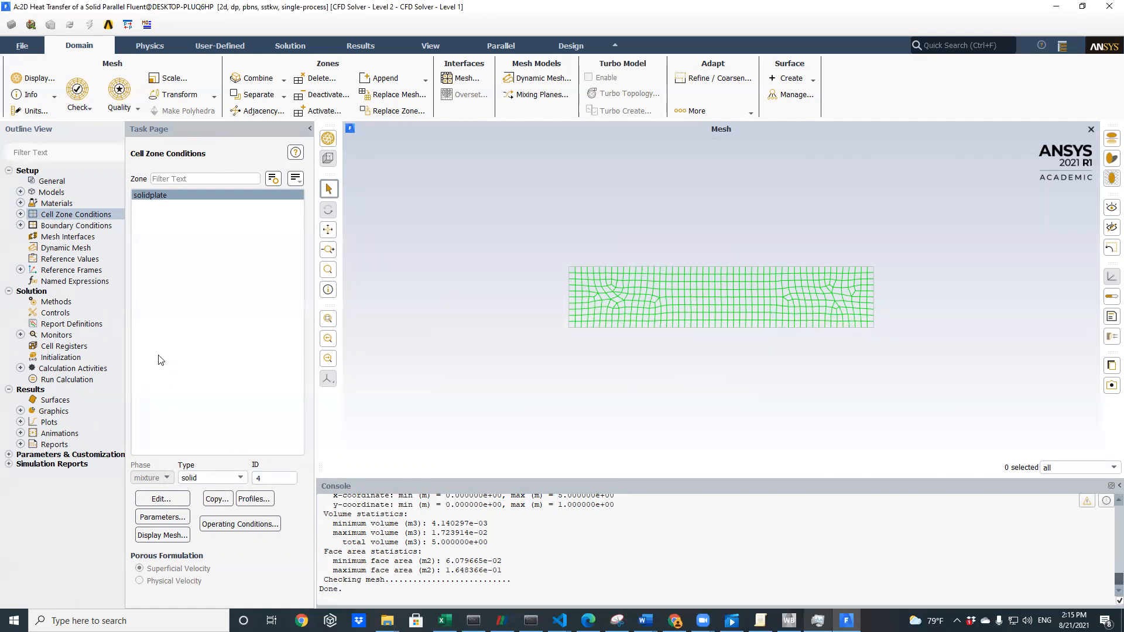
Open the boundary conditions and change the bottomedge zone's type to symmetry, applying the change
click(20, 226)
click(20, 228)
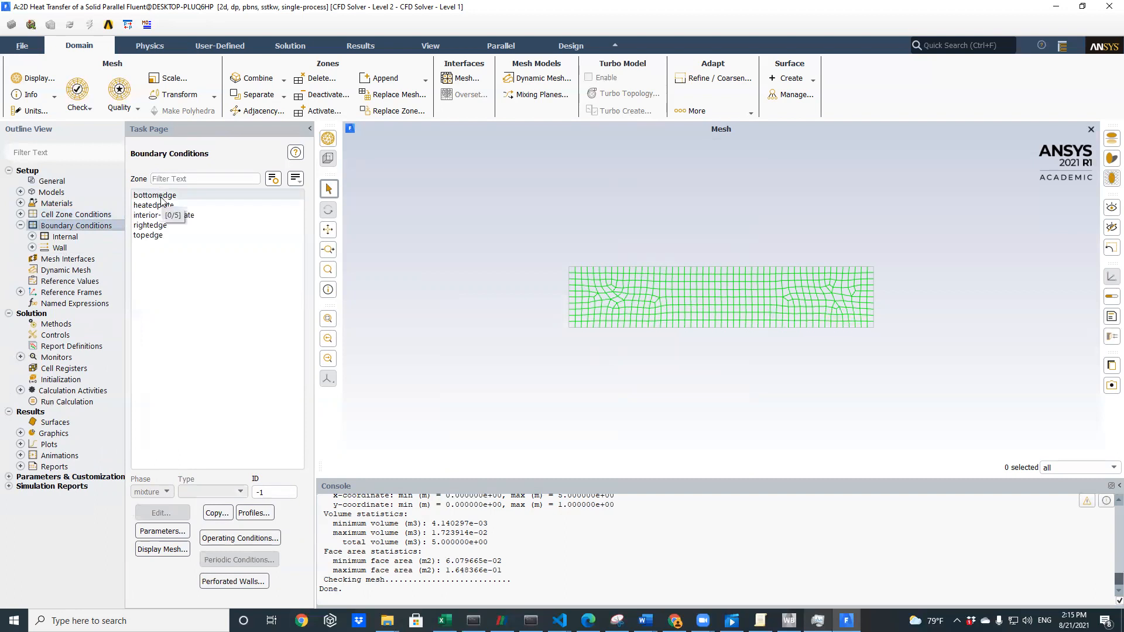
click(159, 195)
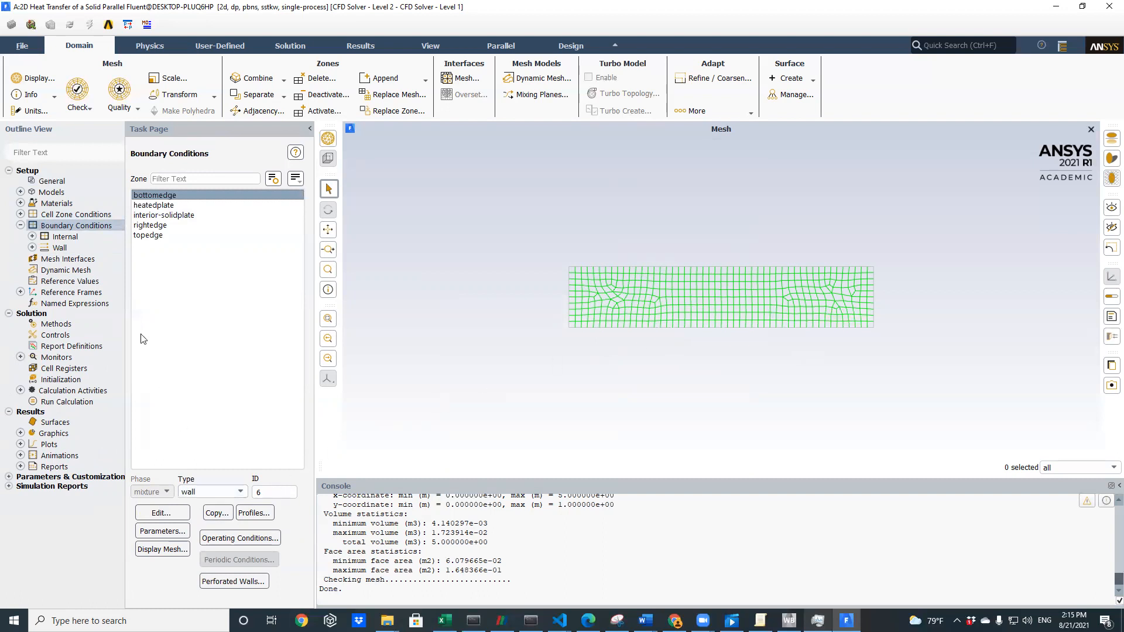
double_click(42, 227)
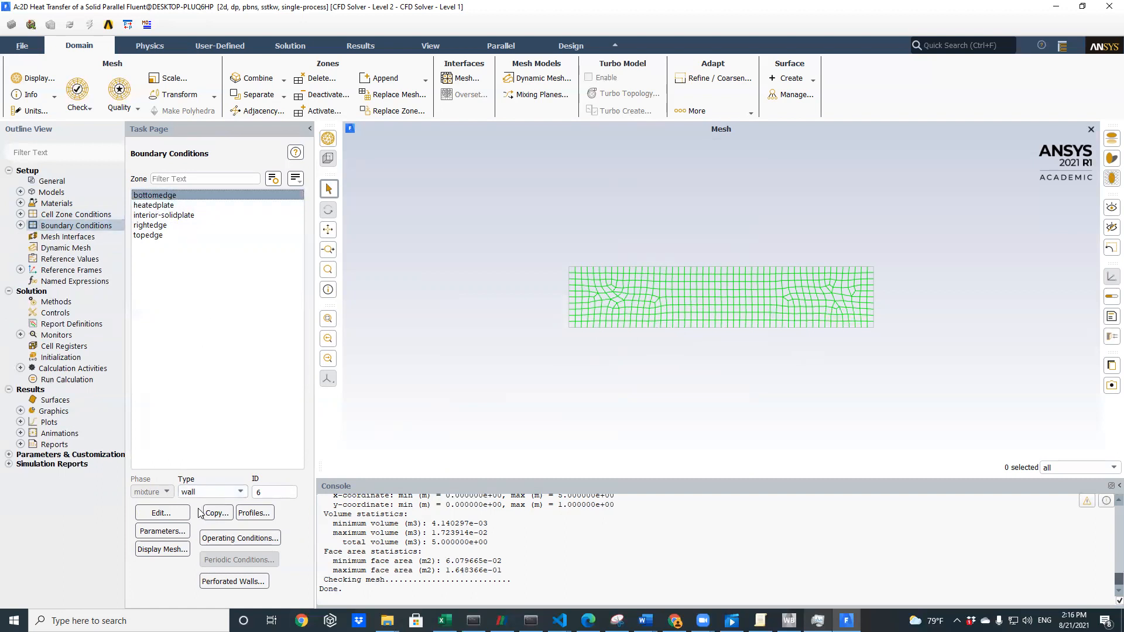
click(212, 494)
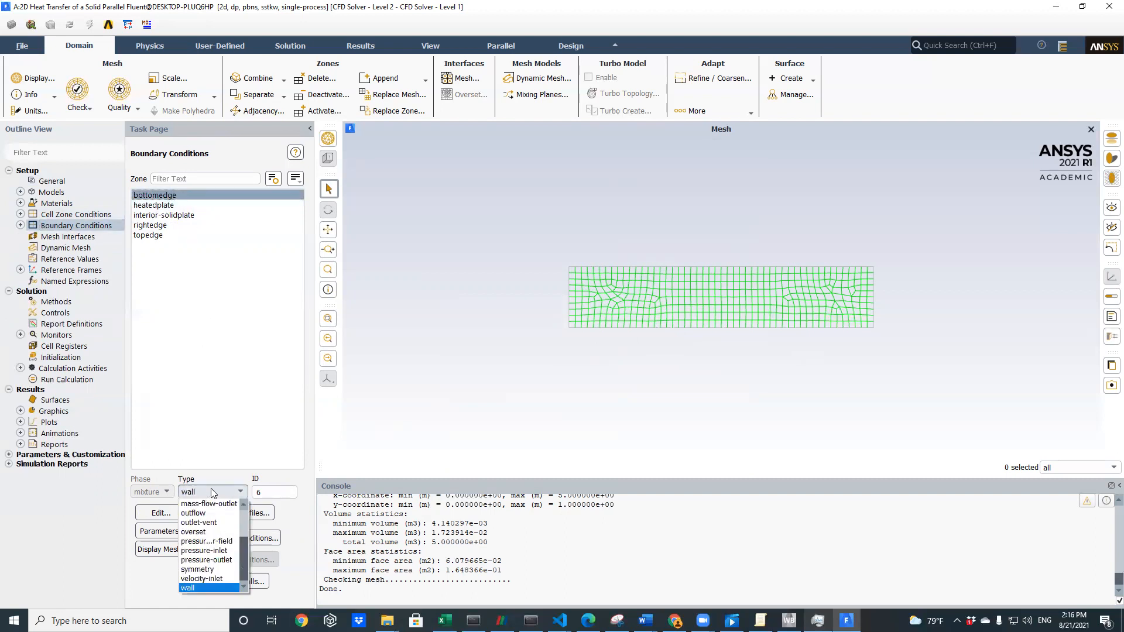
mouse_move(244, 545)
mouse_down()
mouse_move(247, 514)
mouse_move(238, 563)
mouse_up()
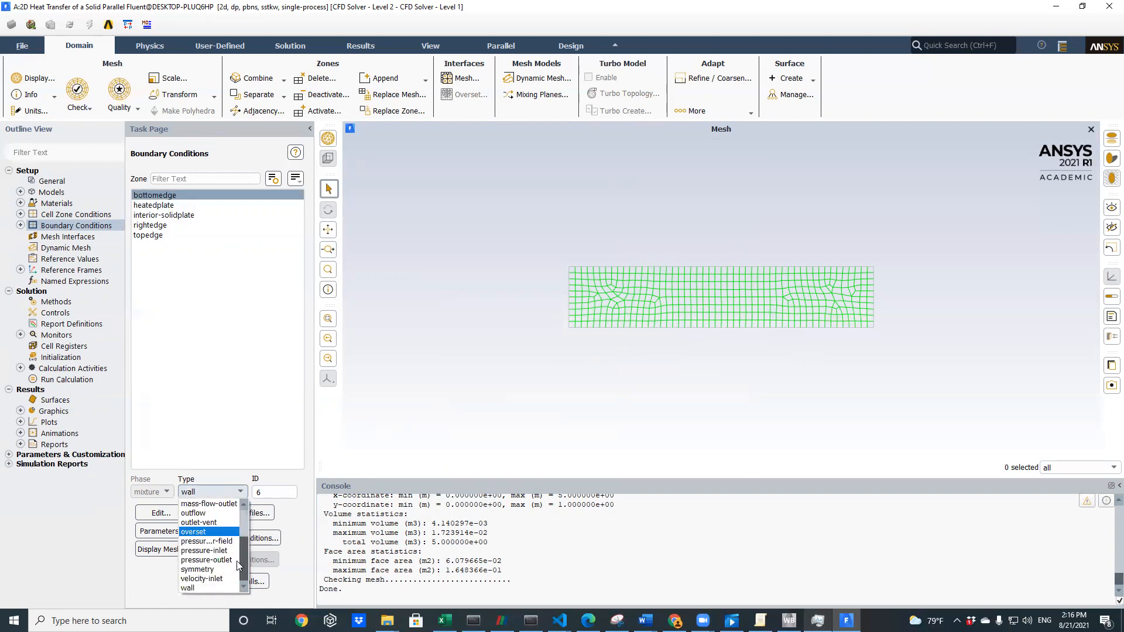
click(199, 569)
click(249, 358)
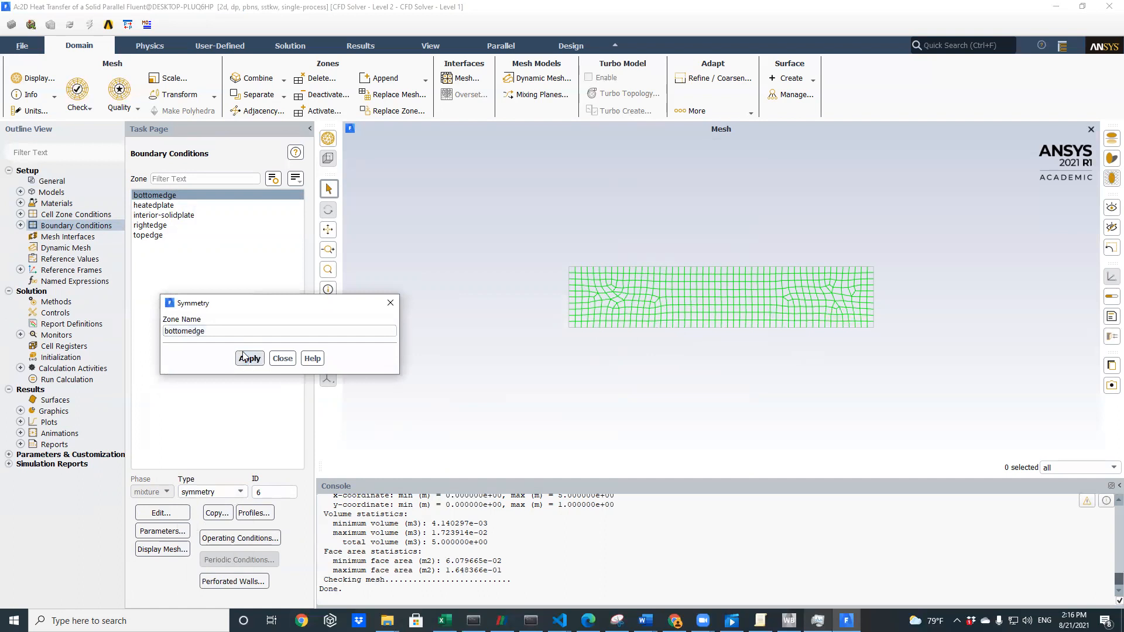
click(284, 363)
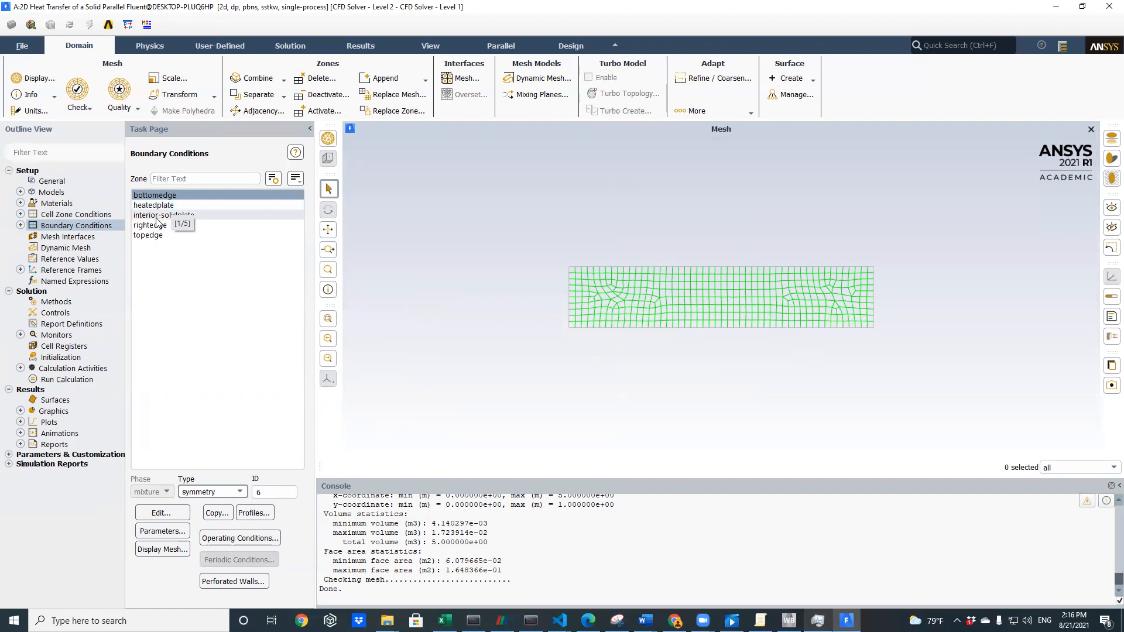
Change the topedge zone's boundary type to symmetry, apply the change and close its settings
click(152, 236)
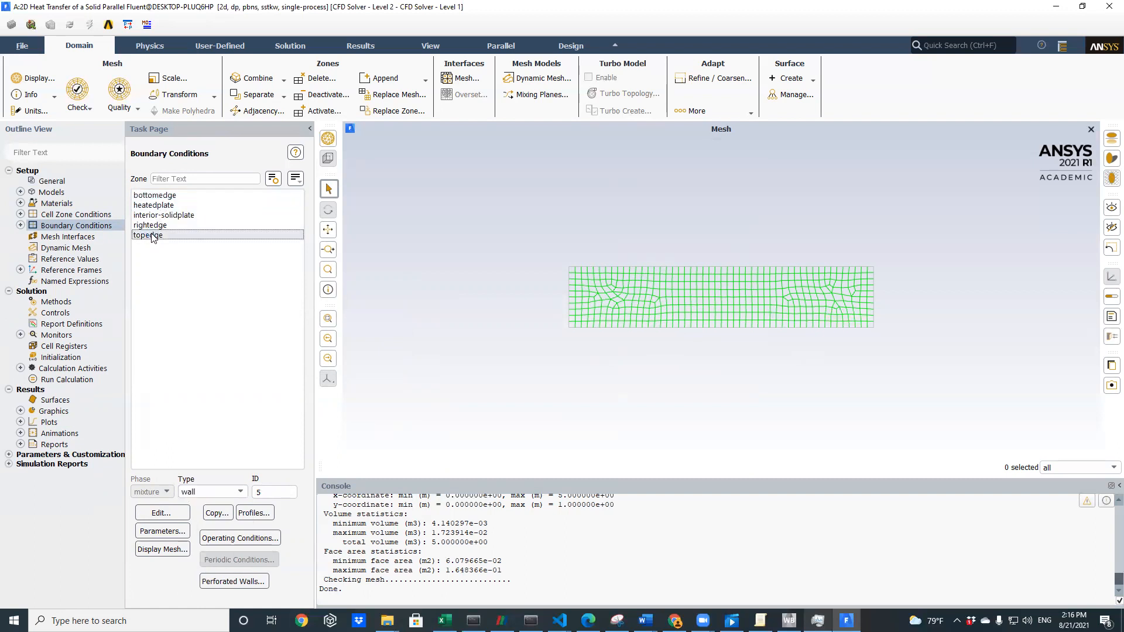
double_click(153, 237)
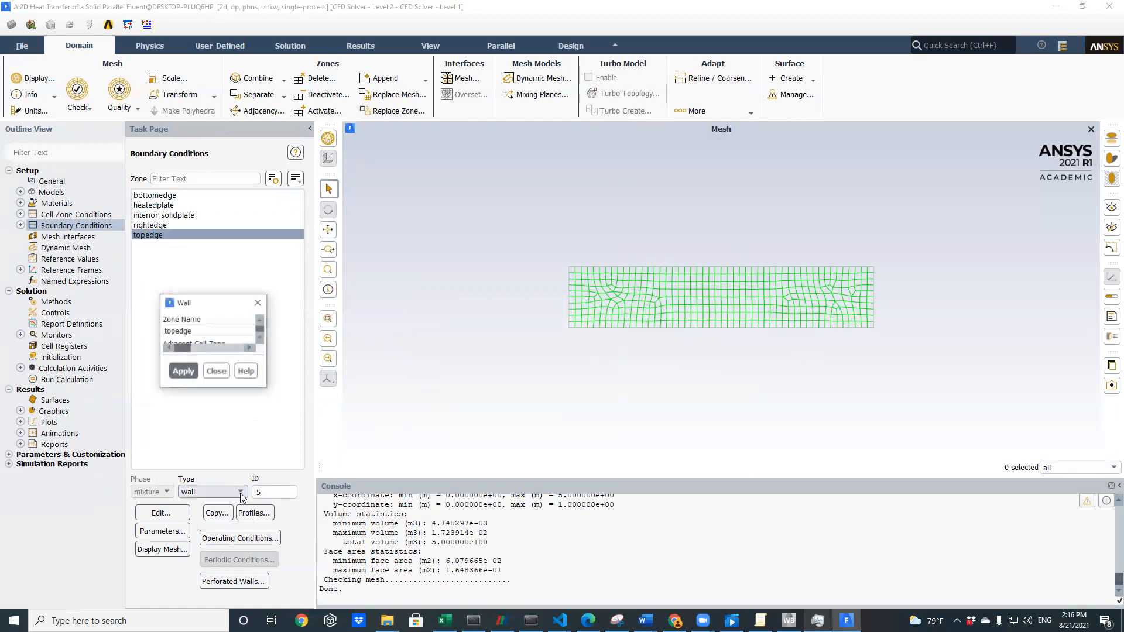
click(368, 541)
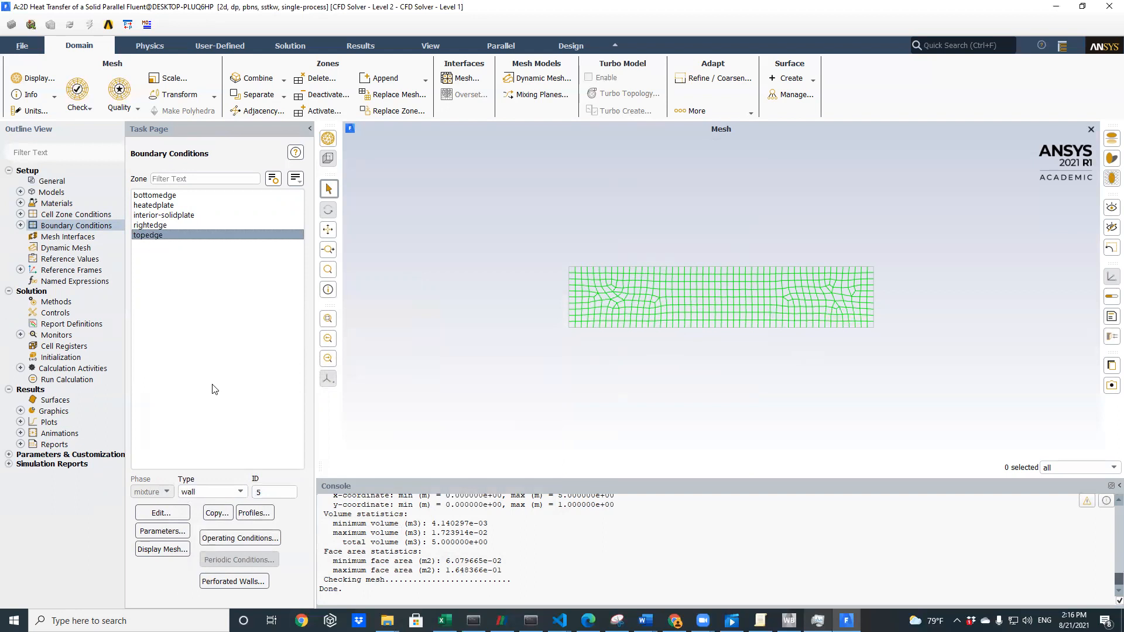
click(226, 491)
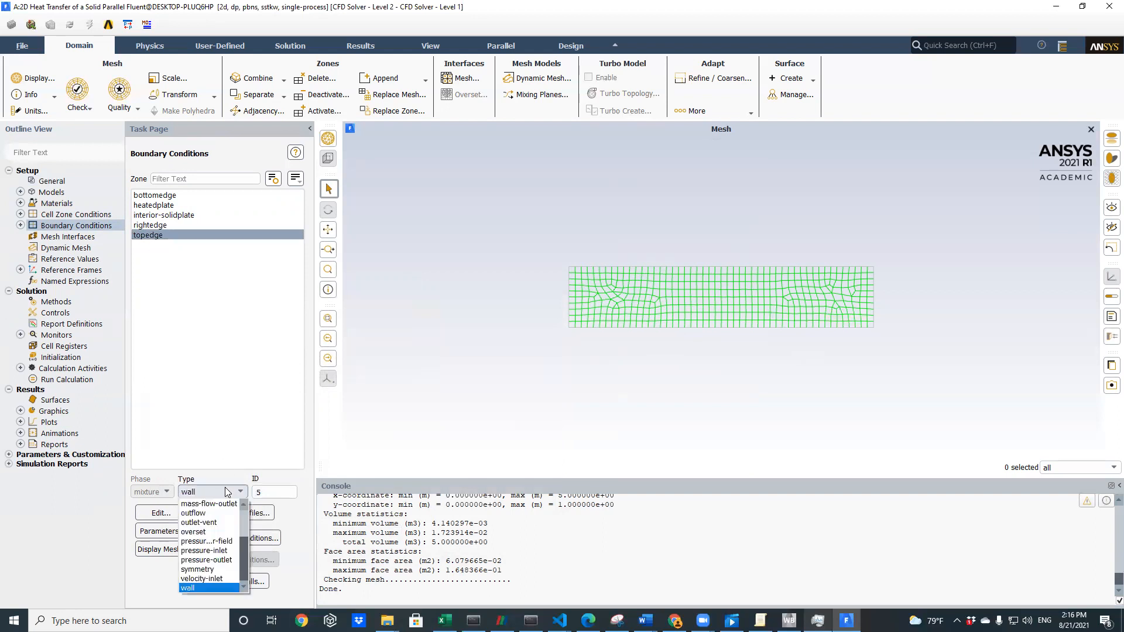
click(198, 570)
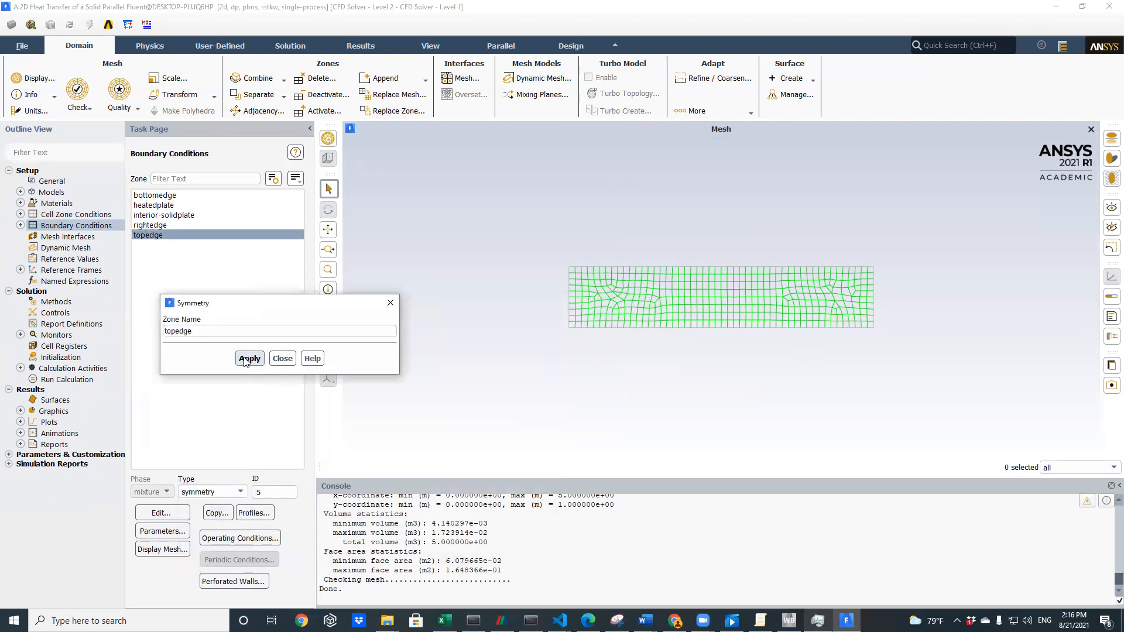
click(247, 359)
click(284, 359)
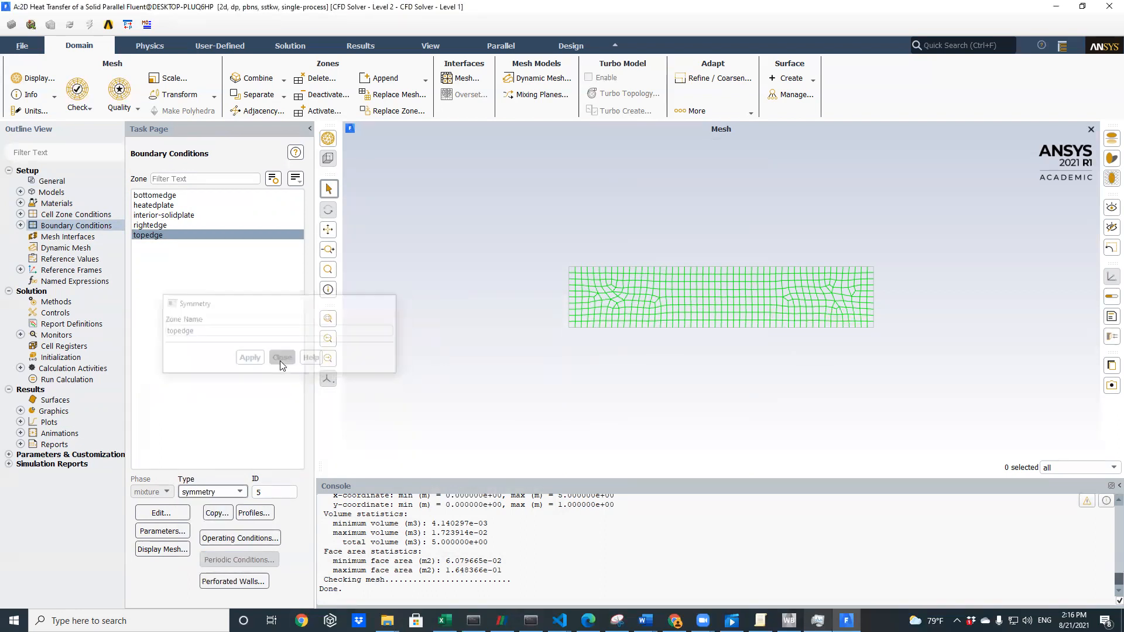
Look through the boundary types available for topedge, keep symmetry selected and close its settings
click(239, 492)
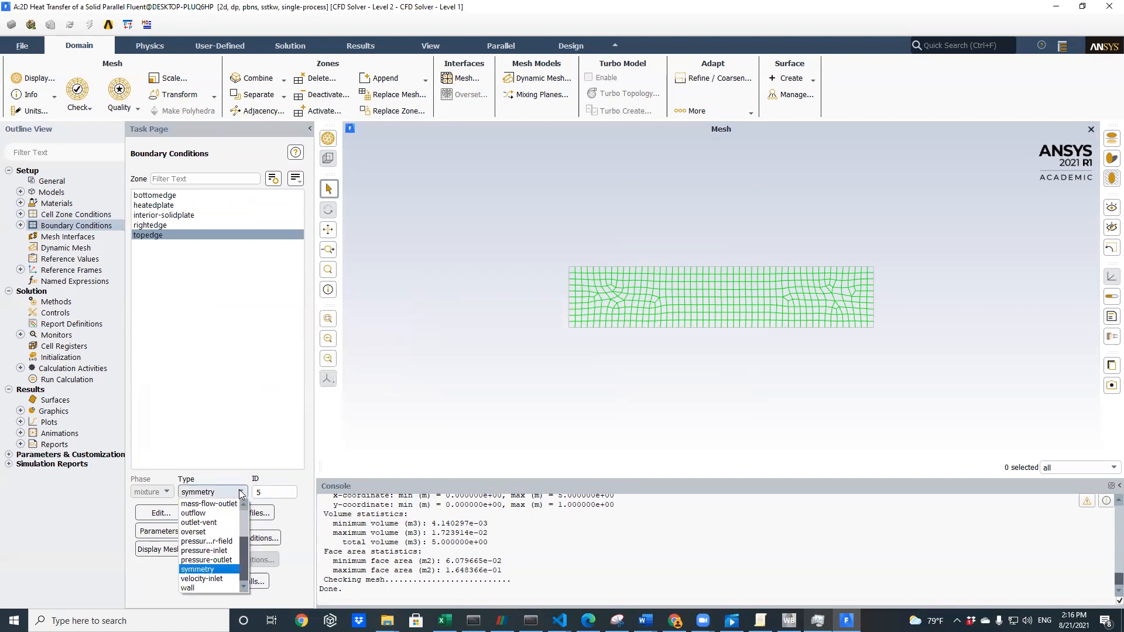
scroll(246, 542, up, 2)
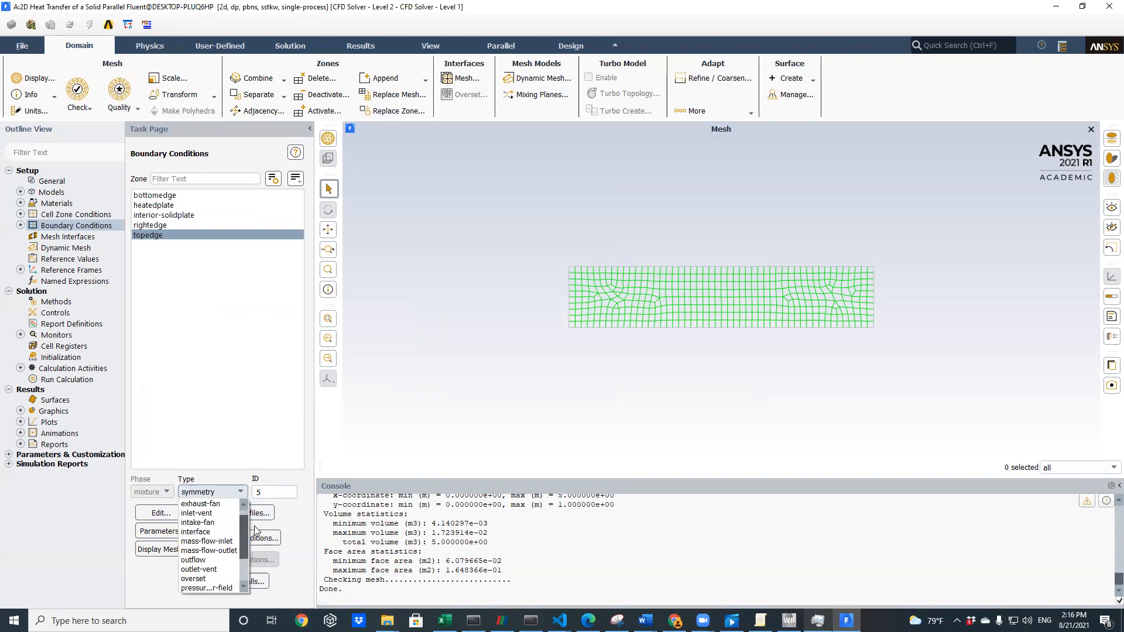
scroll(255, 530, down, 2)
click(227, 569)
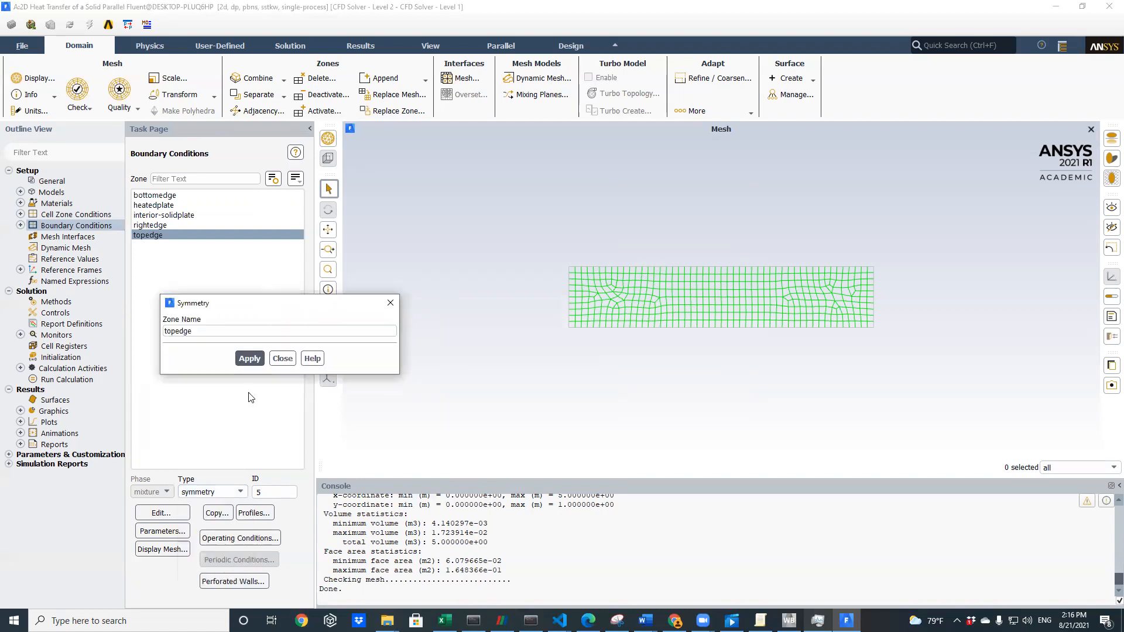
click(282, 358)
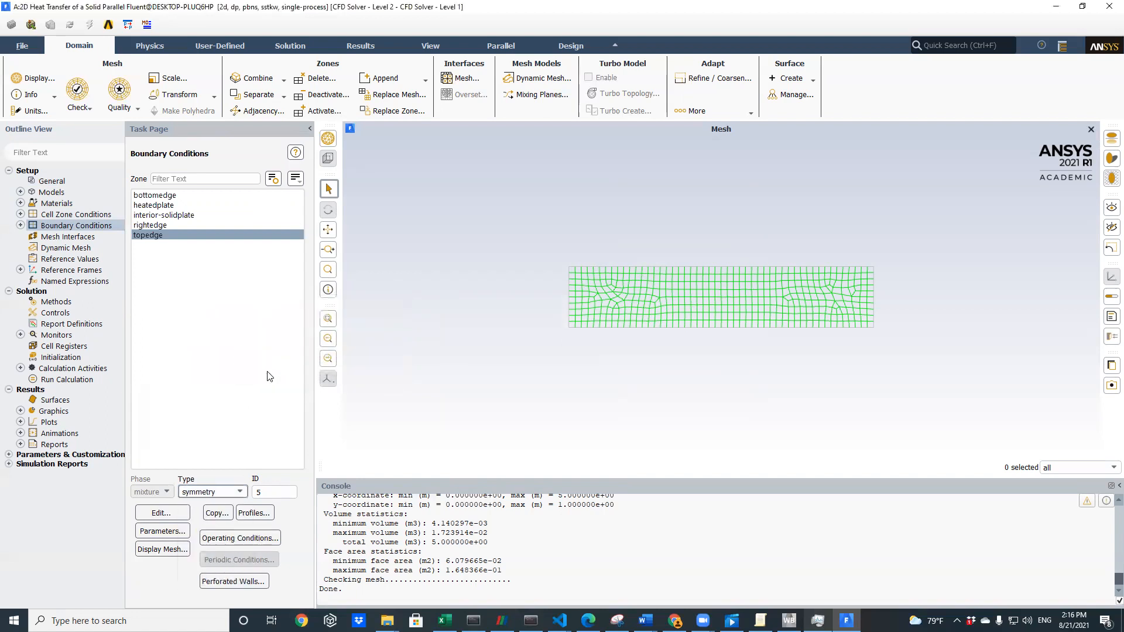
Open the rightedge zone's wall settings, review its thermal conditions and close them
click(167, 225)
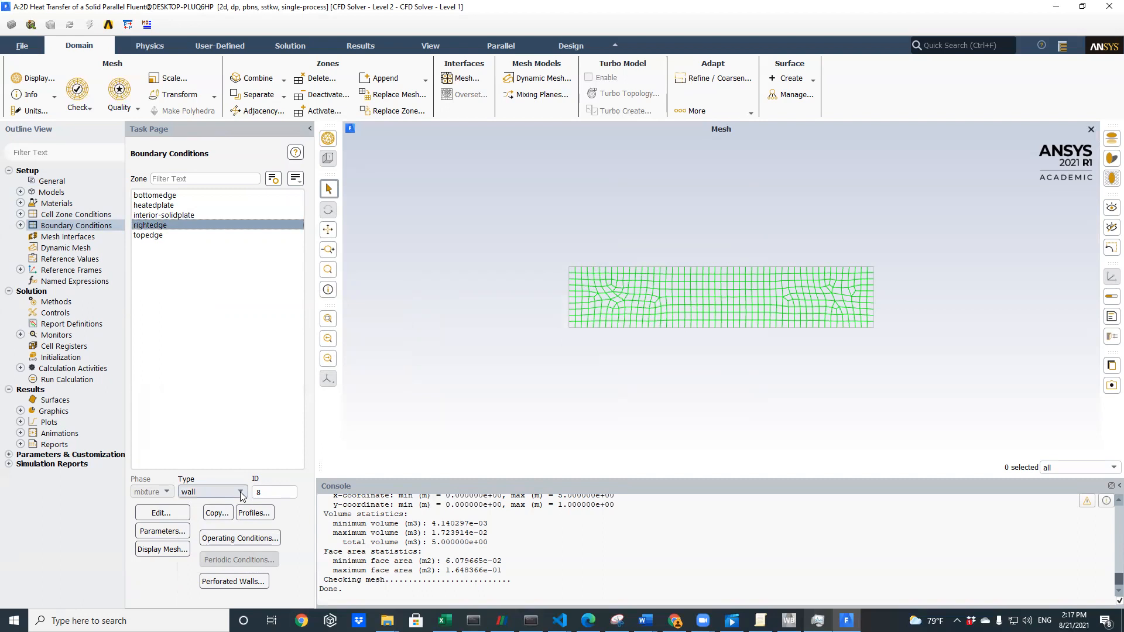
click(160, 225)
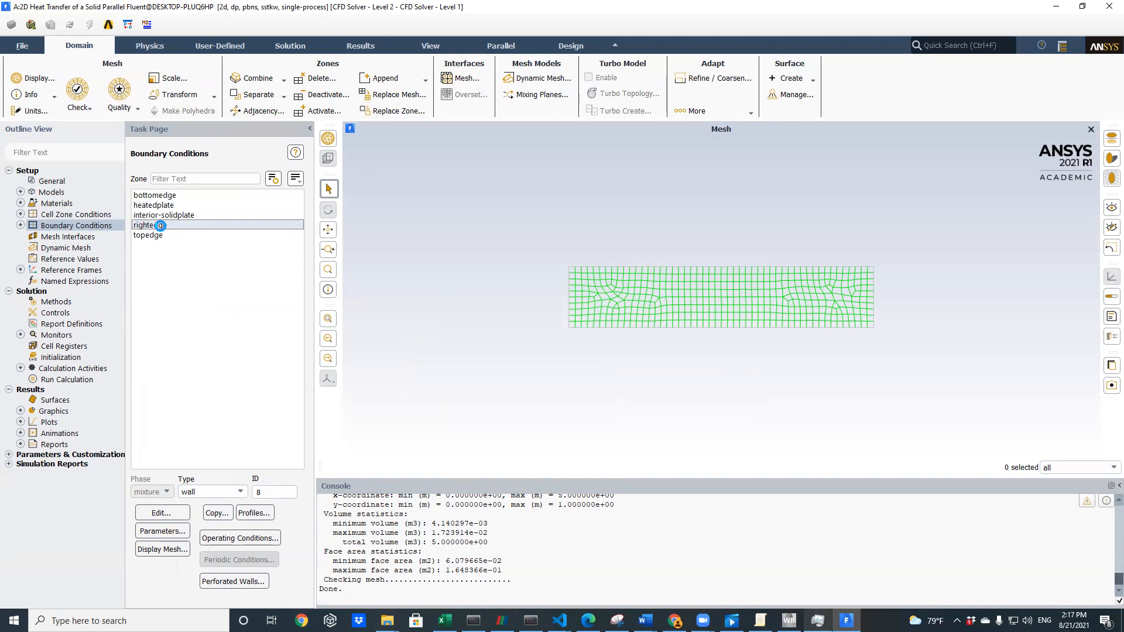
double_click(160, 226)
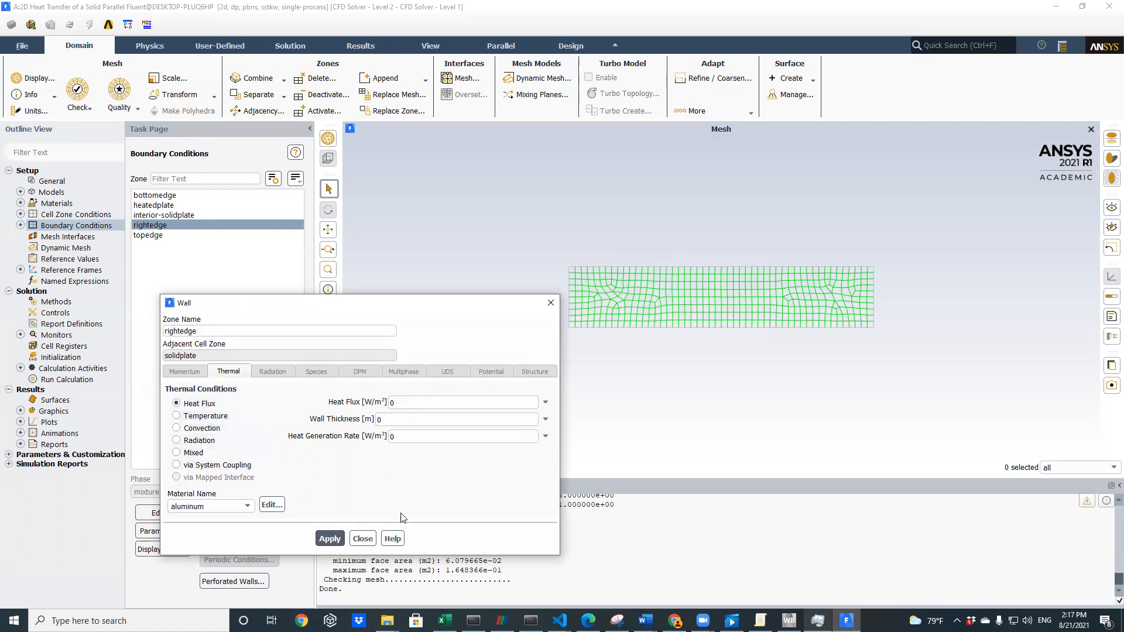
click(363, 540)
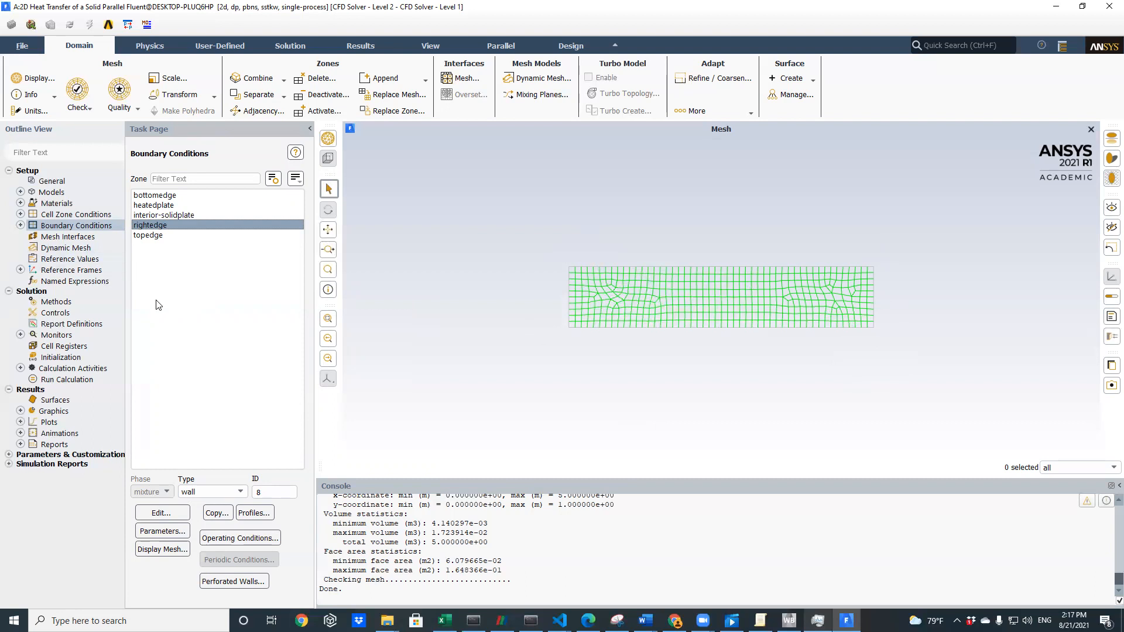
click(149, 236)
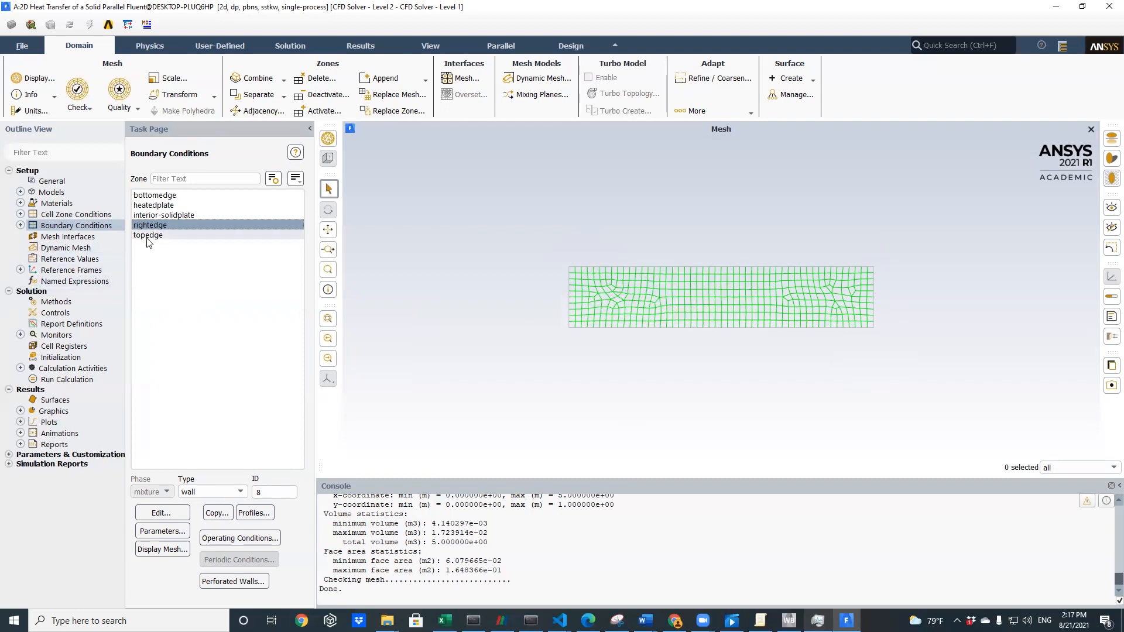
Open the heatedplate zone's wall settings and switch its thermal condition to Temperature
click(155, 206)
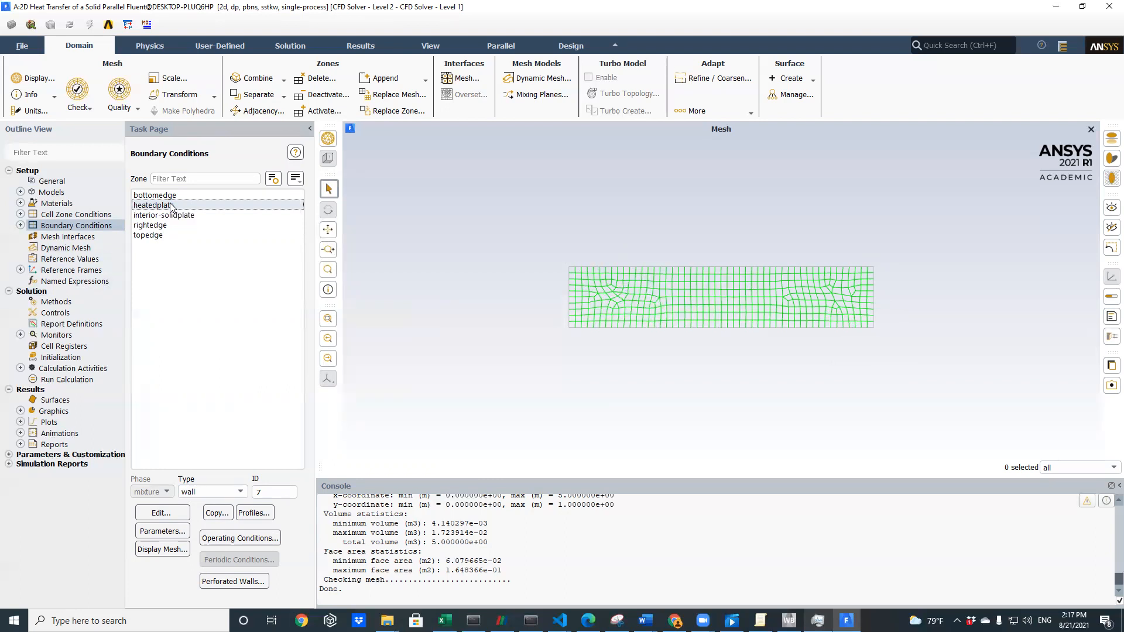
click(170, 206)
scroll(568, 293, up, 5)
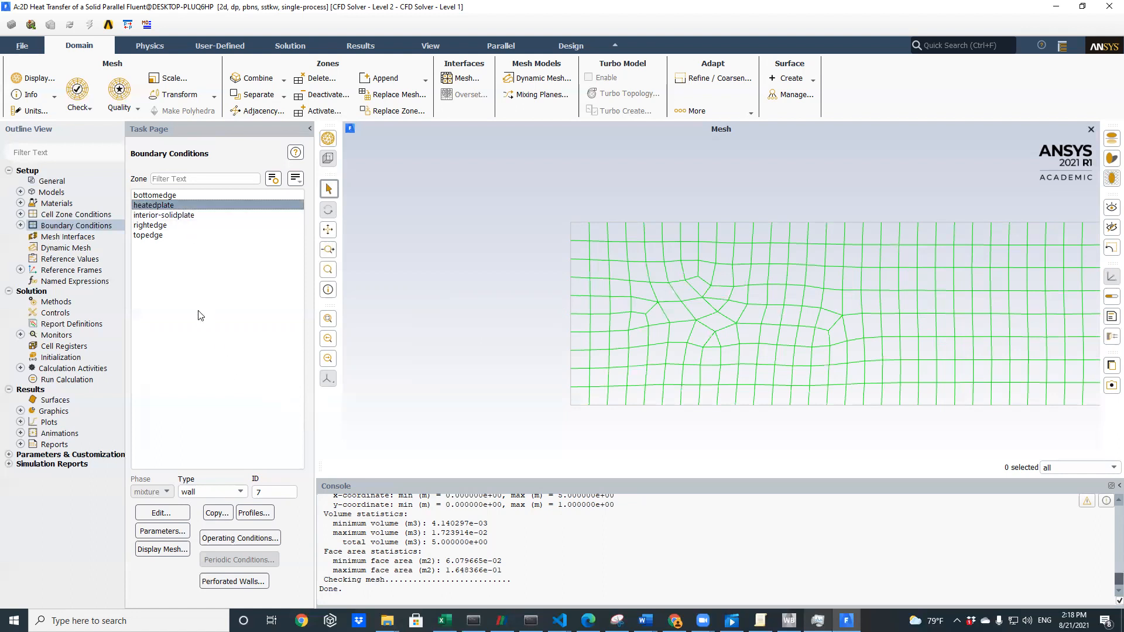
double_click(142, 202)
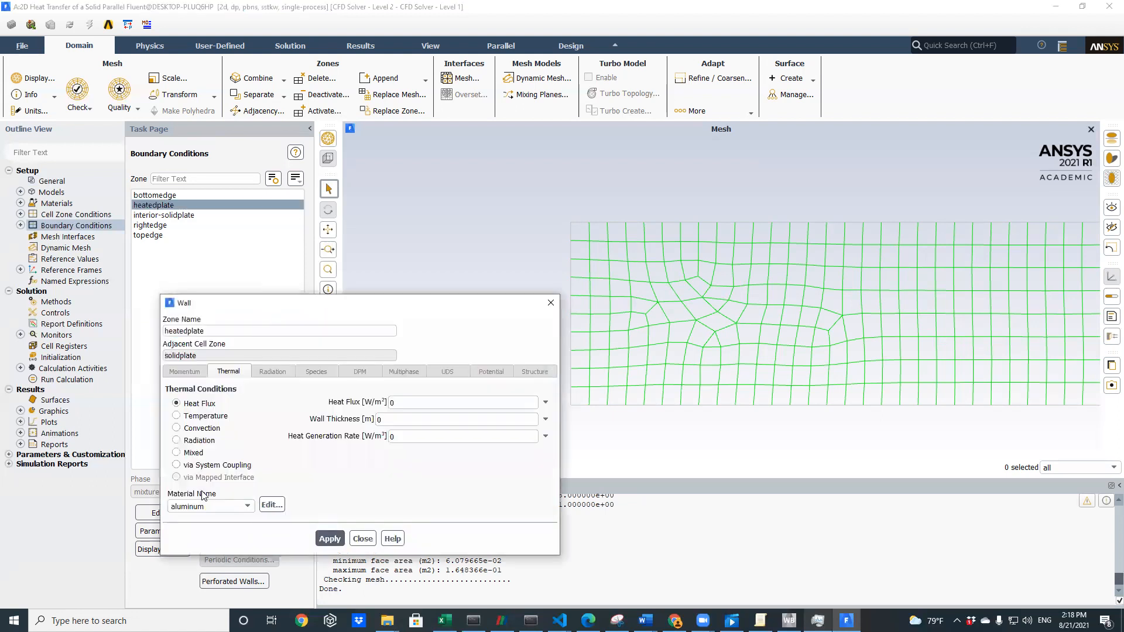
click(176, 417)
click(545, 403)
click(277, 388)
double_click(425, 403)
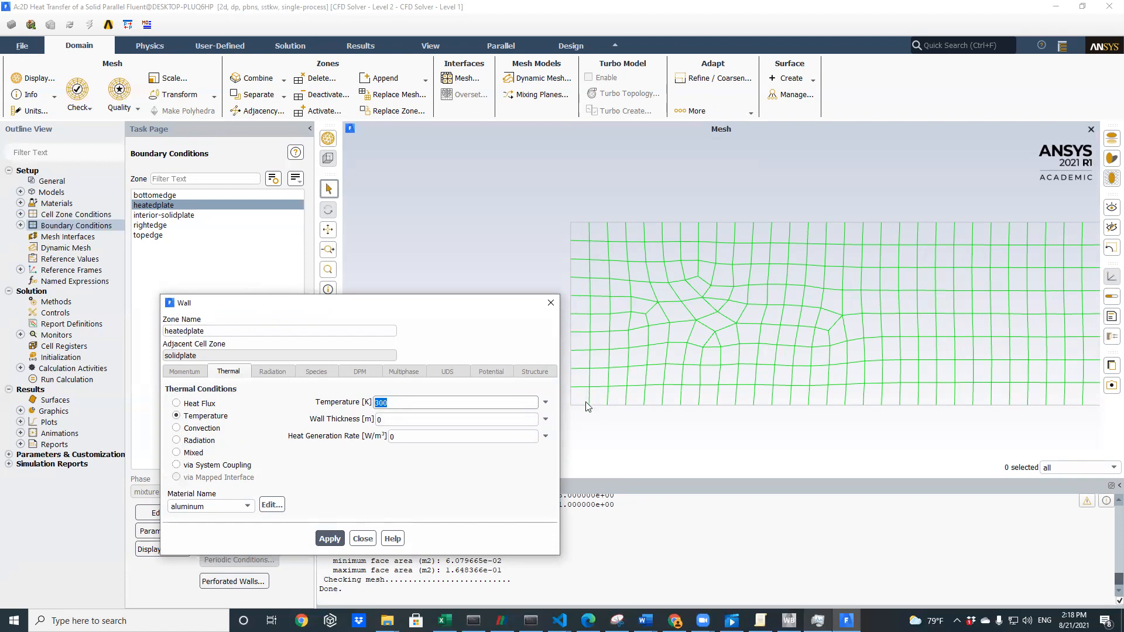
Create a new named expression for the heatedplate wall temperature and name it Linear_var
click(546, 402)
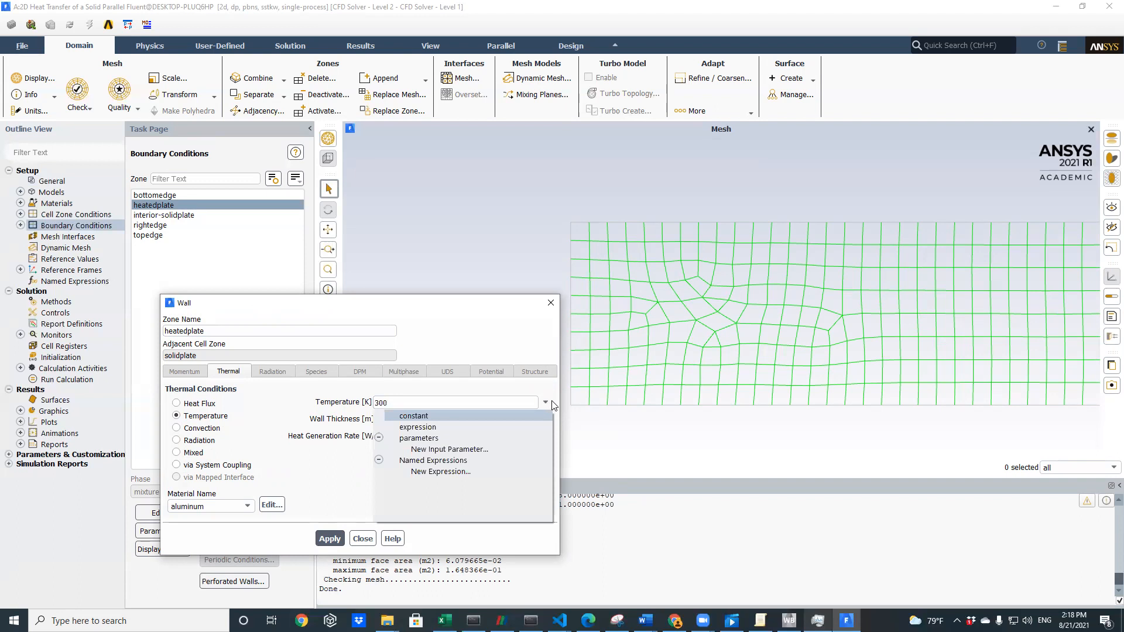
click(484, 471)
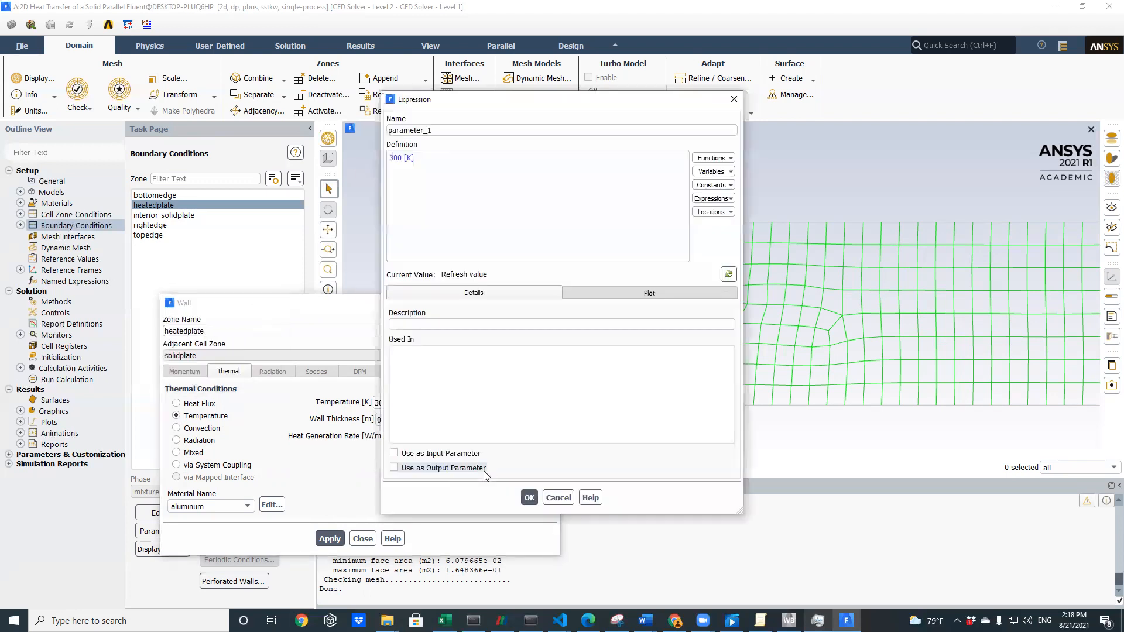
double_click(438, 130)
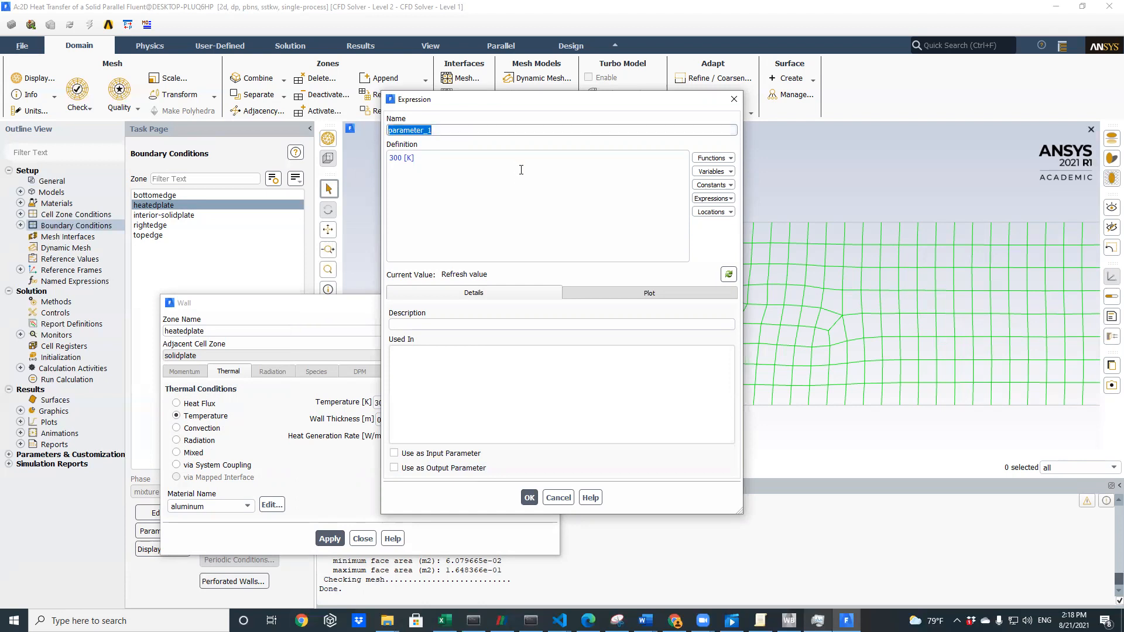
text(Linear_var)
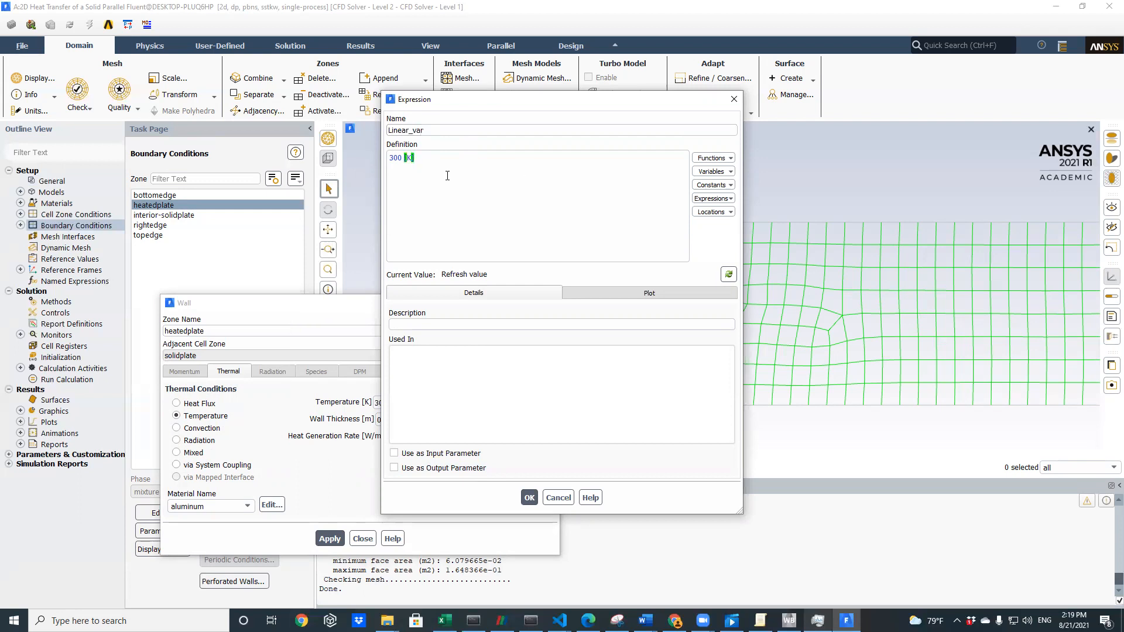
Clear the default definition of the Linear_var expression, then move and enlarge the Expression dialog
drag(415, 158, 403, 158)
click(447, 156)
drag(415, 158, 390, 160)
click(477, 171)
mouse_move(412, 161)
mouse_down()
mouse_move(387, 166)
mouse_move(391, 157)
mouse_up()
key(BackSpace)
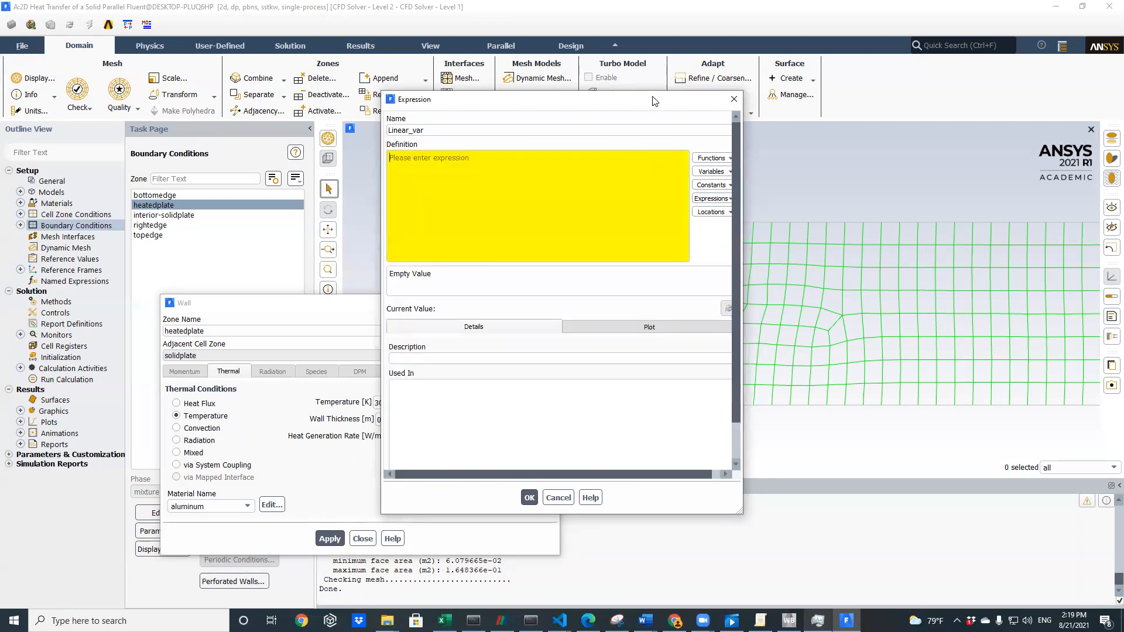
drag(649, 104, 449, 99)
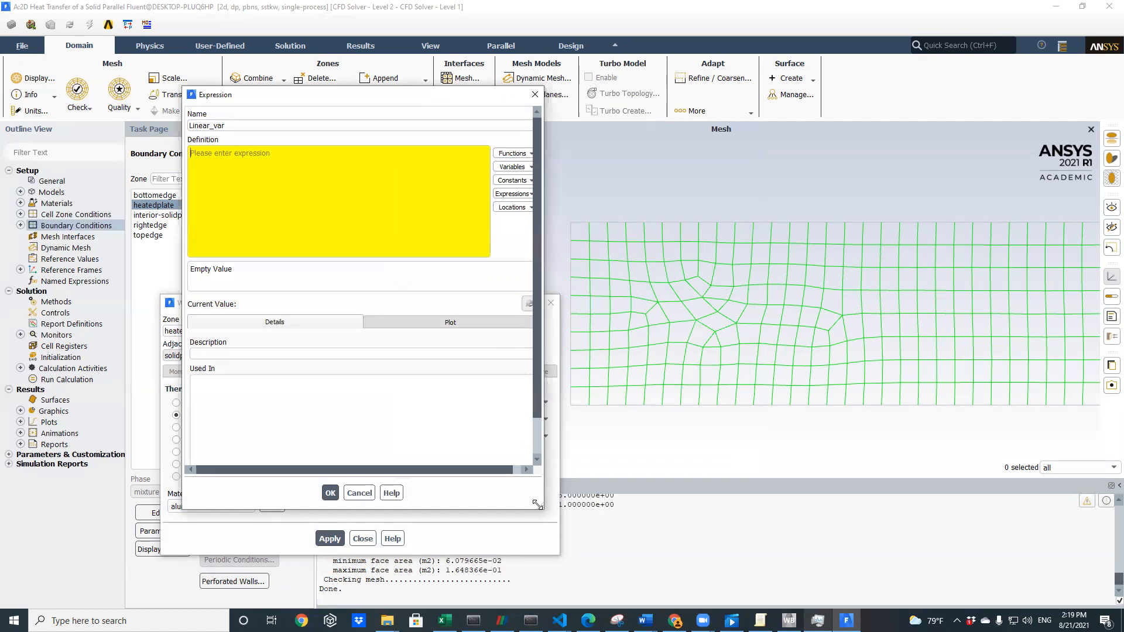
drag(537, 505, 622, 541)
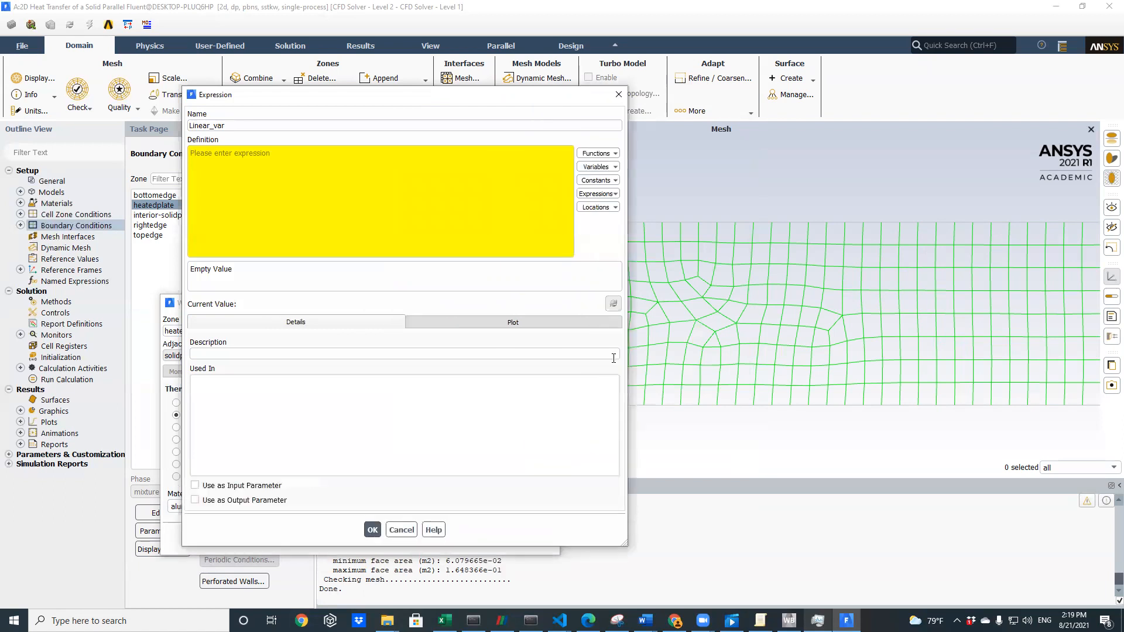
Begin the Linear_var definition with the mesh y-coordinate variable Position.y, followed by a multiplication operator
click(596, 167)
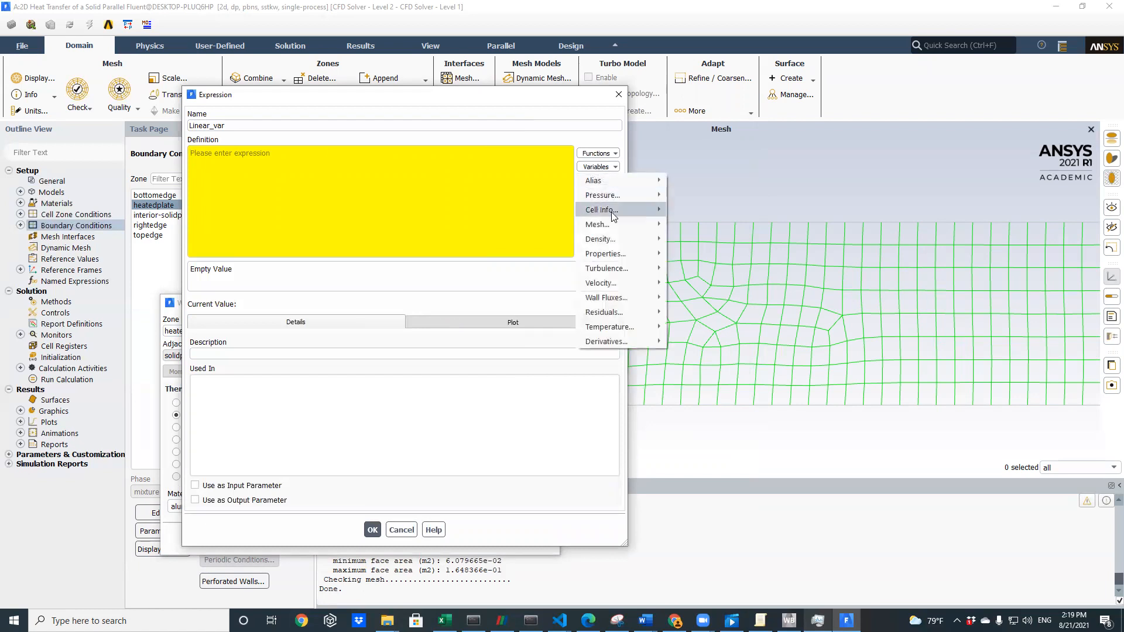
mouse_move(609, 226)
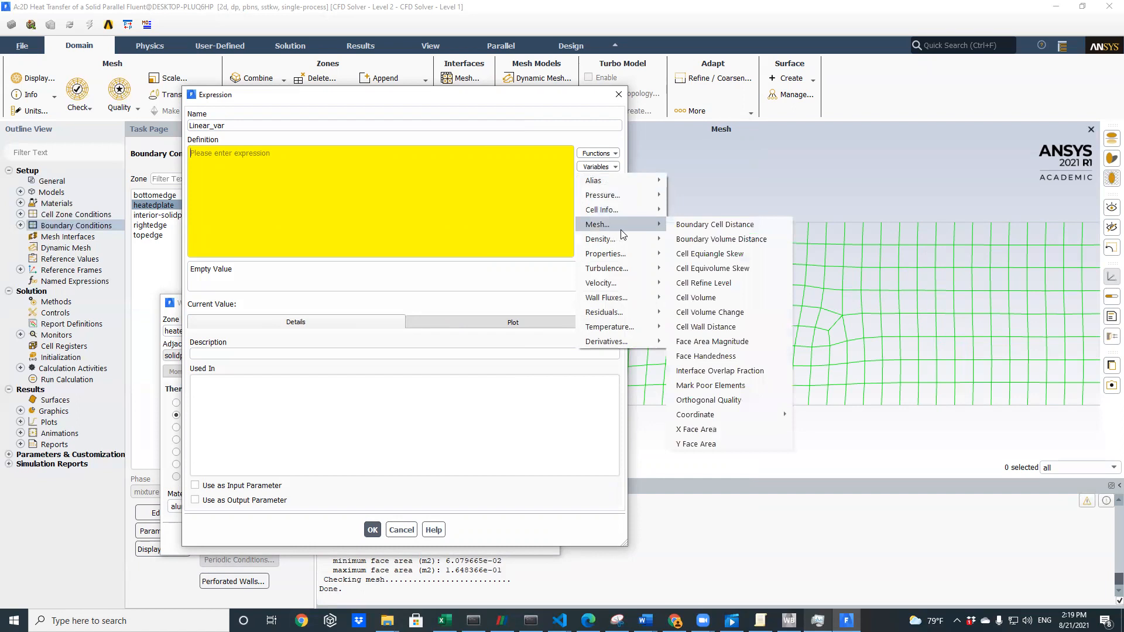
mouse_move(737, 417)
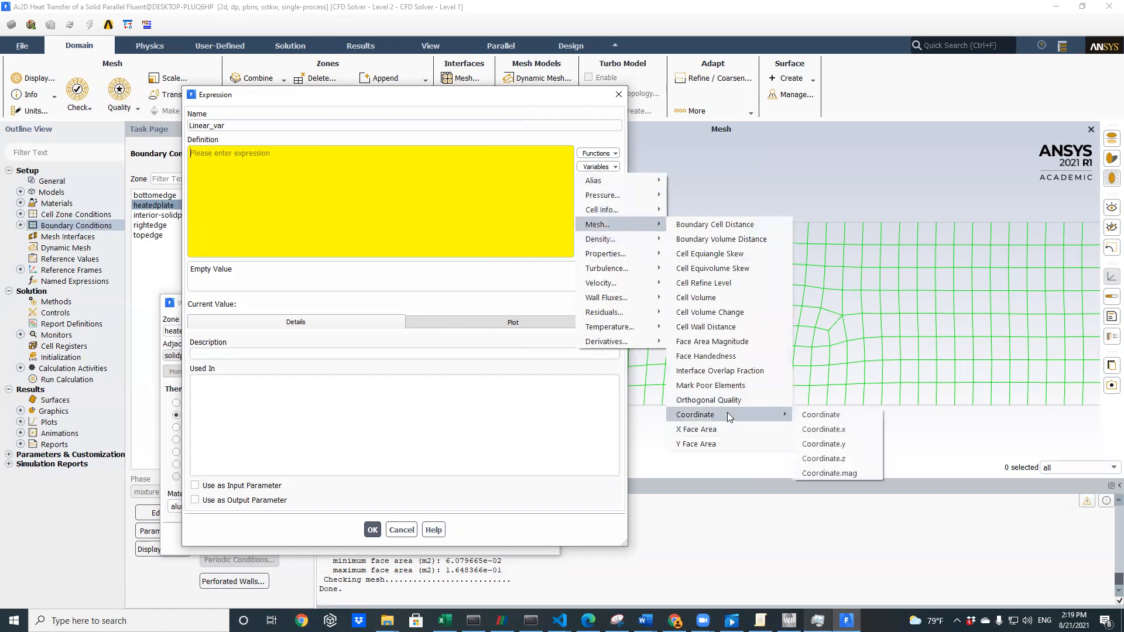
click(849, 447)
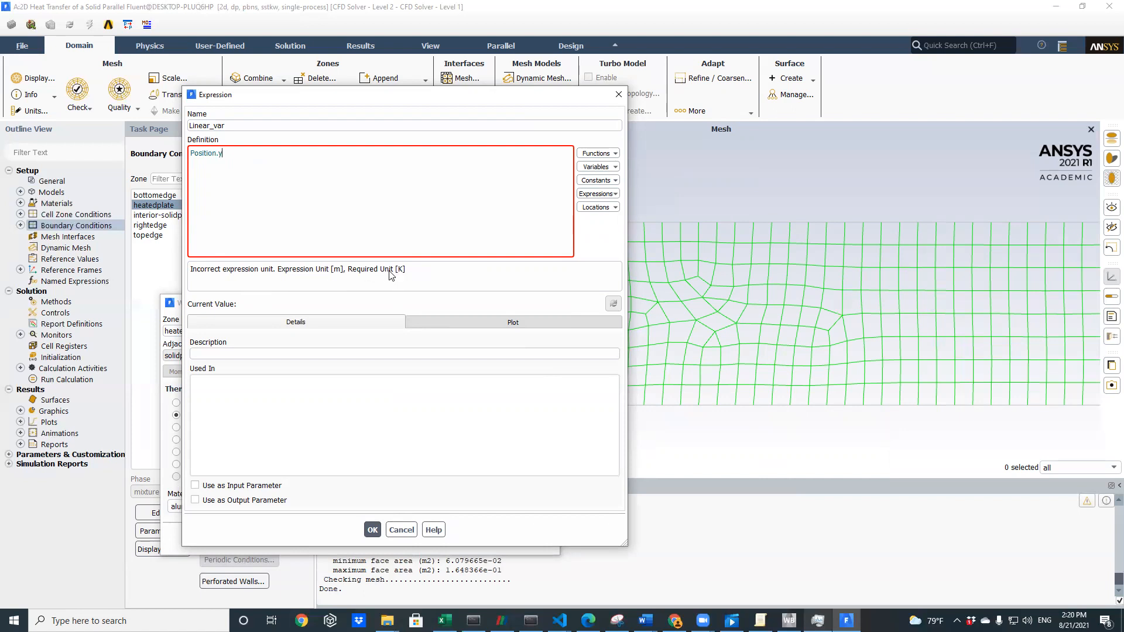
key(ctrl)
key(ctrl)
key(ctrl)
key(Caps_Lock)
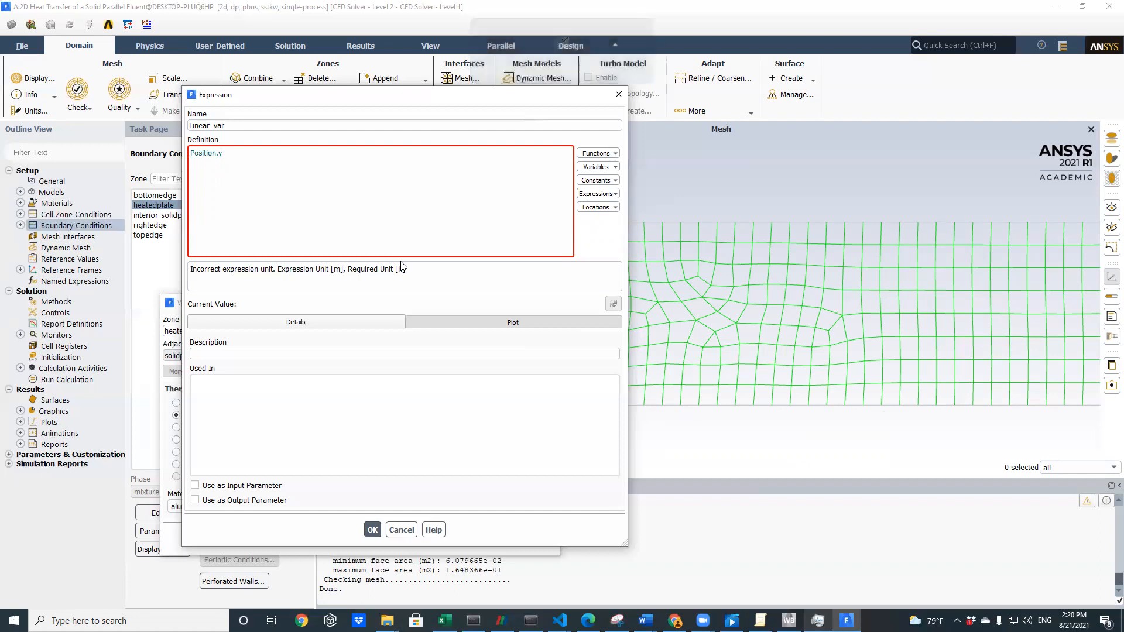
text(*)
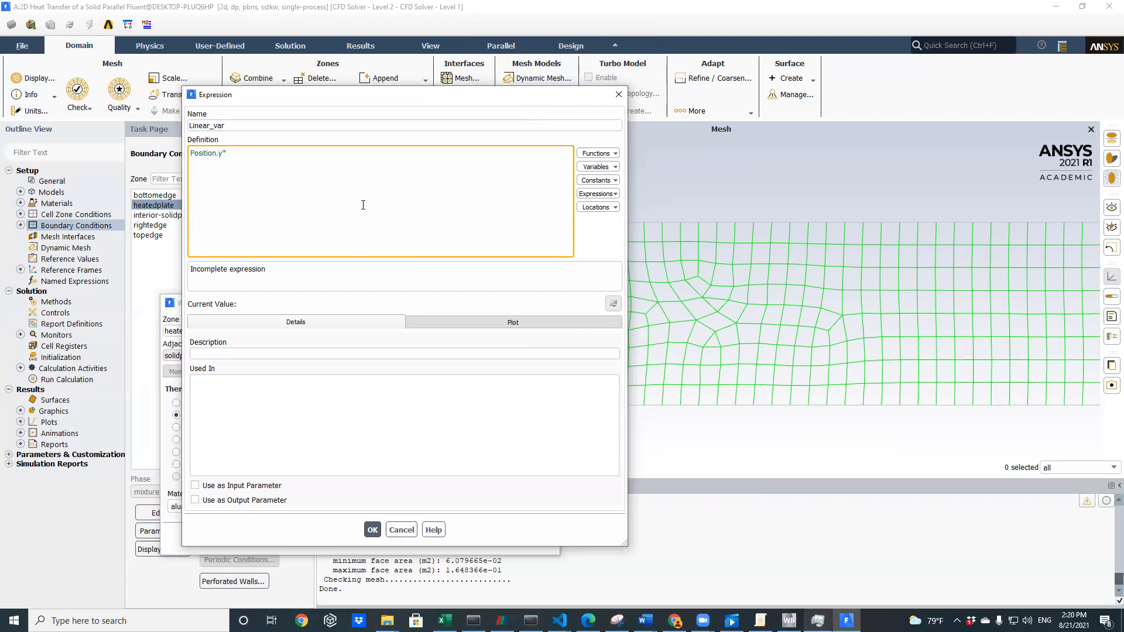
Complete the Linear_var expression as Position.y*1 [K]/1 [m] and accept it as the heatedplate temperature
text(1)
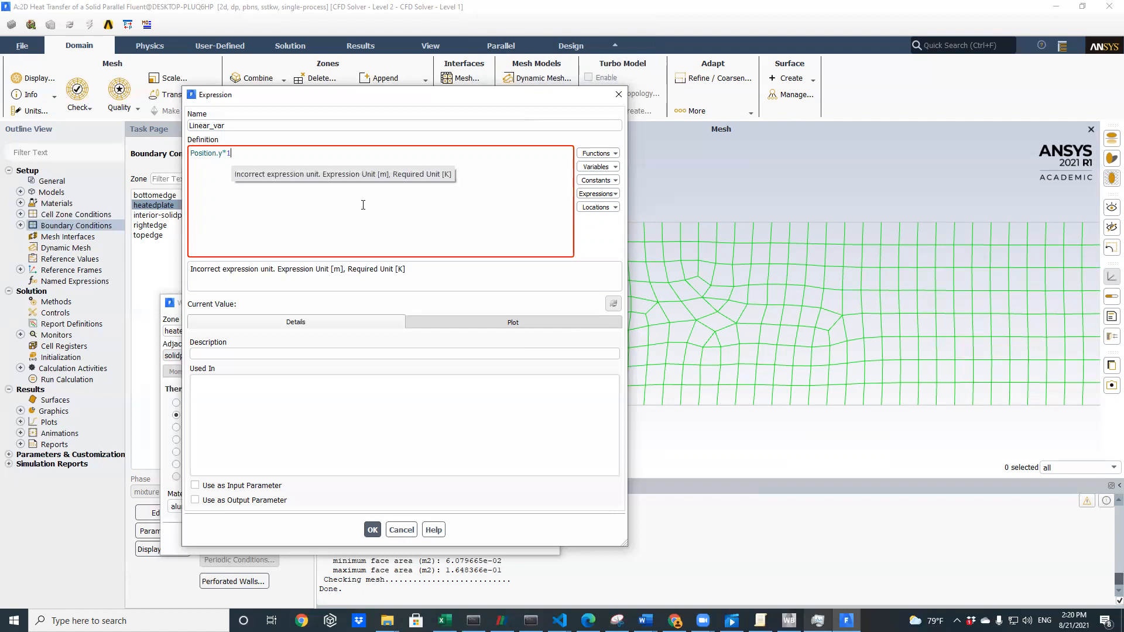
text( [K])
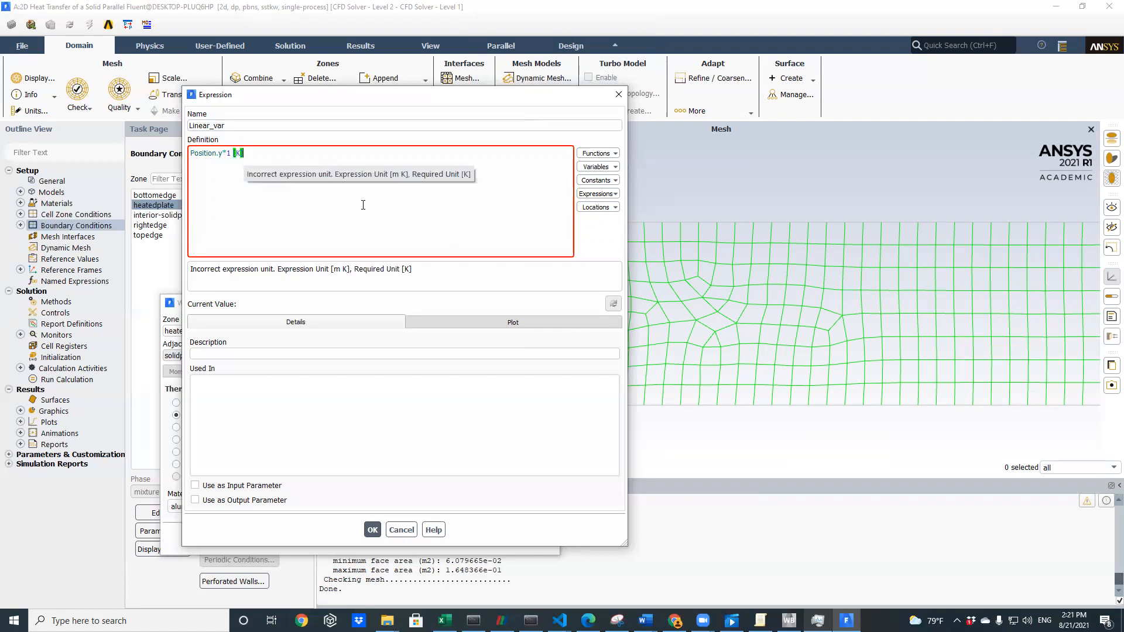
text(/)
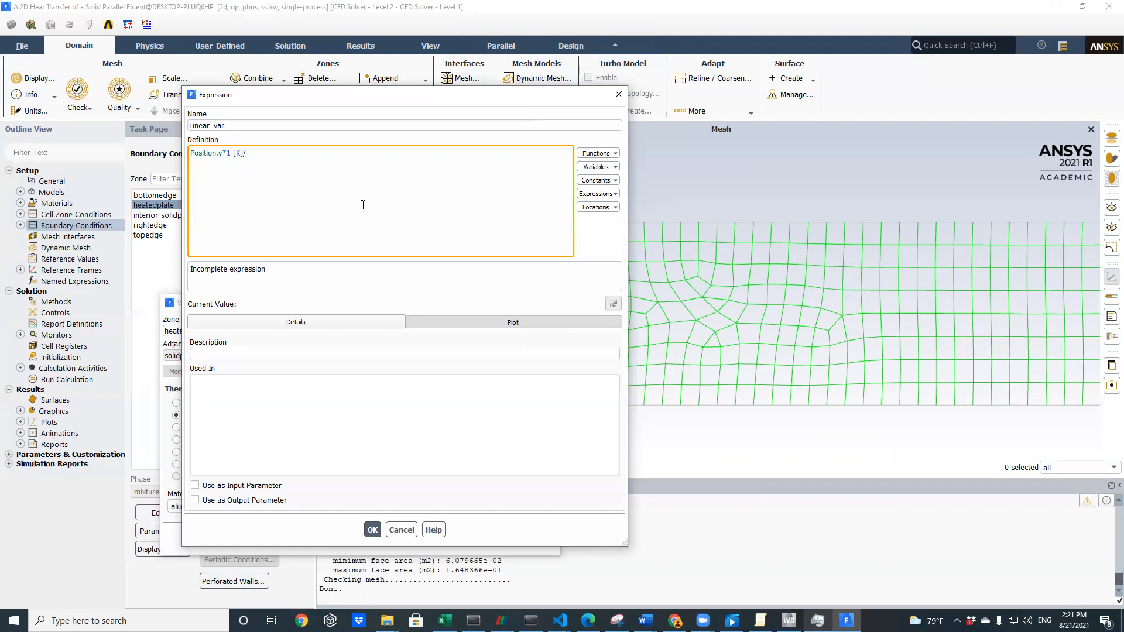
text(1)
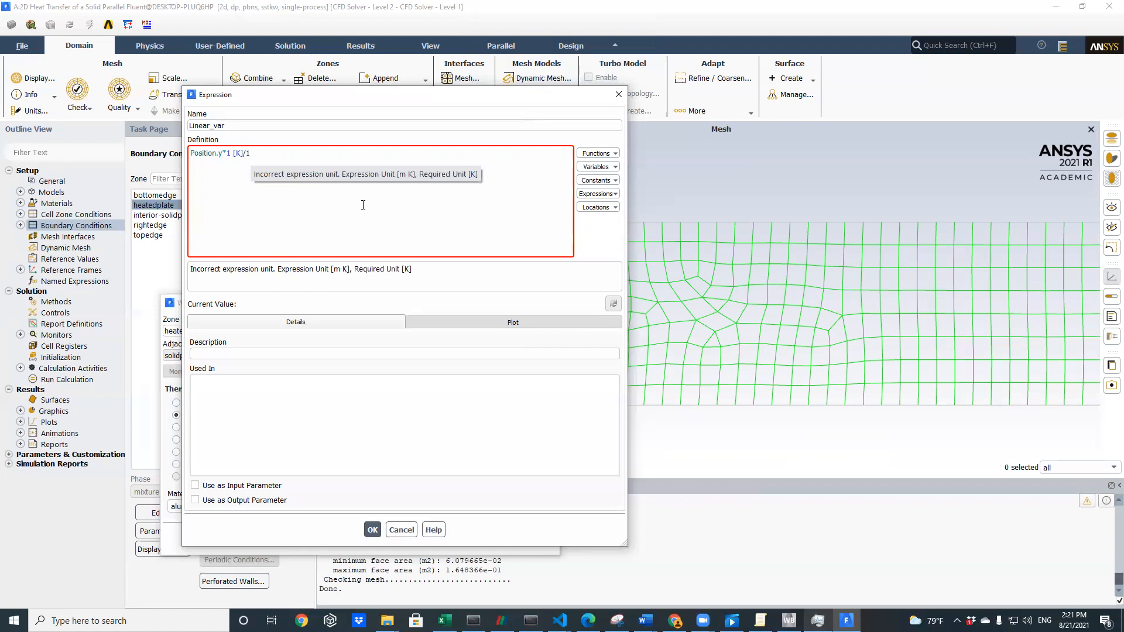
text( [m)
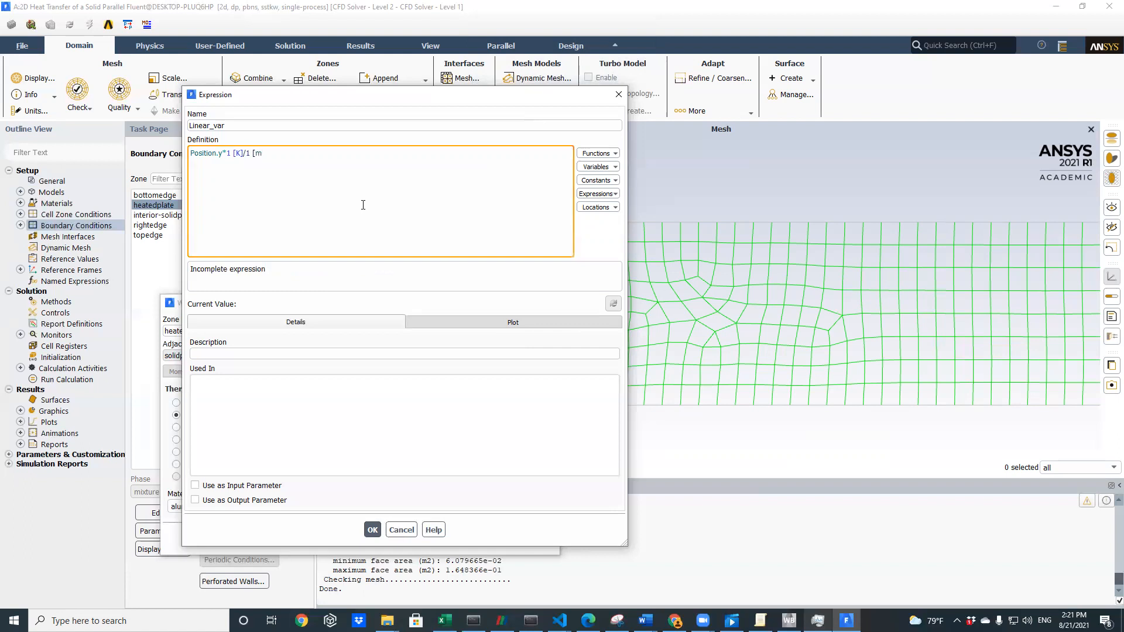
text(])
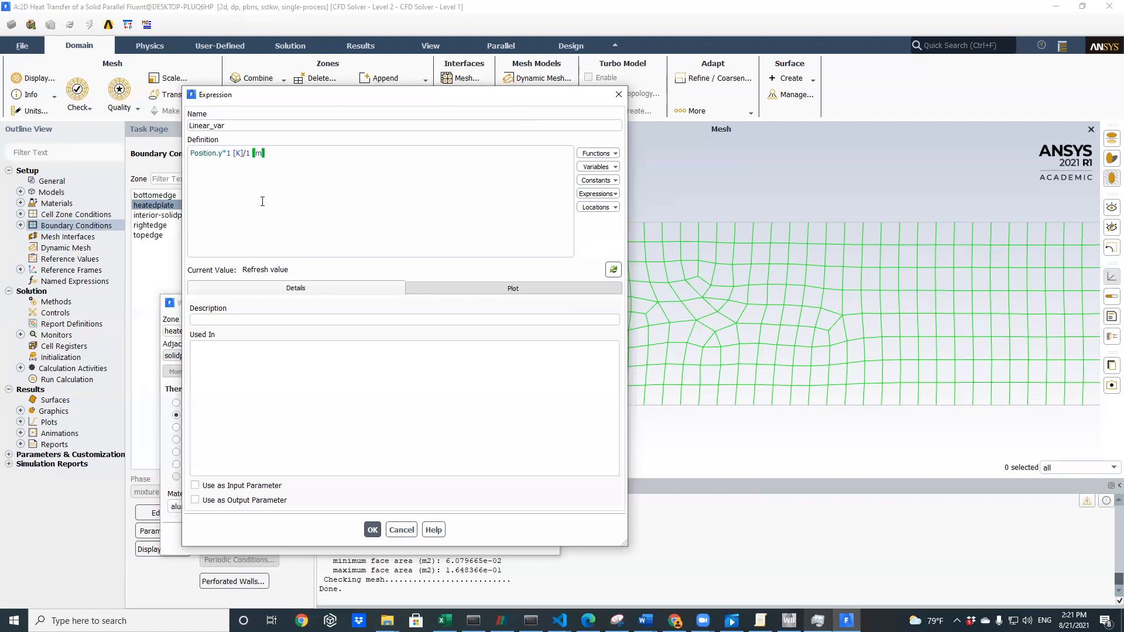
click(371, 531)
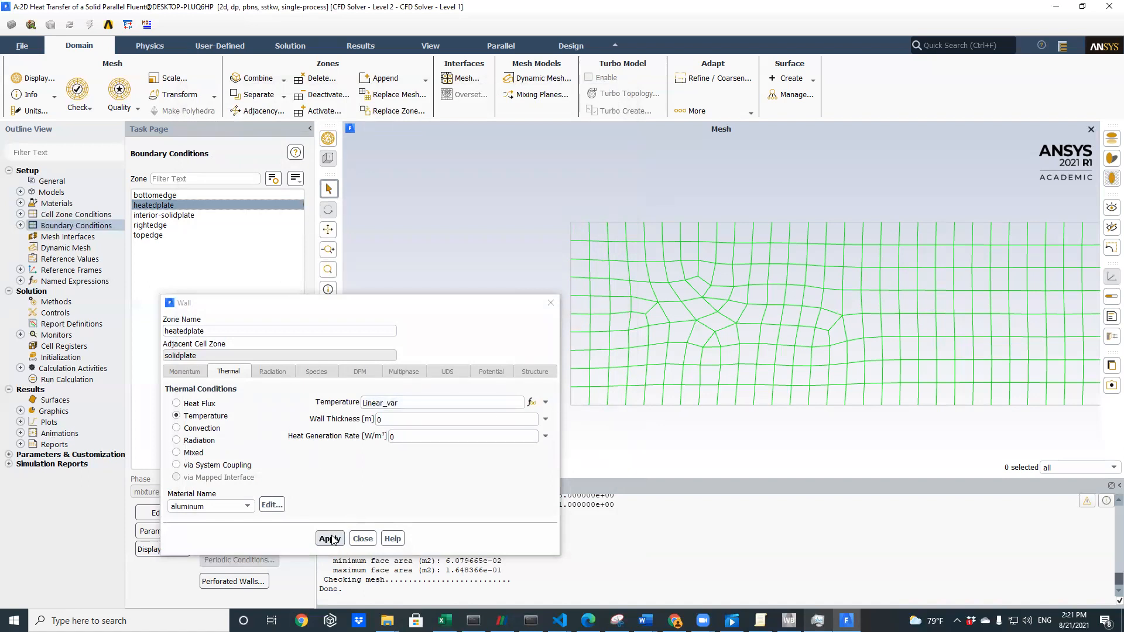
Change the heatedplate wall material to copper, apply the boundary condition and close its settings
click(214, 506)
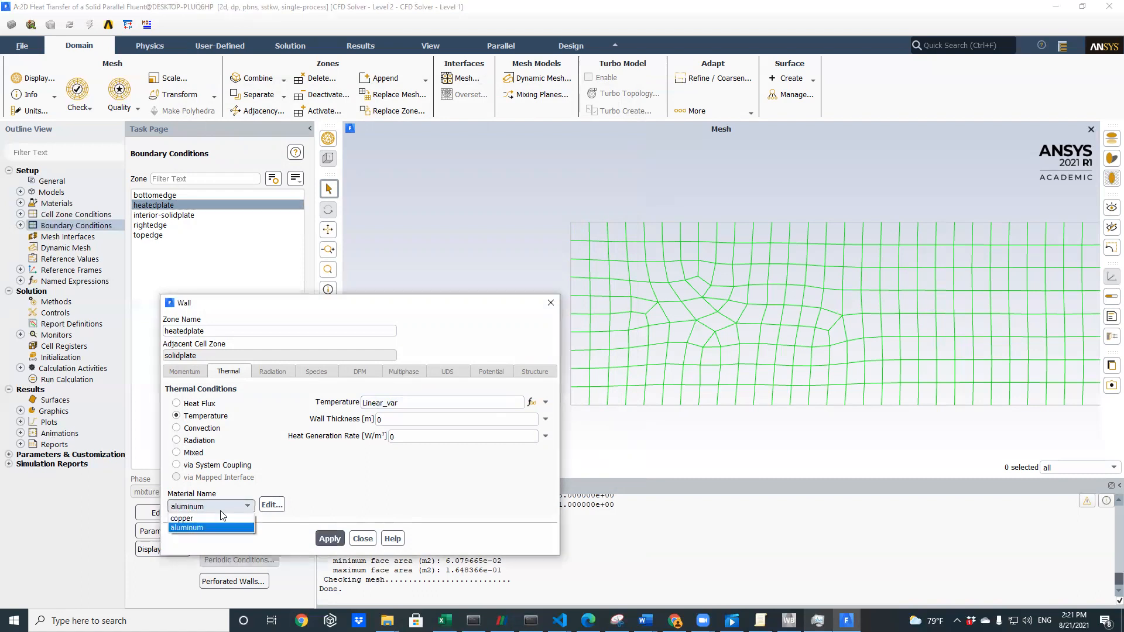
click(214, 526)
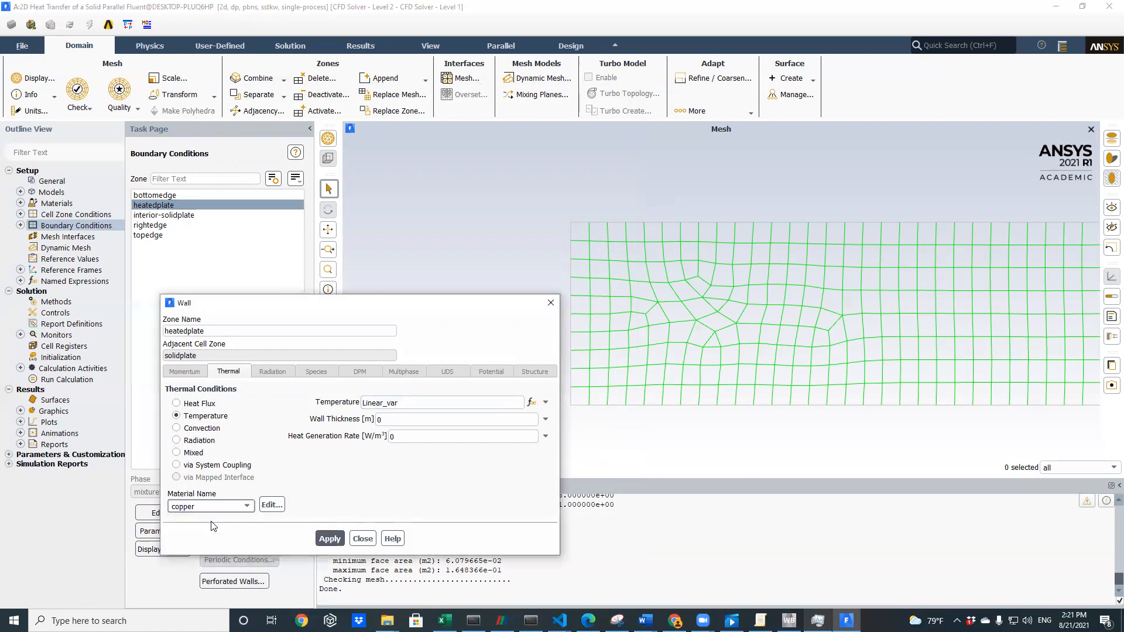
click(330, 547)
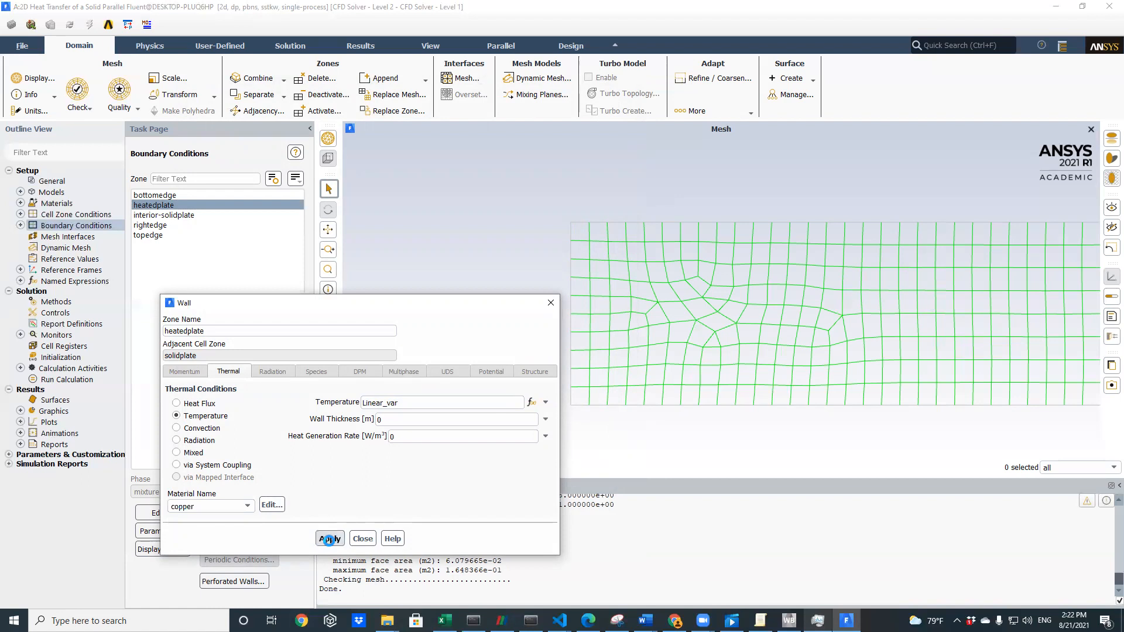
click(363, 539)
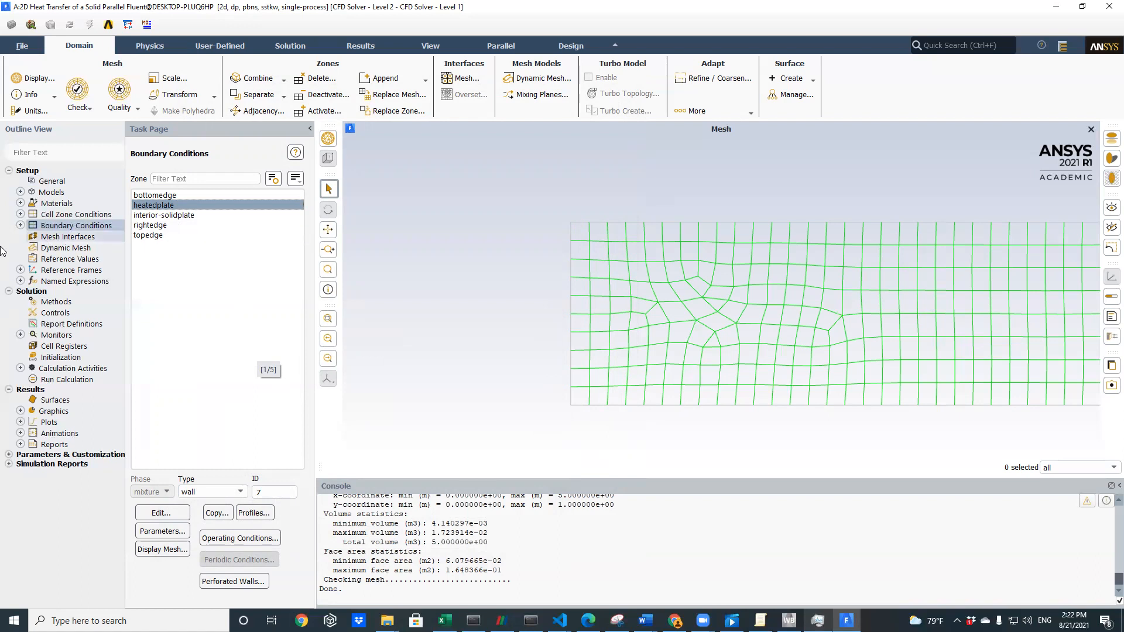
Collapse the Setup branch and save the project, checking its schematic in Workbench before returning to Fluent
click(20, 226)
click(20, 226)
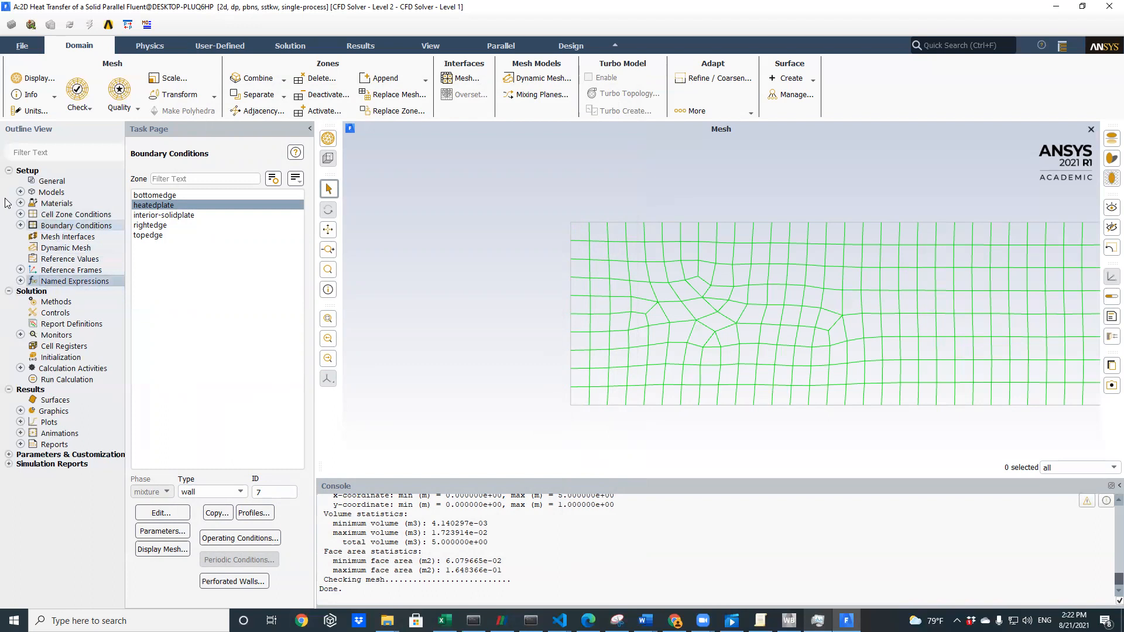
click(9, 171)
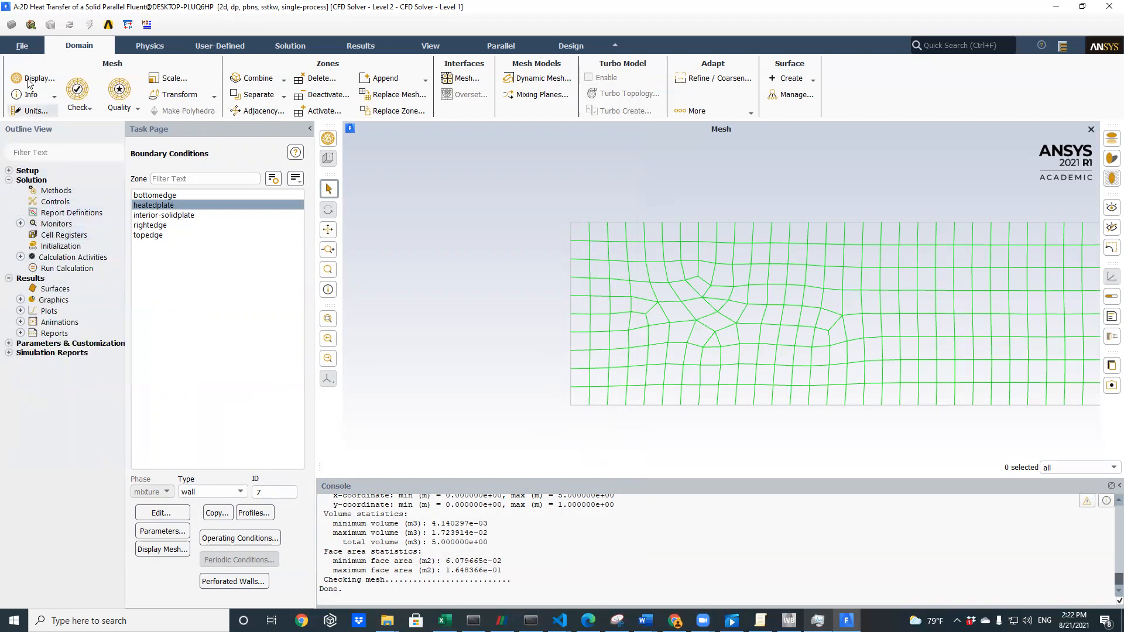
click(22, 46)
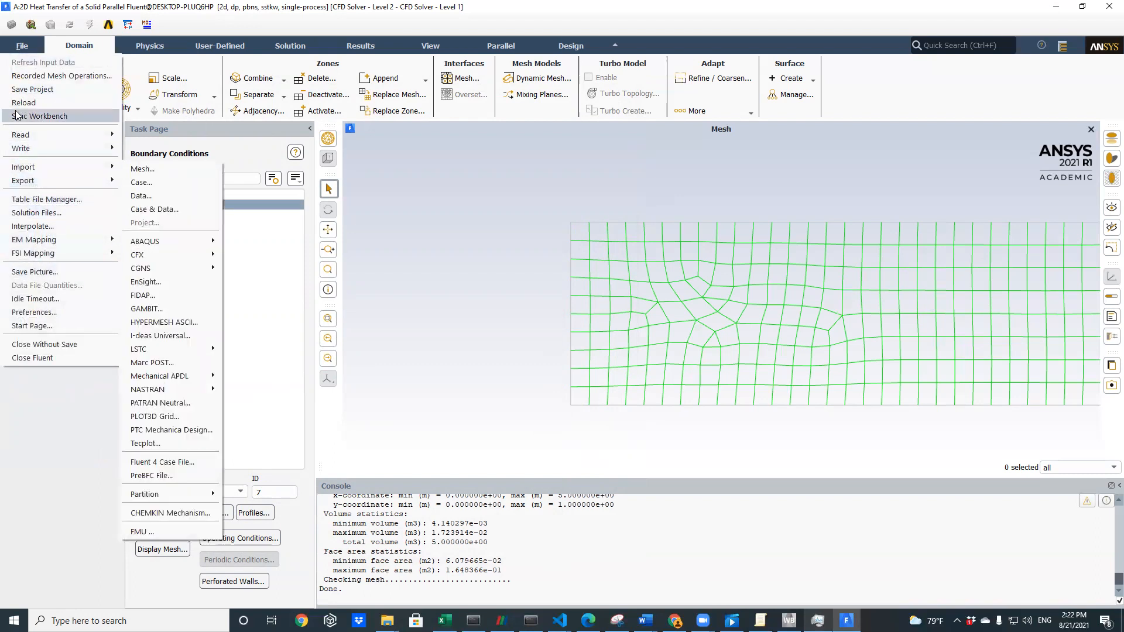
click(32, 89)
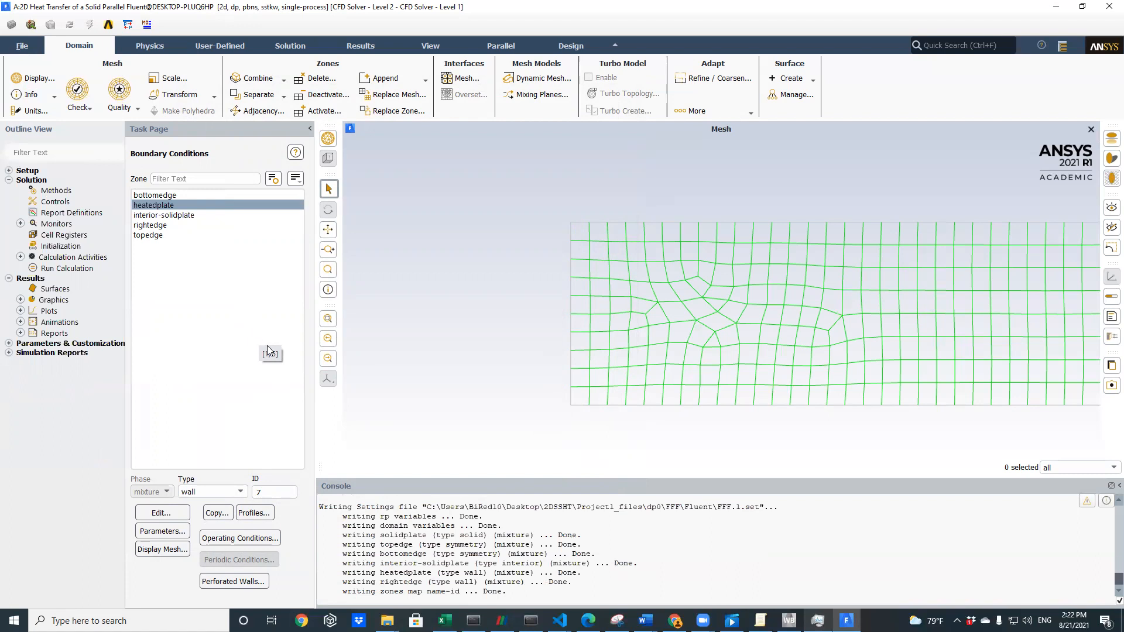
click(789, 621)
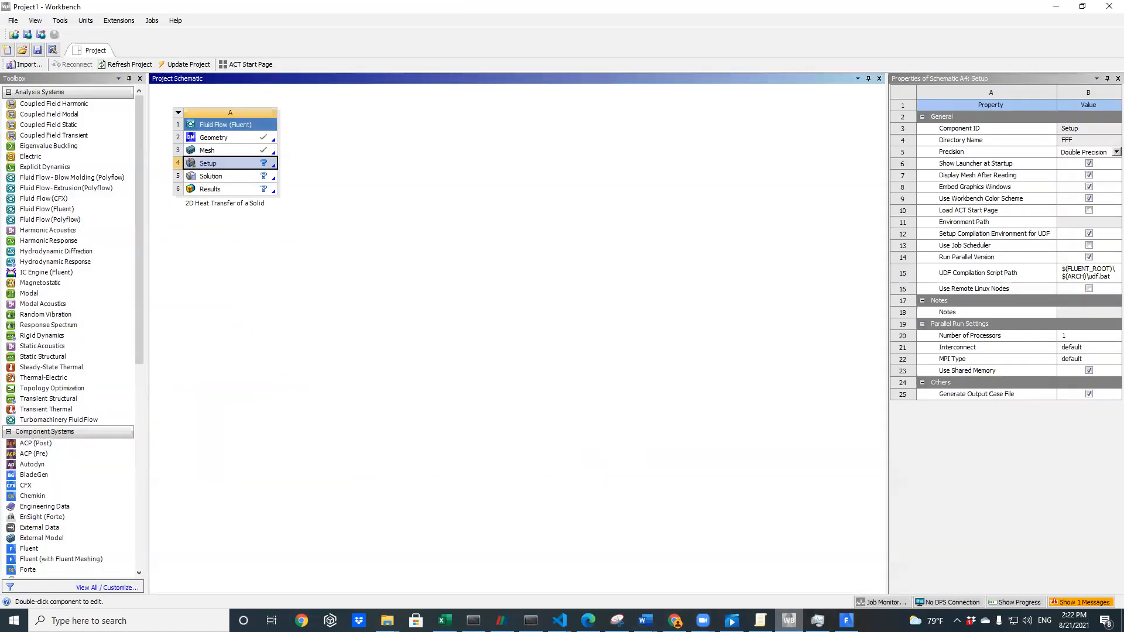
click(846, 621)
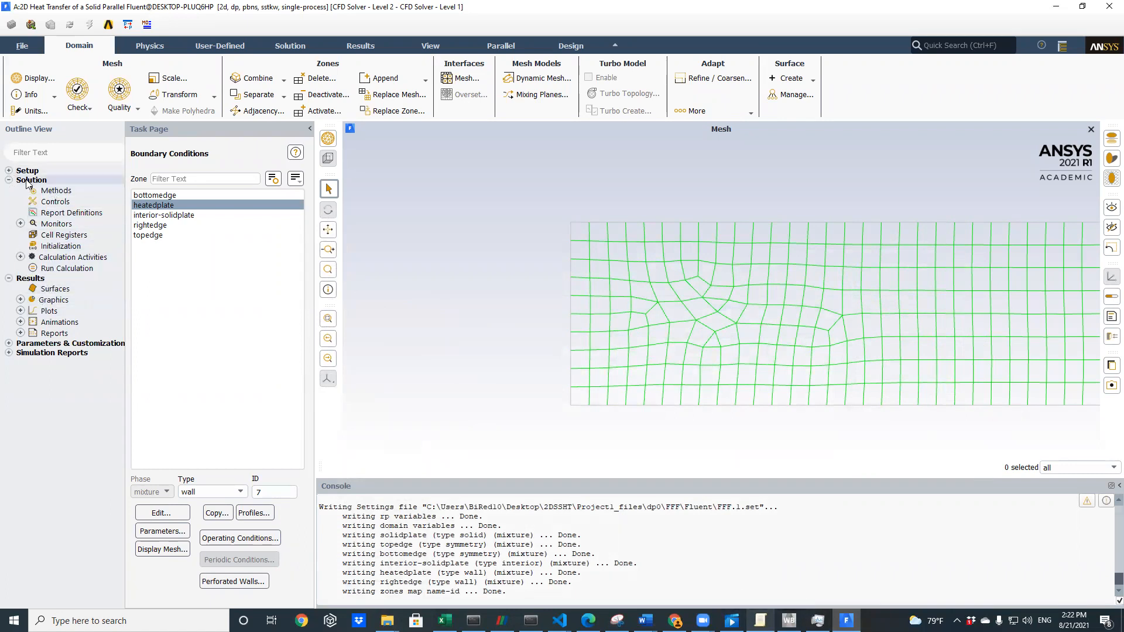
Review the solution methods, including the pressure-velocity coupling scheme and all spatial discretization schemes down to Energy
click(58, 194)
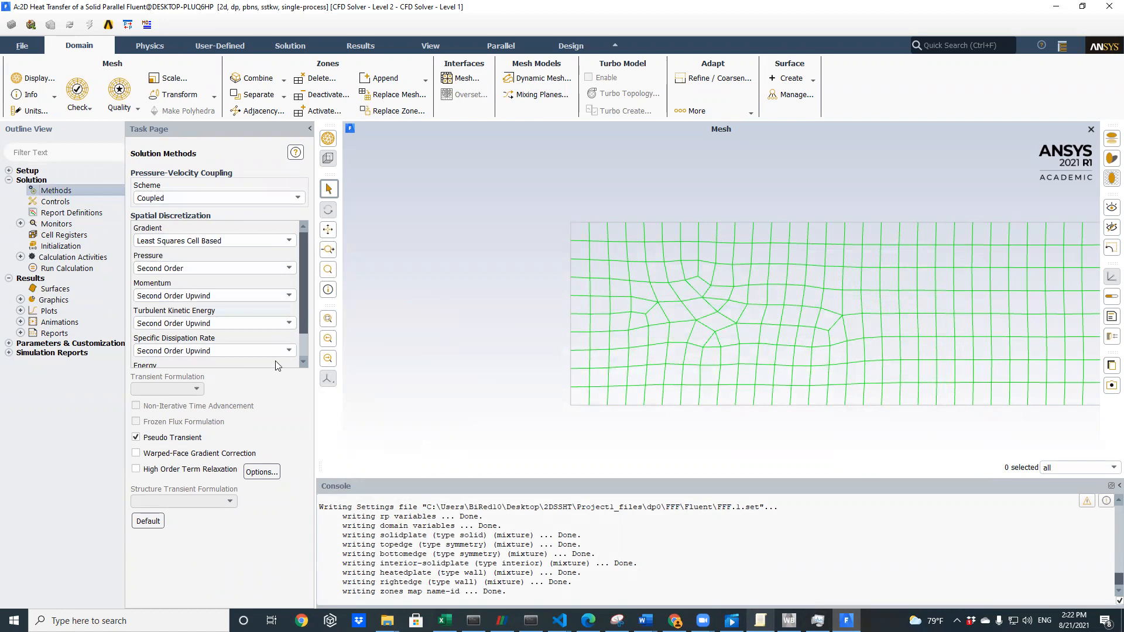
drag(306, 295, 297, 321)
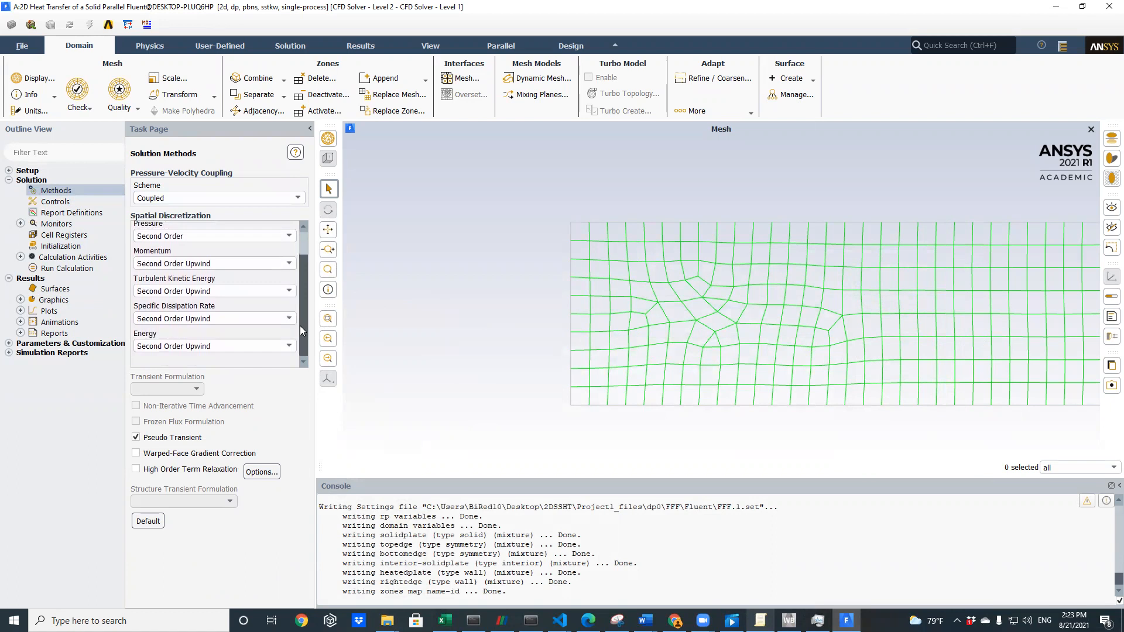
drag(300, 326, 315, 265)
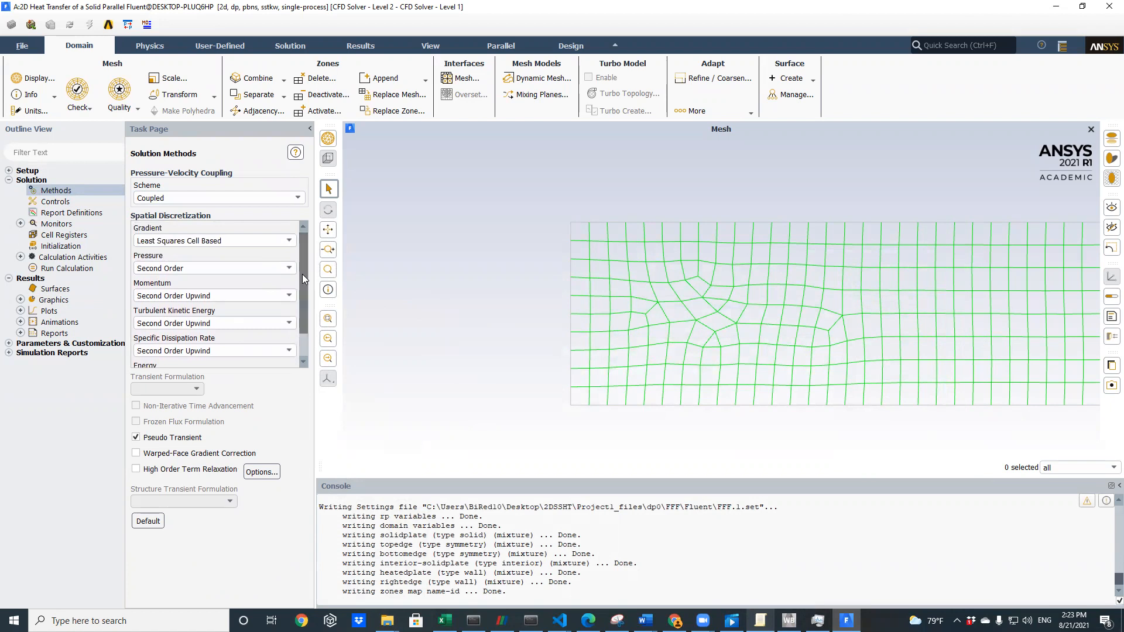
drag(302, 274, 313, 316)
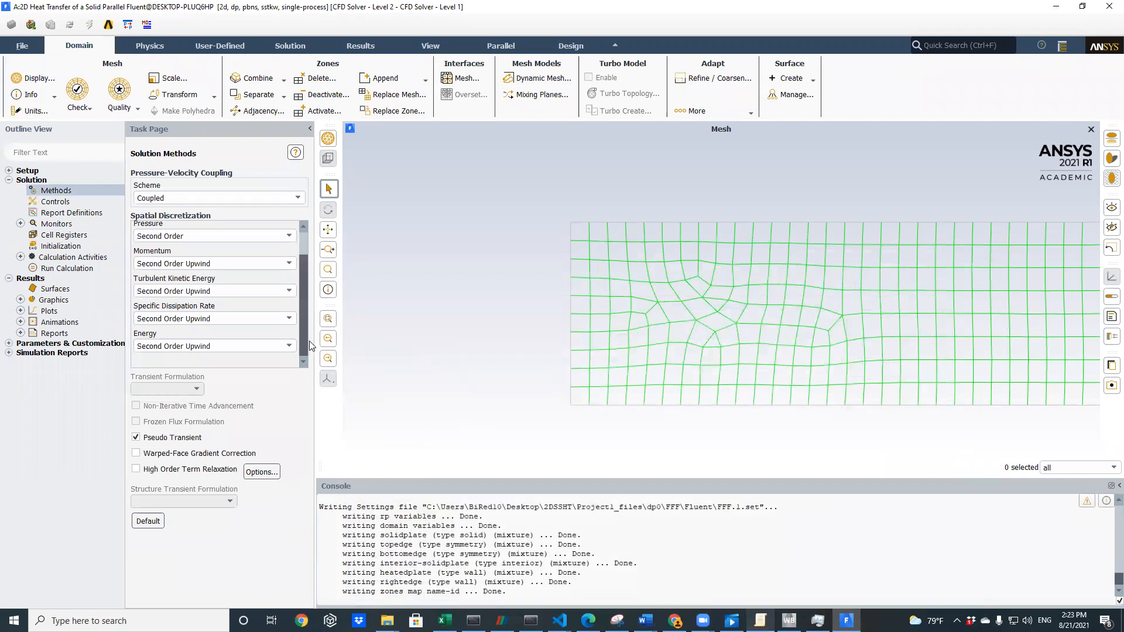
In the solution controls, exclude the Flow and Turbulence equations so that only Energy is solved
click(62, 203)
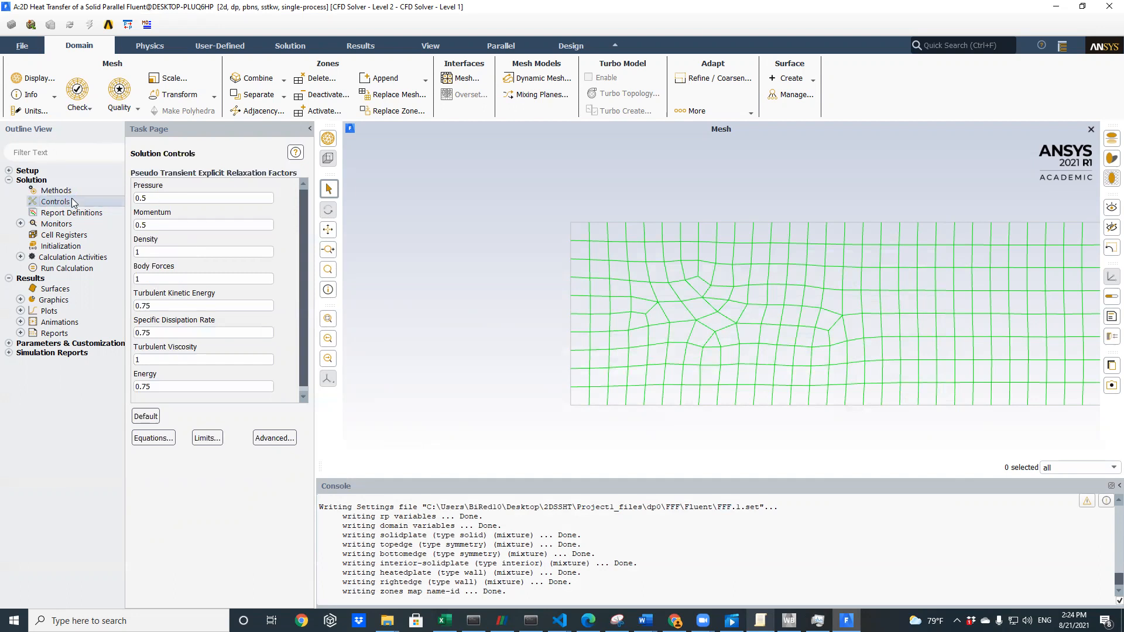
click(154, 438)
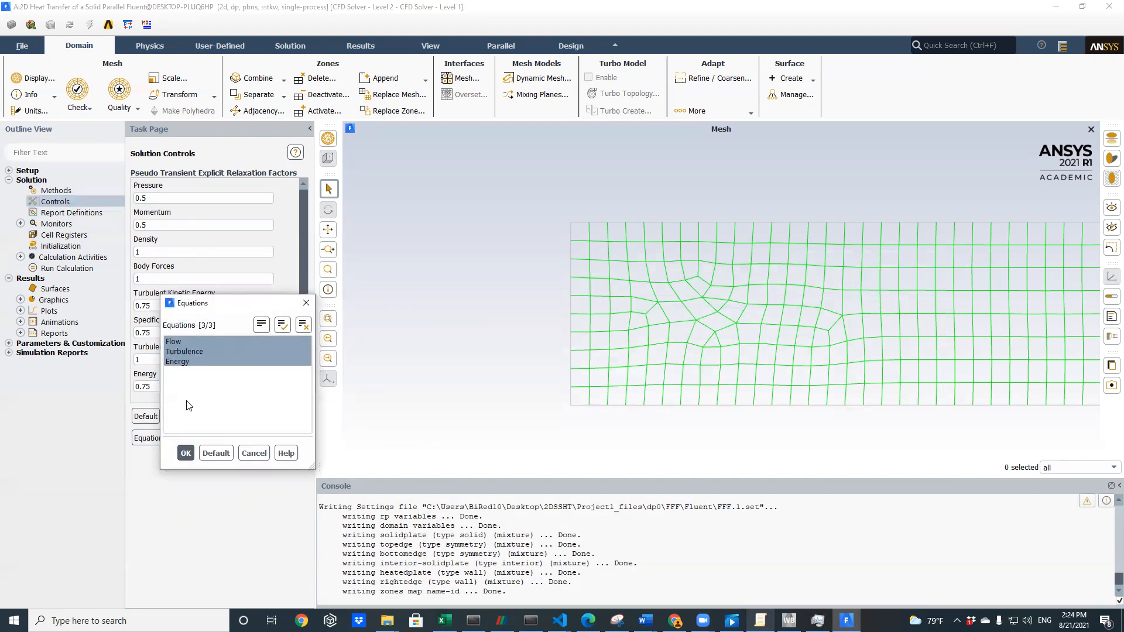
click(192, 343)
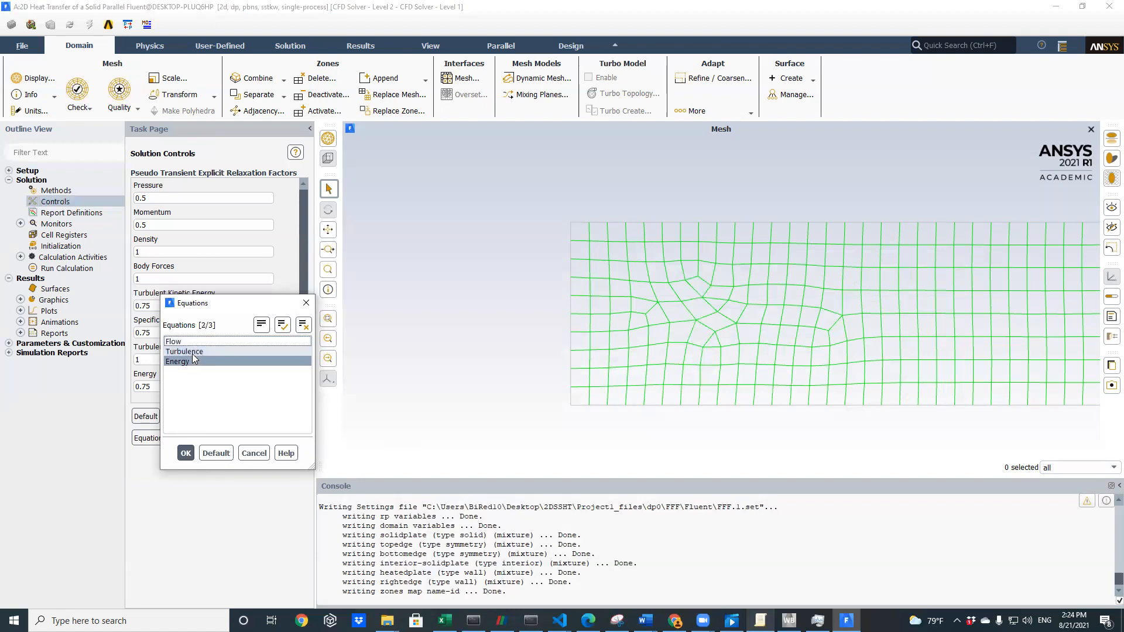
click(192, 354)
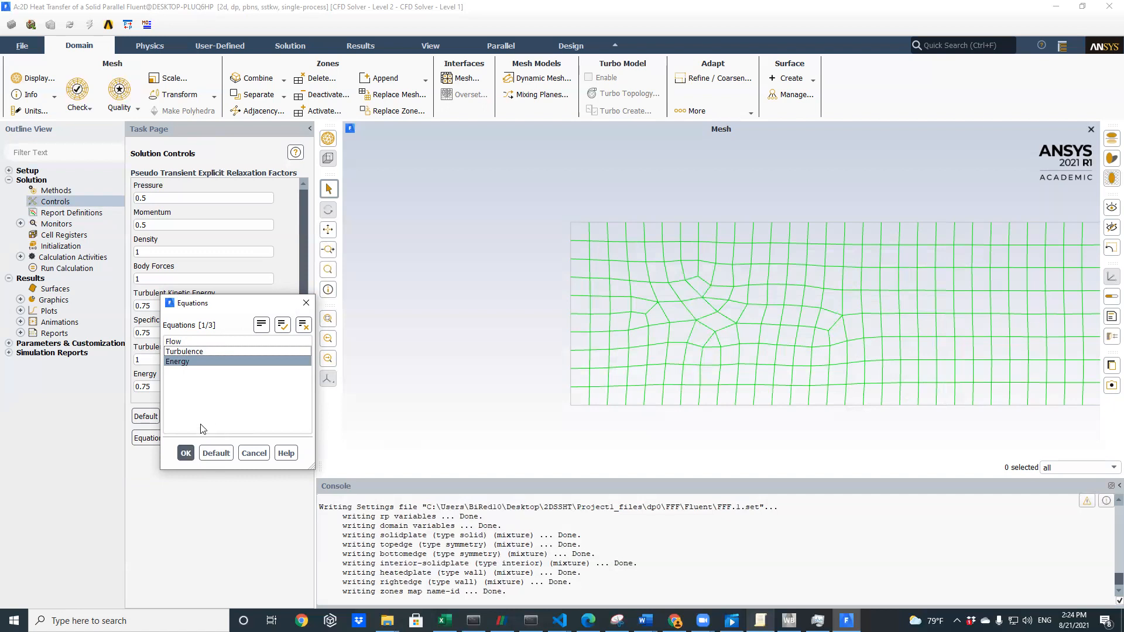
drag(218, 308, 281, 314)
click(267, 370)
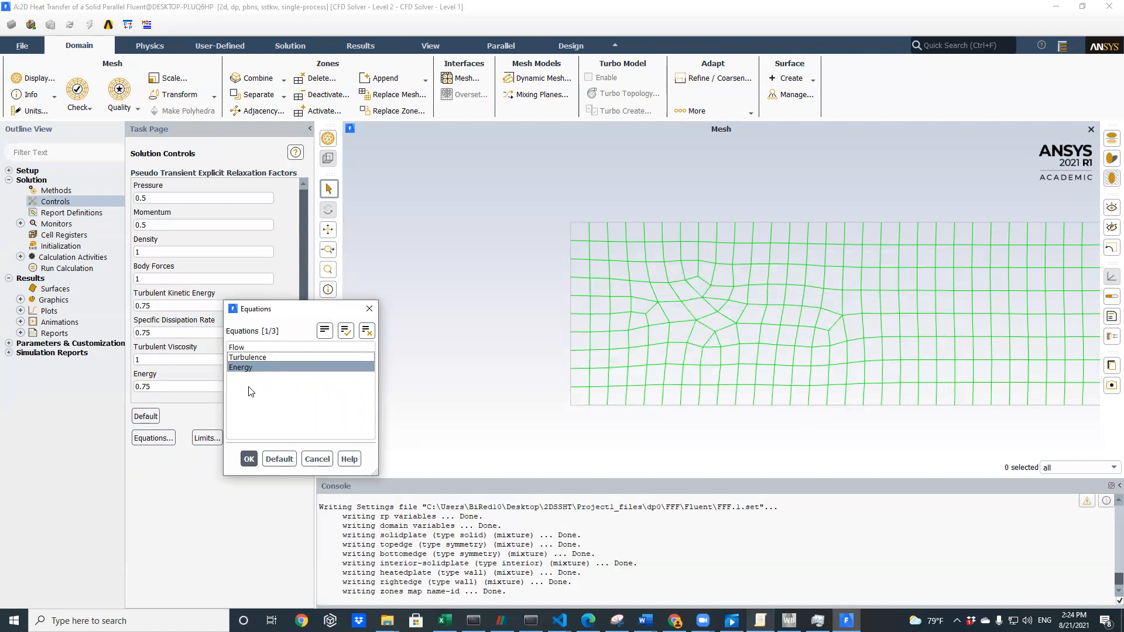
click(249, 460)
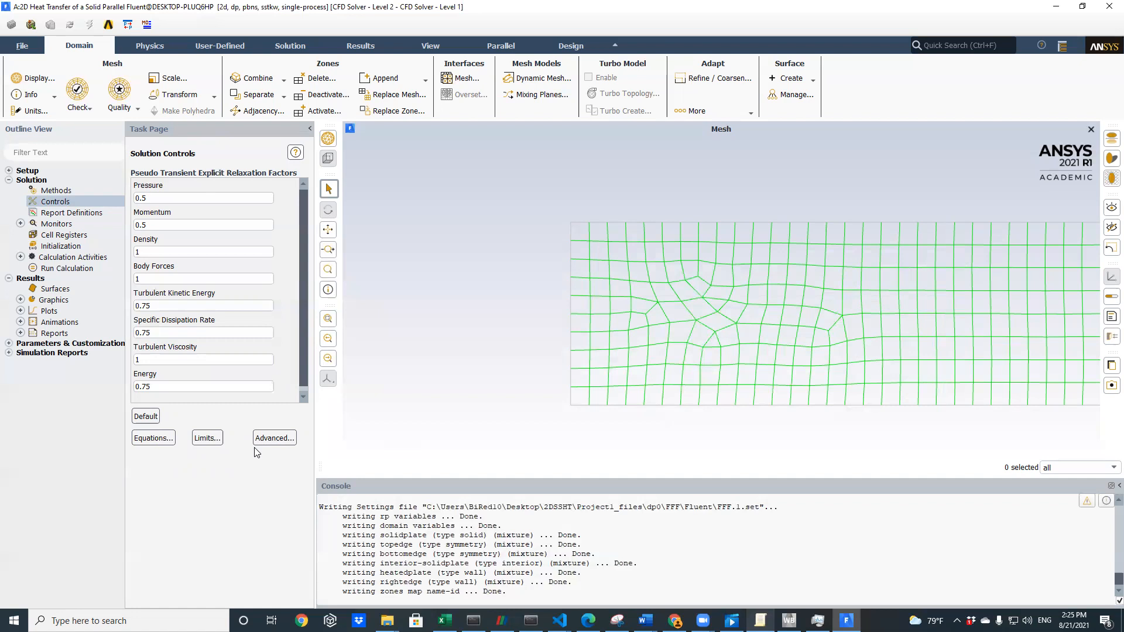
Set the minimum static temperature in the solution limits to 0 K and accept the limits
click(206, 438)
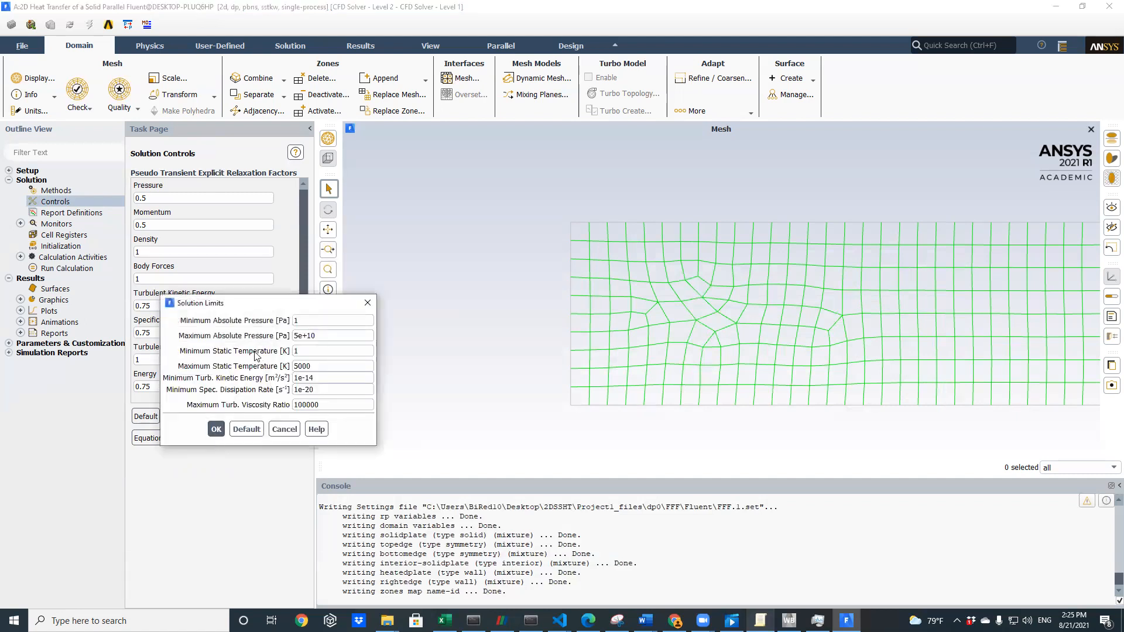
double_click(296, 352)
text(0)
click(217, 429)
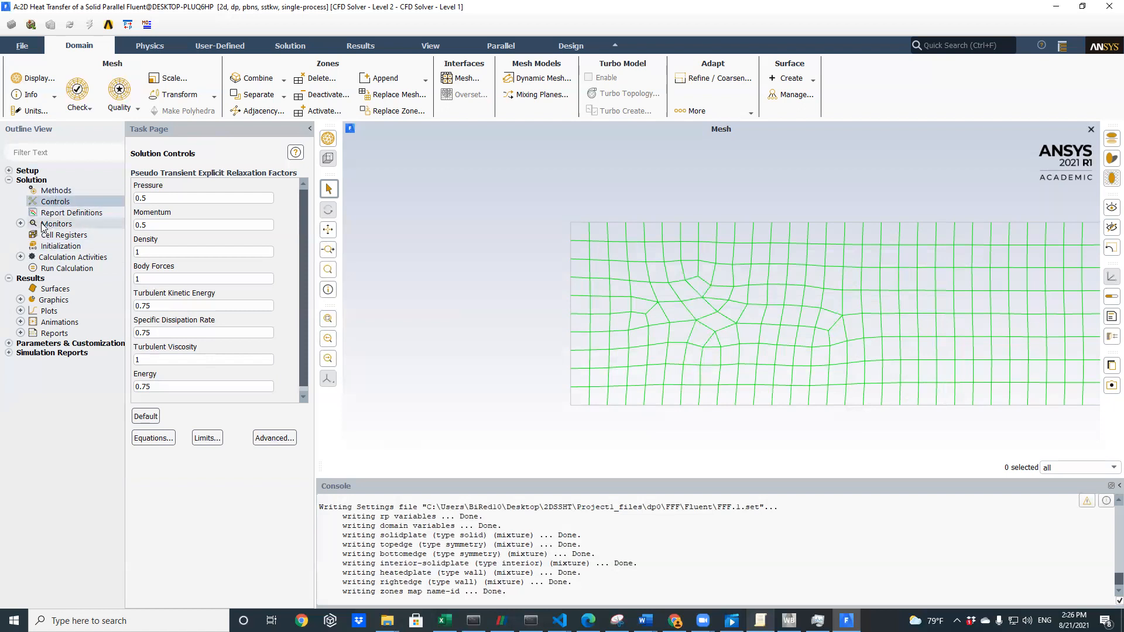
Set the absolute convergence criterion of the energy residual monitor to 1e-12
click(20, 223)
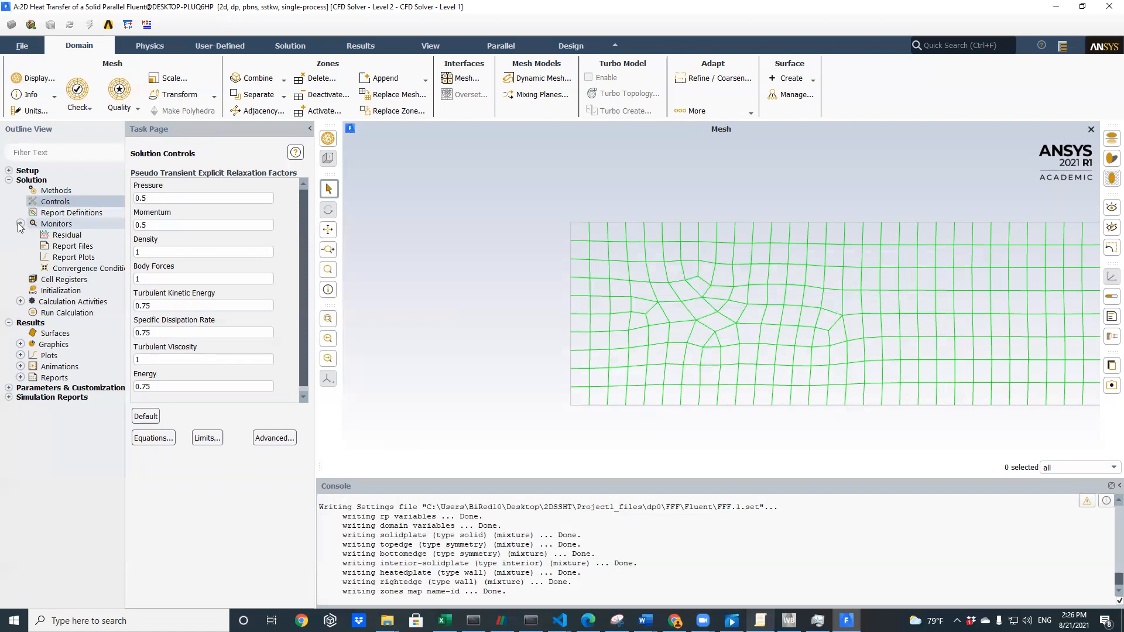
click(55, 225)
click(86, 232)
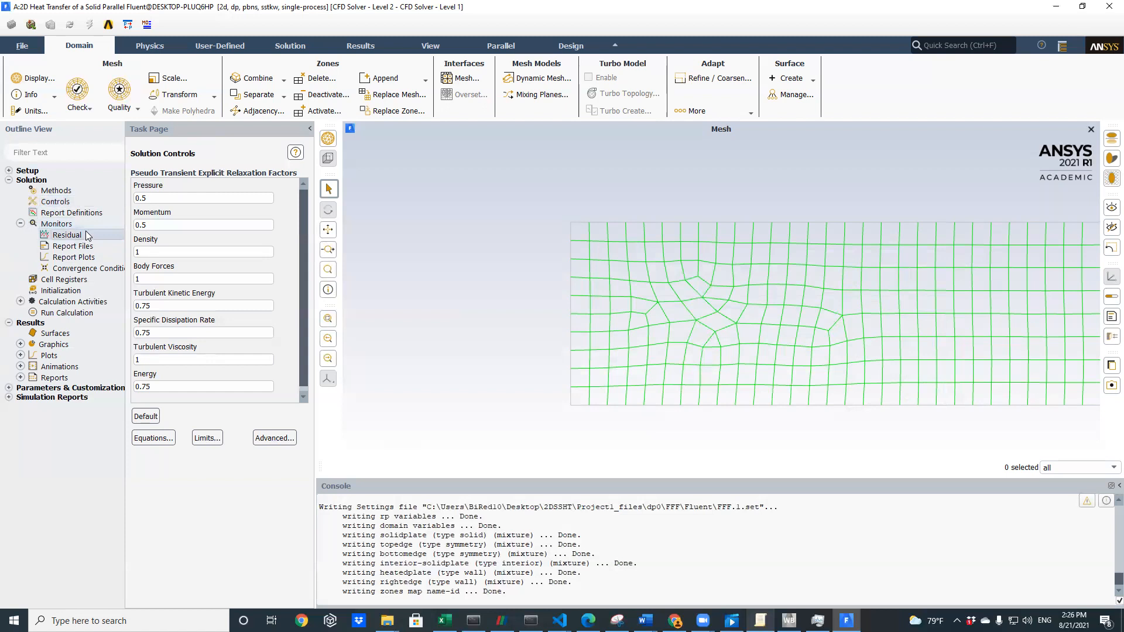
double_click(67, 235)
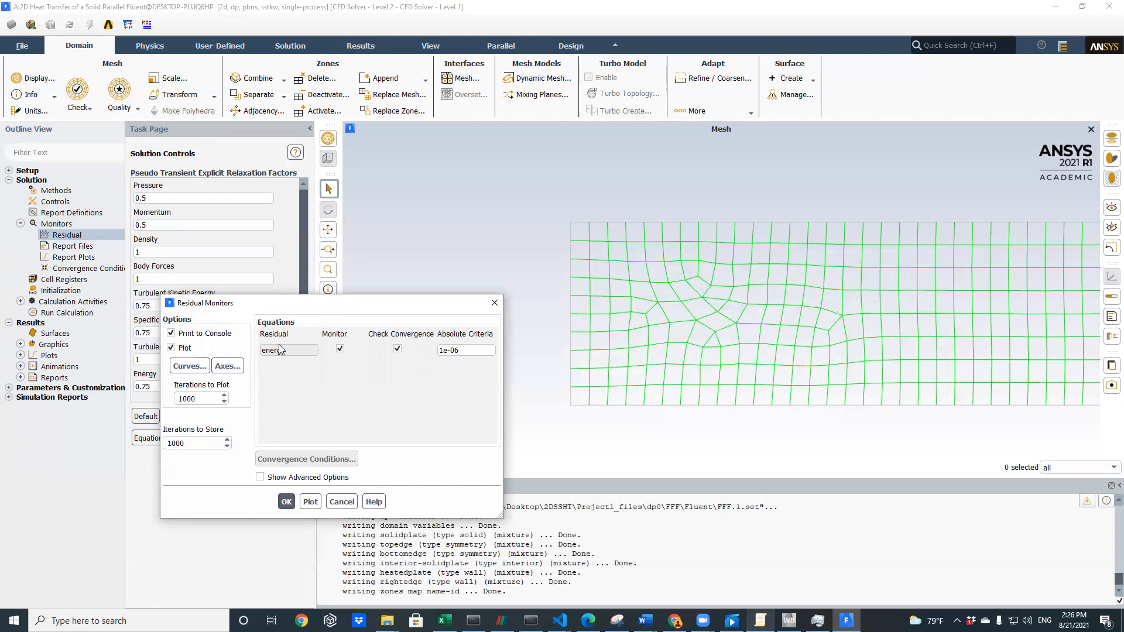
click(341, 349)
click(474, 350)
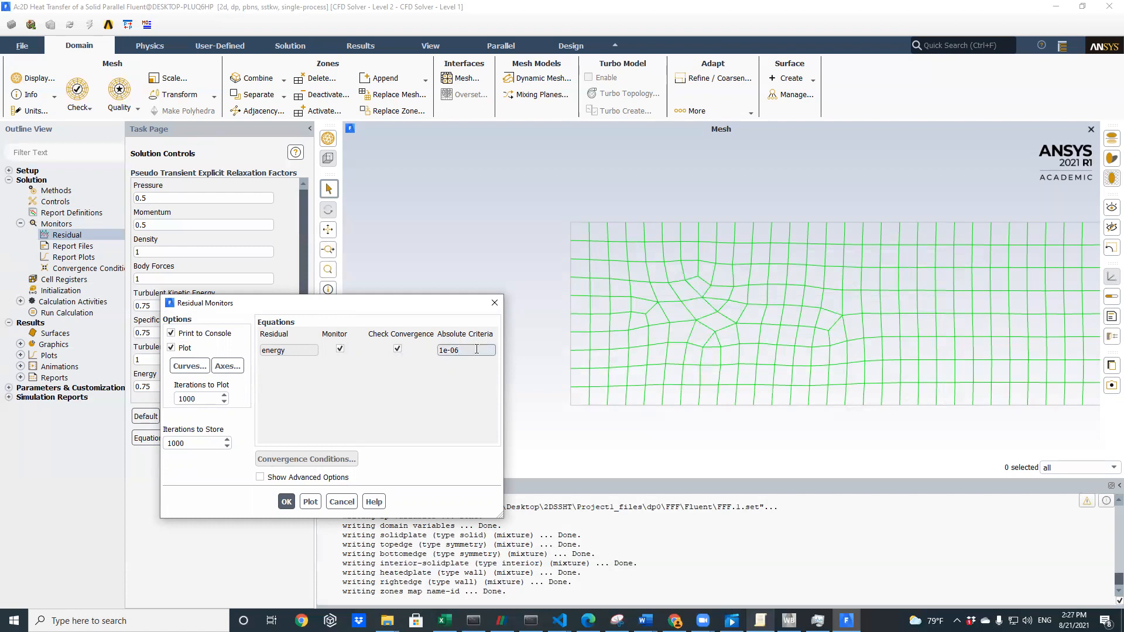
key(BackSpace)
key(BackSpace)
key(BackSpace)
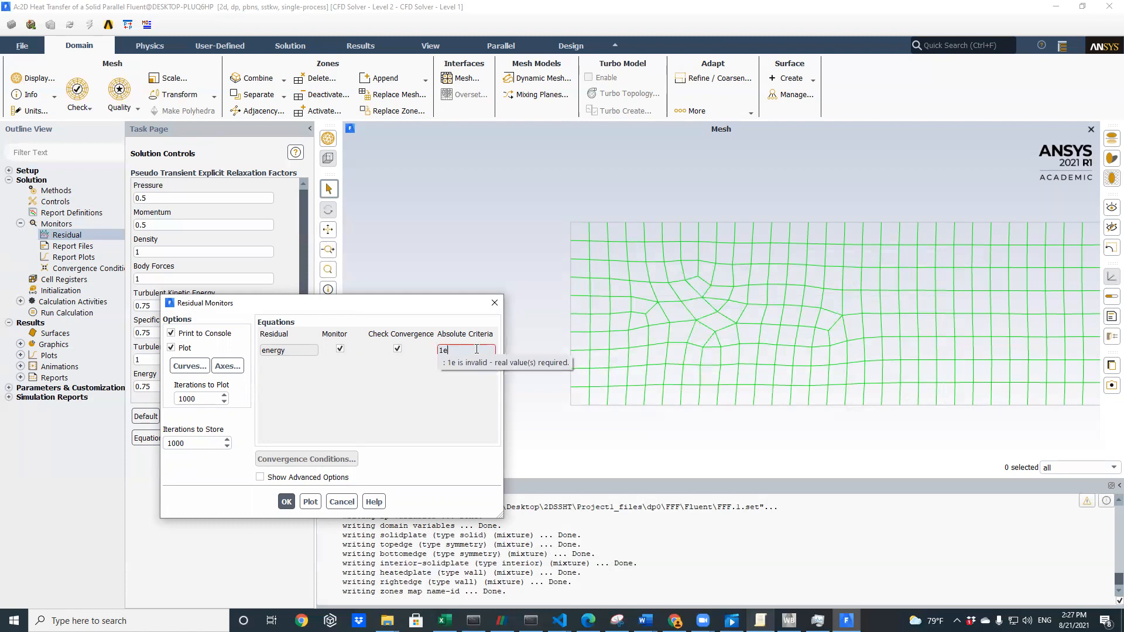
text(-12)
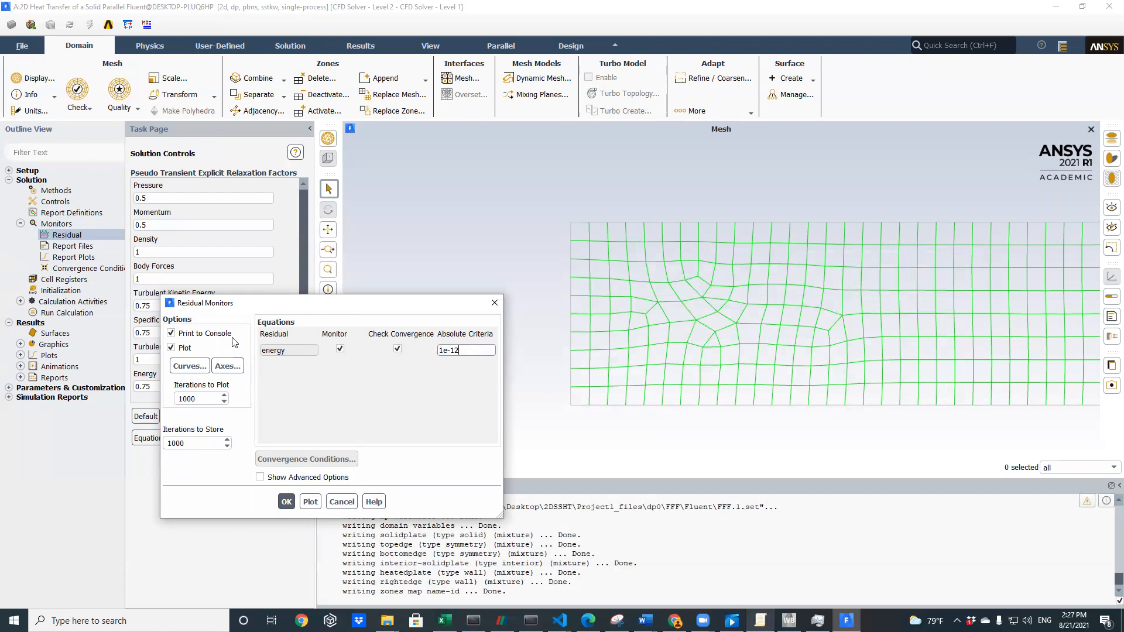
Accept the residual monitor settings with the energy convergence criterion of 1e-12
click(462, 351)
click(288, 501)
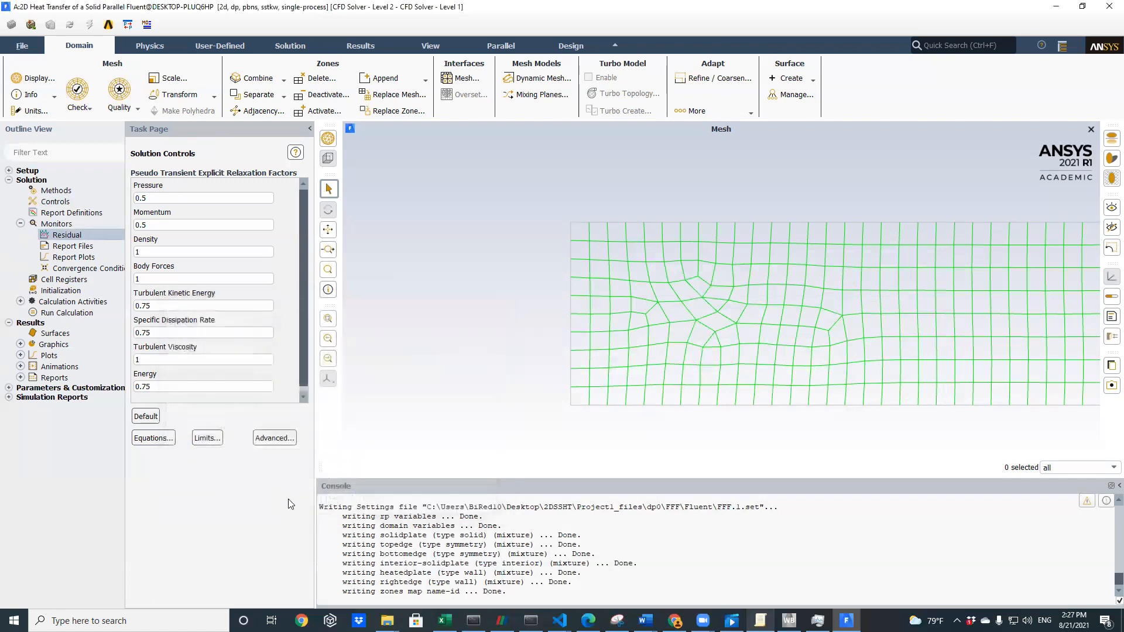
drag(299, 368, 298, 394)
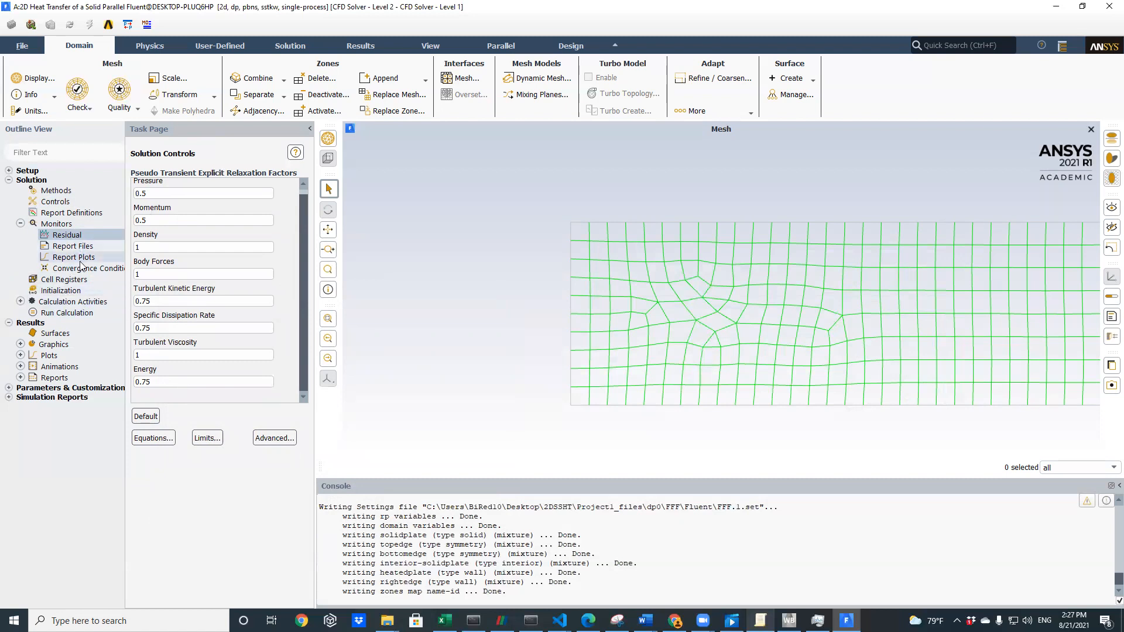
Initialize the solution using standard initialization with an initial temperature of 1 K
click(82, 292)
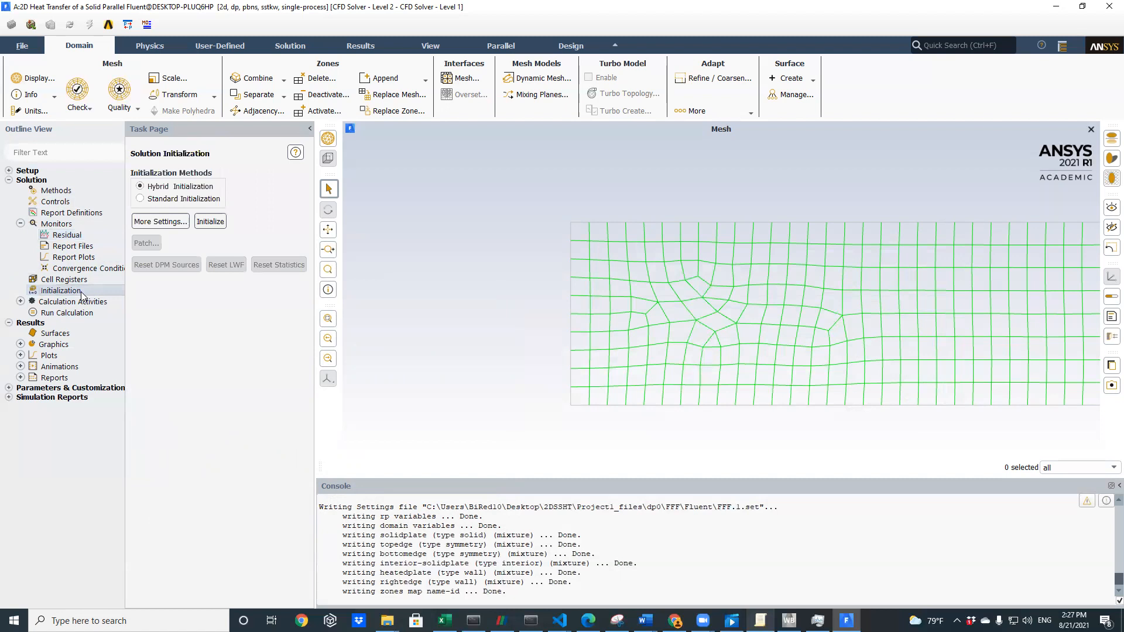
click(139, 199)
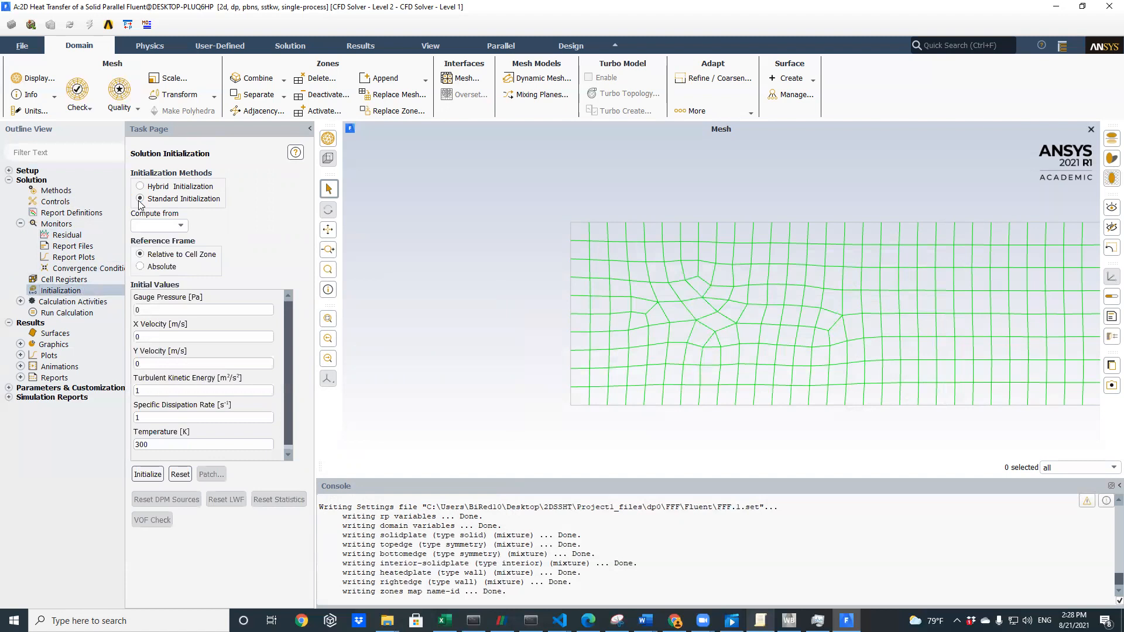
drag(289, 338, 287, 353)
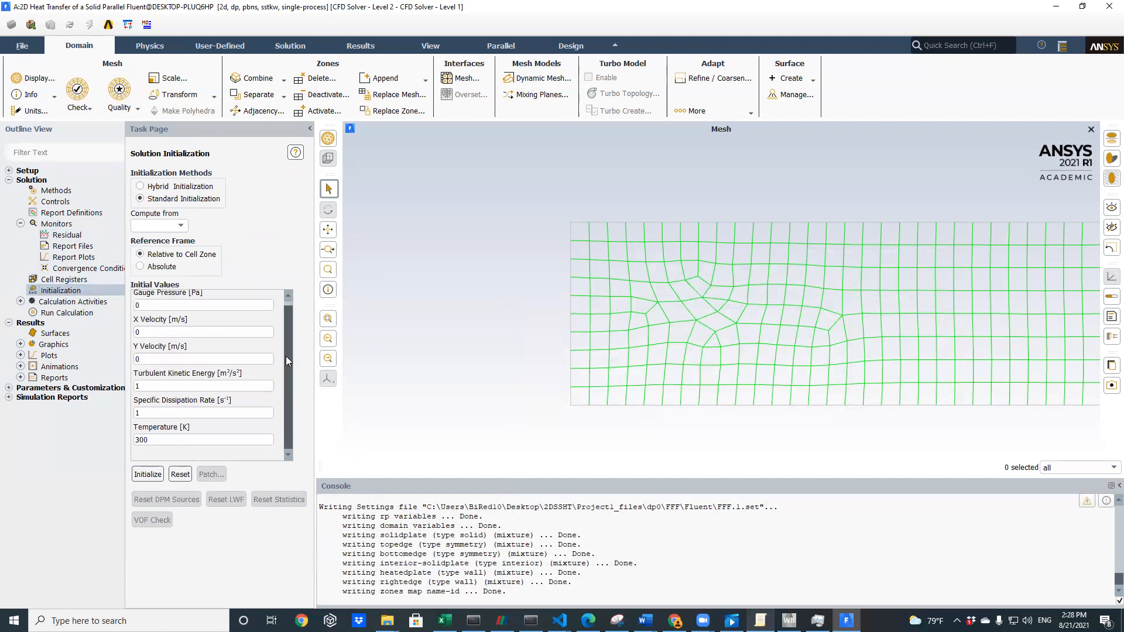
double_click(159, 440)
text(1)
click(141, 475)
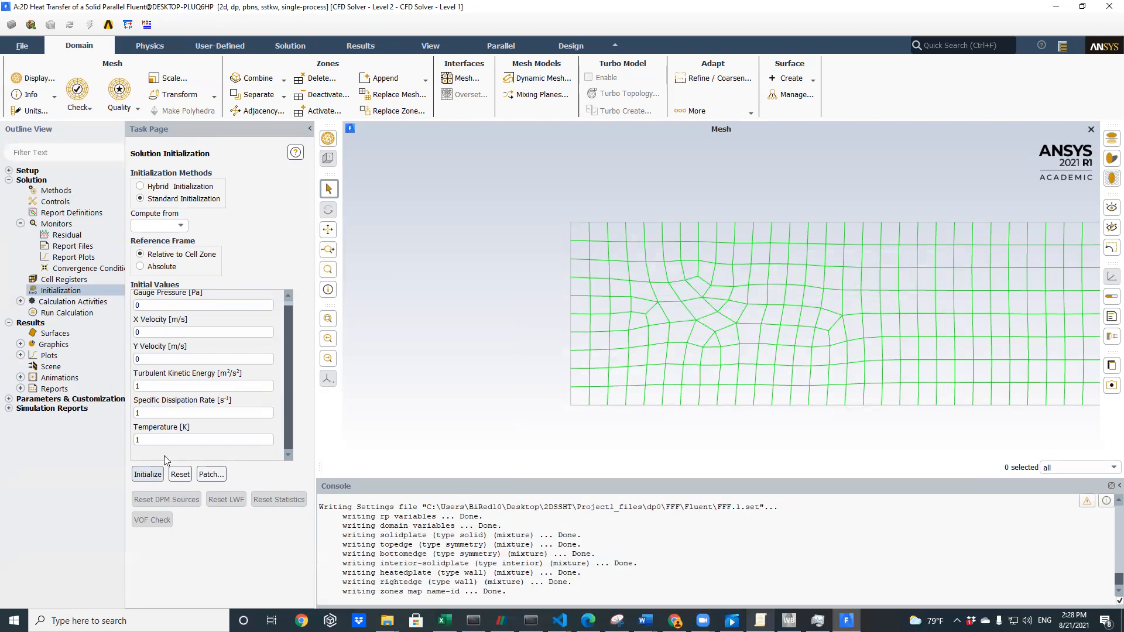
Run the calculation with 2000 iterations and acknowledge its completion
click(21, 303)
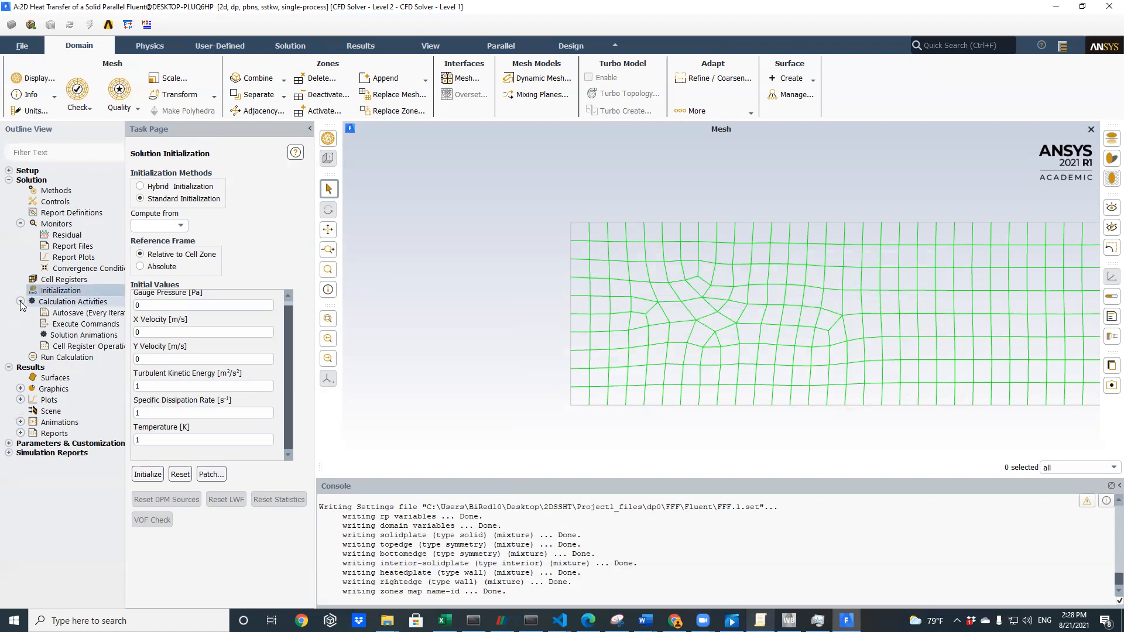
click(21, 302)
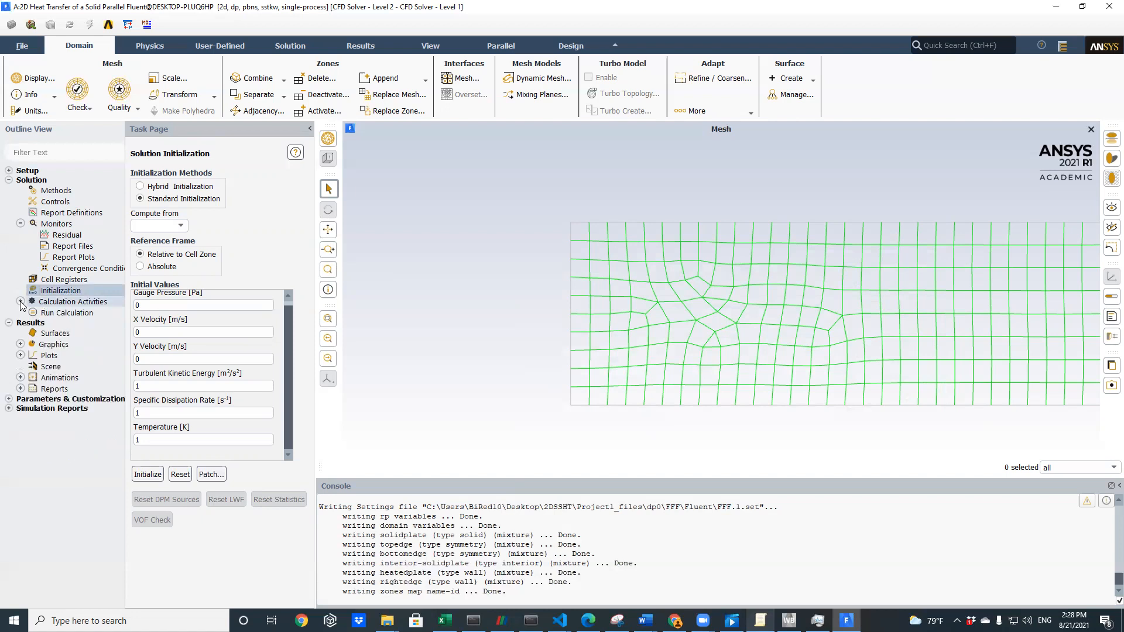
click(59, 314)
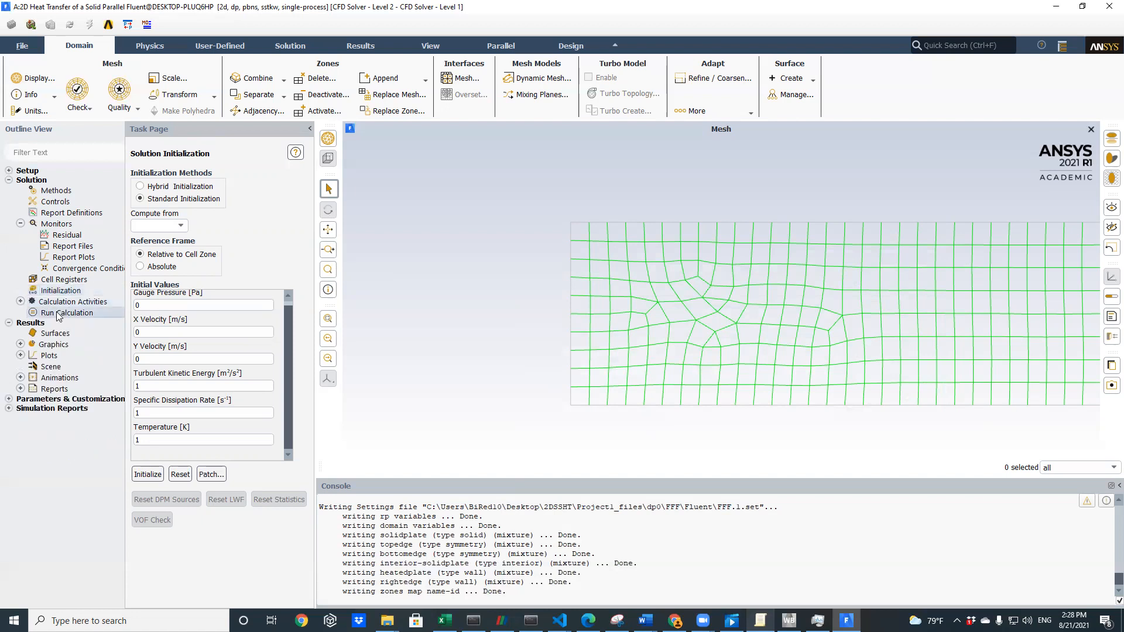
double_click(59, 314)
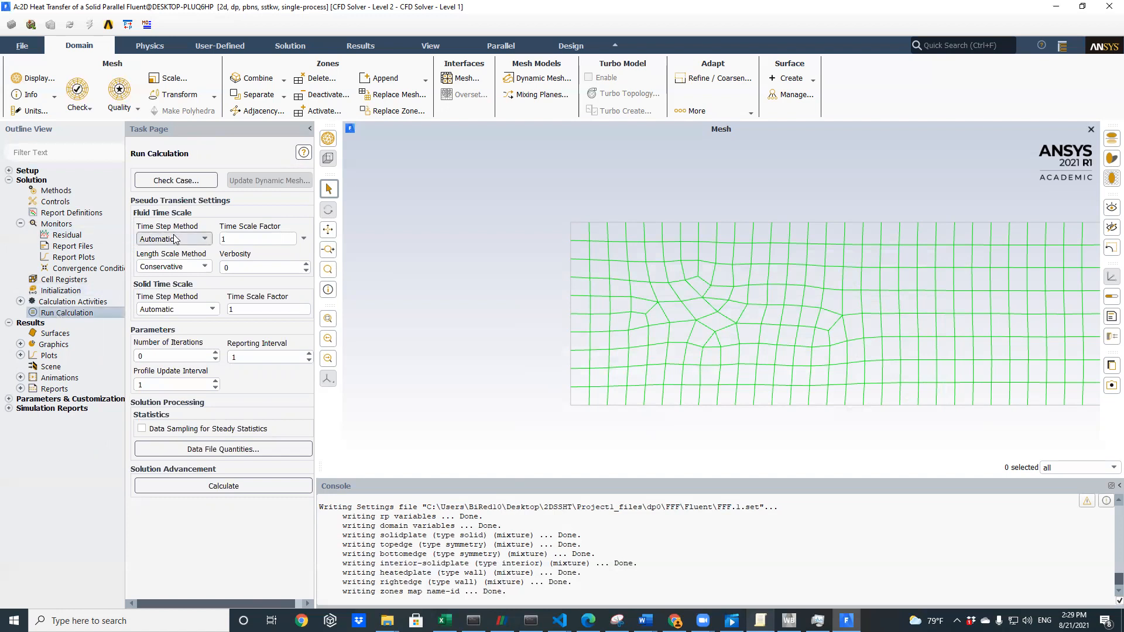
double_click(143, 356)
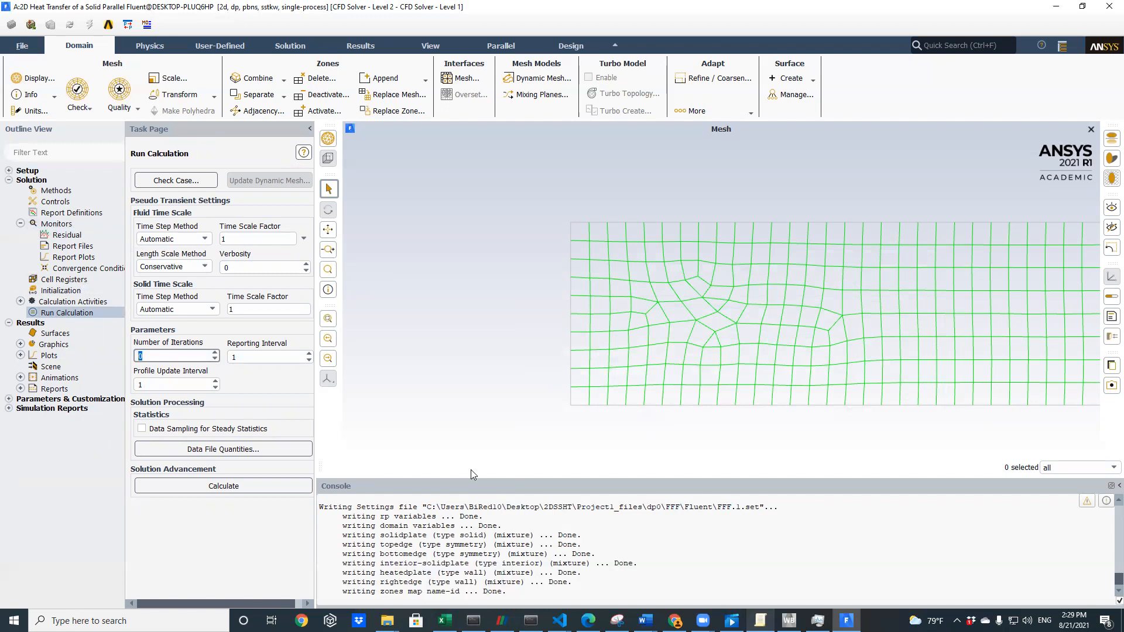
text(2000)
double_click(157, 354)
click(228, 489)
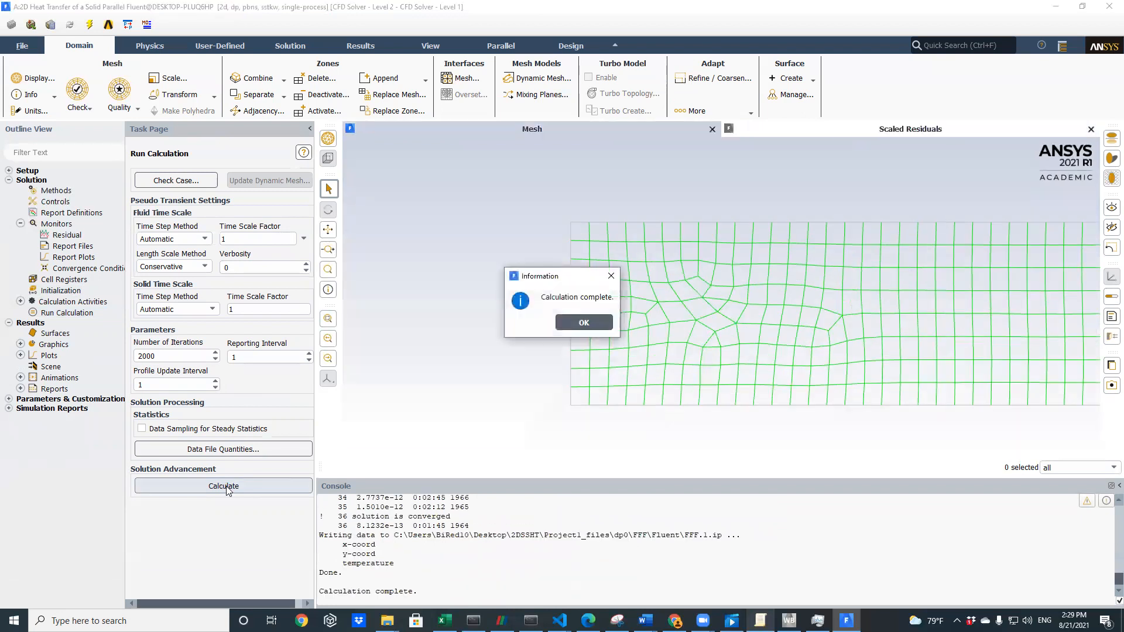
click(568, 321)
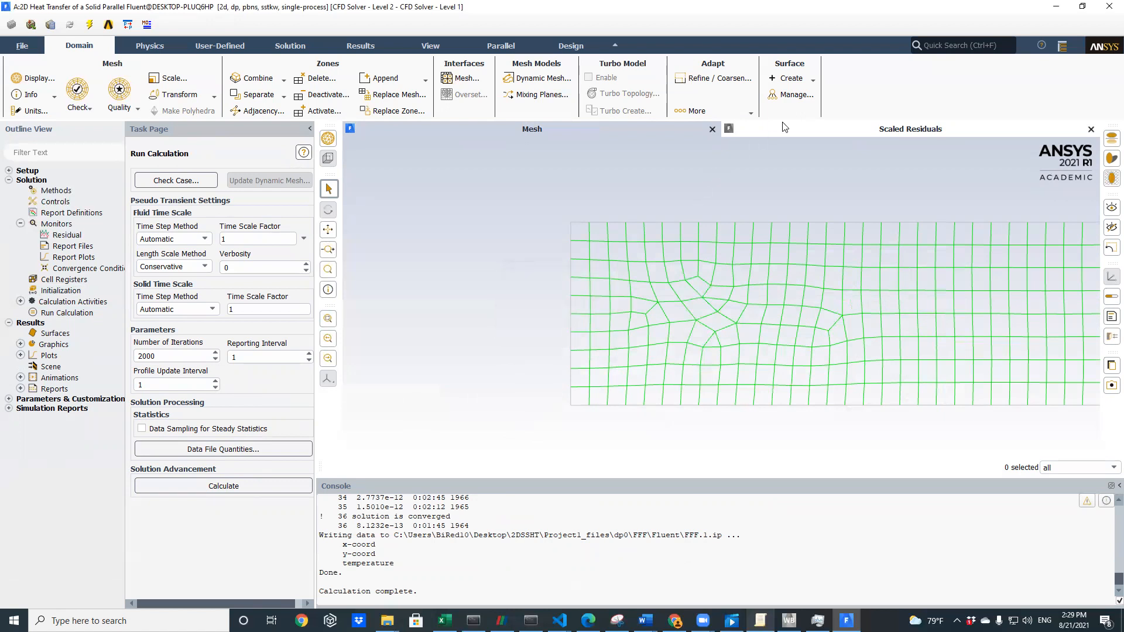
Examine the scaled energy residual plot and the iteration history in the console
click(770, 130)
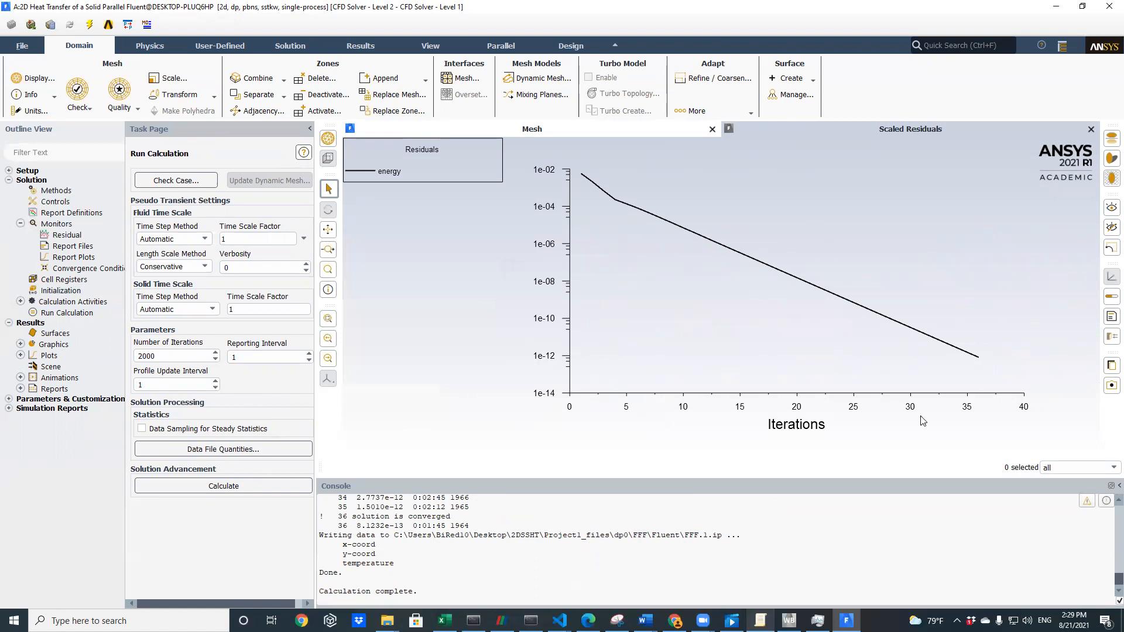
scroll(493, 532, up, 4)
scroll(493, 533, down, 4)
scroll(489, 537, up, 15)
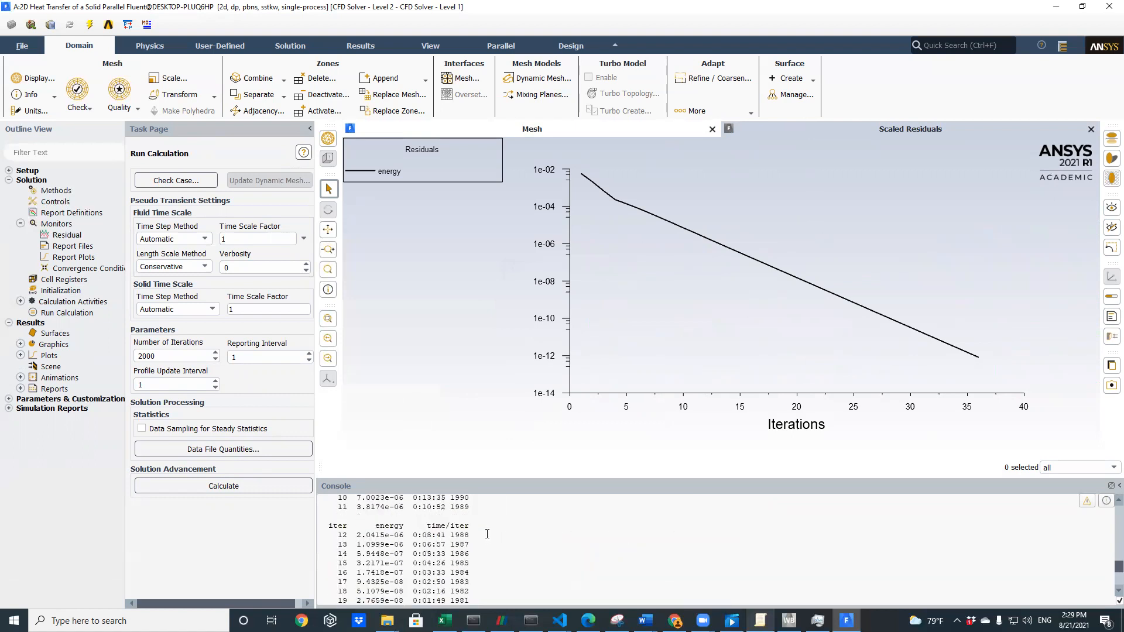
scroll(487, 534, down, 3)
drag(368, 523, 420, 609)
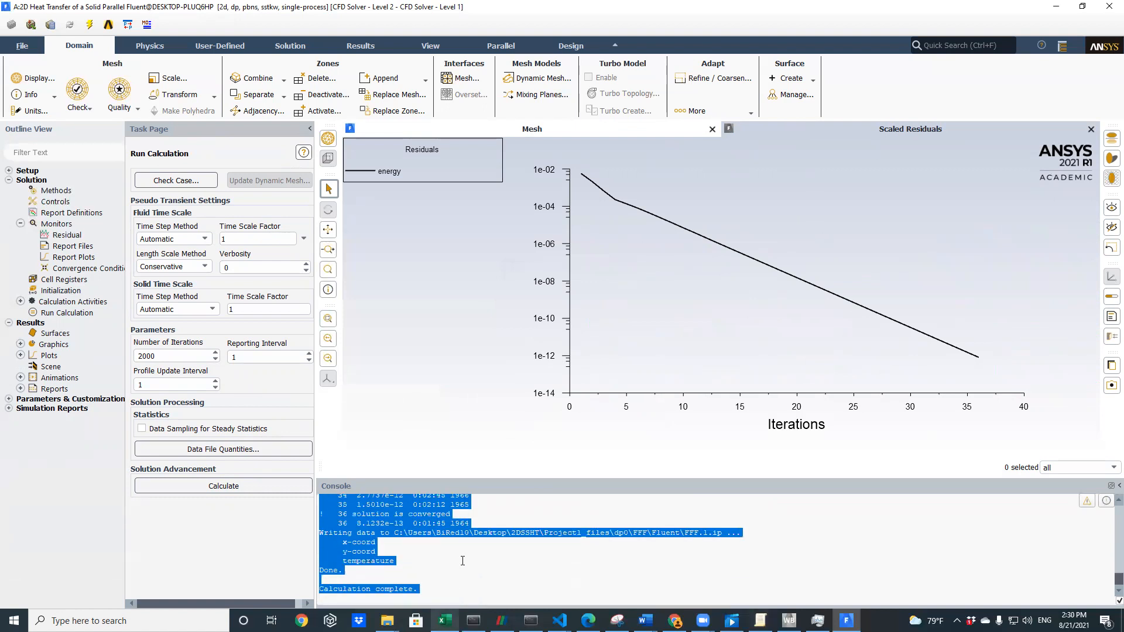
click(464, 560)
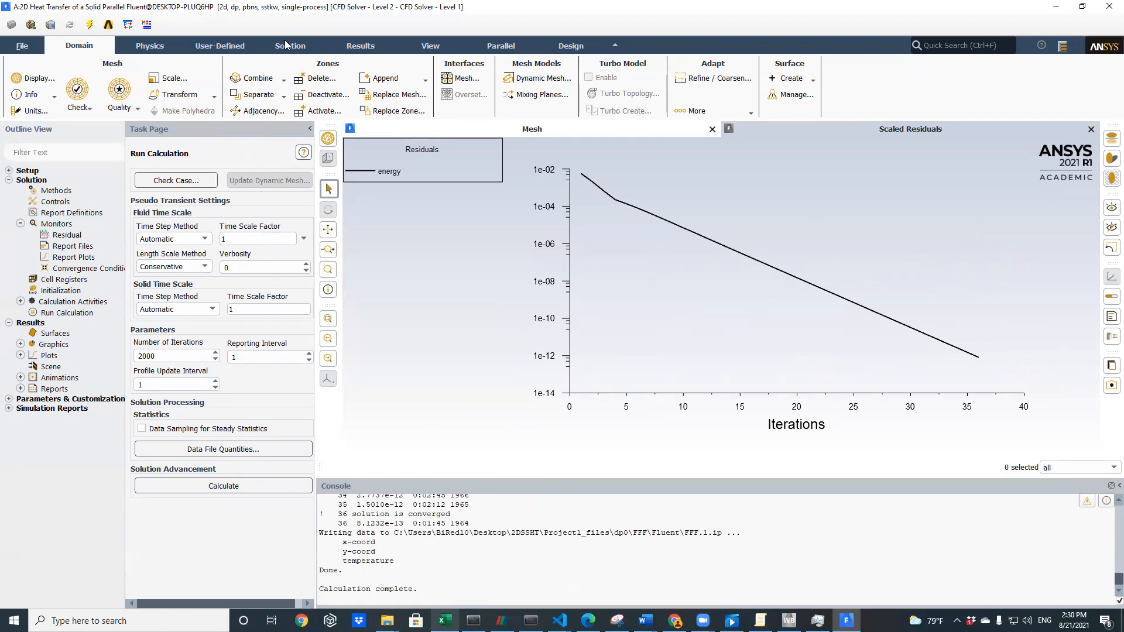
Create and display a filled contour plot of static temperature for the plate, named contour-1
click(342, 46)
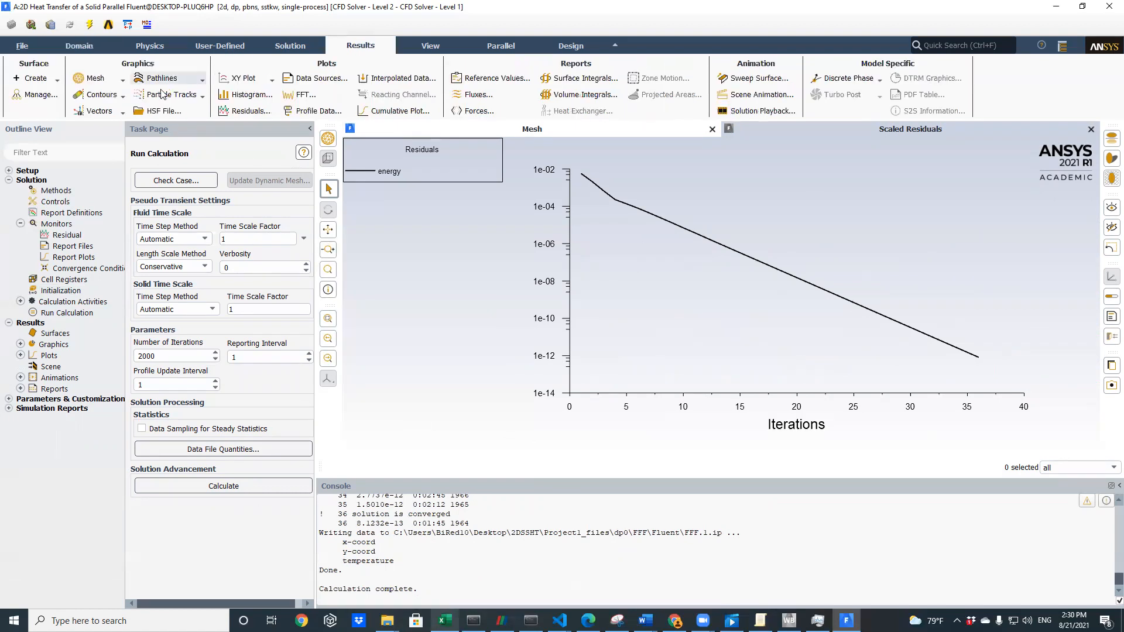
click(101, 101)
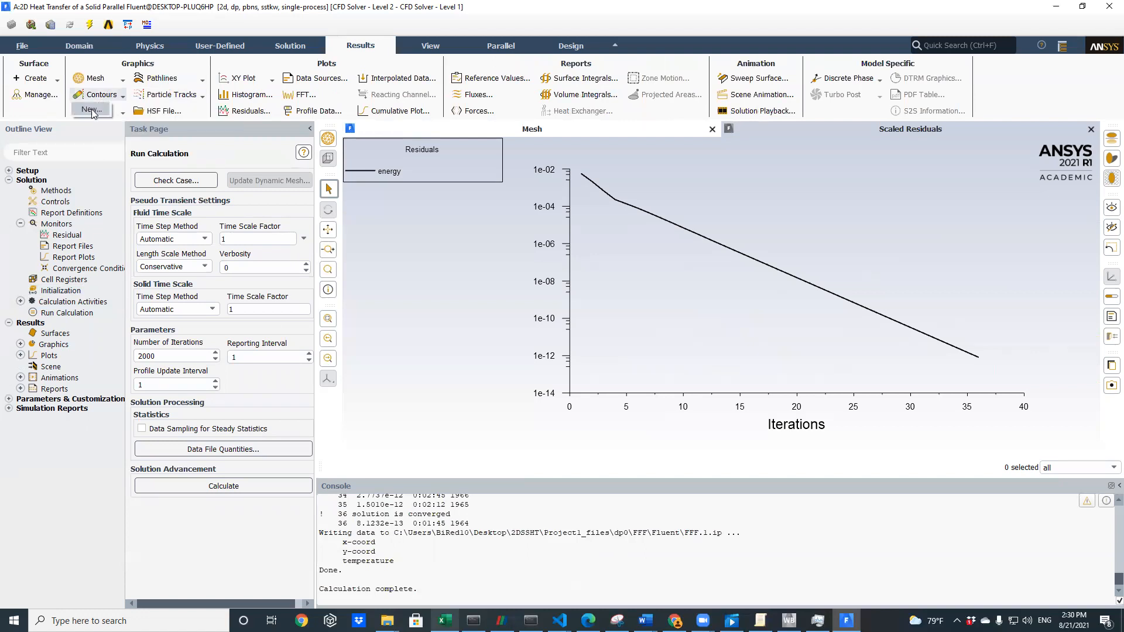
click(91, 110)
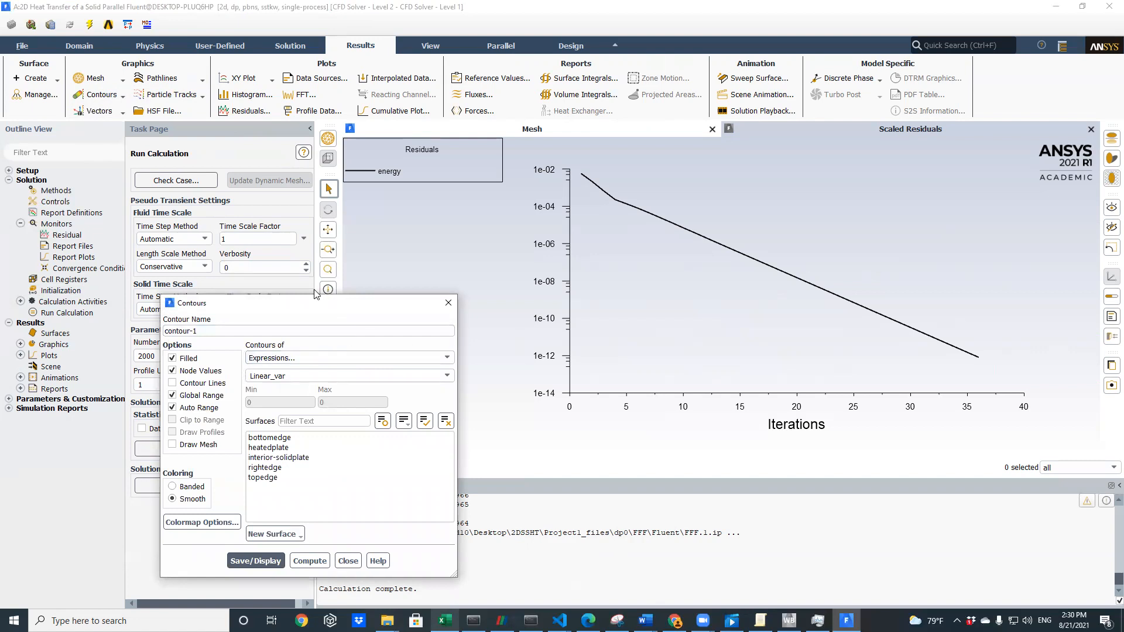
drag(315, 295, 255, 173)
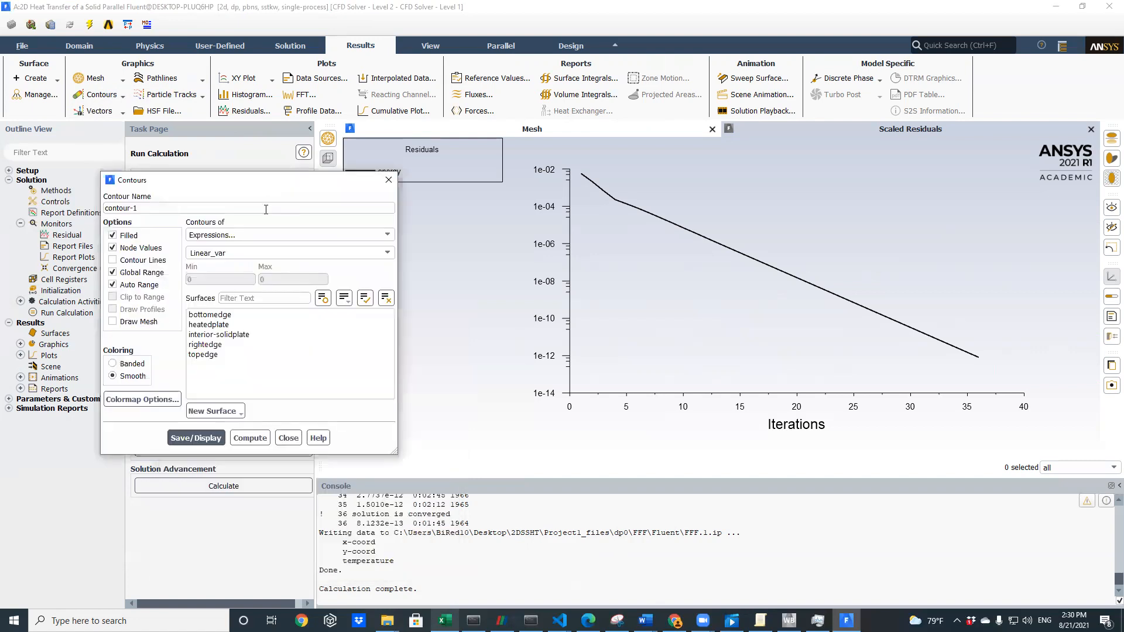
click(230, 235)
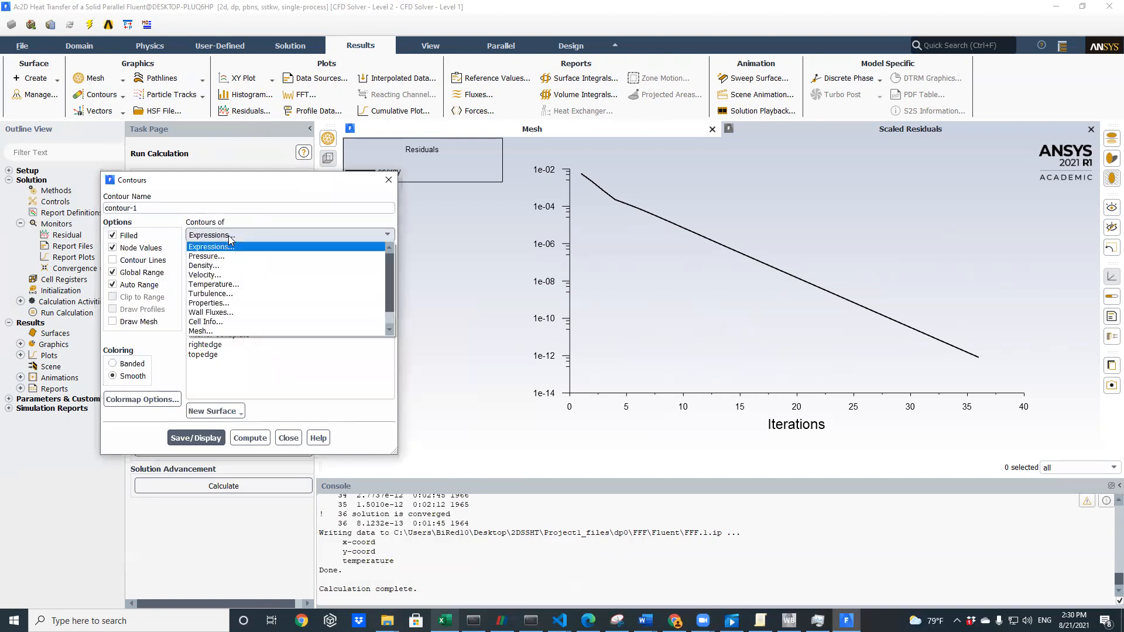
click(233, 284)
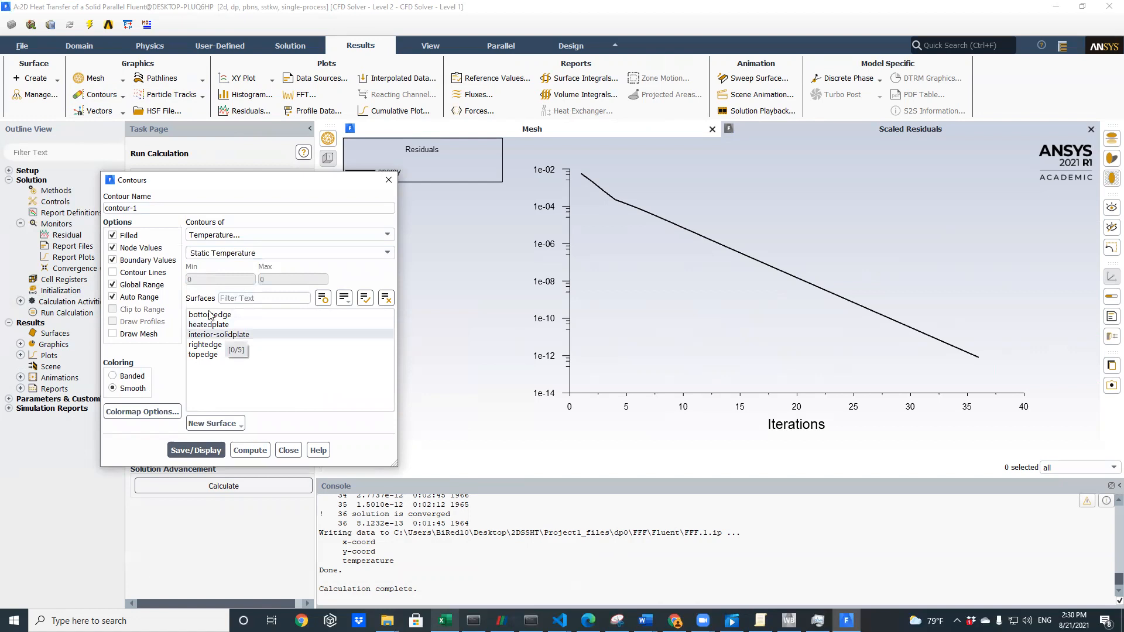
click(205, 450)
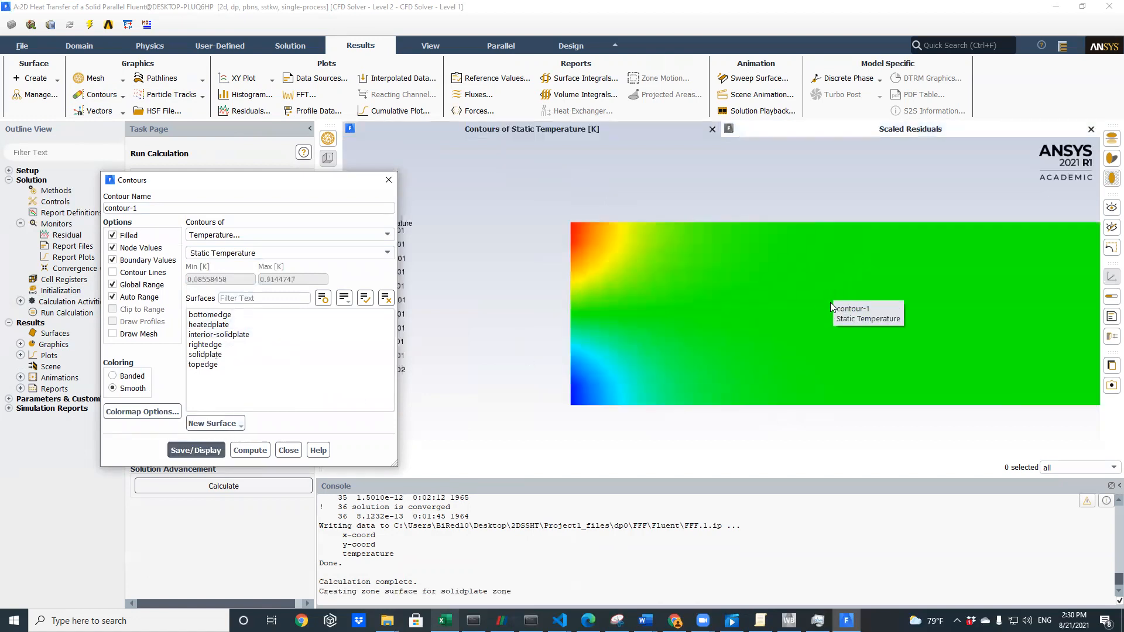
Examine the static temperature distribution near the heated edge against the colour legend, and close the contour settings
scroll(843, 328, down, 5)
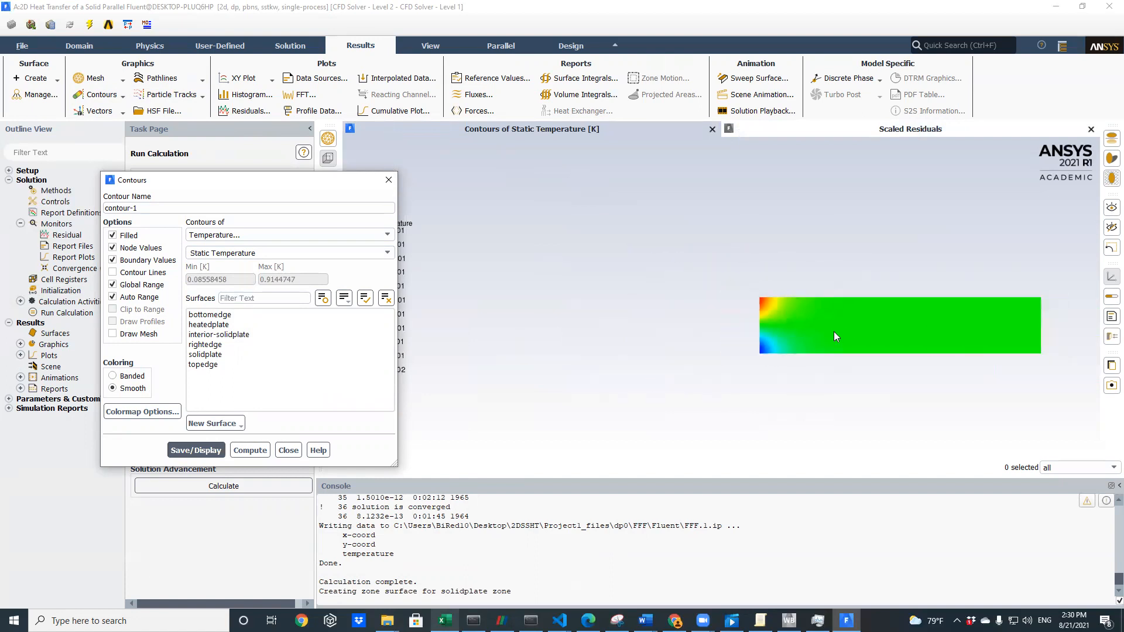
scroll(834, 331, up, 3)
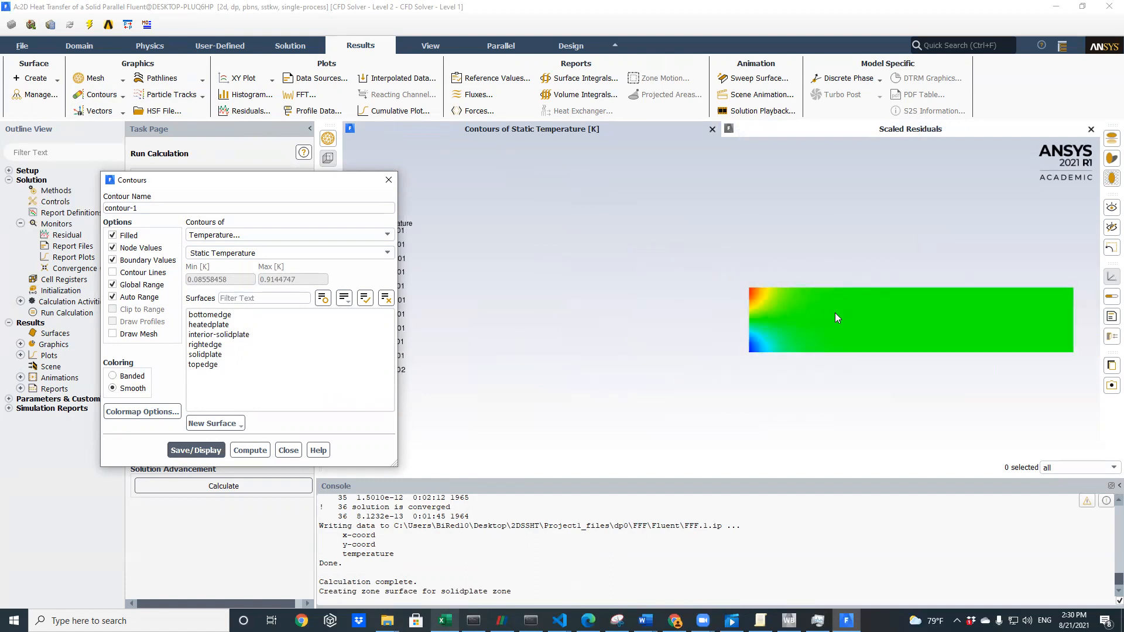
scroll(835, 310, up, 3)
scroll(835, 310, down, 4)
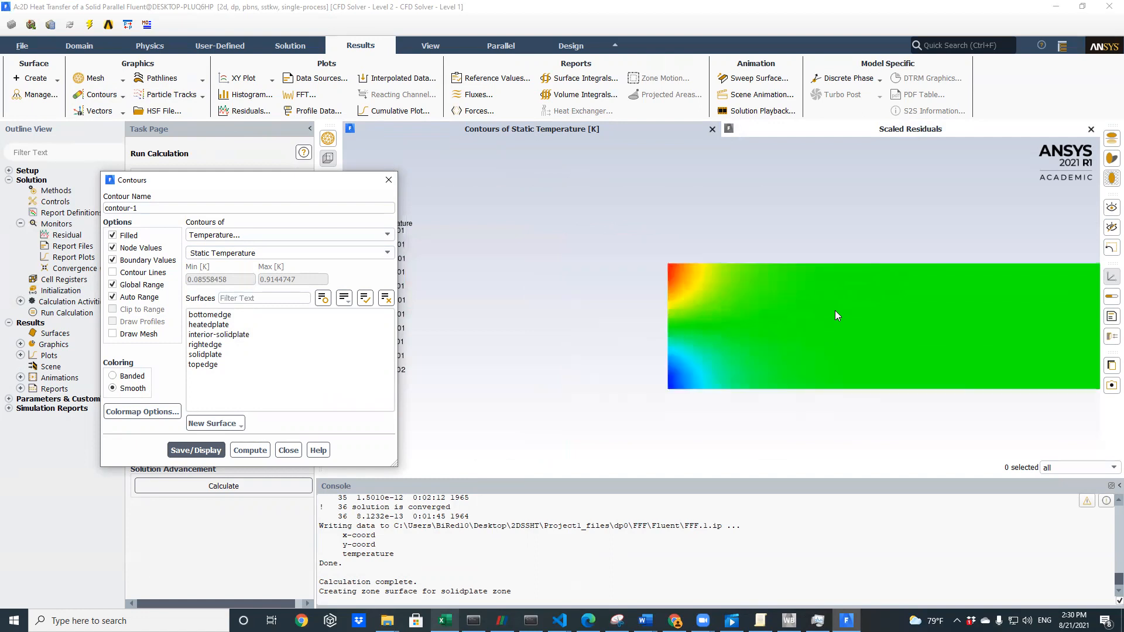
scroll(836, 306, down, 3)
scroll(837, 301, up, 4)
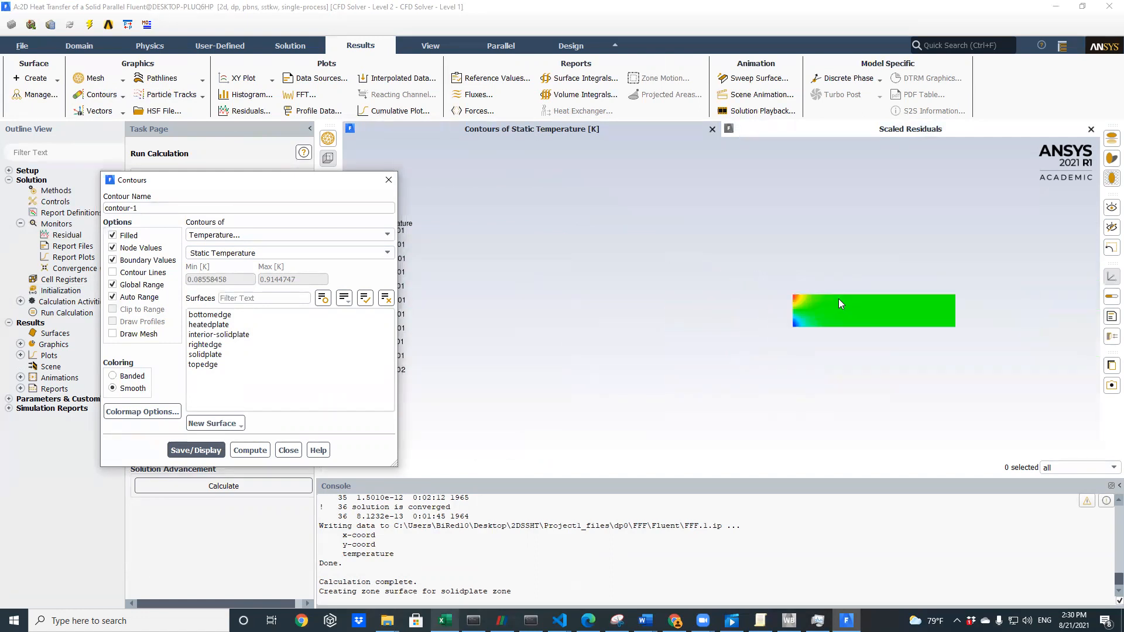
scroll(800, 306, up, 2)
scroll(803, 303, down, 3)
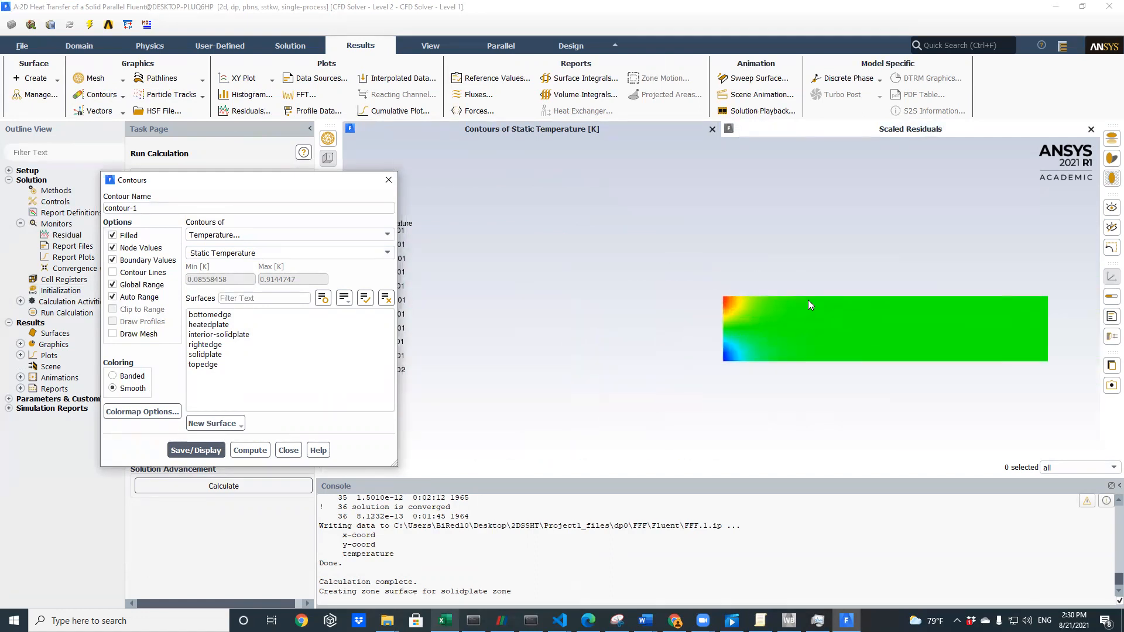
scroll(808, 300, up, 2)
scroll(808, 299, up, 2)
scroll(808, 296, down, 4)
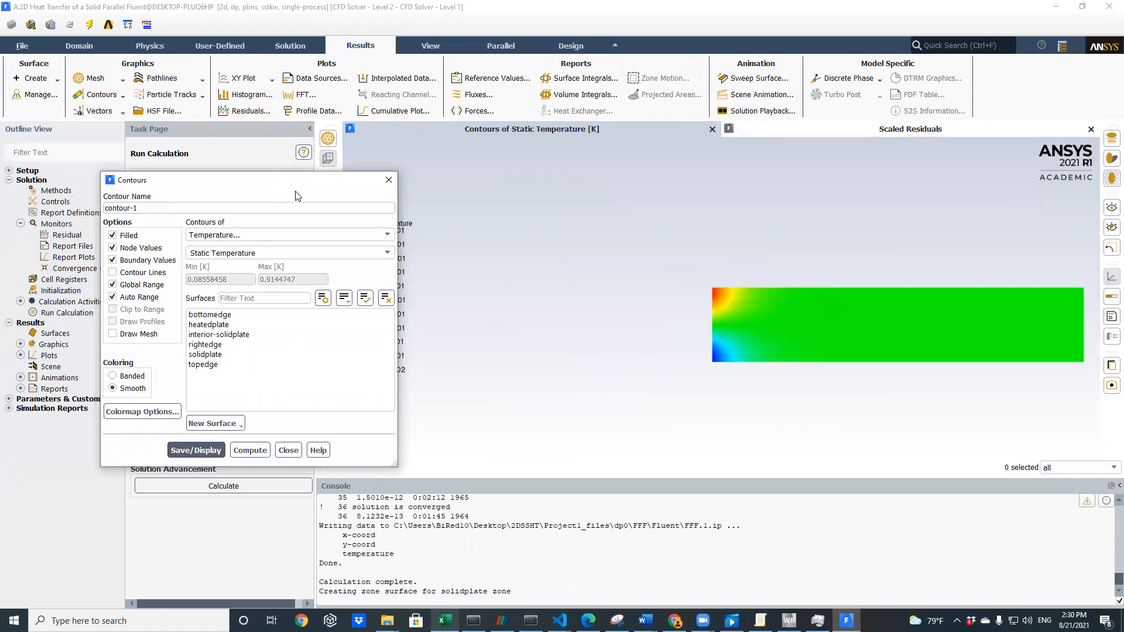
drag(297, 196, 178, 378)
scroll(801, 271, up, 4)
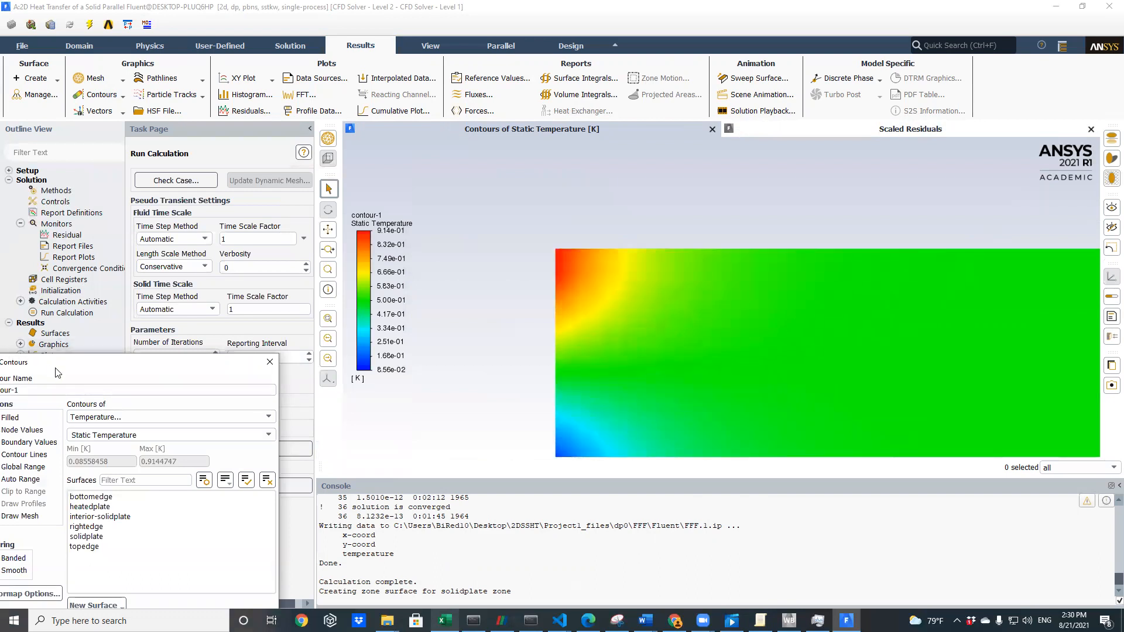
drag(57, 373, 96, 135)
scroll(679, 310, up, 1)
scroll(686, 302, down, 5)
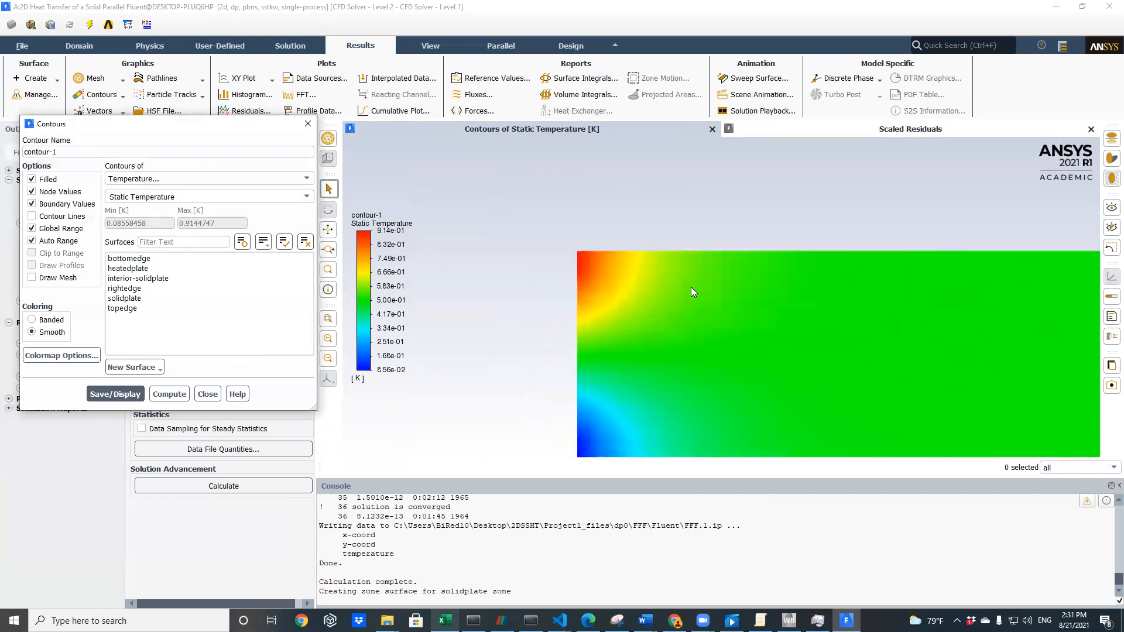
scroll(689, 276, up, 4)
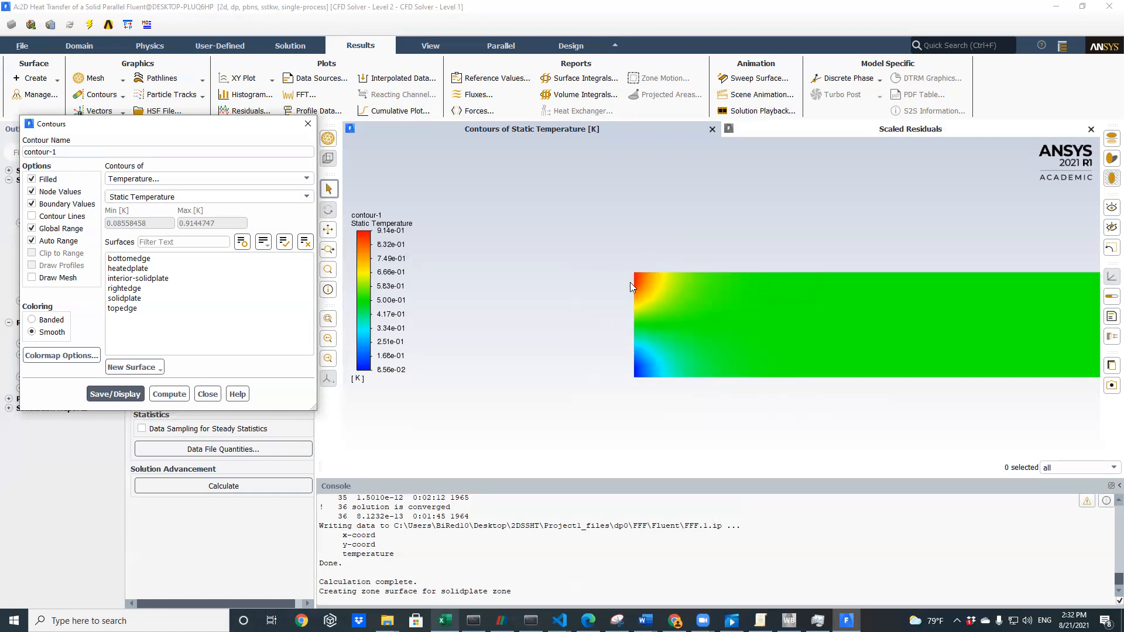
click(208, 394)
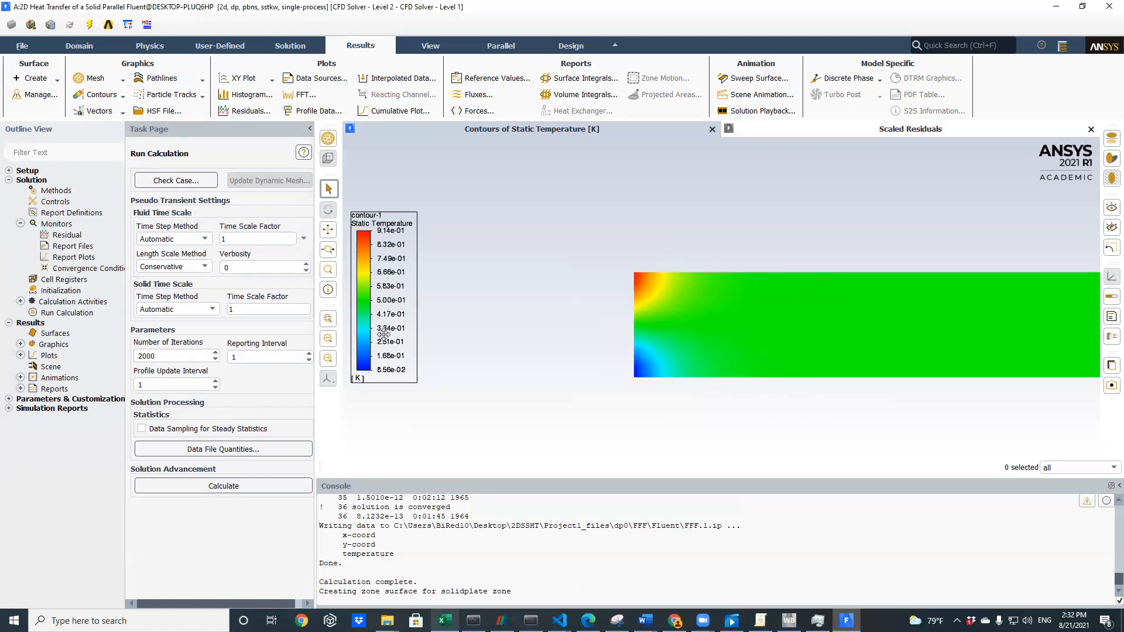
Save the project, using the settings changes for the current calculation only
click(21, 47)
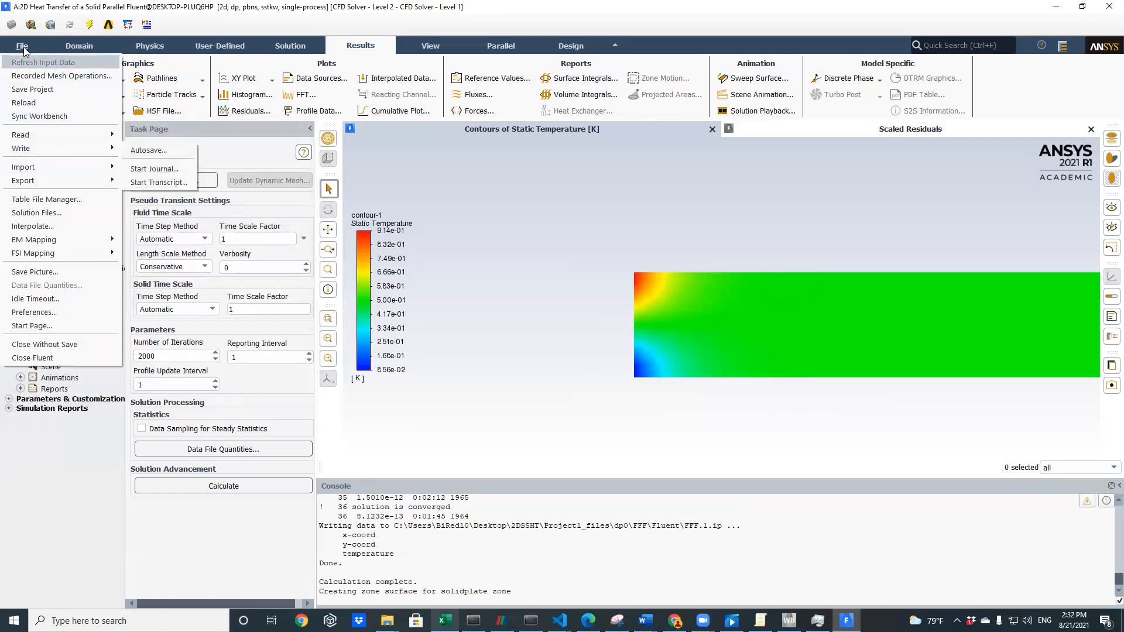
click(32, 89)
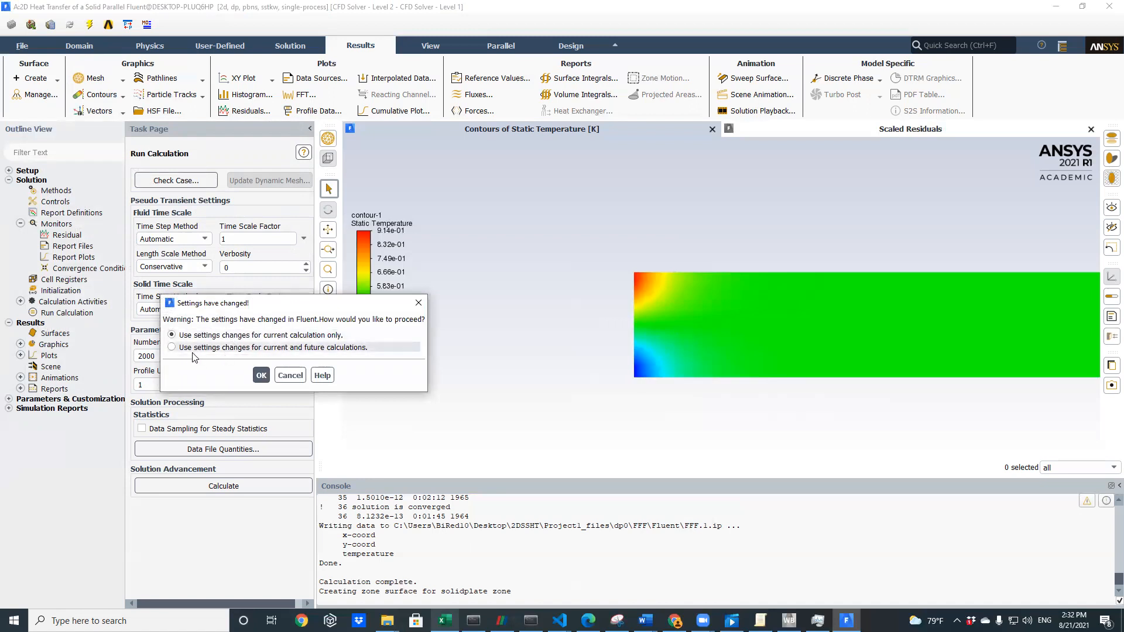
click(261, 375)
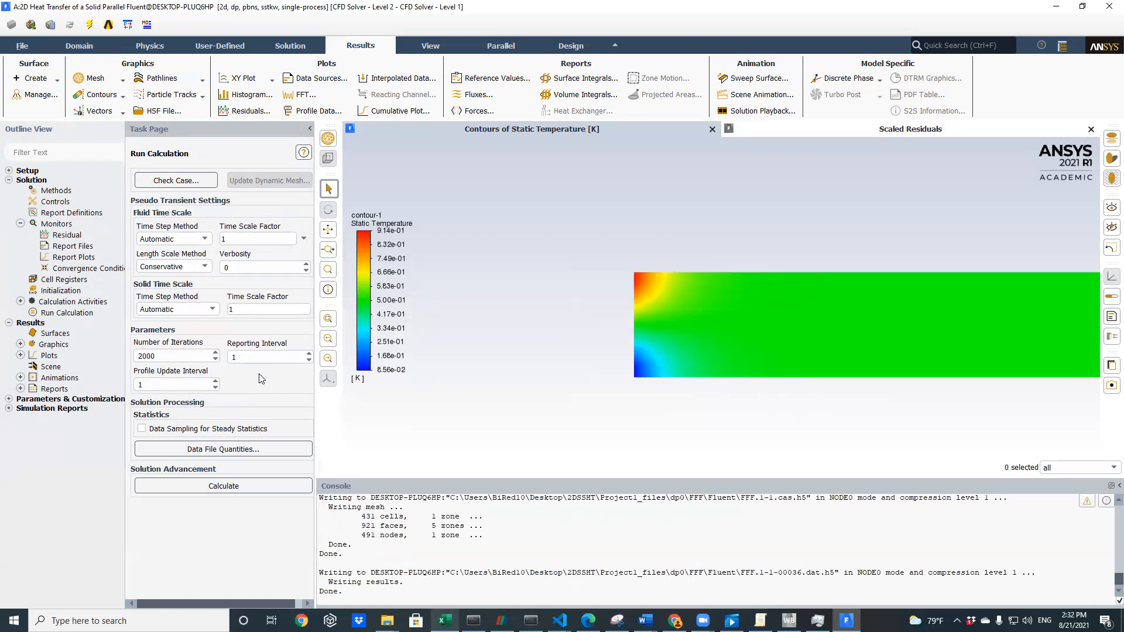
Close Fluent and switch back to the Workbench project schematic
click(18, 46)
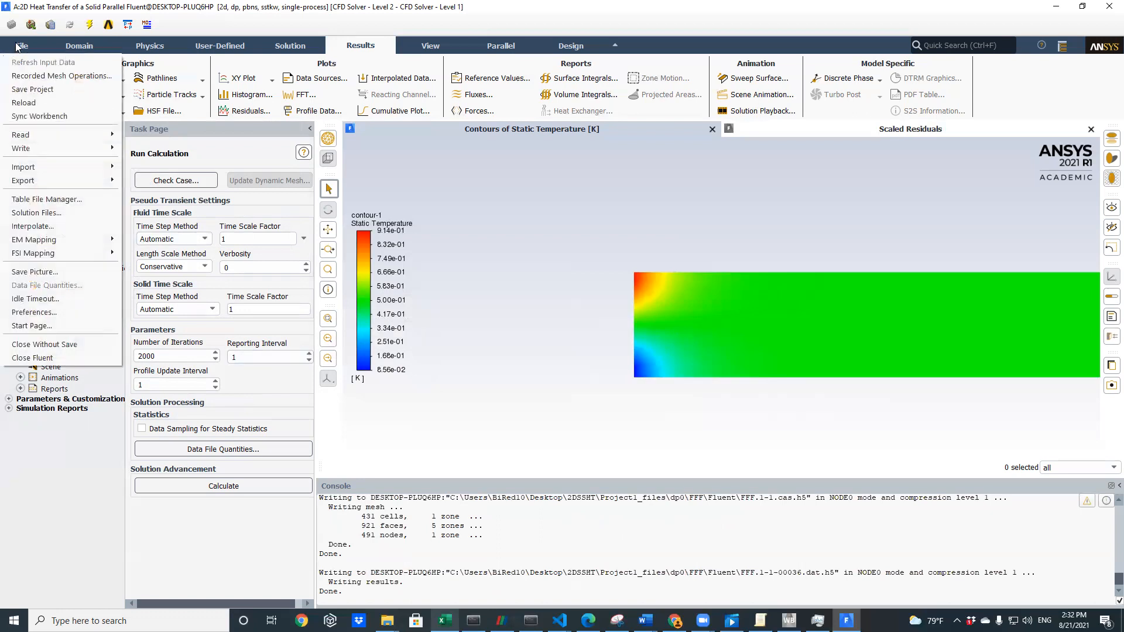
click(61, 357)
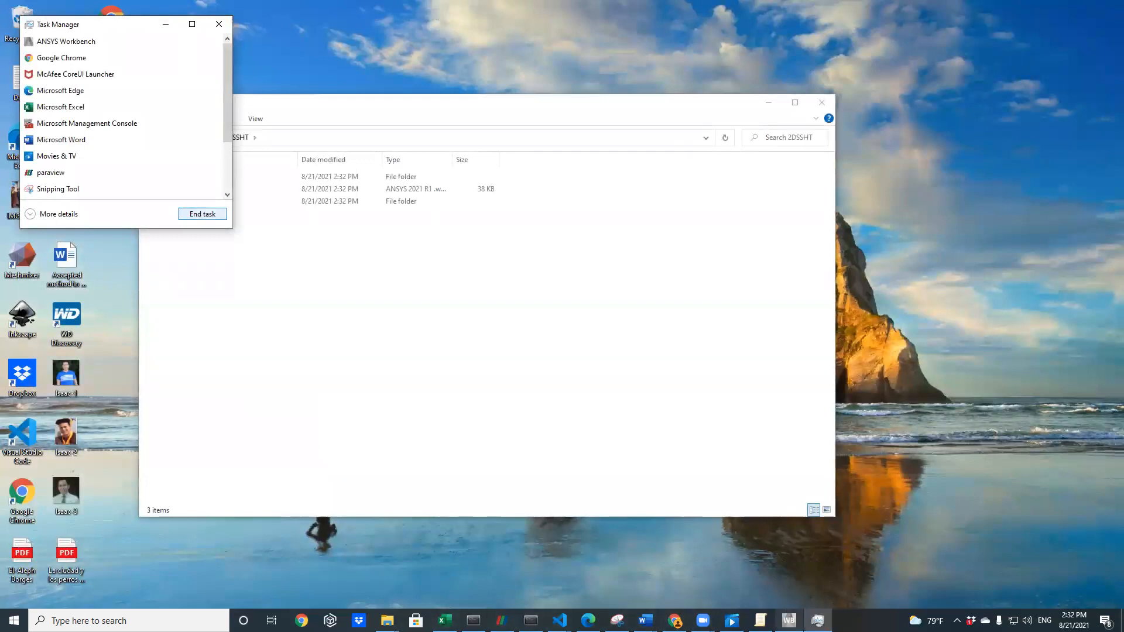
click(789, 621)
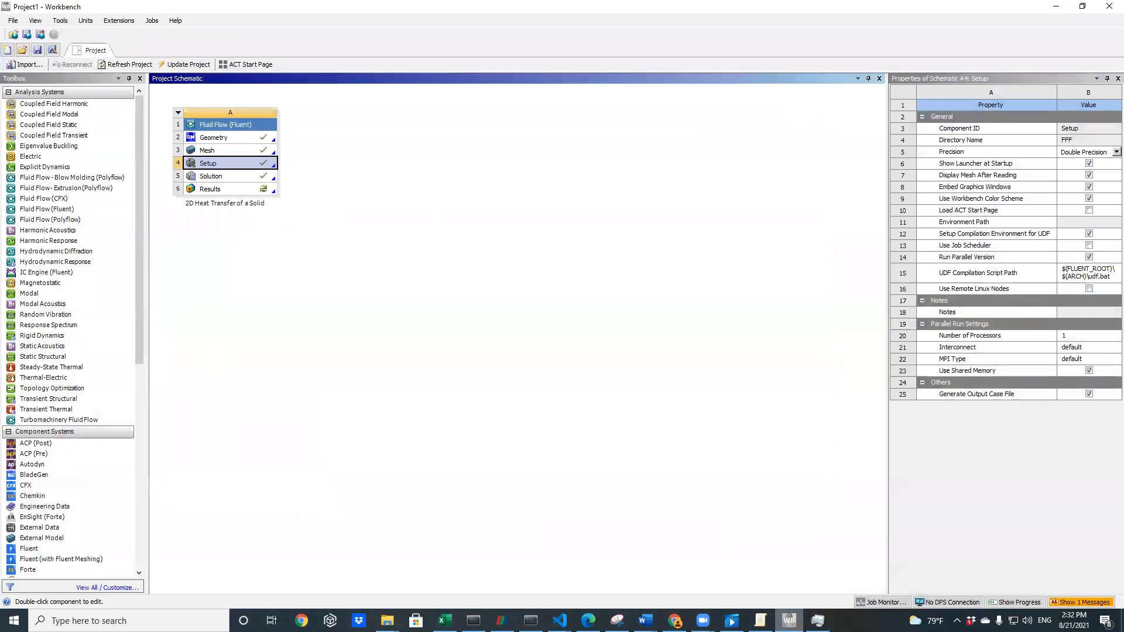
click(238, 175)
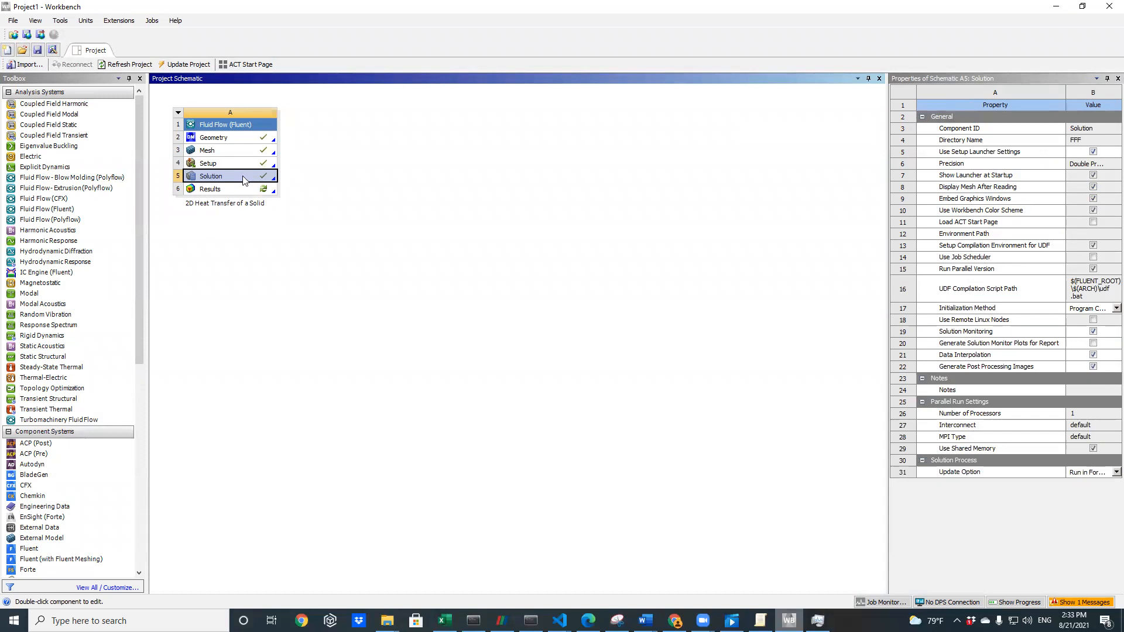
click(226, 191)
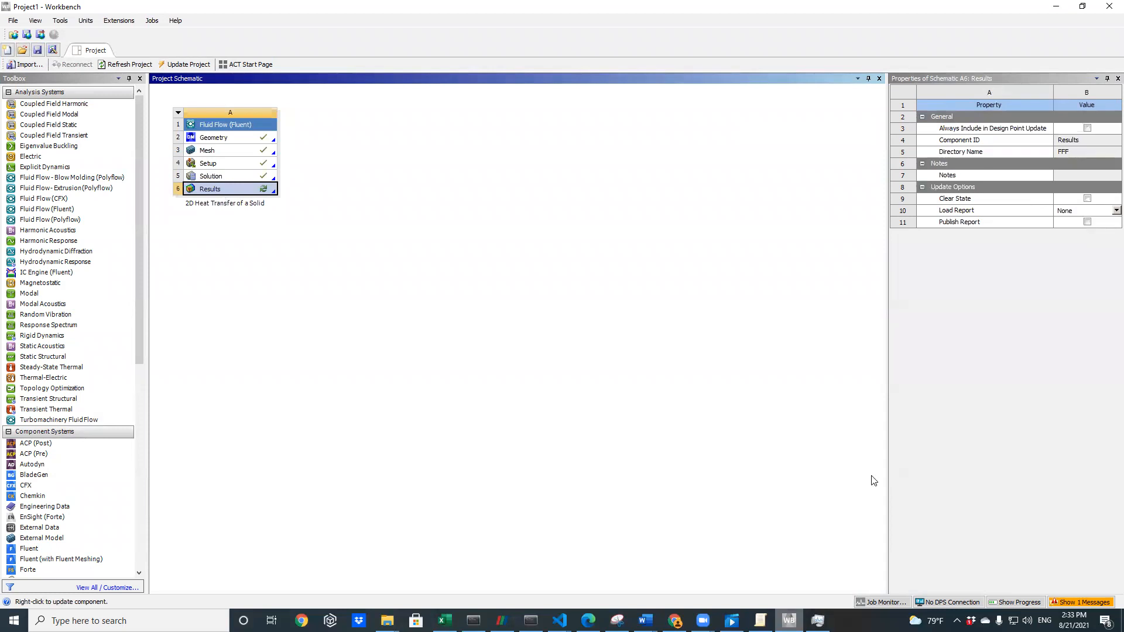
click(702, 621)
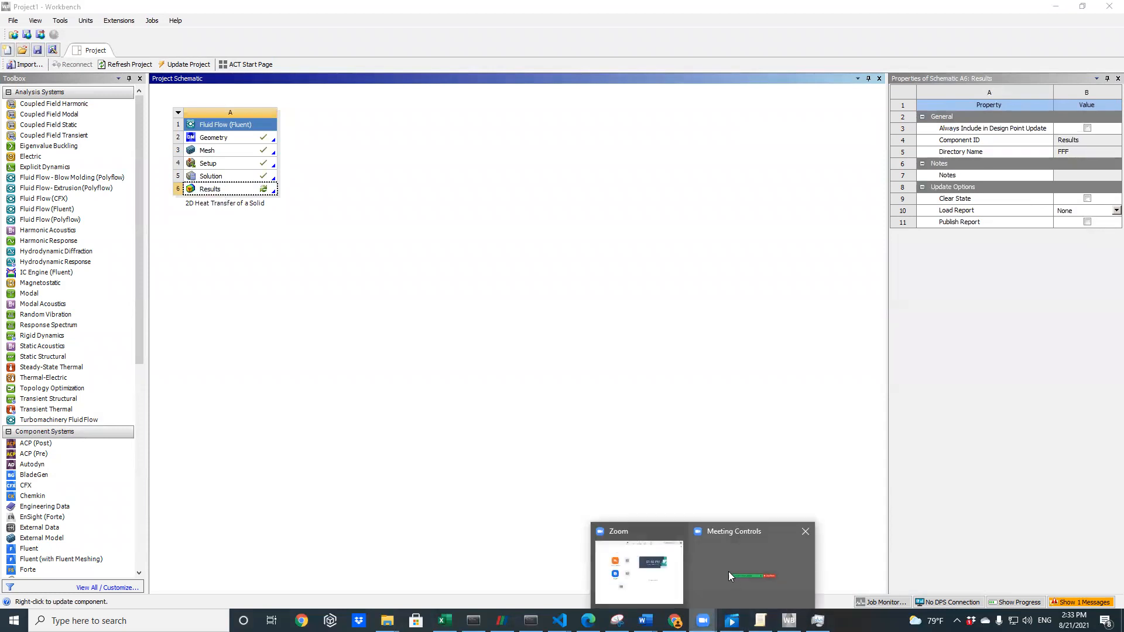
click(718, 578)
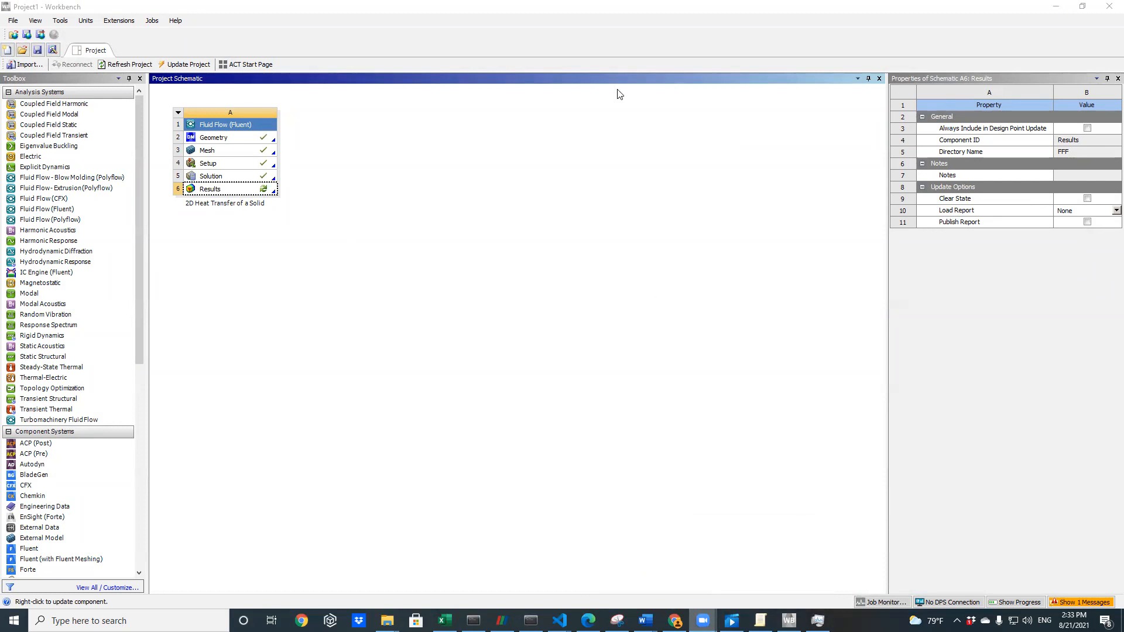
click(614, 248)
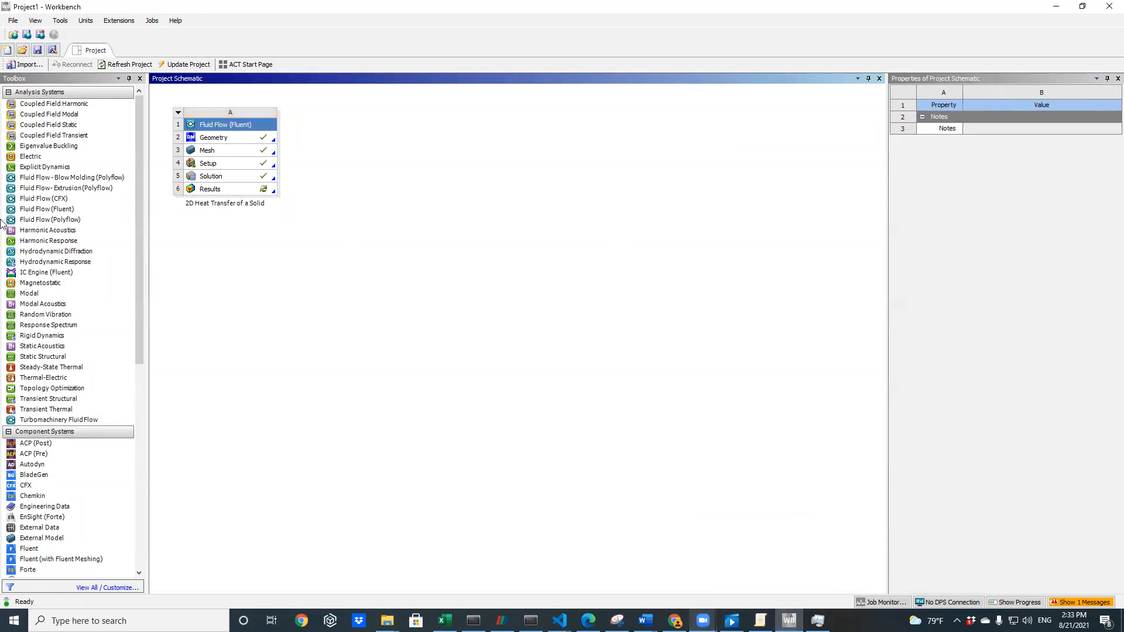
Open the Results of the Fluid Flow (Fluent) system in CFD-Post and orient the plate face-on in the XY plane
click(213, 190)
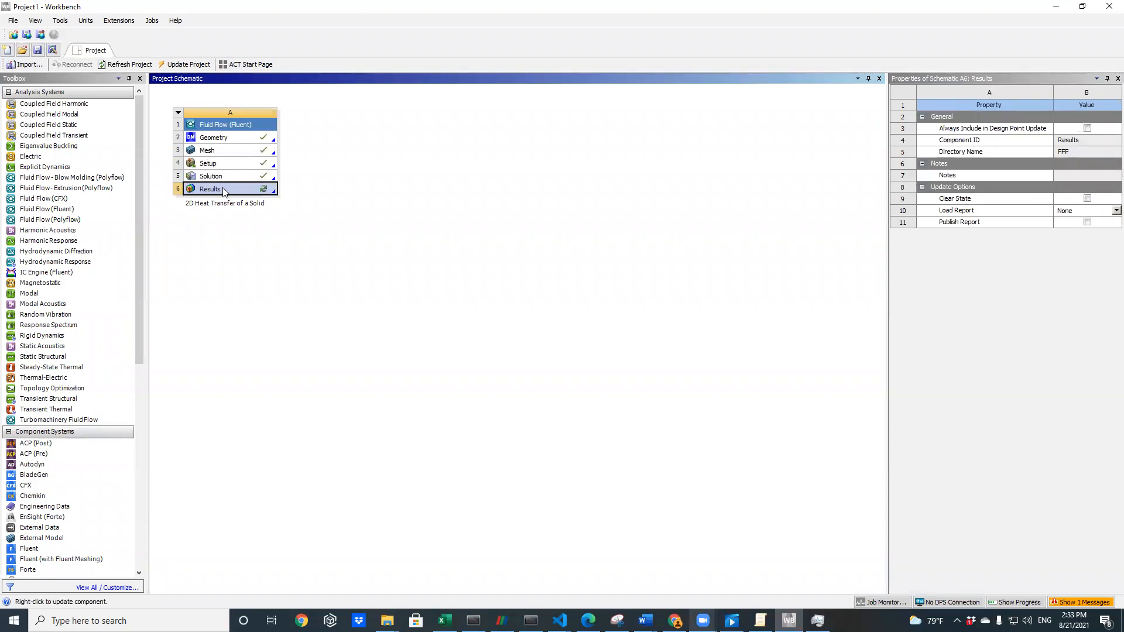
double_click(223, 190)
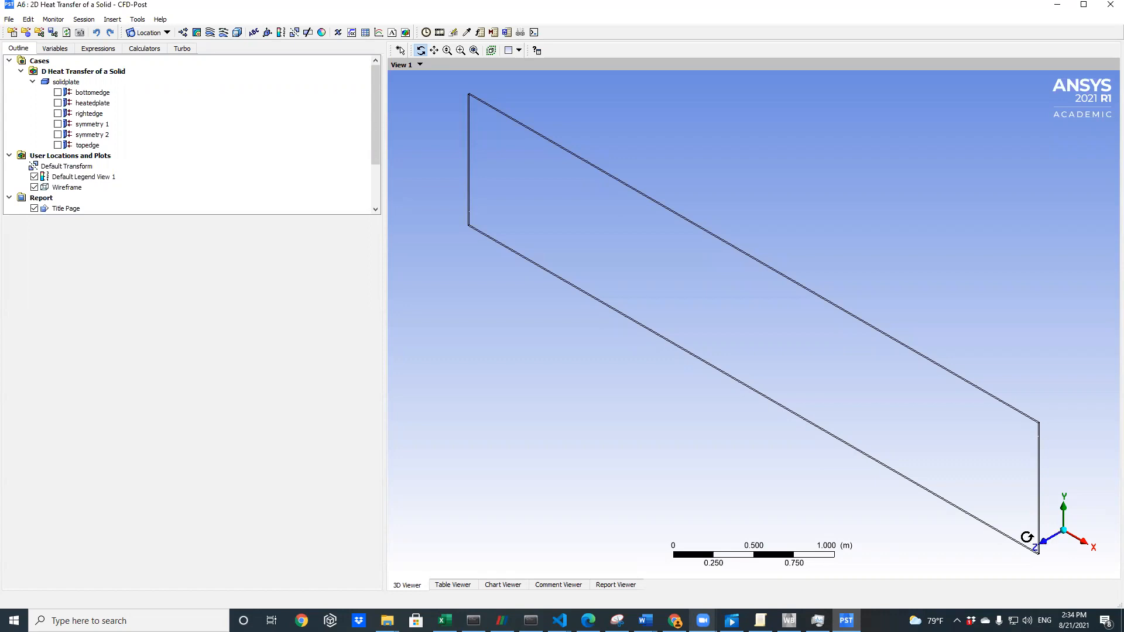
click(1048, 546)
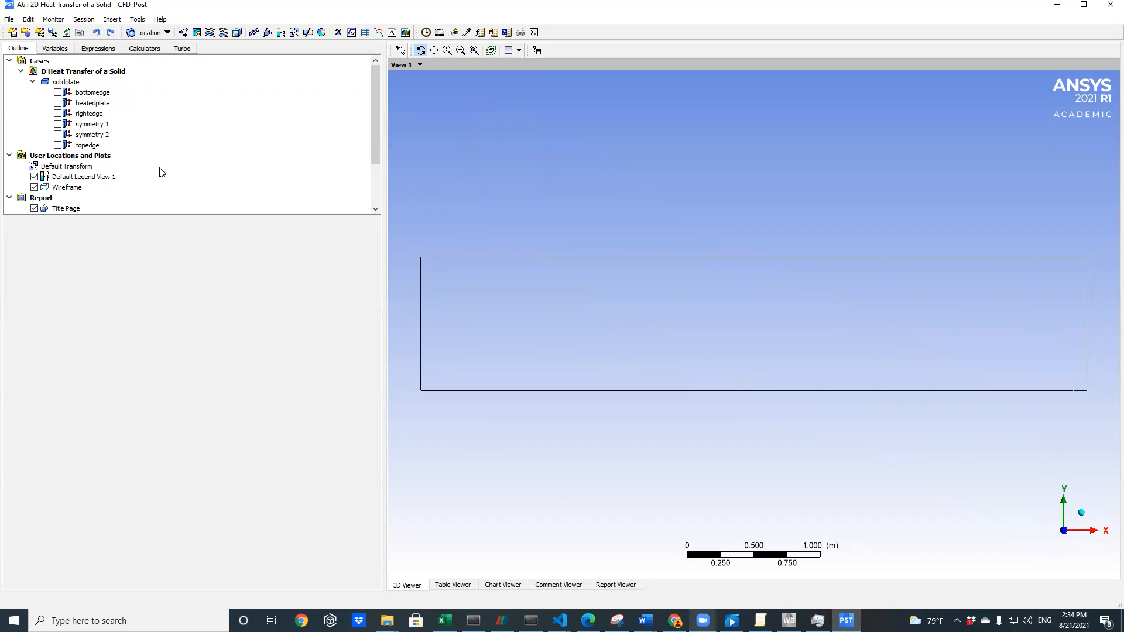
Insert a new contour object named TempContour
click(198, 37)
click(197, 32)
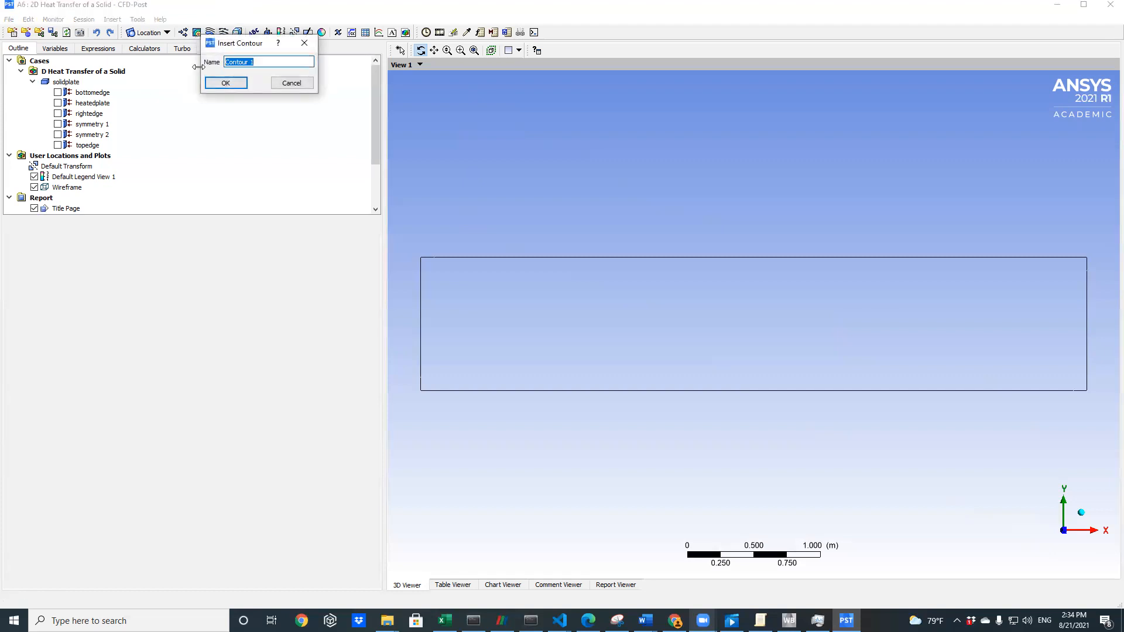
text(TempConto)
click(226, 83)
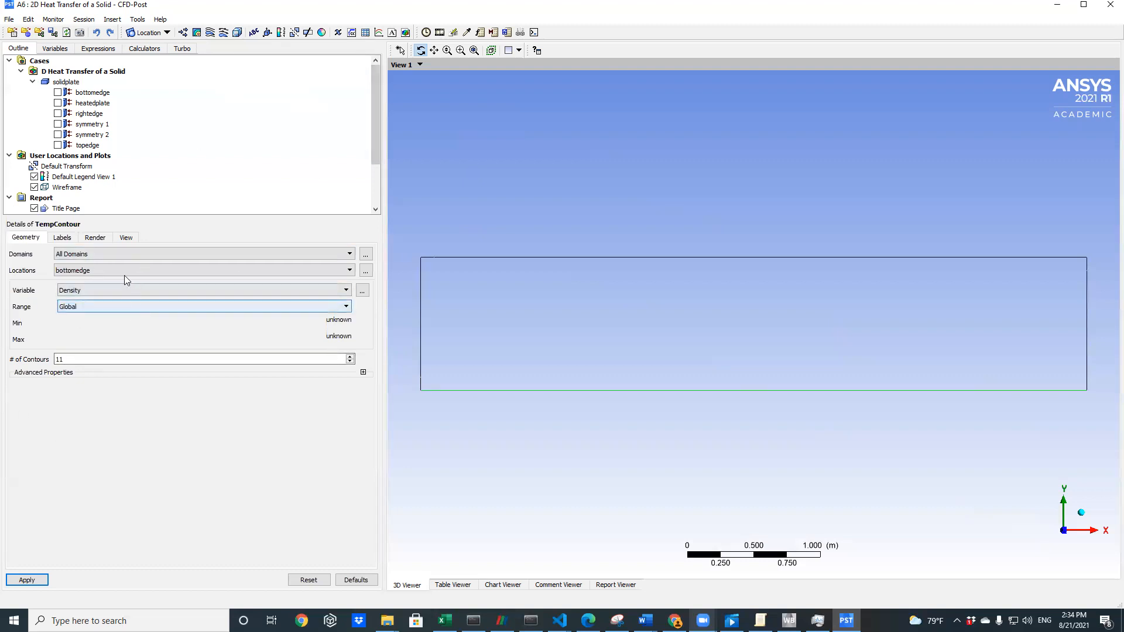
Display TempContour on location symmetry 1 using the Temperature variable and the Global range
click(92, 272)
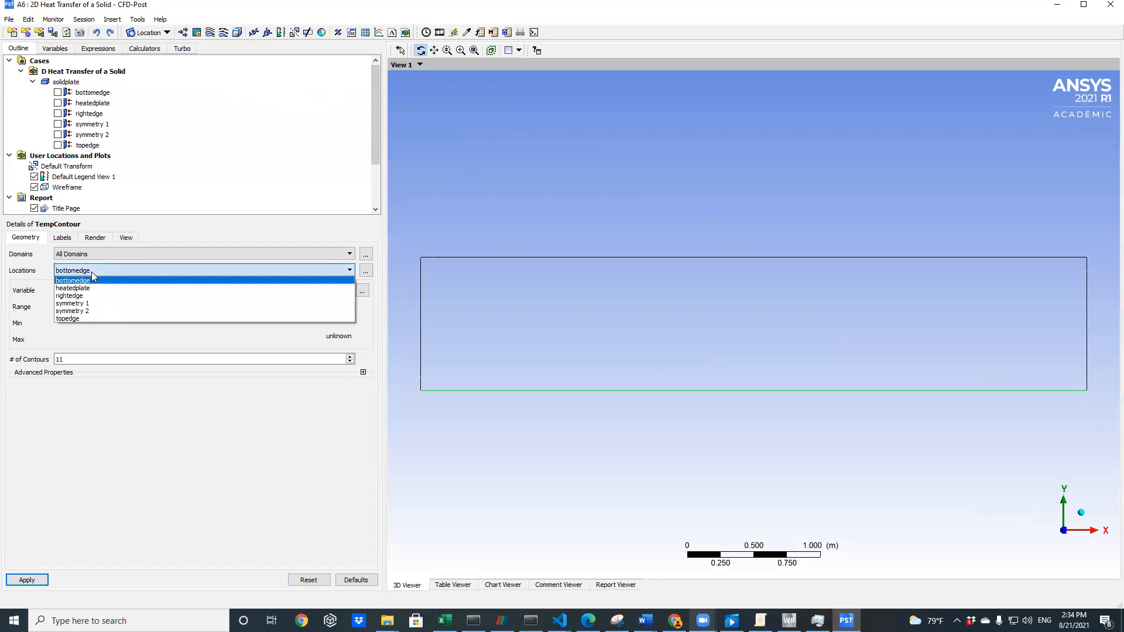
click(84, 303)
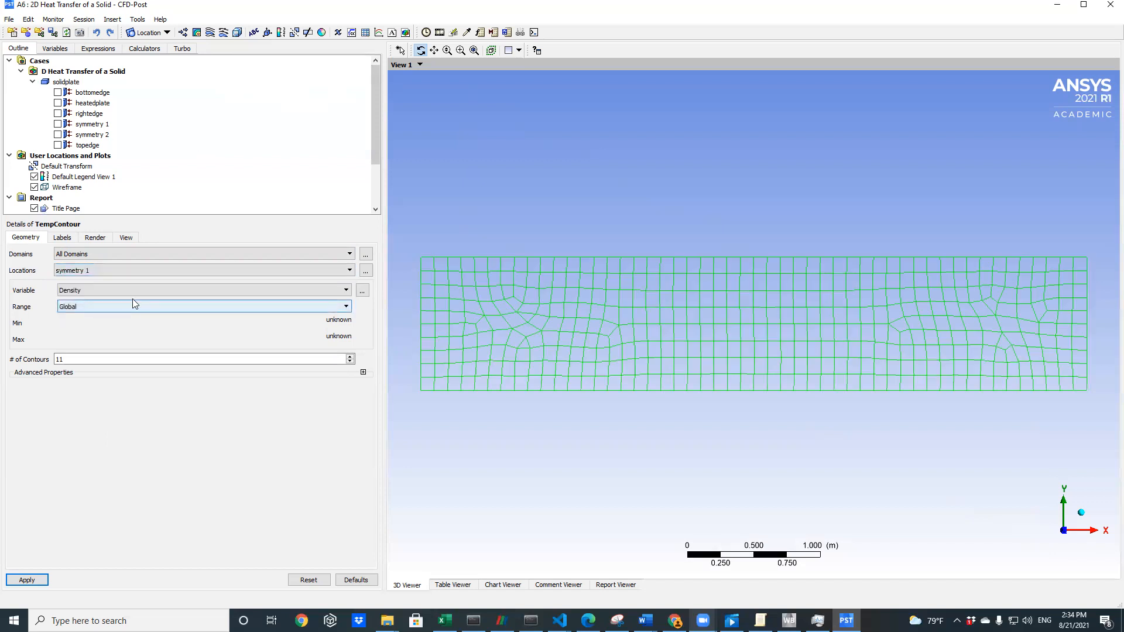
click(86, 291)
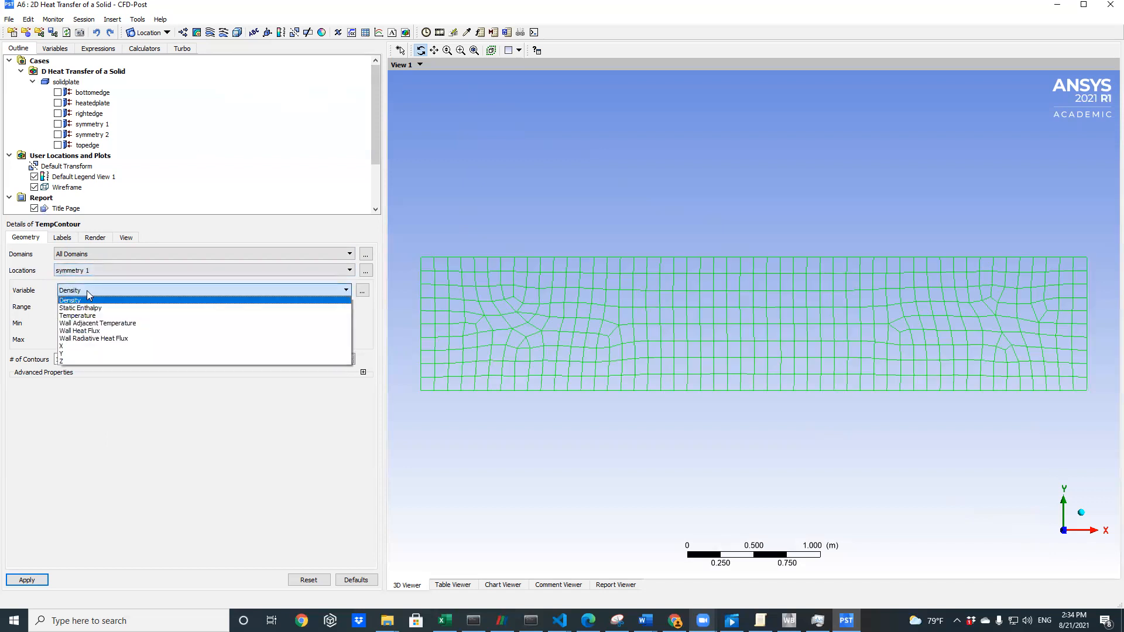
click(89, 315)
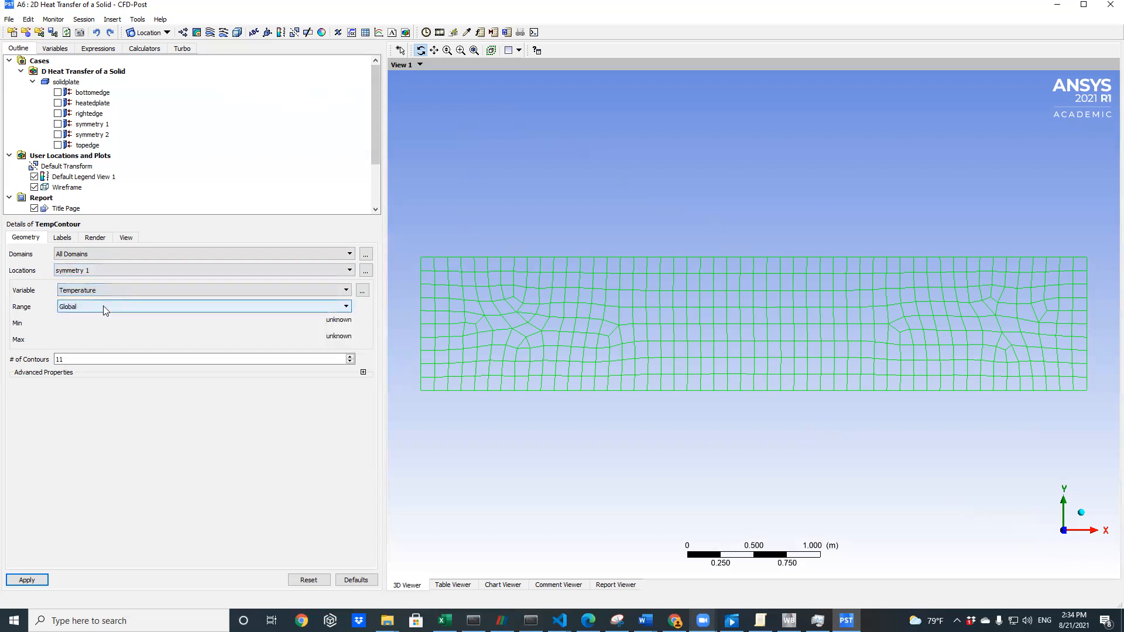
click(104, 307)
click(104, 306)
click(27, 580)
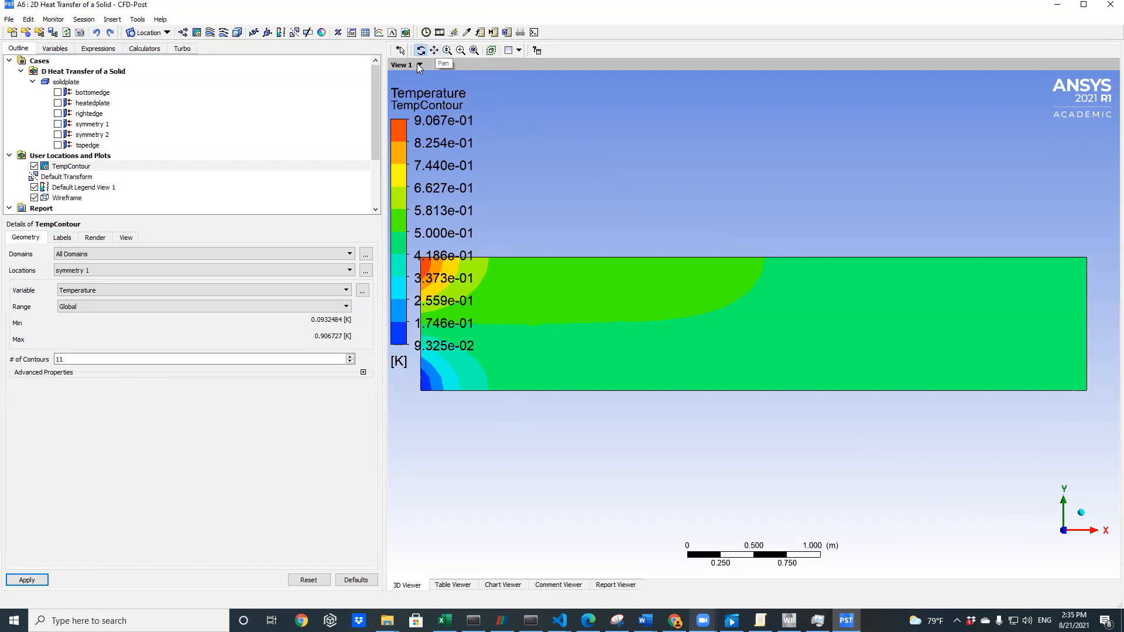
Save a picture of the temperature contour, with the plate clear of the legend, in PNG format as SolidPlateTempMesh1 in user_files
click(434, 51)
drag(582, 321, 667, 230)
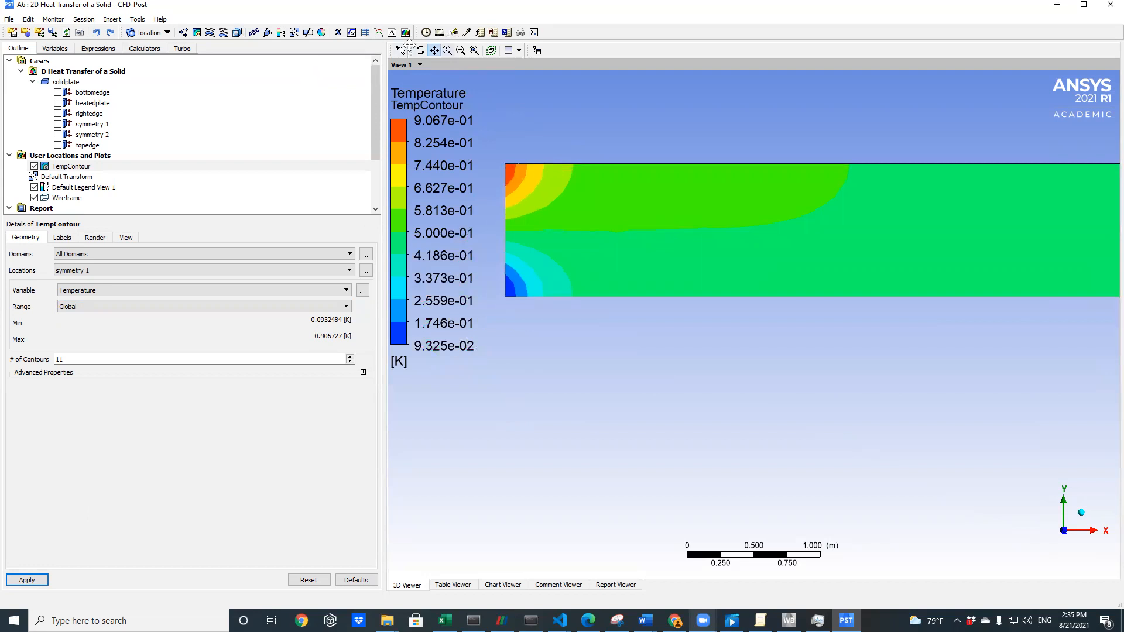
drag(567, 170, 653, 223)
click(447, 51)
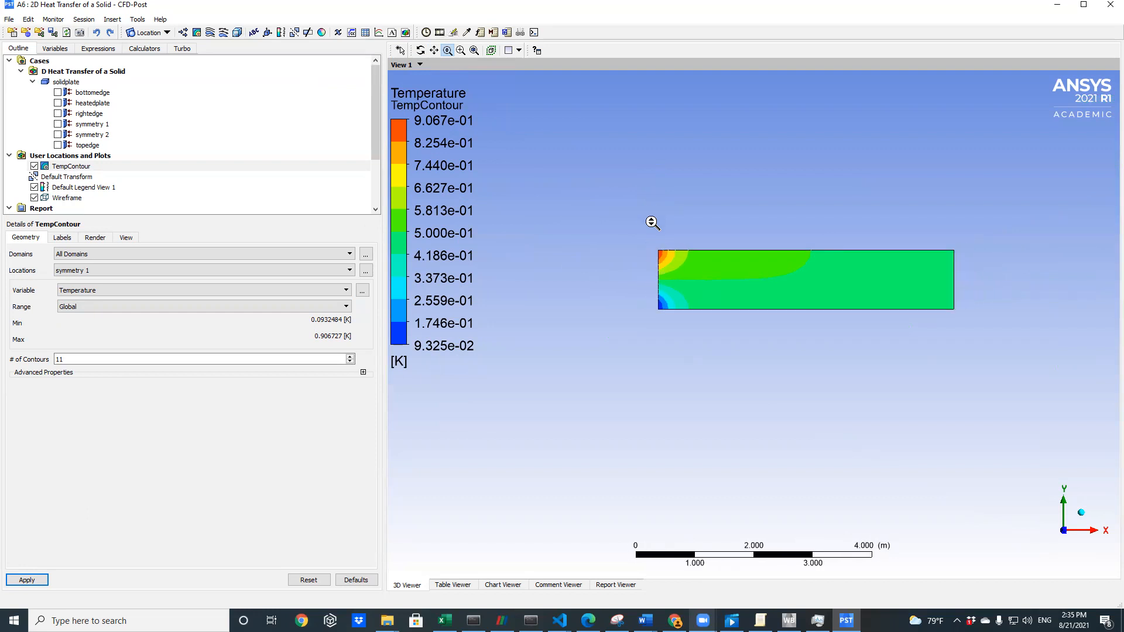
drag(653, 224, 640, 153)
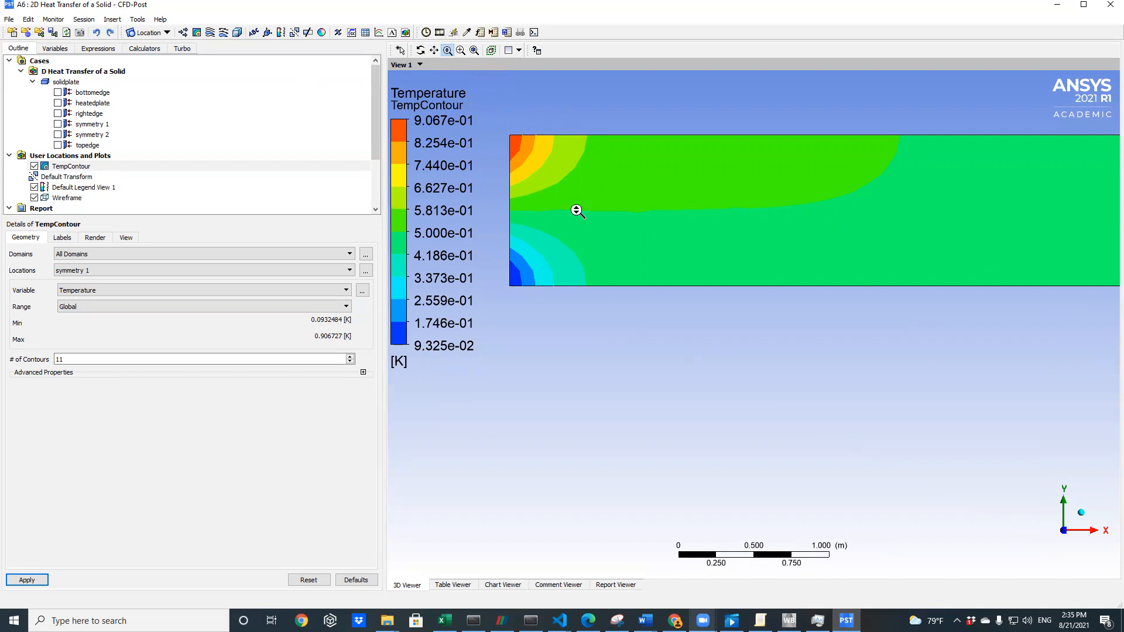
click(10, 20)
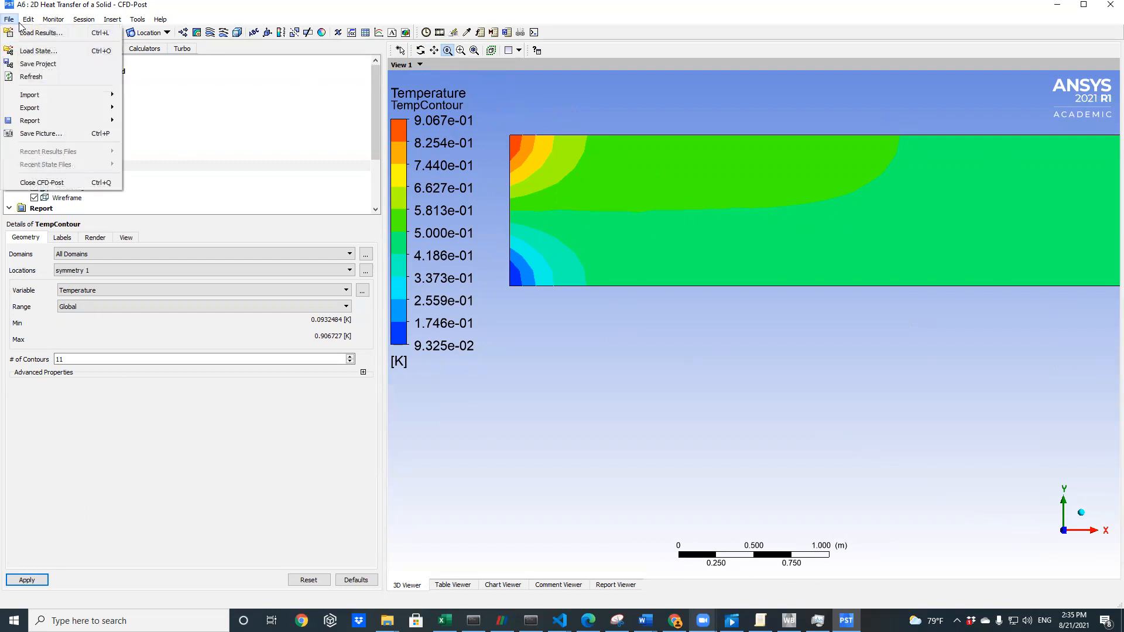
click(36, 133)
click(628, 311)
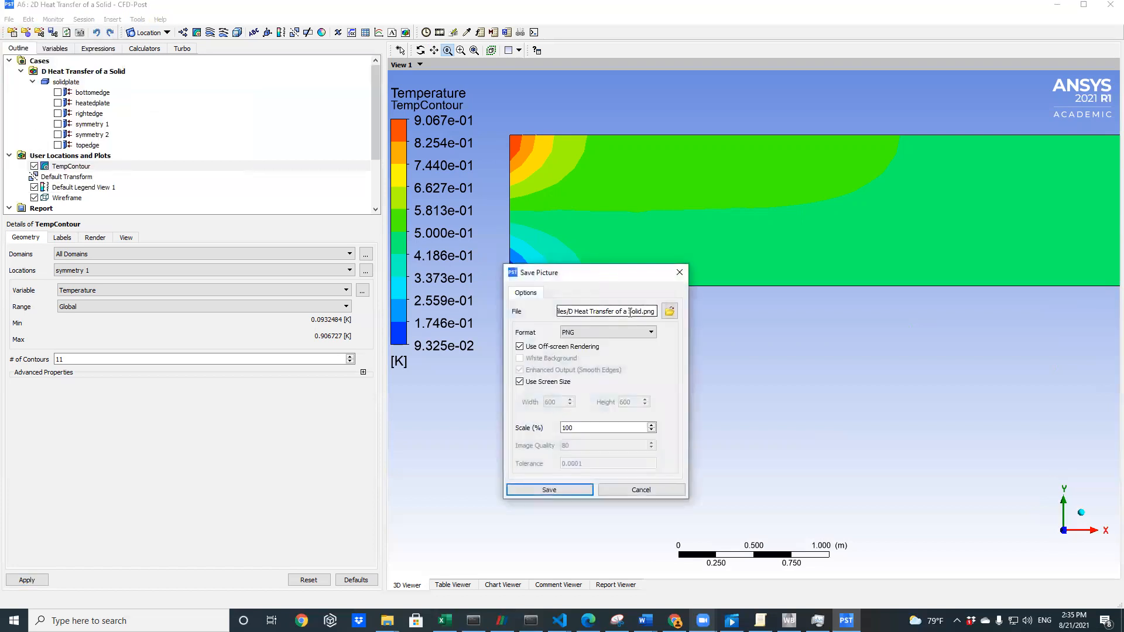
drag(583, 312, 636, 315)
click(635, 315)
key(Right)
key(Right)
key(Right)
key(Right)
key(Right)
key(Right)
key(Right)
key(Right)
key(Right)
key(Right)
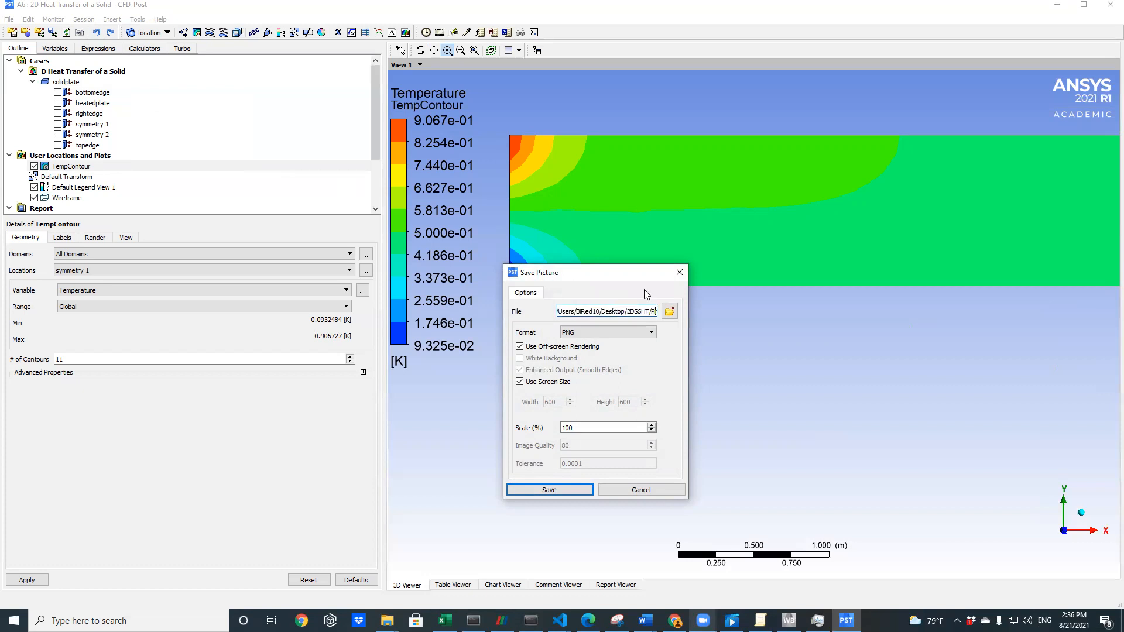
key(Right)
key(Right)
key(Right)
key(Right)
key(Right)
key(Right)
key(Right)
key(Right)
key(Right)
key(Right)
key(Right)
key(Right)
key(Right)
key(Right)
key(Right)
key(Right)
key(Right)
key(Right)
key(Right)
key(Right)
key(Right)
key(Right)
key(Right)
key(Right)
key(Right)
key(Right)
key(Right)
key(Right)
key(Right)
key(Right)
key(Right)
key(Right)
key(Right)
key(Right)
key(Right)
key(Right)
key(Right)
key(Right)
key(Right)
key(Right)
key(Right)
key(Right)
key(Right)
key(Right)
key(Right)
key(Right)
key(Right)
key(Right)
key(Right)
key(Right)
key(Right)
key(Right)
key(Right)
drag(653, 312, 578, 314)
text(Temp)
text(Co)
key(BackSpace)
key(BackSpace)
key(BackSpace)
key(BackSpace)
key(BackSpace)
key(BackSpace)
text(SolidPlateTempK)
key(BackSpace)
text(Mesh1)
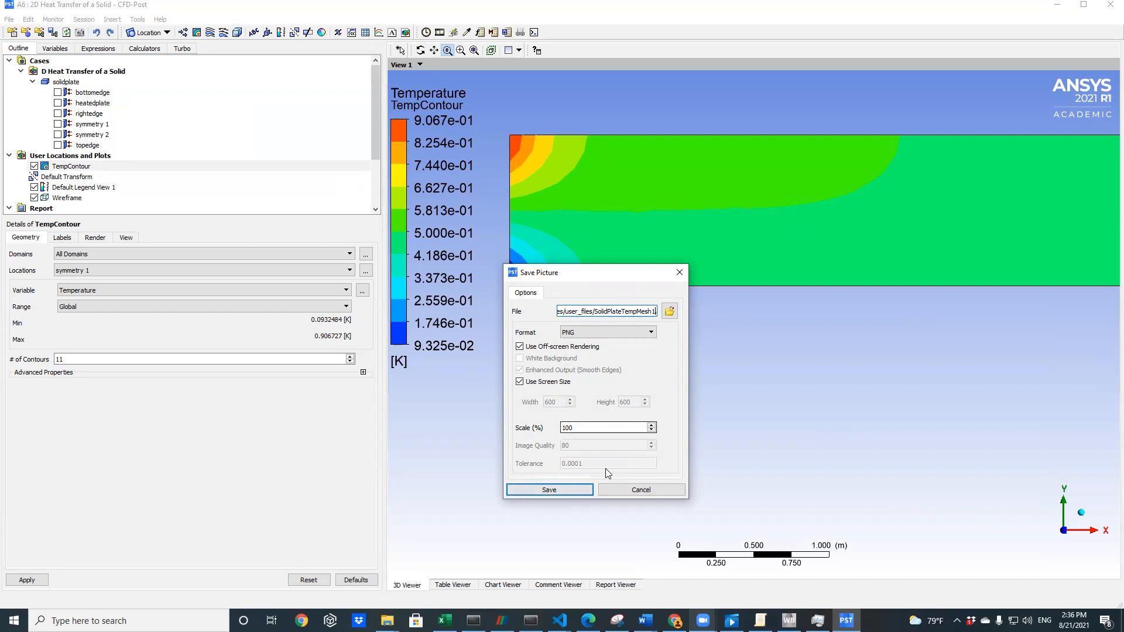
click(553, 489)
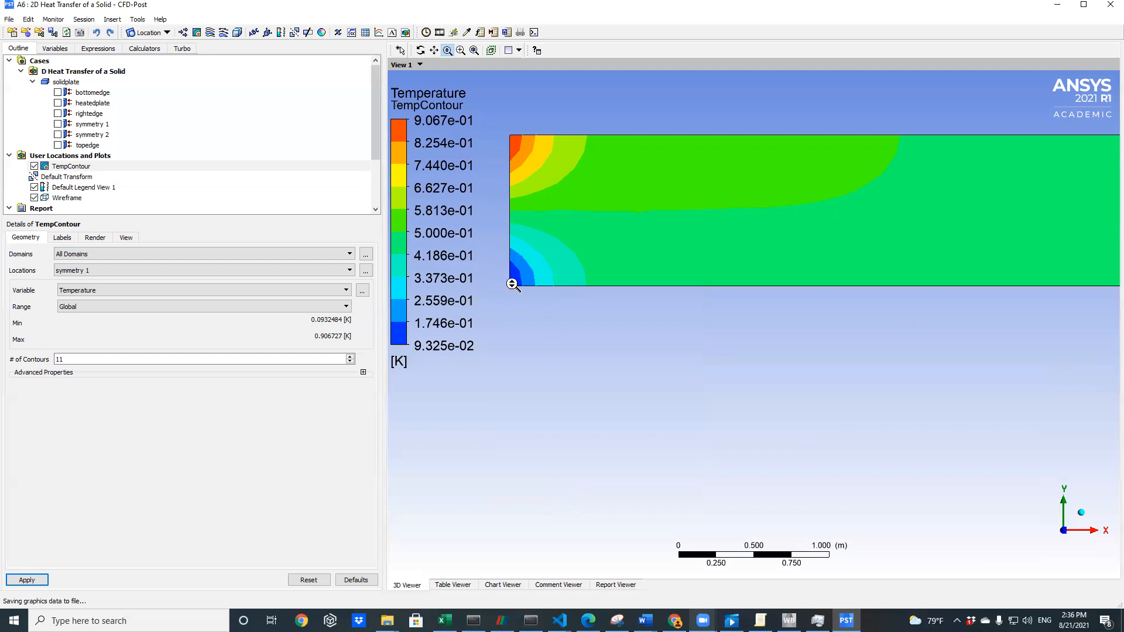
Start a generic data export with the file name SolidPlateTemMesh1.csv in the project's user_files folder
click(8, 19)
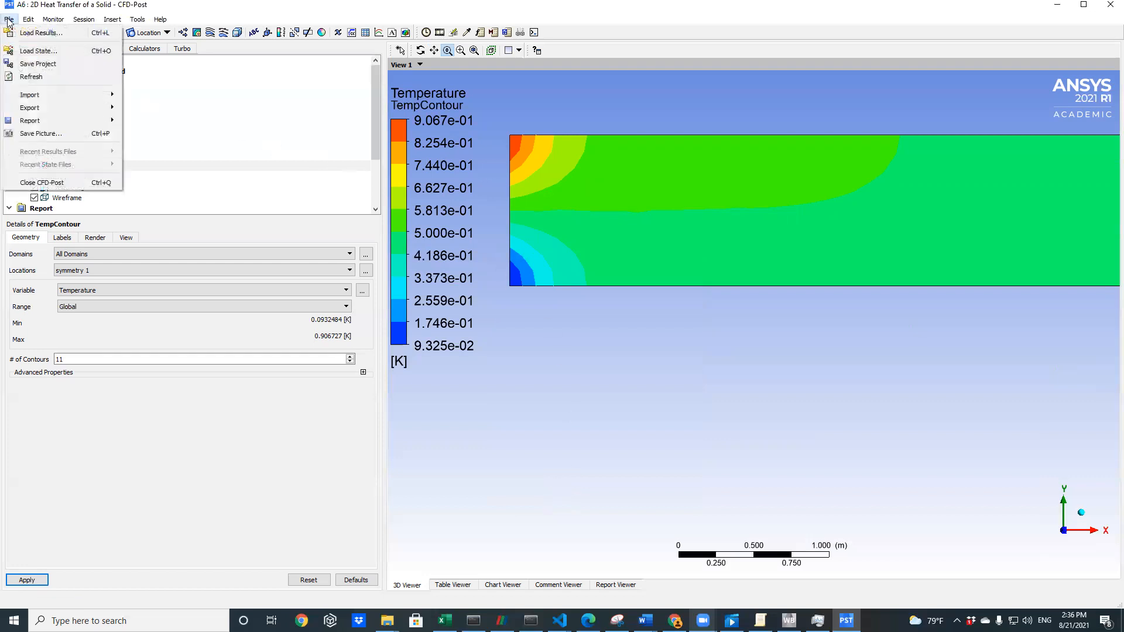
mouse_move(48, 109)
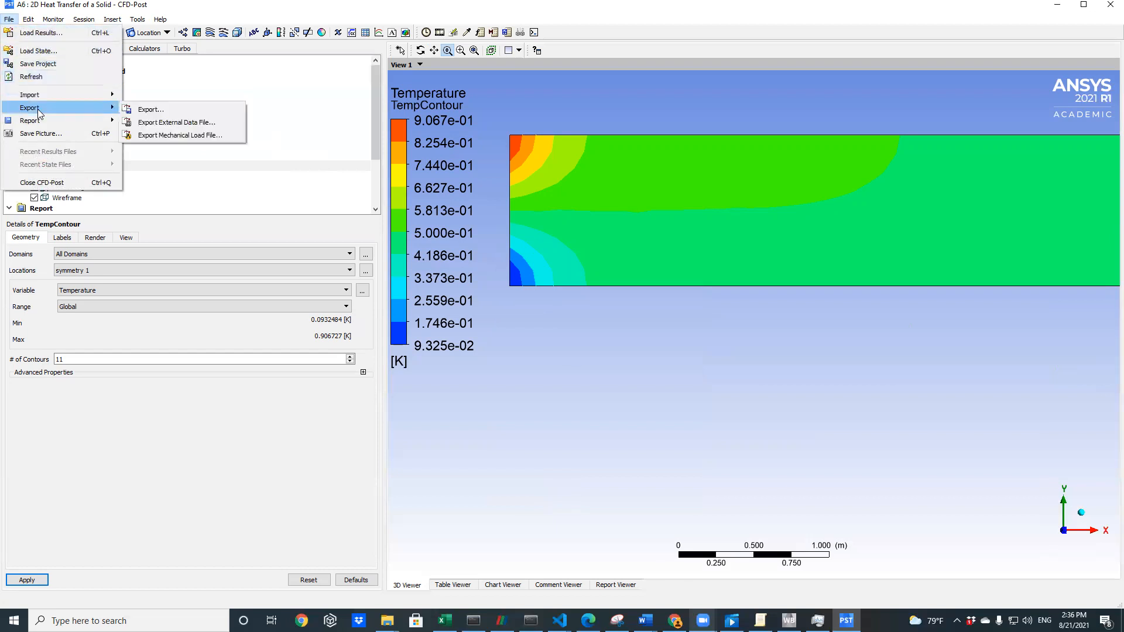
click(162, 109)
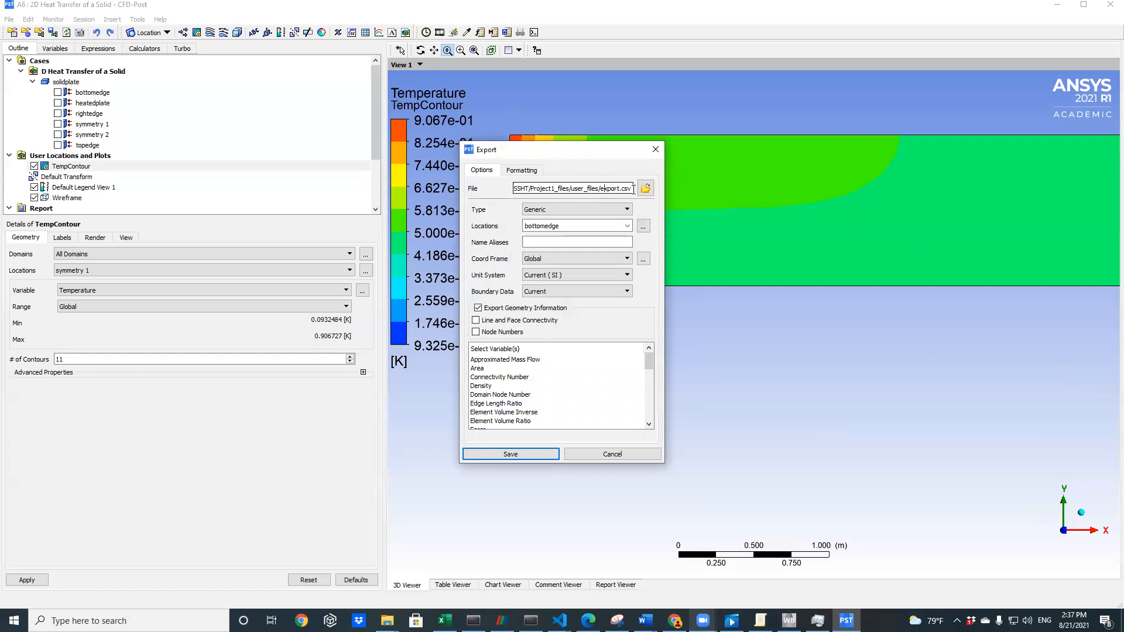
drag(622, 192, 602, 187)
text(T)
key(BackSpace)
text(S)
text(olud)
text(PlateTemp)
text(Mesh1)
text(.)
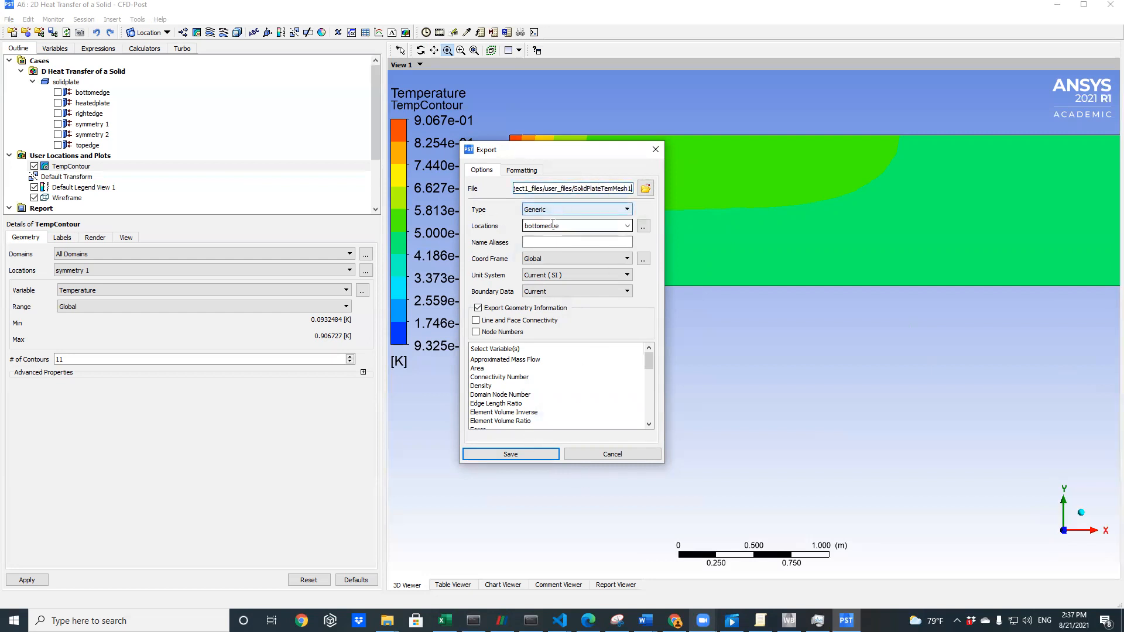
text(csv)
Export the Temperature variable on location symmetry 1 and save the file
click(628, 226)
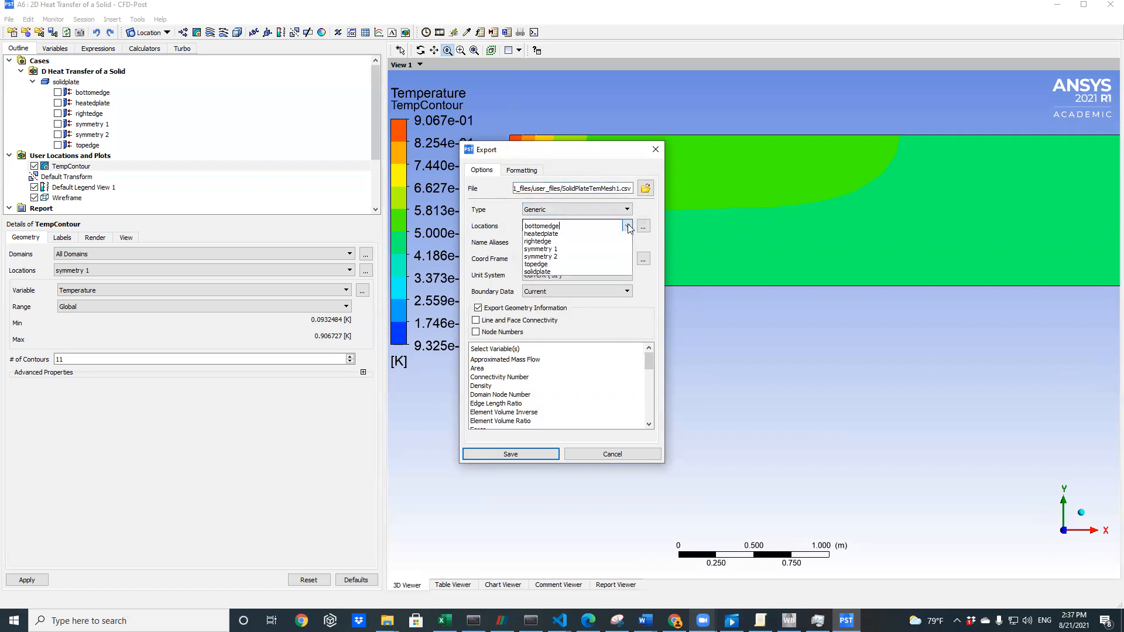
click(550, 249)
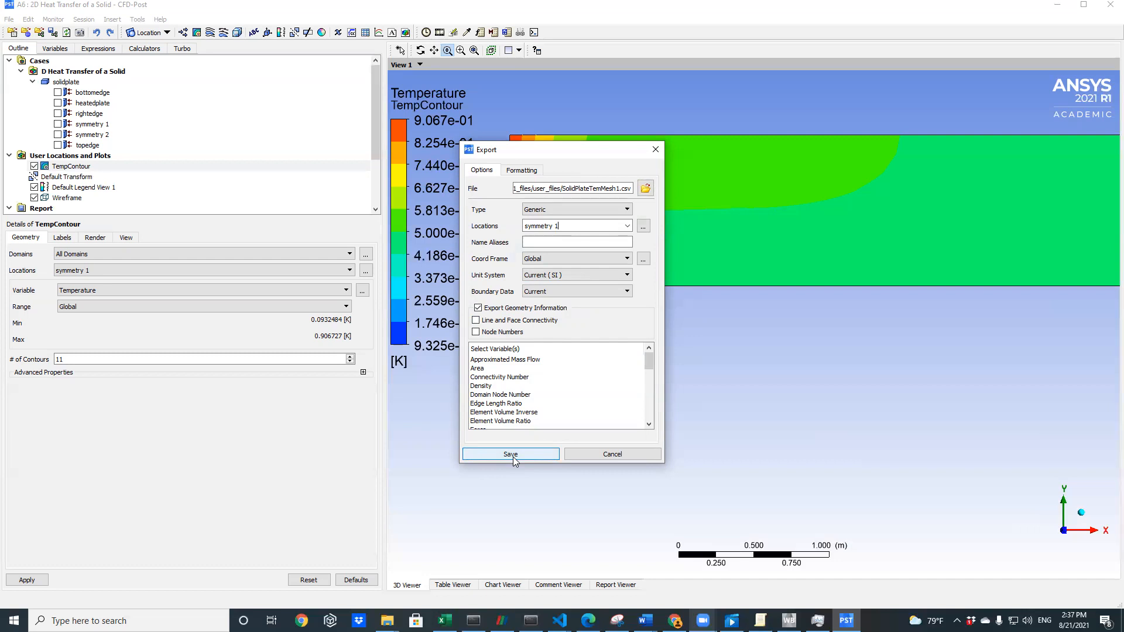
drag(652, 362, 649, 403)
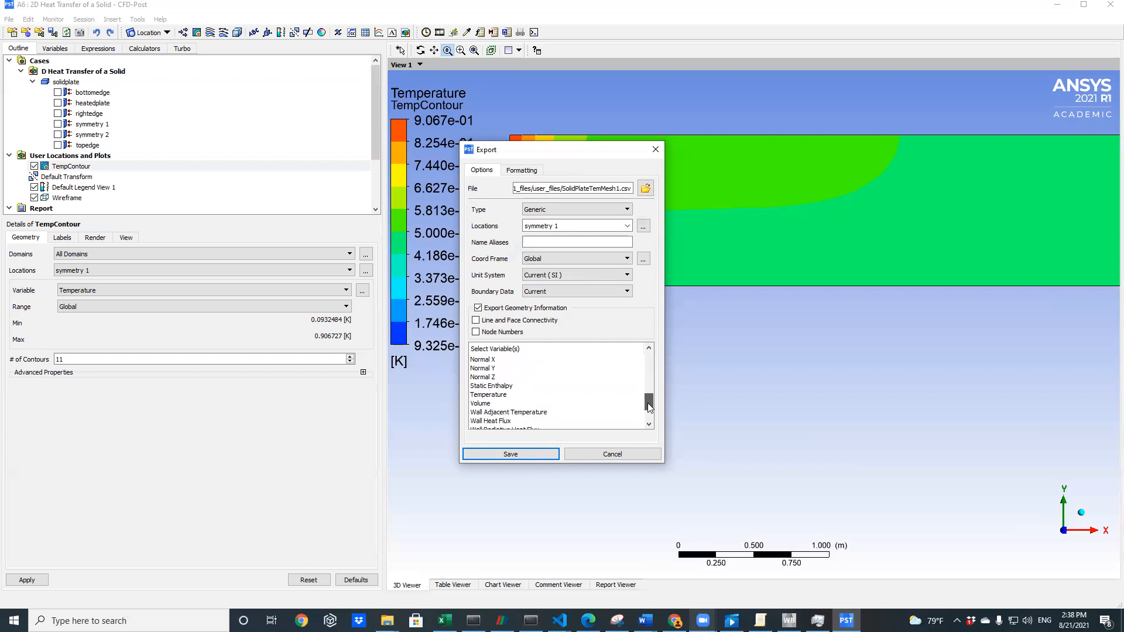
click(507, 395)
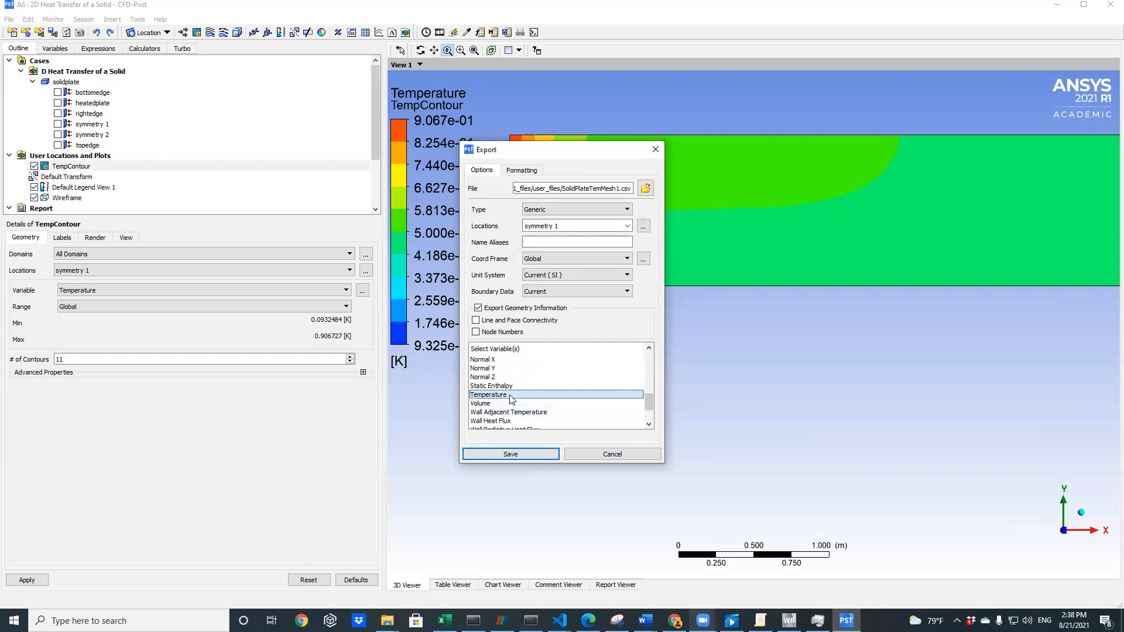
click(533, 455)
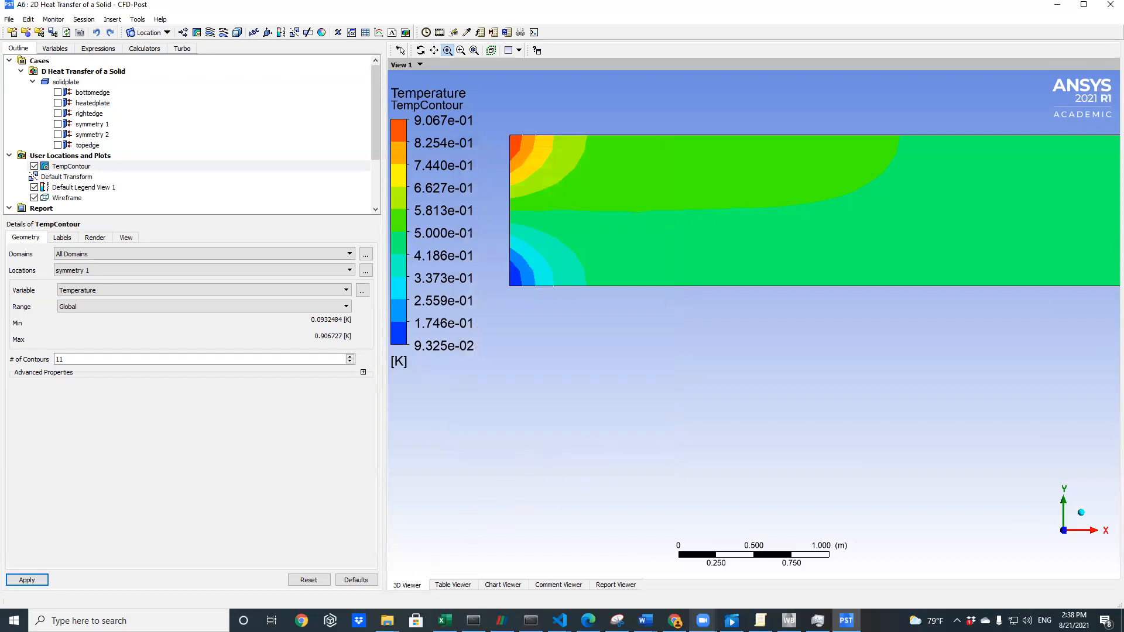
Switch to File Explorer and open the user_files folder inside 2DSSHT, Project1_files
mouse_move(388, 621)
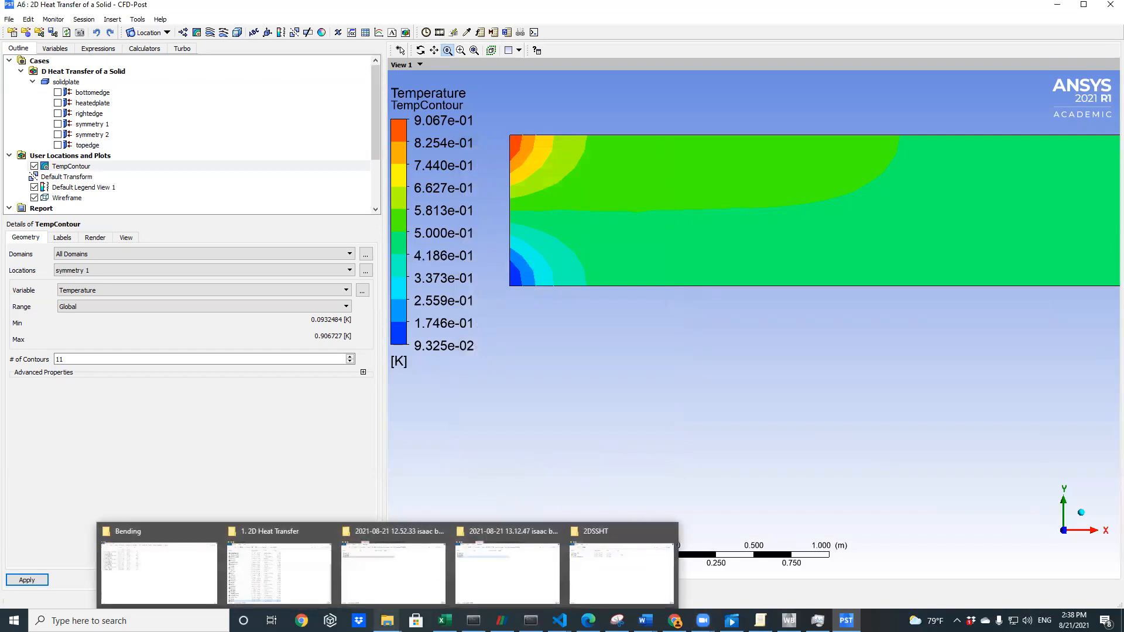
click(622, 571)
click(192, 138)
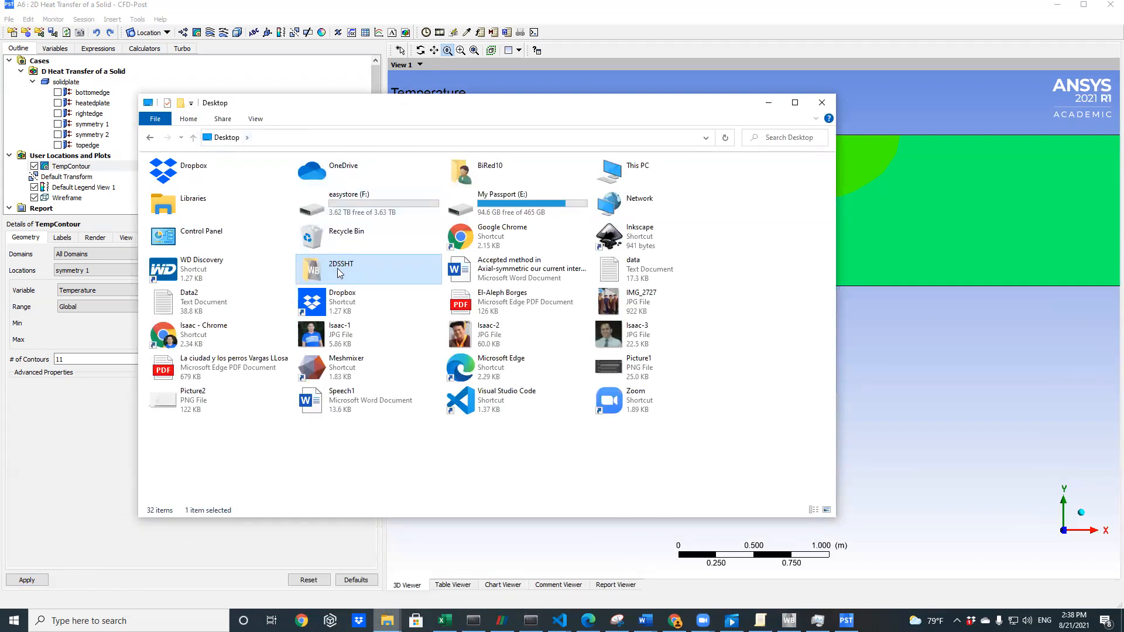
double_click(337, 268)
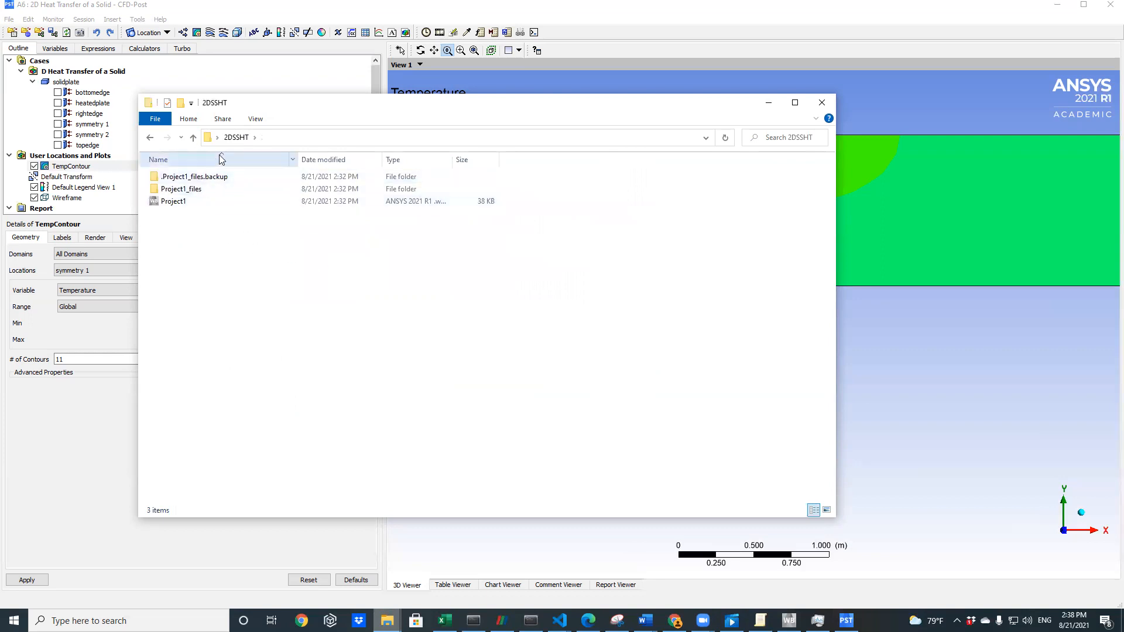
click(190, 191)
double_click(191, 192)
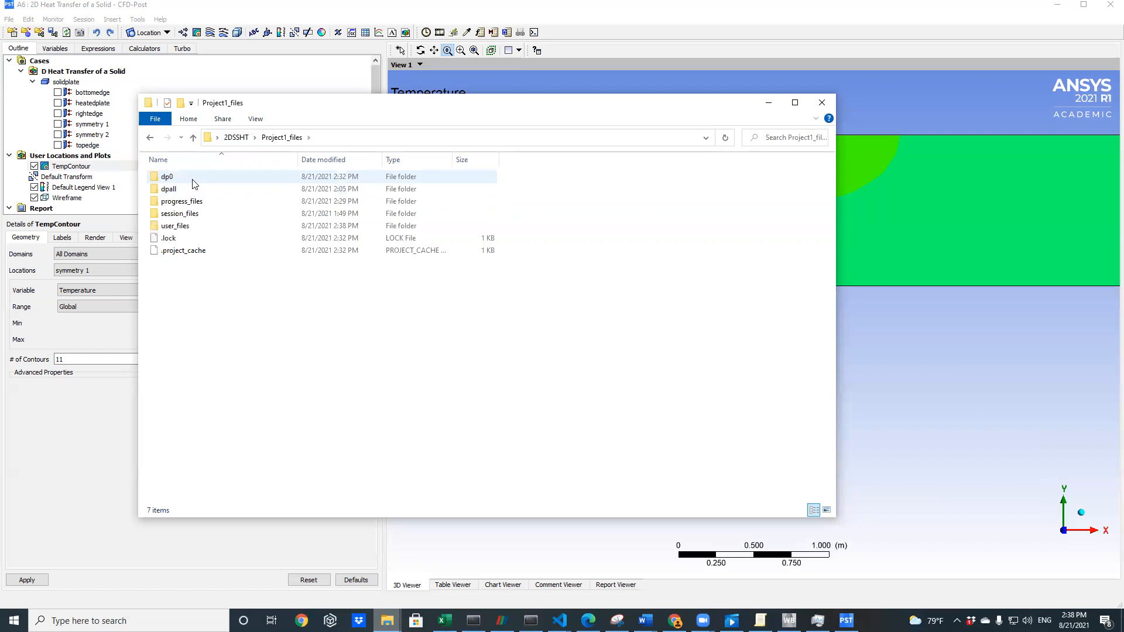
click(202, 225)
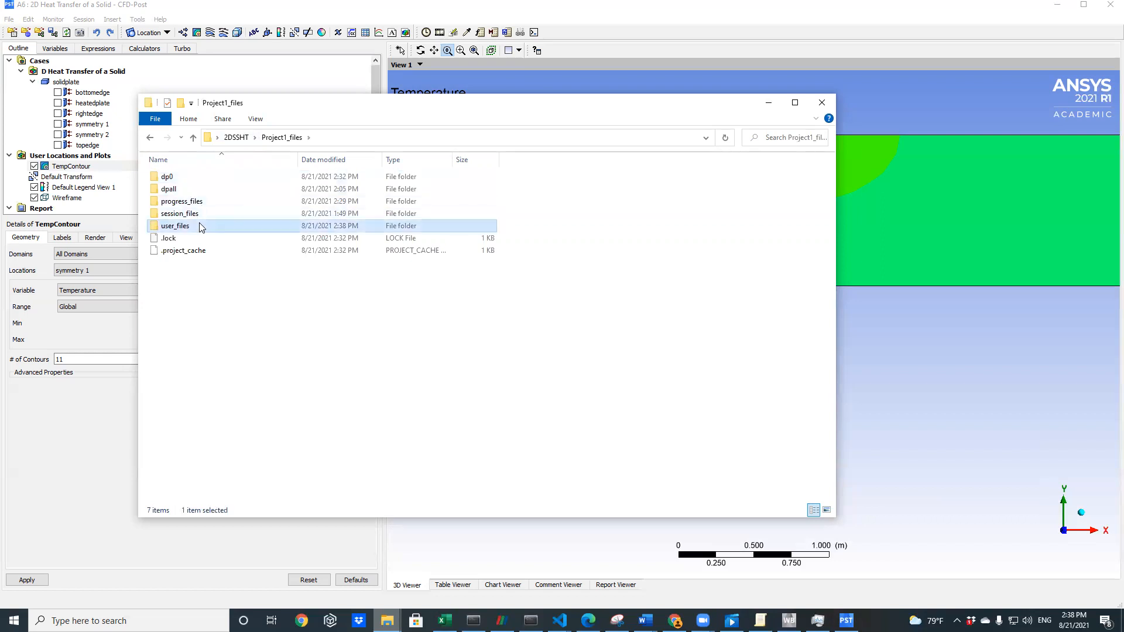
double_click(201, 225)
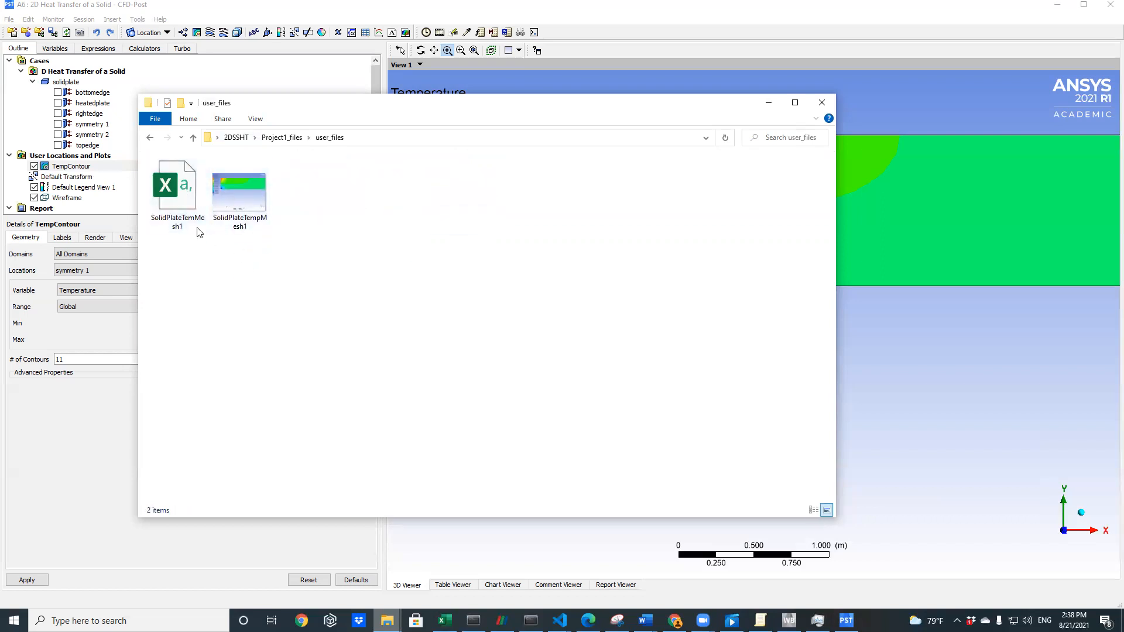
View the exported contour picture SolidPlateTempMesh1 and close it
click(234, 196)
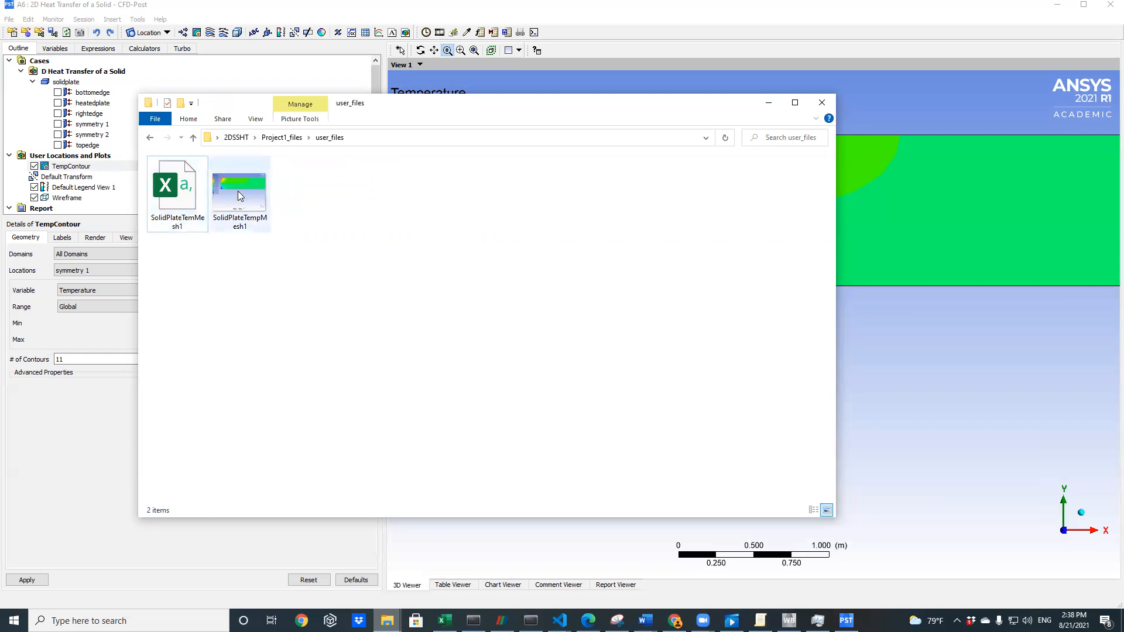
double_click(238, 198)
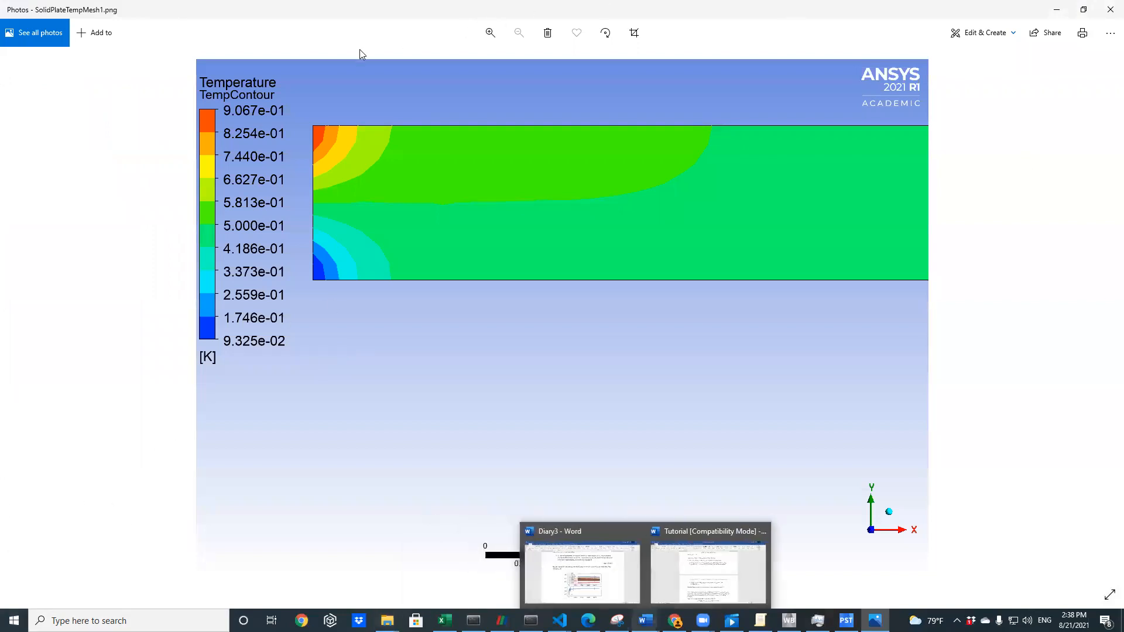
click(1108, 4)
Open the exported SolidPlateTemMesh1 CSV file in Excel and examine its X, Y and Z coordinate columns
click(203, 186)
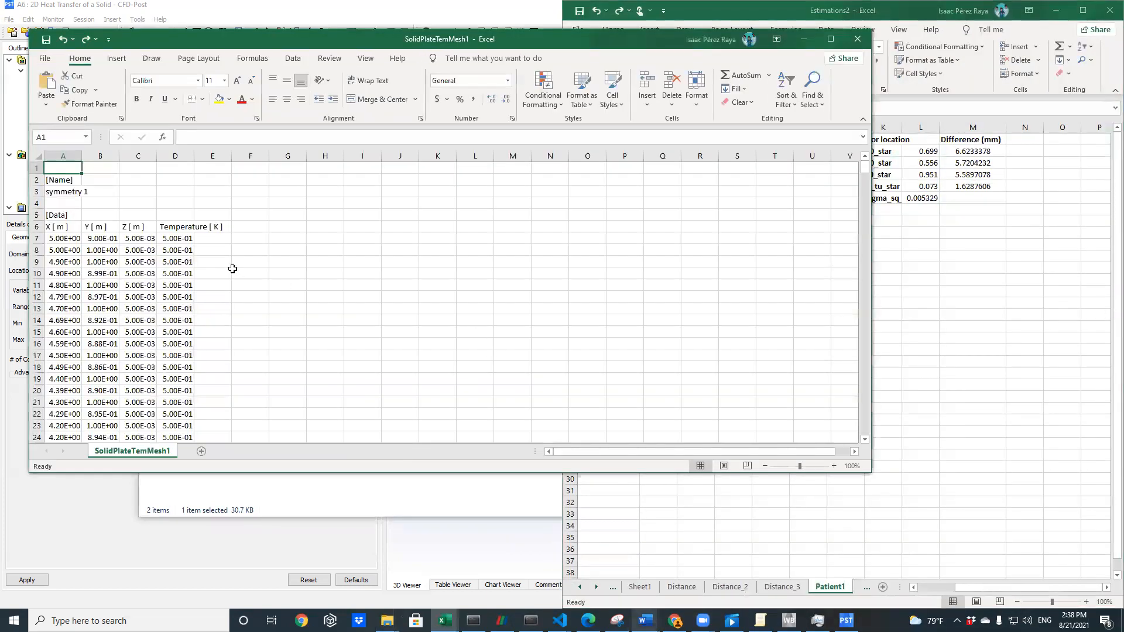
click(234, 272)
drag(58, 227, 130, 233)
click(106, 226)
drag(63, 237, 99, 244)
click(134, 238)
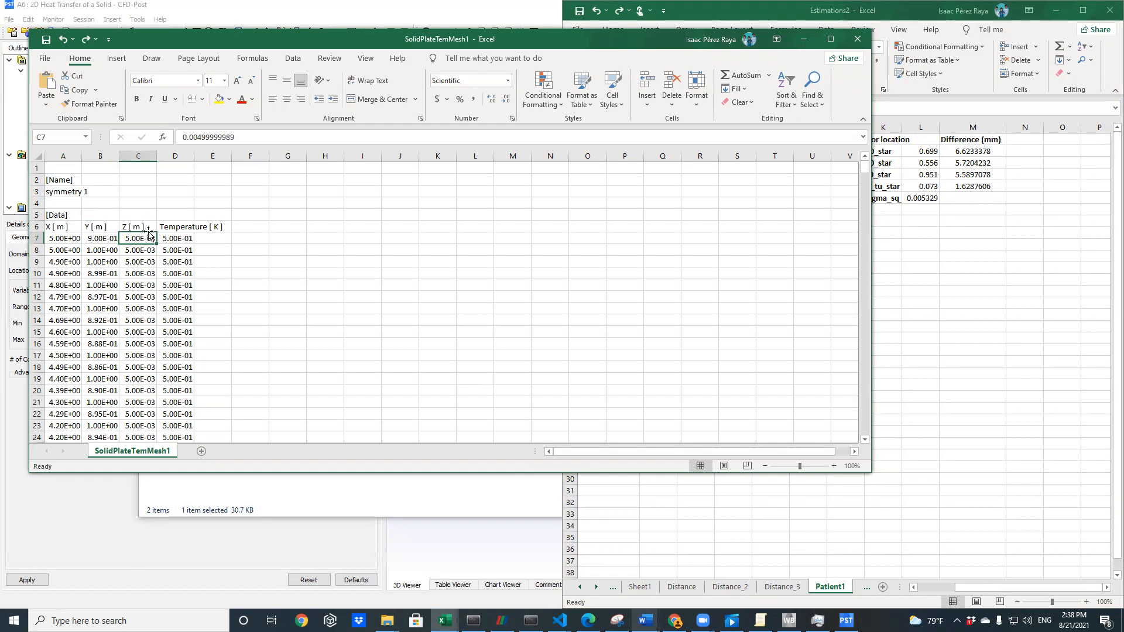
key(ctrl+shift+Down)
key(ctrl+shift+Up)
key(ctrl+shift+Up)
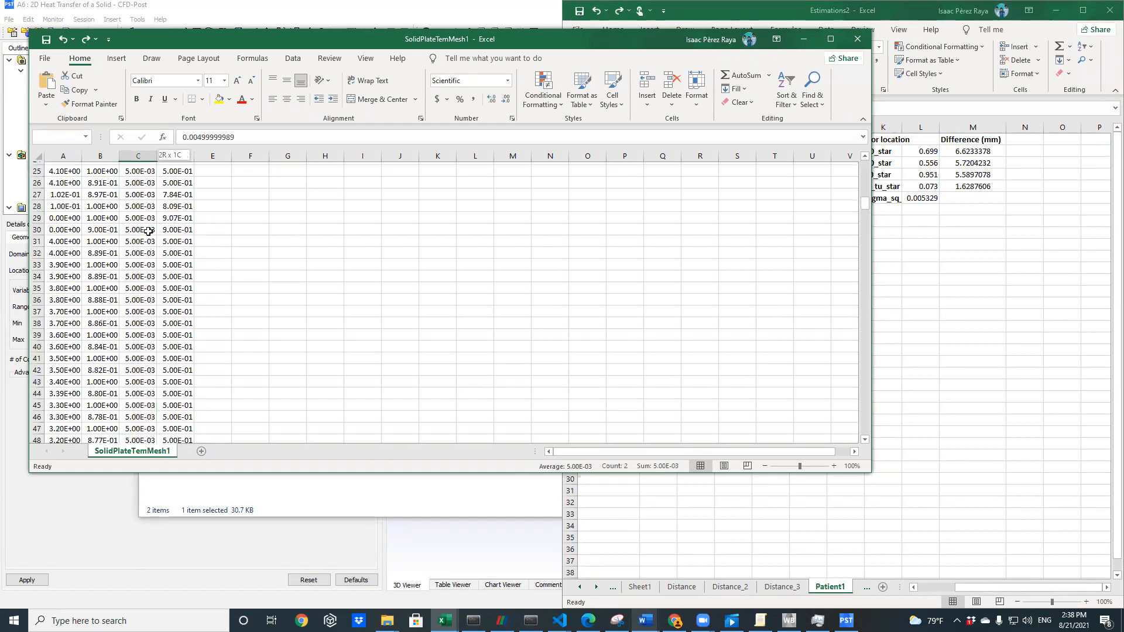
drag(148, 232, 141, 447)
scroll(313, 314, up, 8)
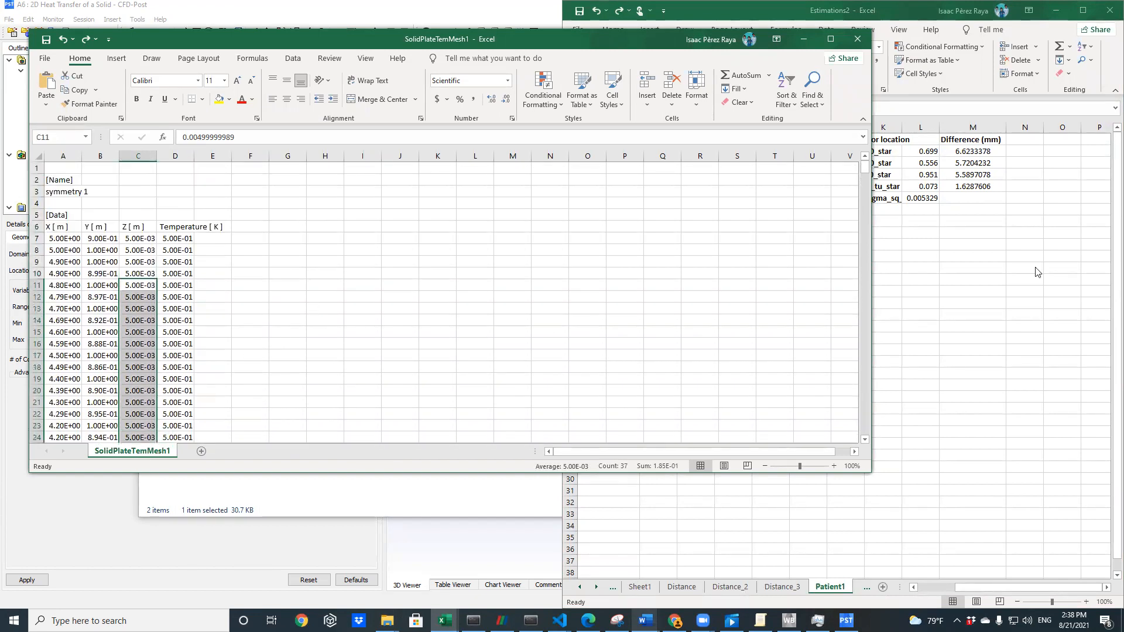
Delete the whole Z [ m ] column from the exported data sheet
click(541, 238)
click(138, 155)
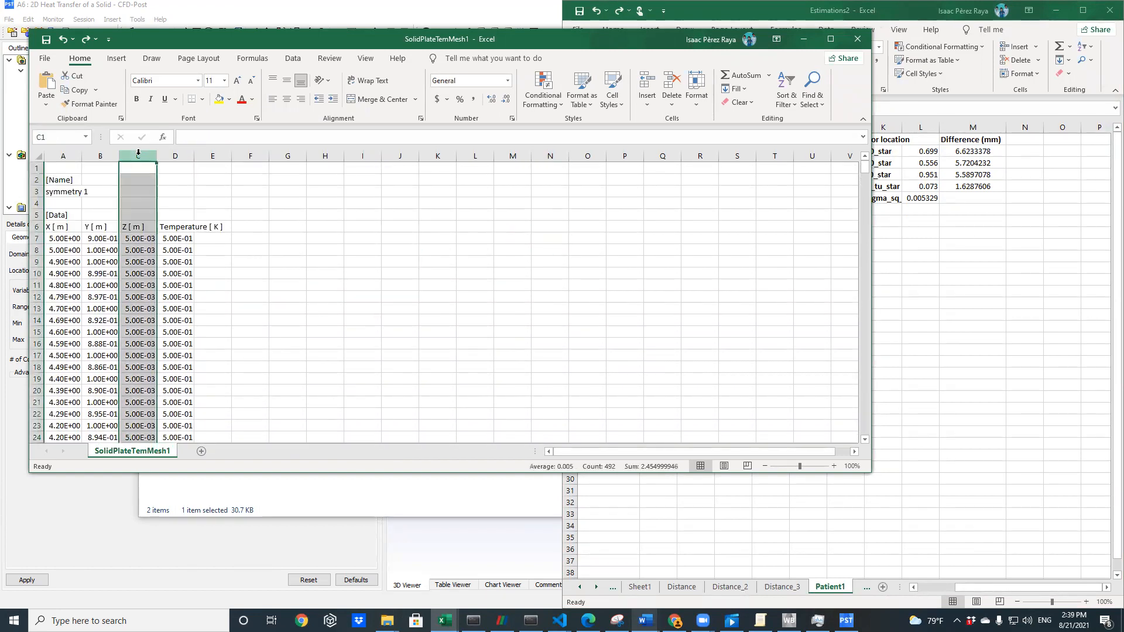
right_click(139, 156)
click(172, 267)
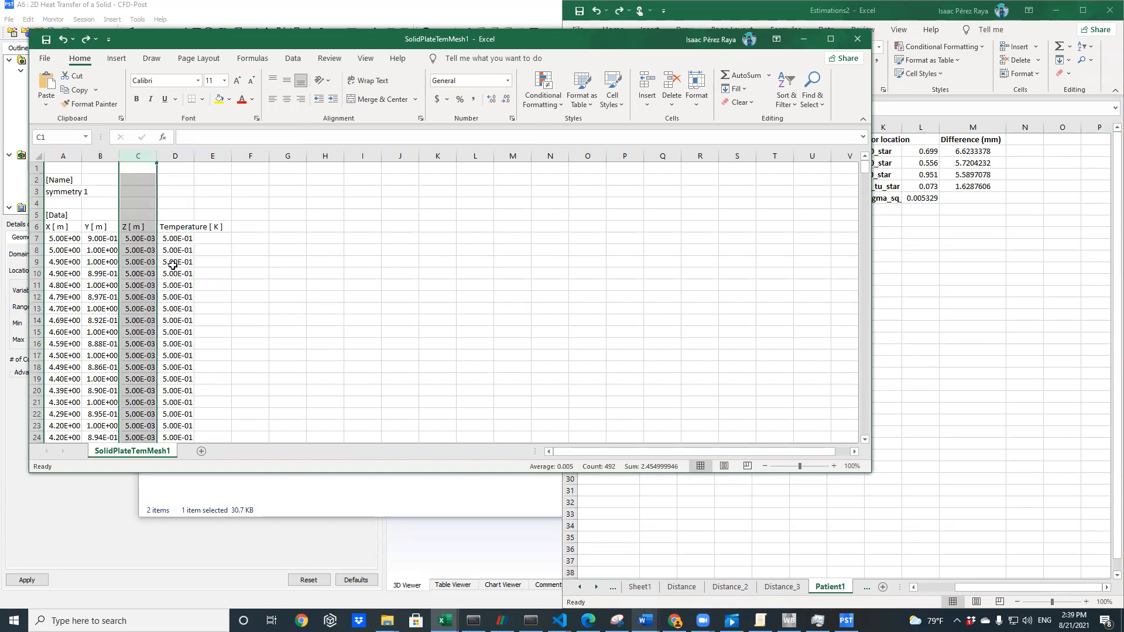
click(316, 239)
Examine how X, Y and Temperature correspond in the first data row and in row 93
click(73, 239)
click(99, 240)
drag(153, 245, 155, 243)
drag(61, 241, 151, 239)
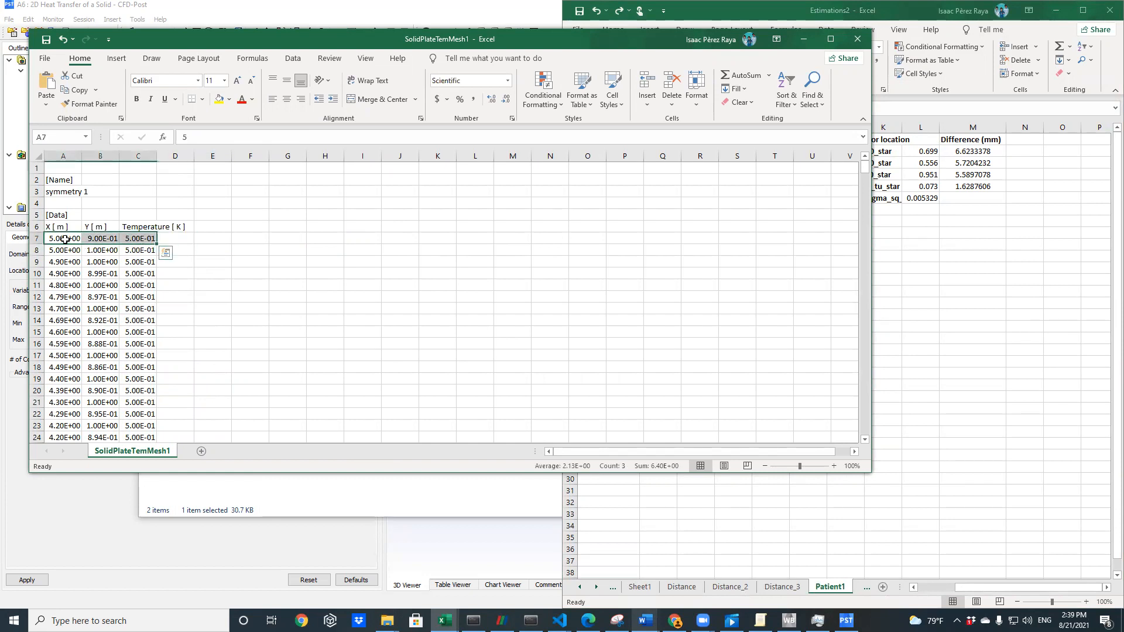
click(64, 240)
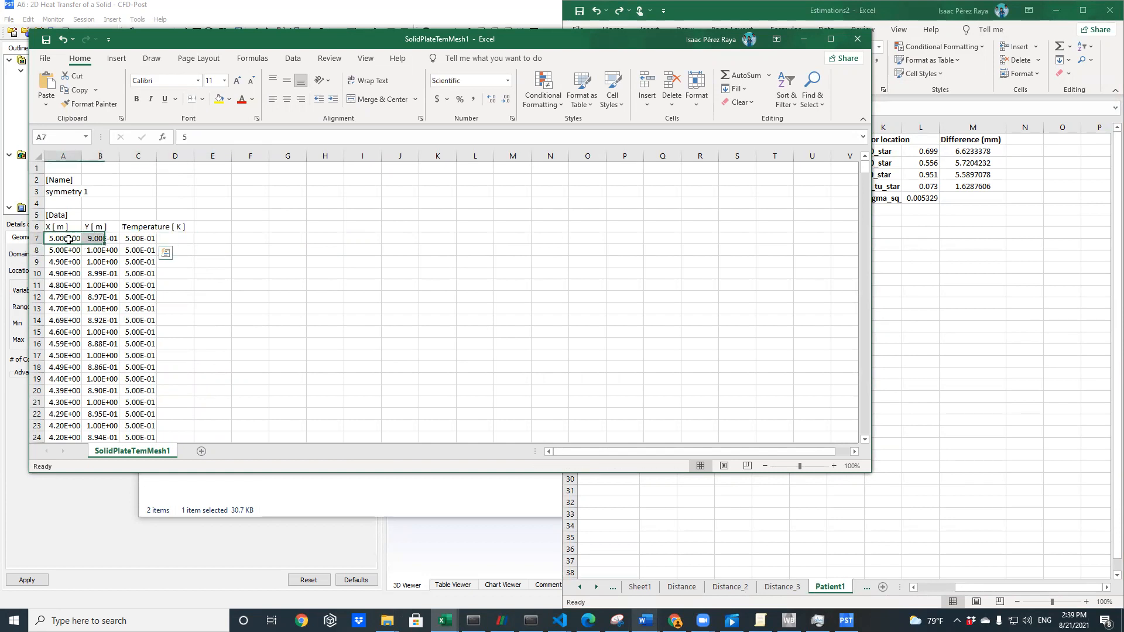
click(100, 241)
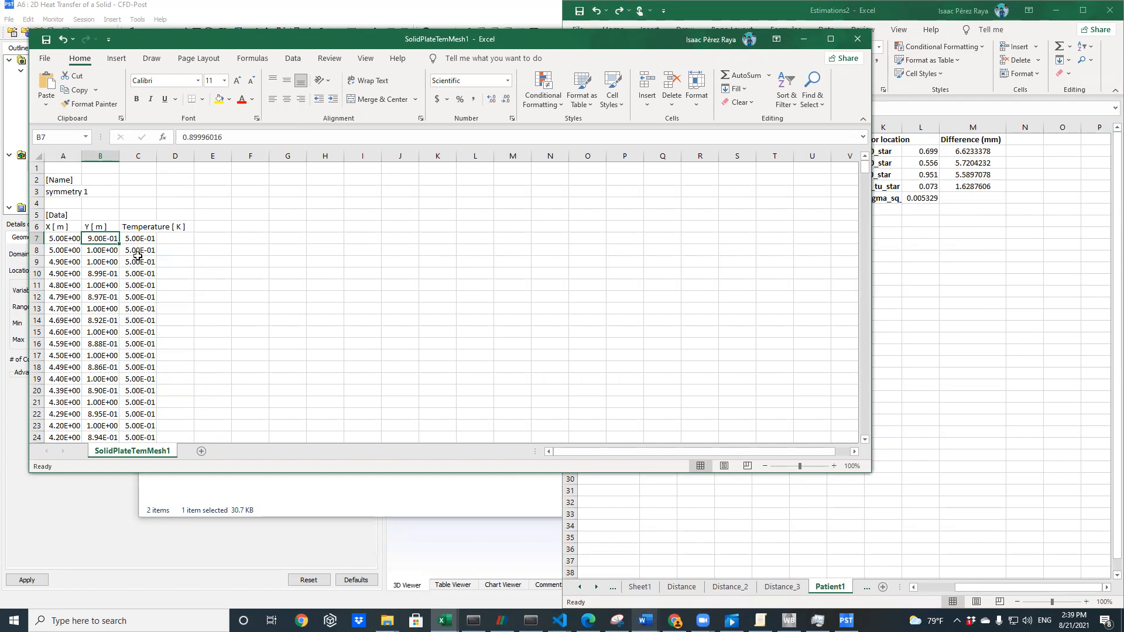
click(138, 243)
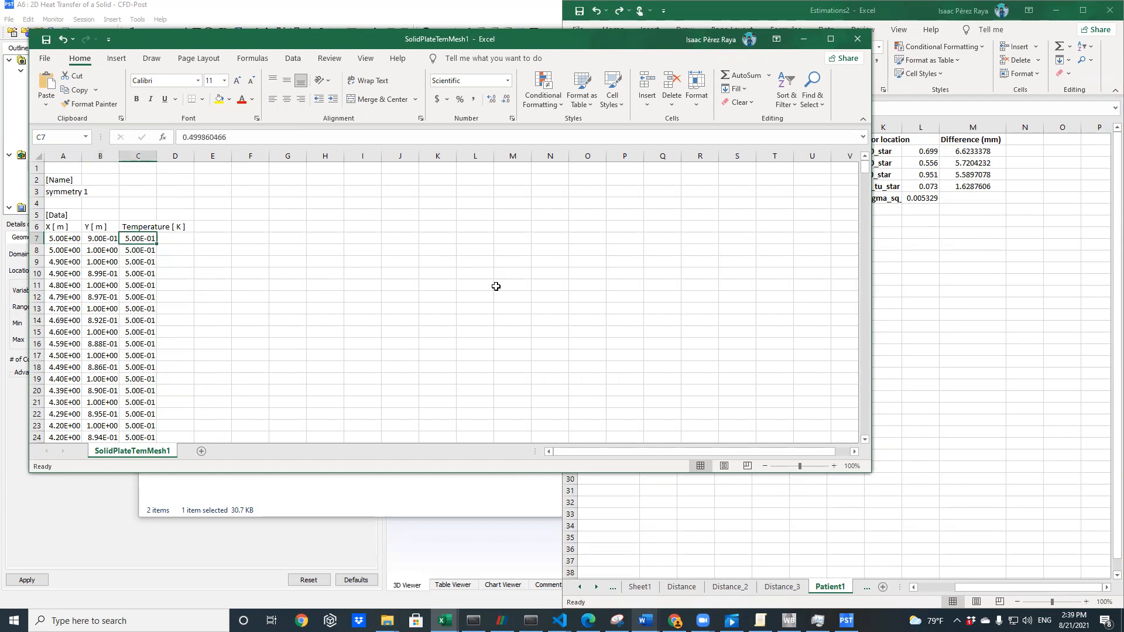
scroll(468, 295, down, 20)
click(65, 402)
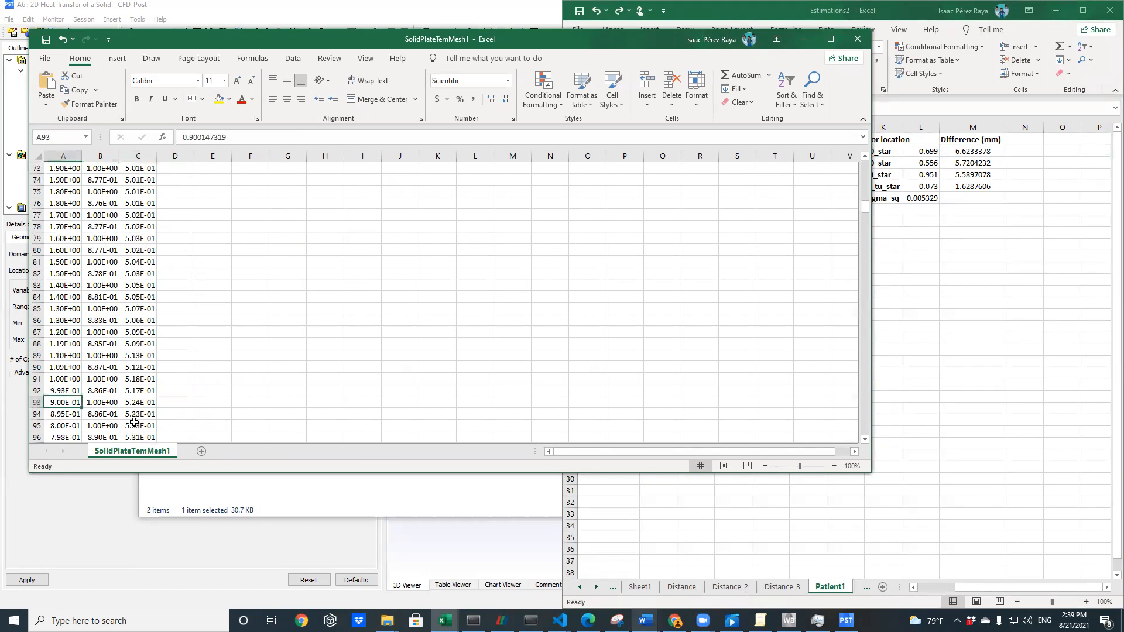
click(111, 404)
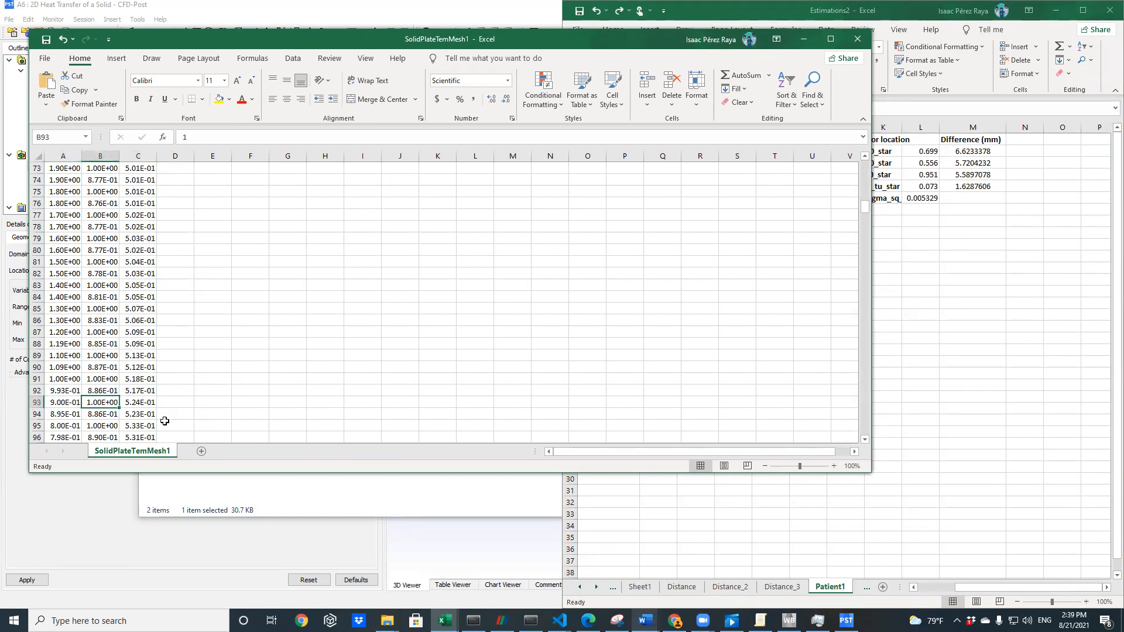
click(136, 404)
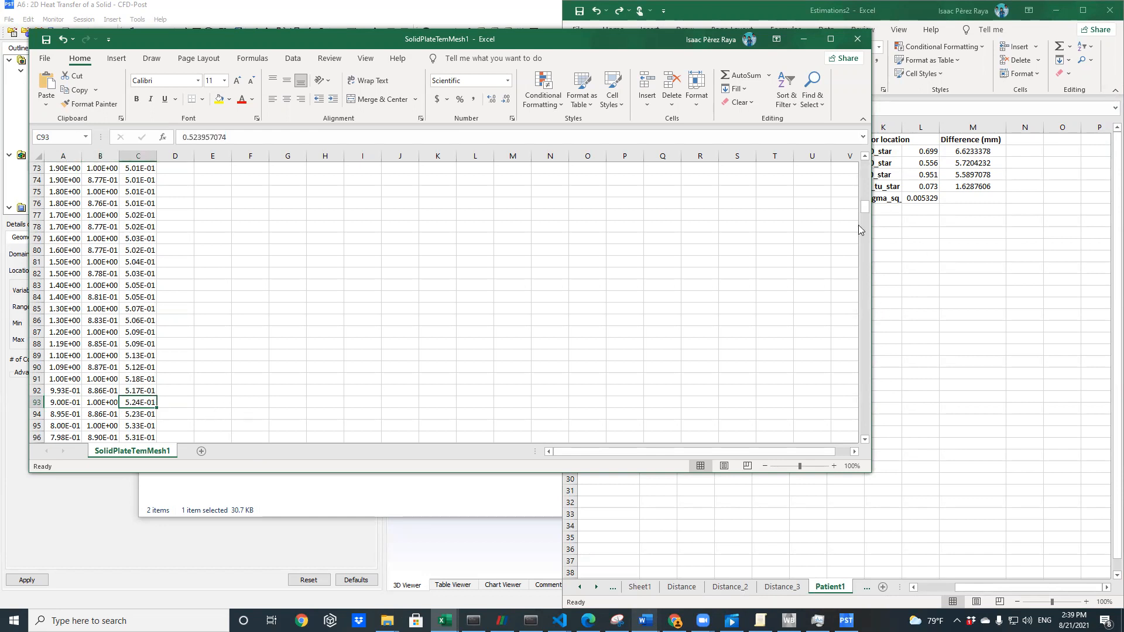
drag(867, 203, 866, 166)
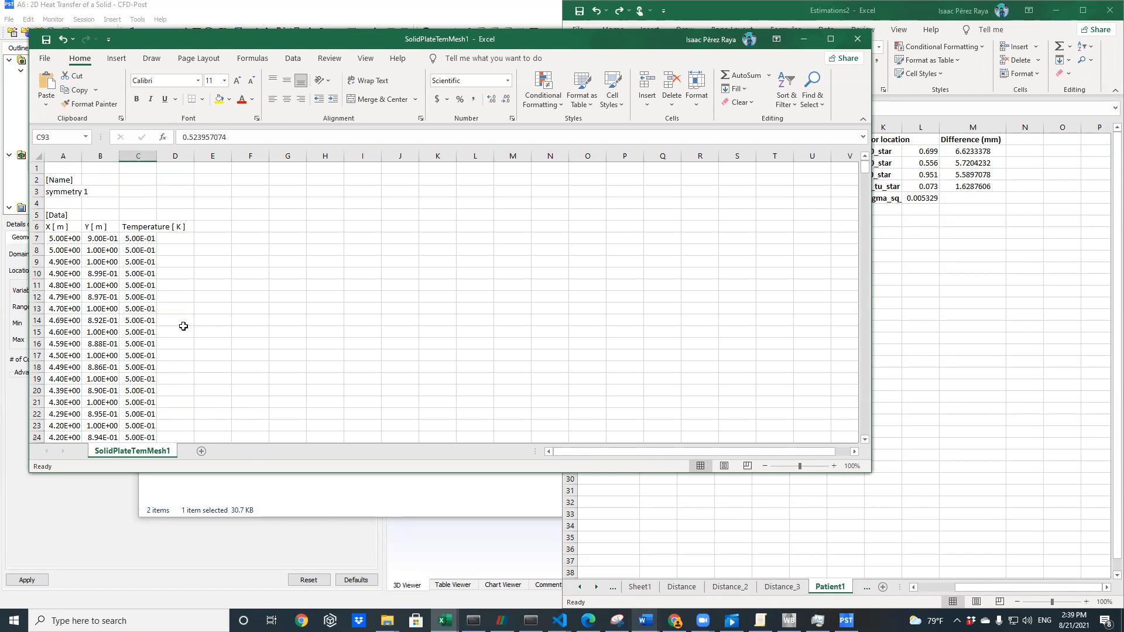
click(209, 321)
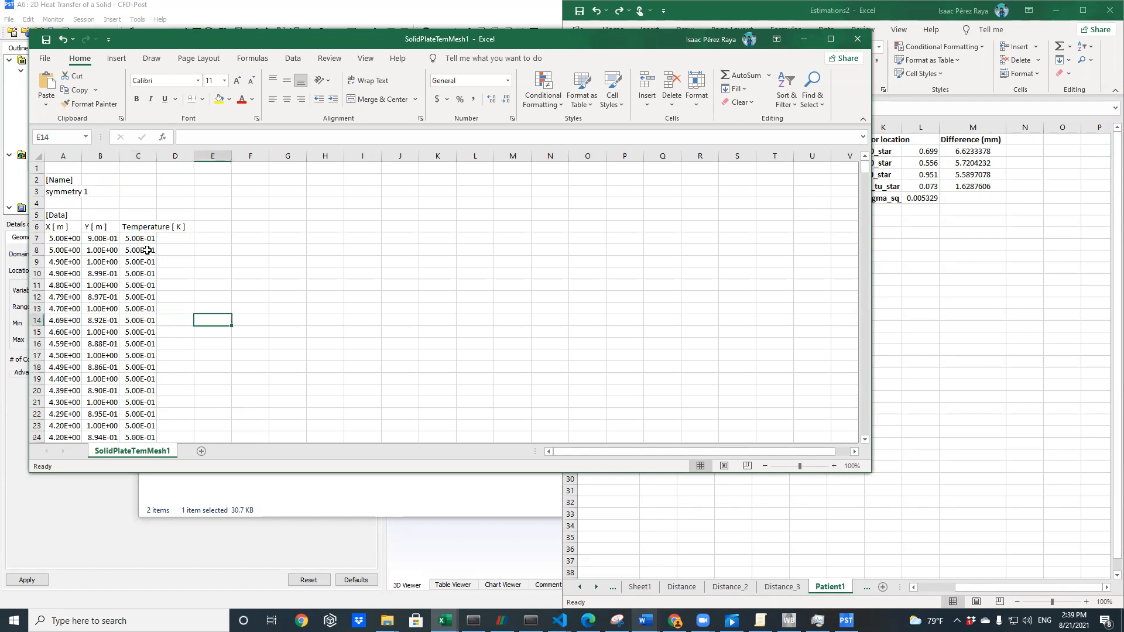
Save the edited SolidPlateTemMesh1 CSV file, close it and return to CFD-Post
click(46, 40)
click(153, 228)
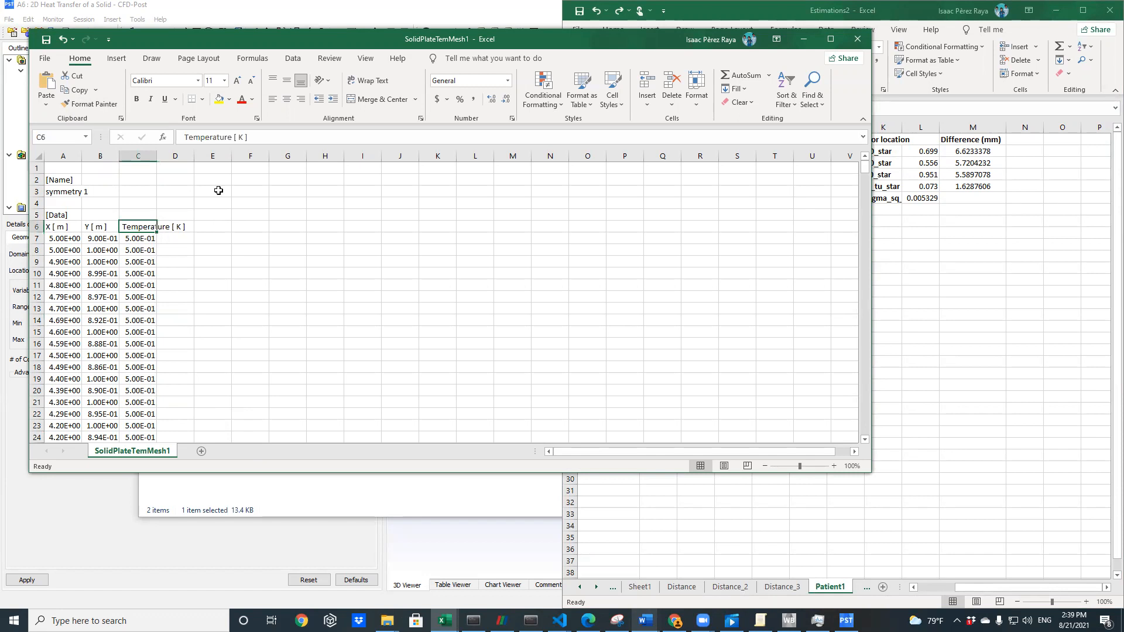
click(233, 169)
click(175, 215)
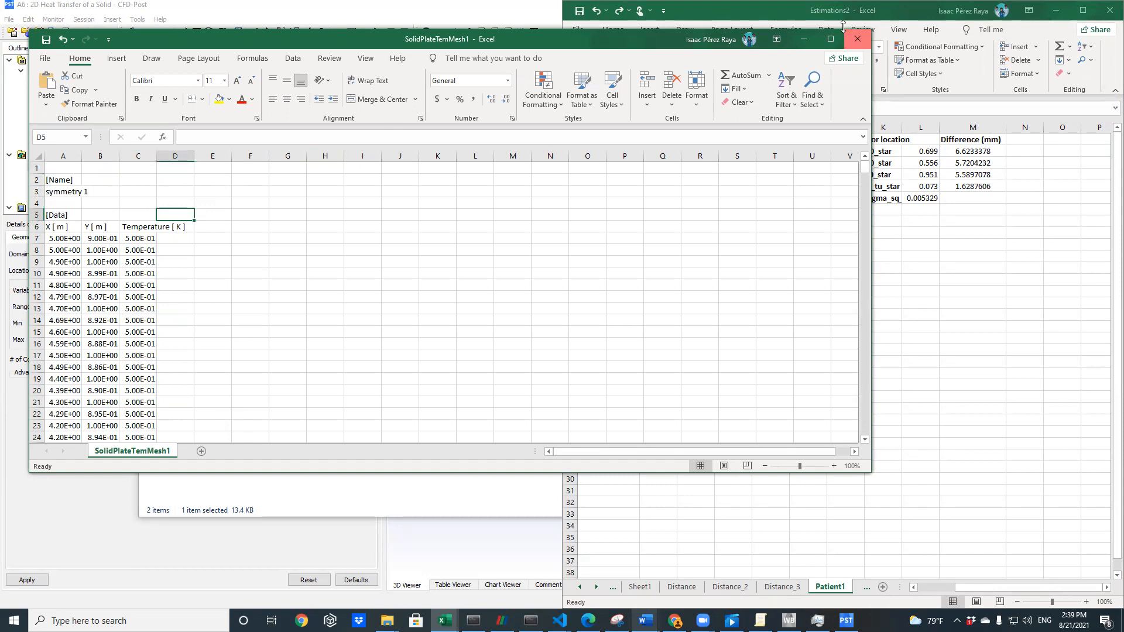
click(858, 38)
click(345, 292)
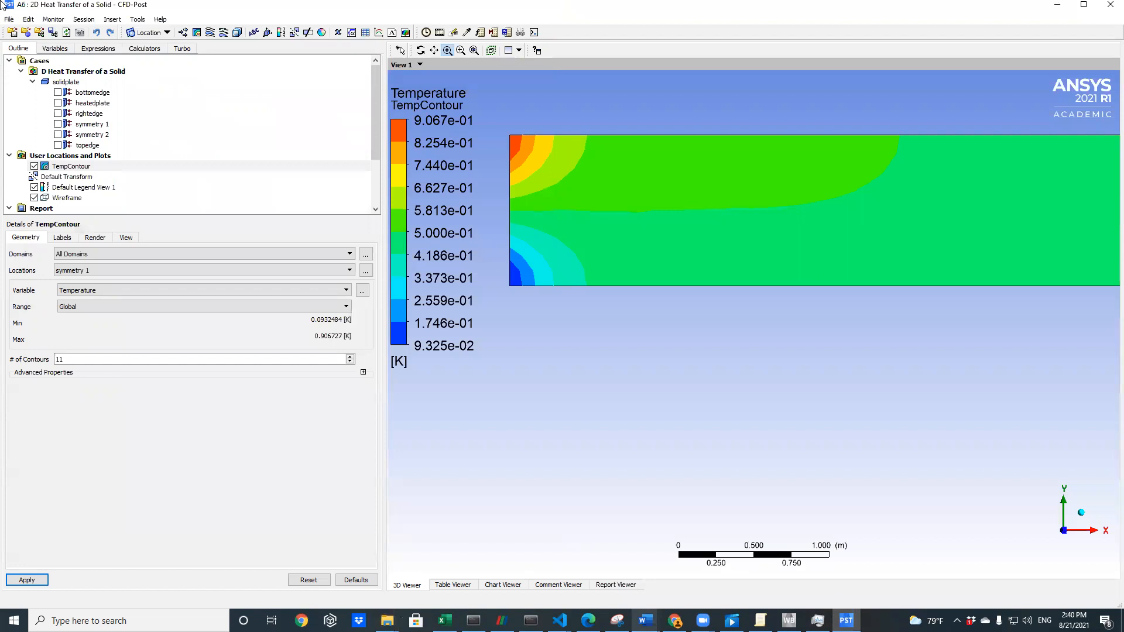
Save the project, close CFD-Post and return to Workbench, saving the project there as well
click(9, 18)
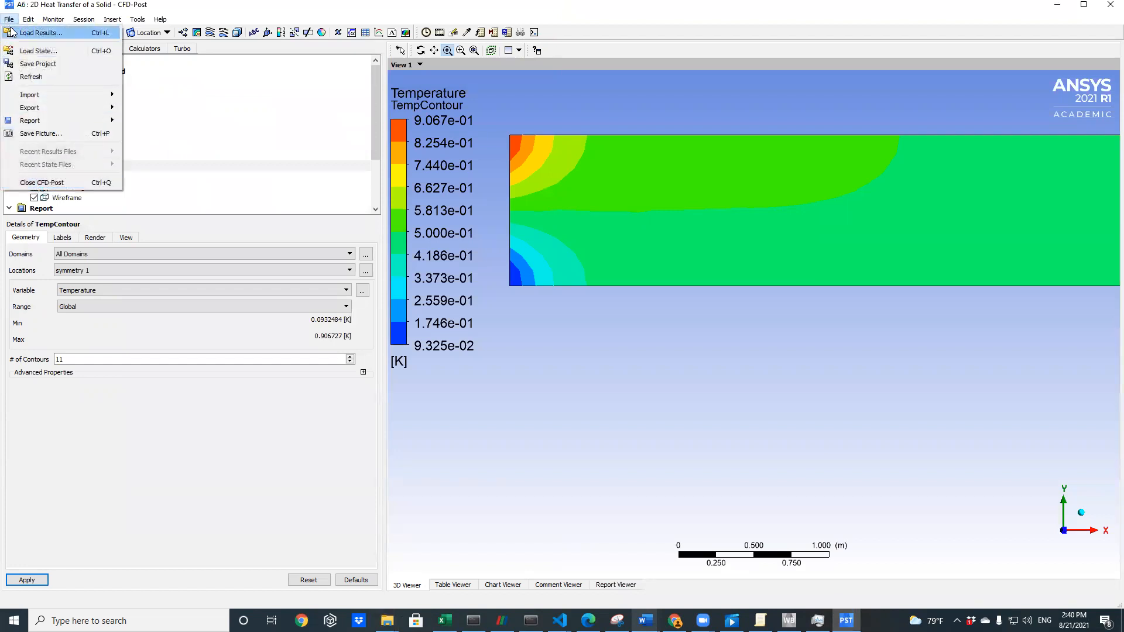
click(30, 66)
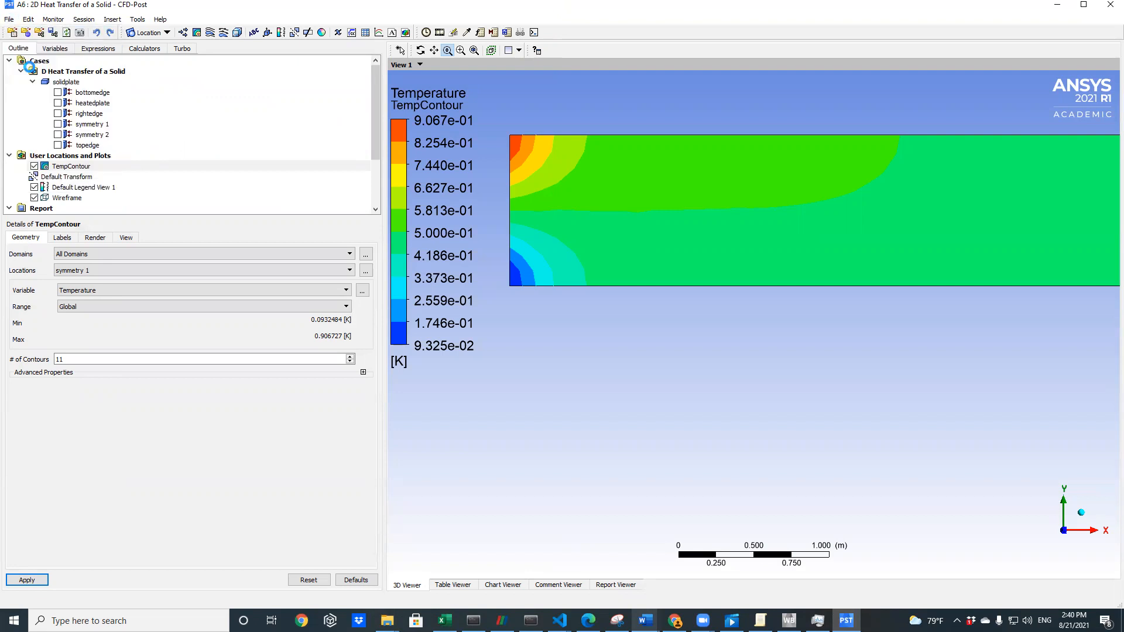
click(9, 20)
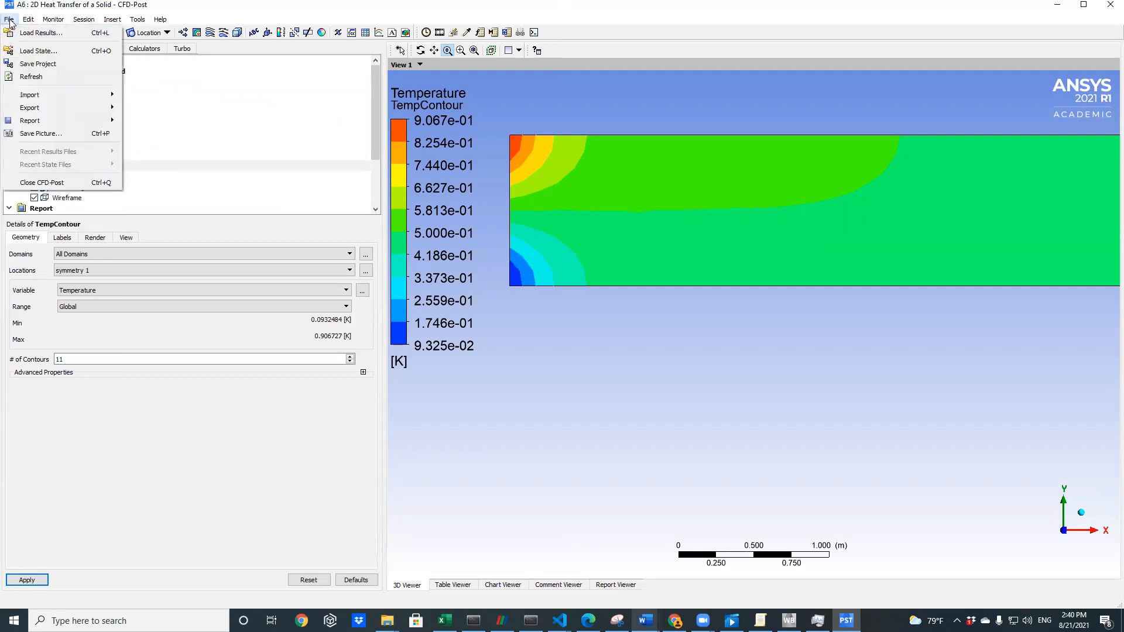
click(42, 182)
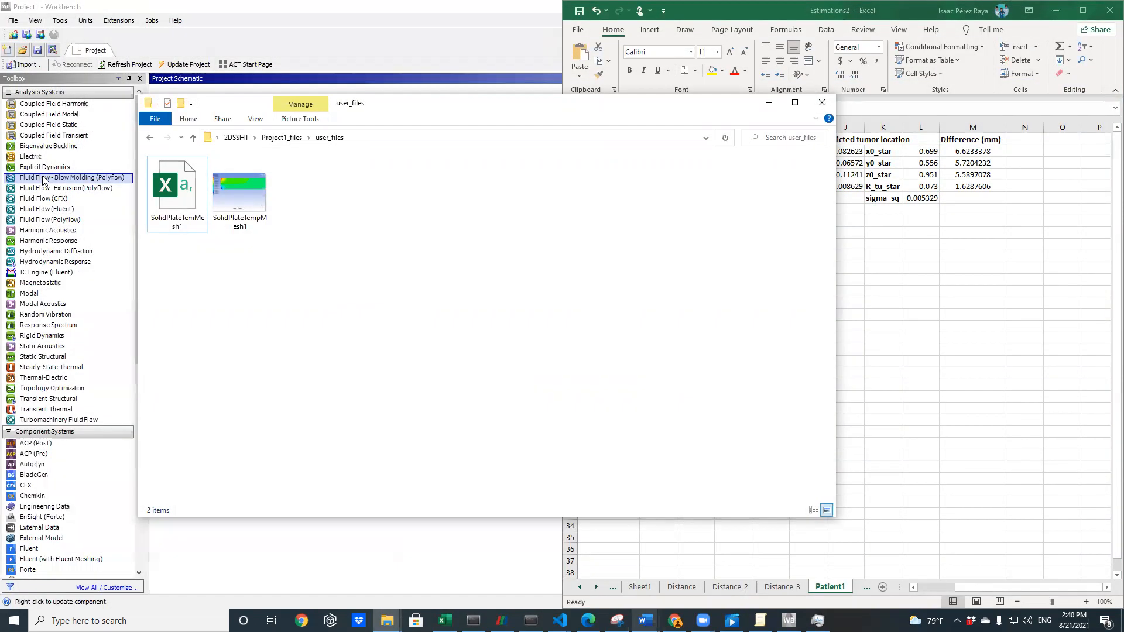
click(228, 562)
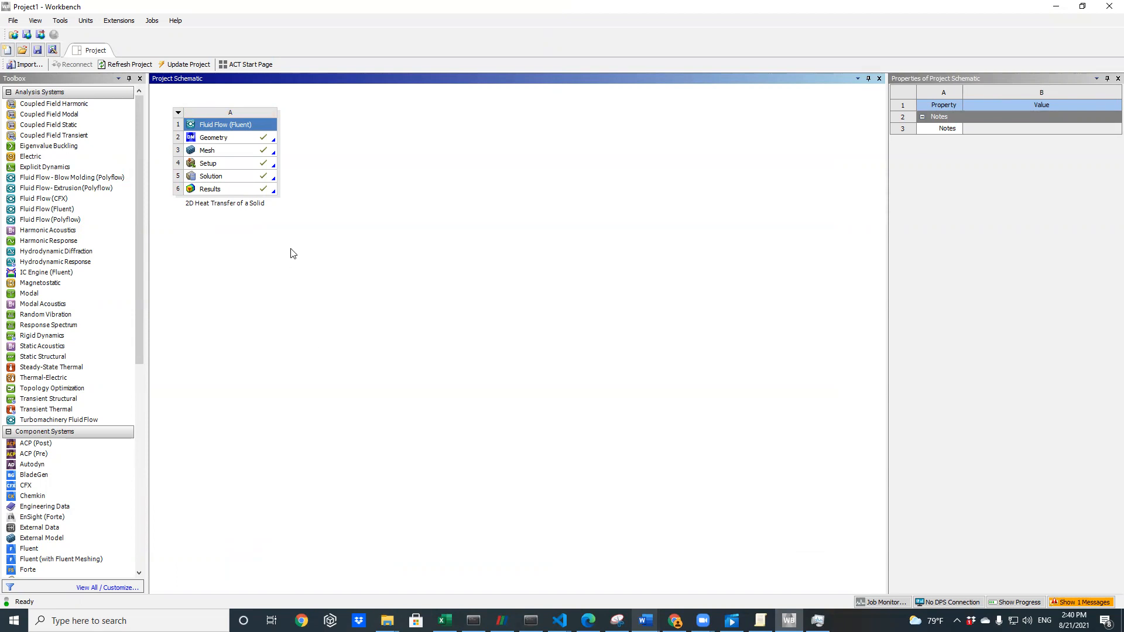
click(12, 20)
click(26, 58)
Duplicate the 2D Heat Transfer of a Solid system in the project schematic
right_click(213, 125)
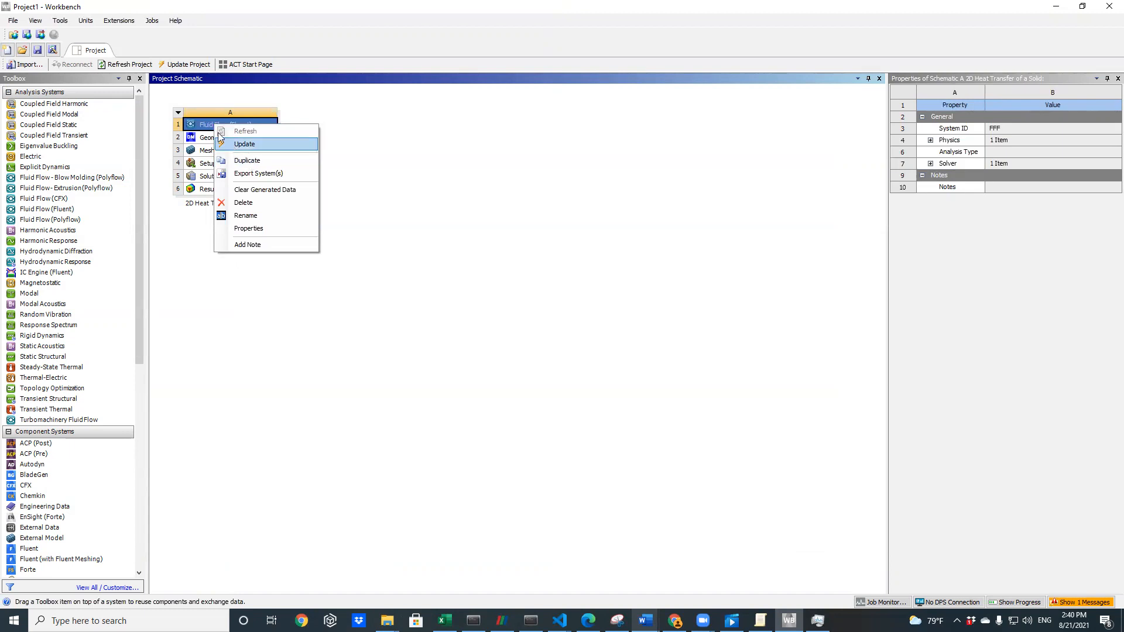
click(255, 161)
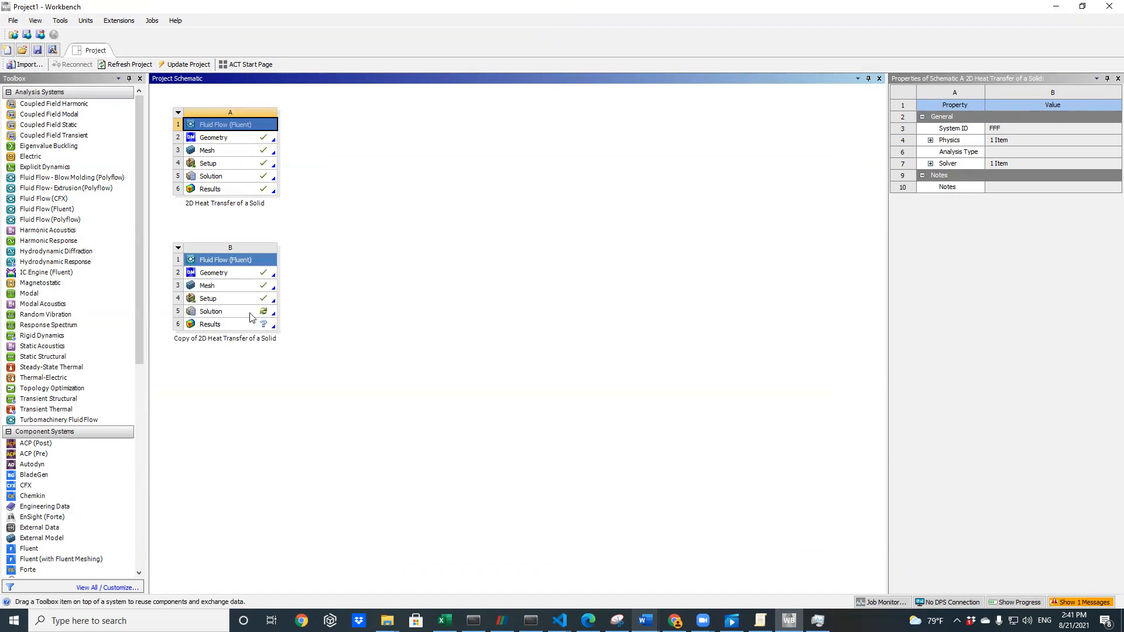
click(239, 318)
click(230, 291)
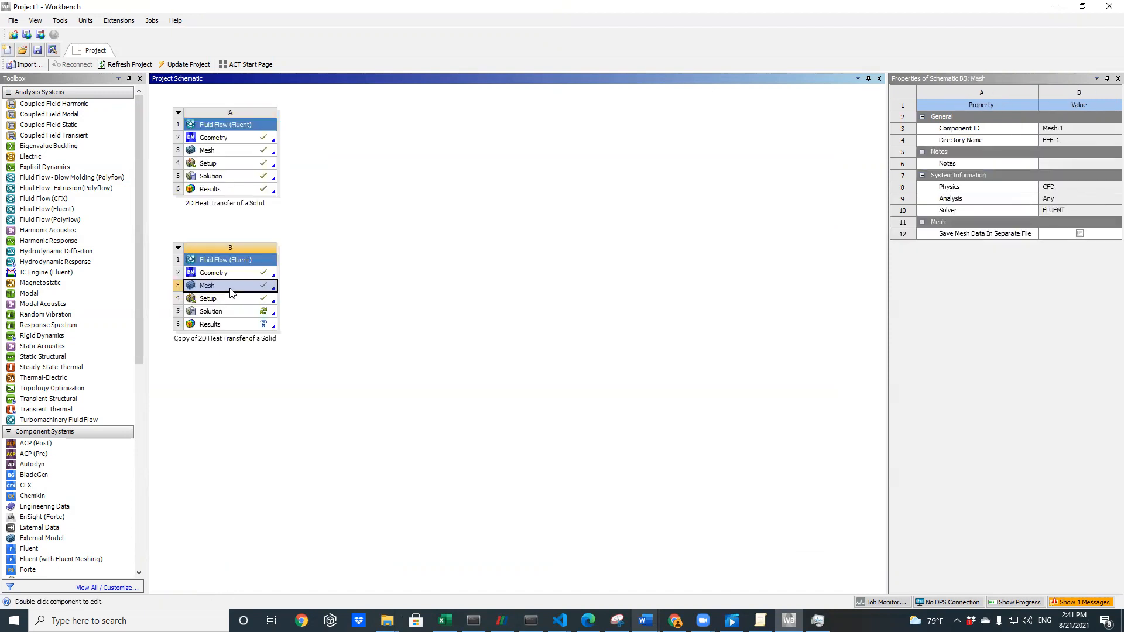
Append "(Mesh 2)" to the name of the duplicated system
double_click(199, 340)
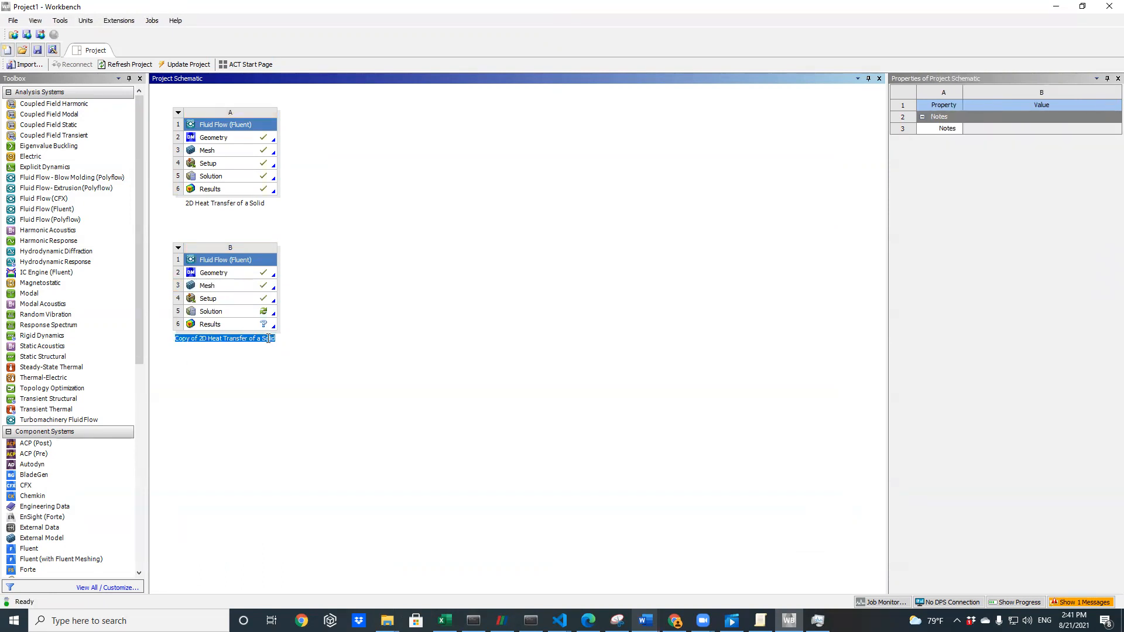
key(Right)
text(()
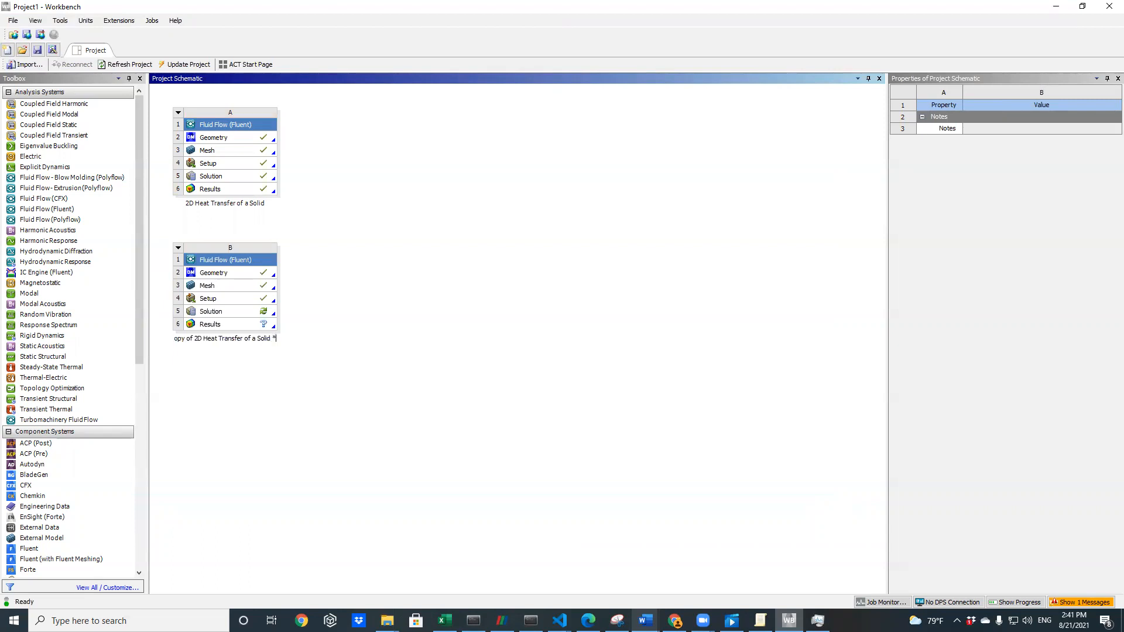
text(Mesh 2))
click(215, 364)
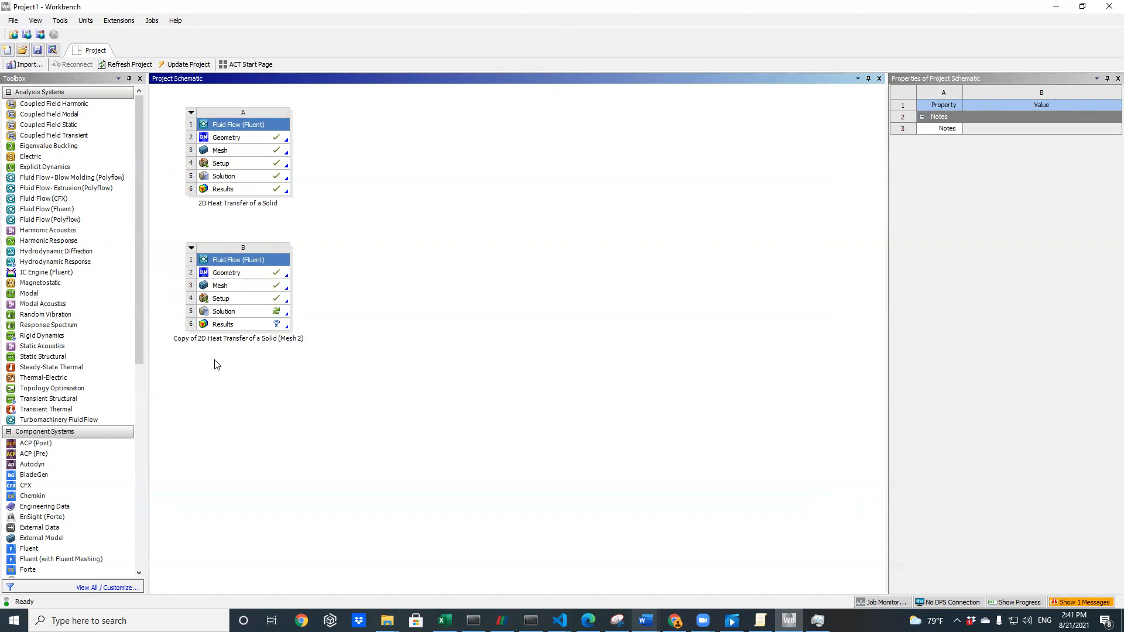
Remove the "Copy of" prefix so the duplicated system is named 2D Heat Transfer of a Solid (Mesh 2)
double_click(210, 339)
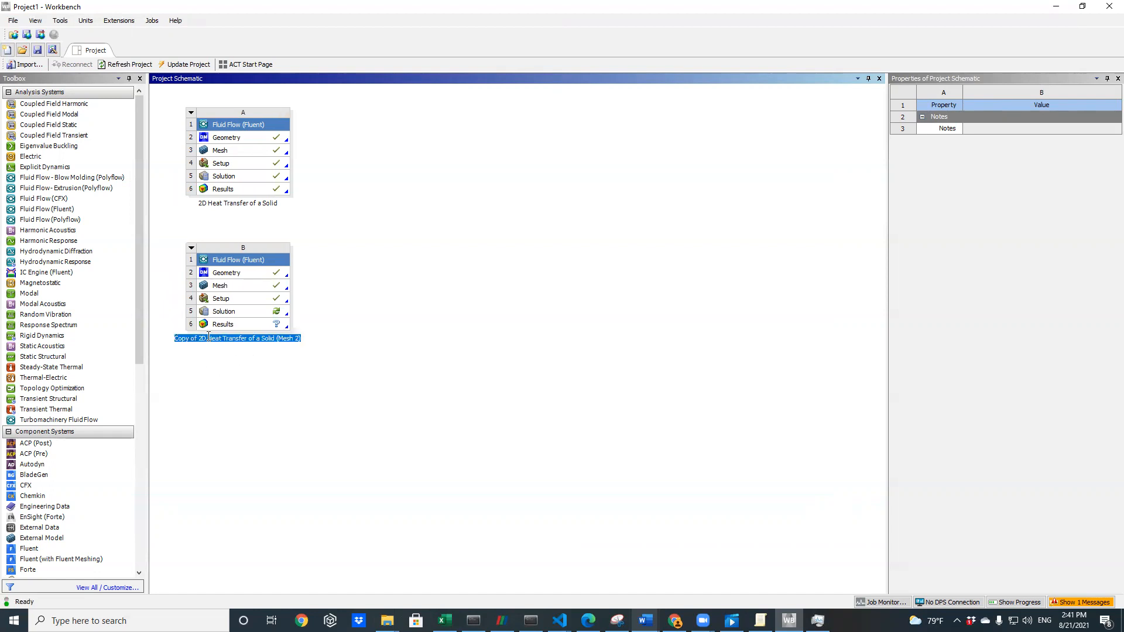
click(199, 338)
key(BackSpace)
key(BackSpace)
key(BackSpace)
key(BackSpace)
key(BackSpace)
key(BackSpace)
key(BackSpace)
key(BackSpace)
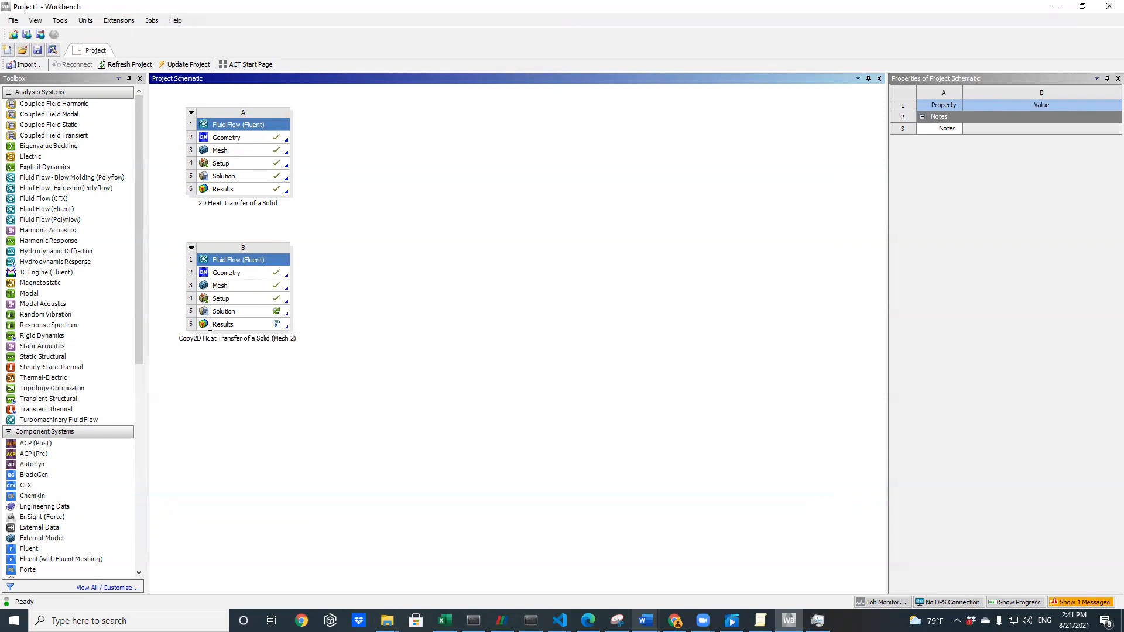
click(250, 374)
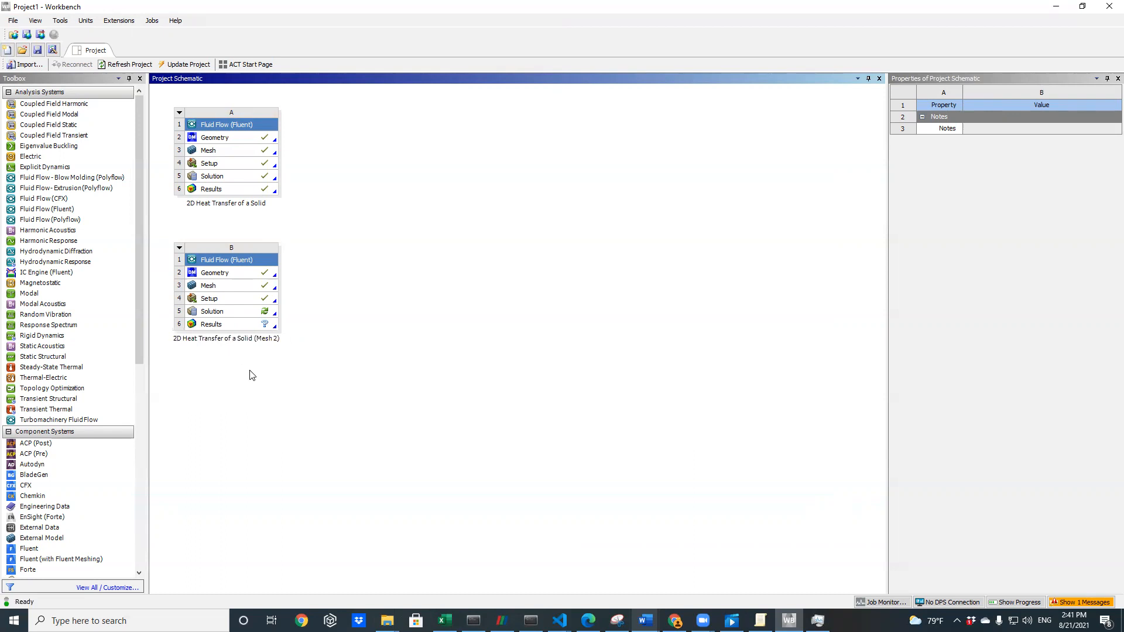
Open the mesh of the (Mesh 2) system in Meshing and expand its existing mesh controls
double_click(233, 291)
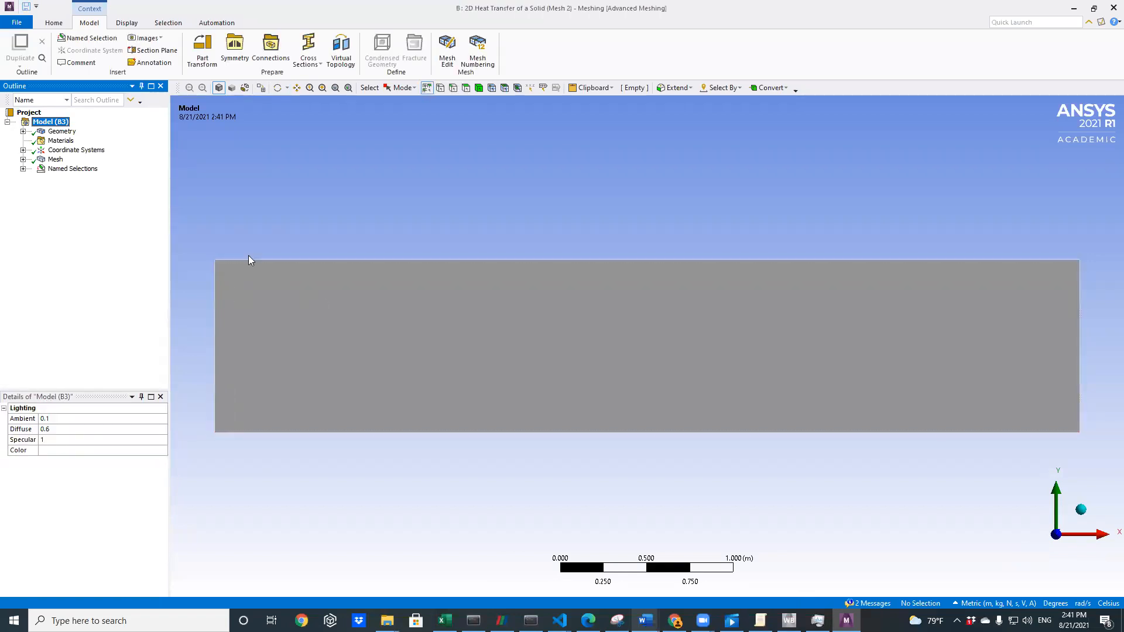
click(51, 161)
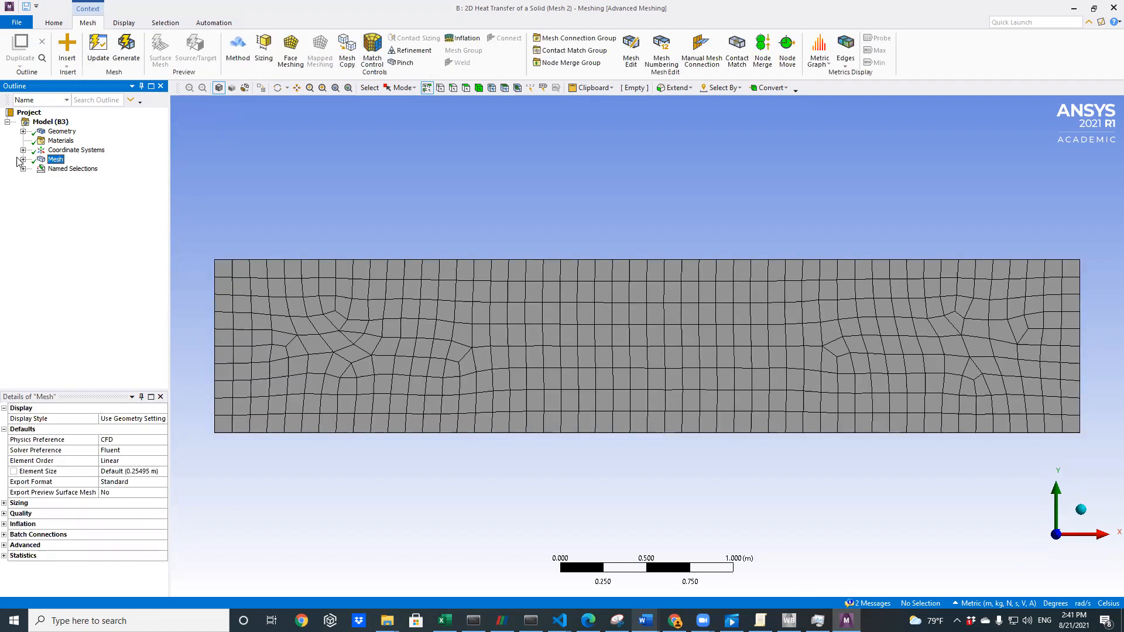
click(23, 160)
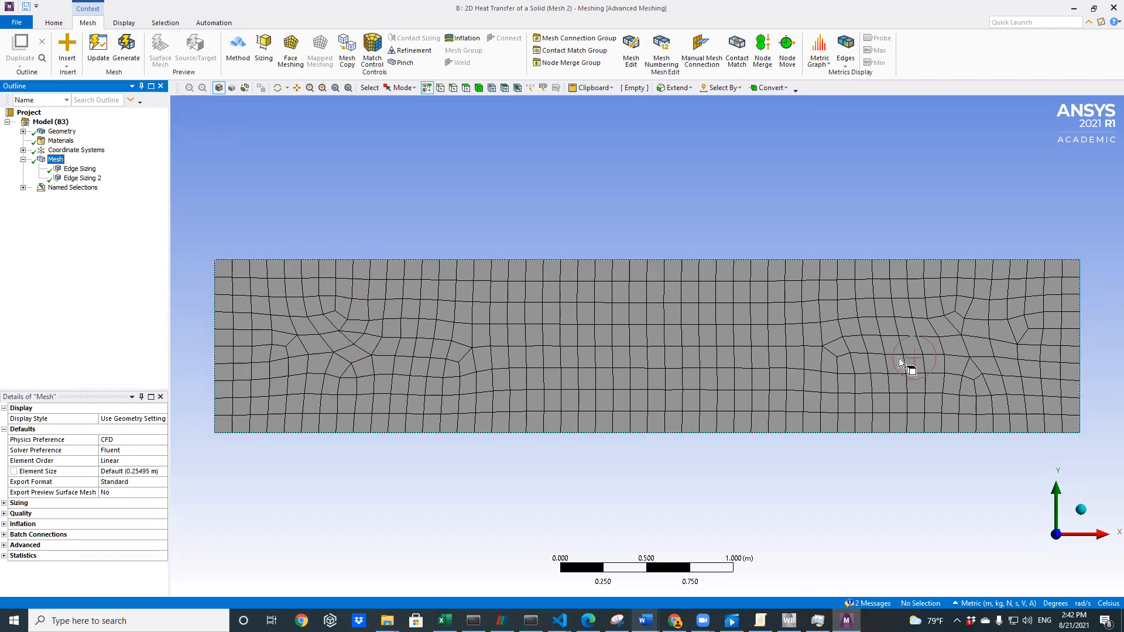
Add a Face Meshing control scoped to the plate face and update the mesh
right_click(58, 165)
mouse_move(87, 169)
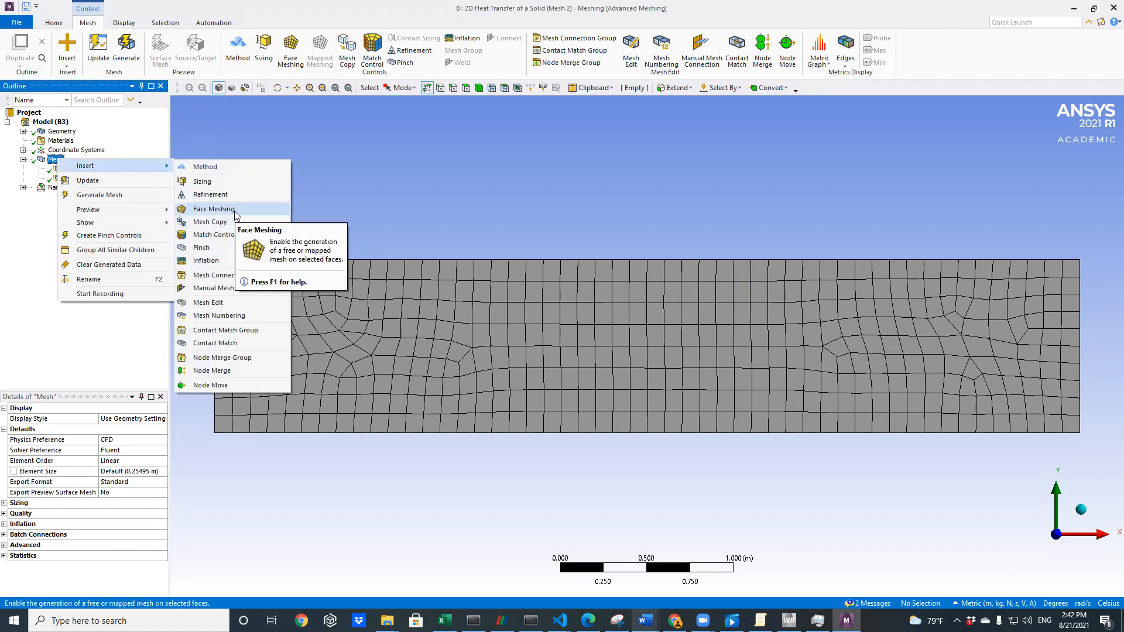
click(214, 209)
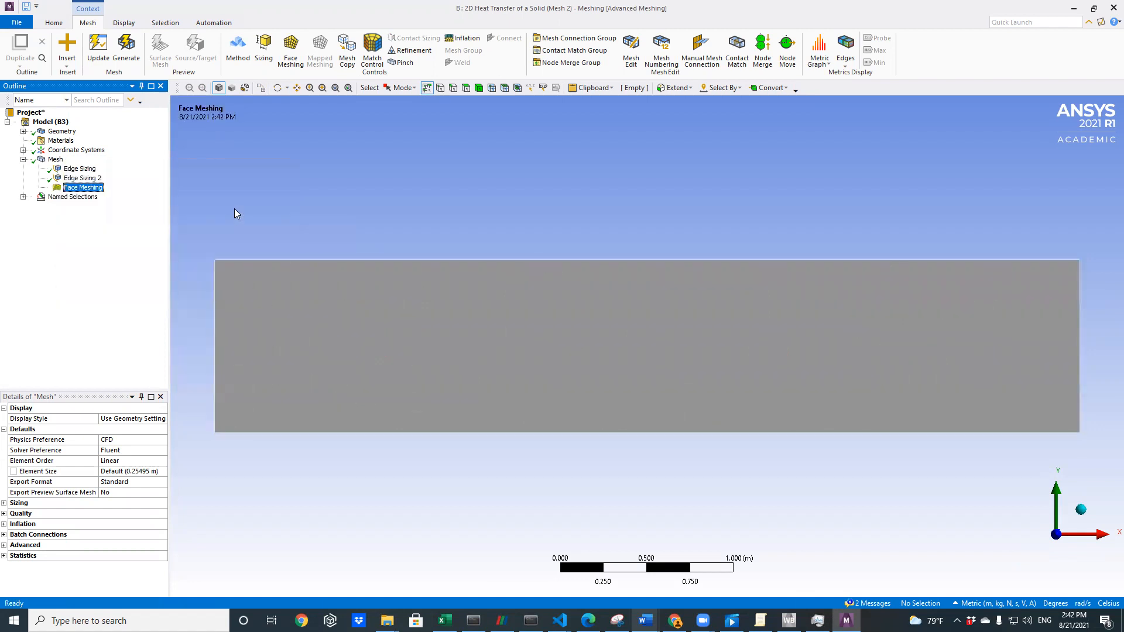
click(346, 332)
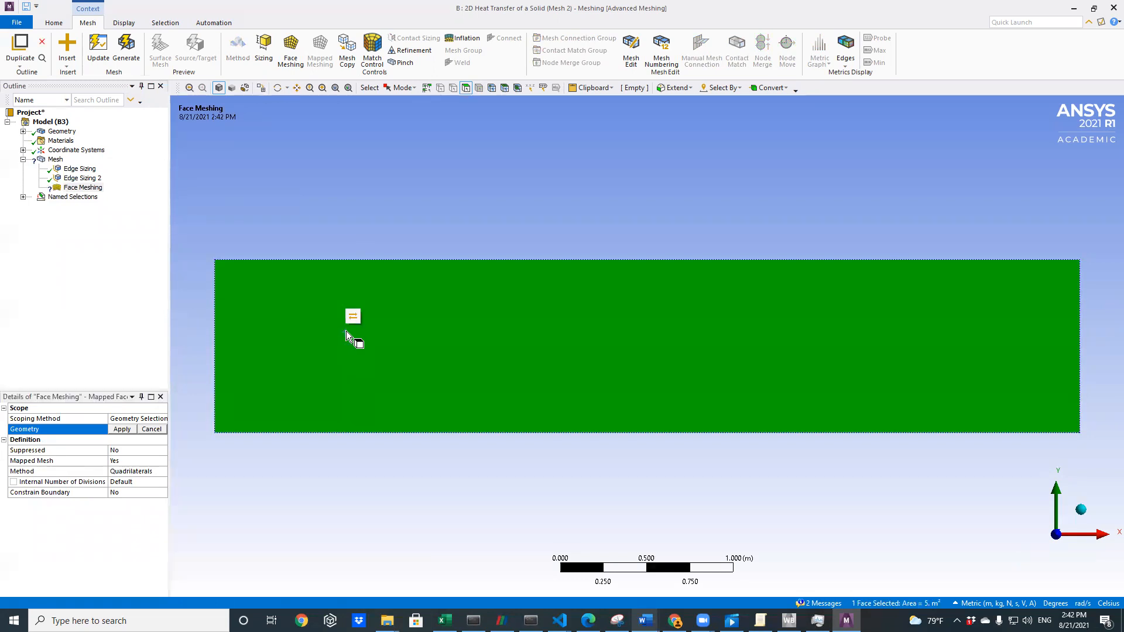
click(122, 430)
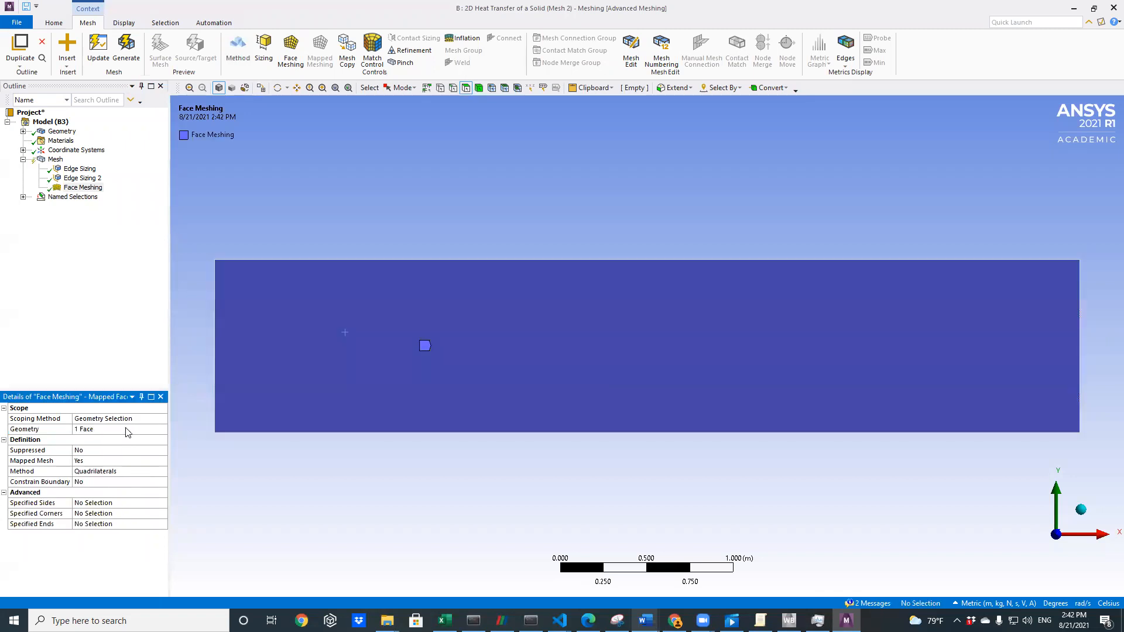
right_click(58, 164)
click(83, 186)
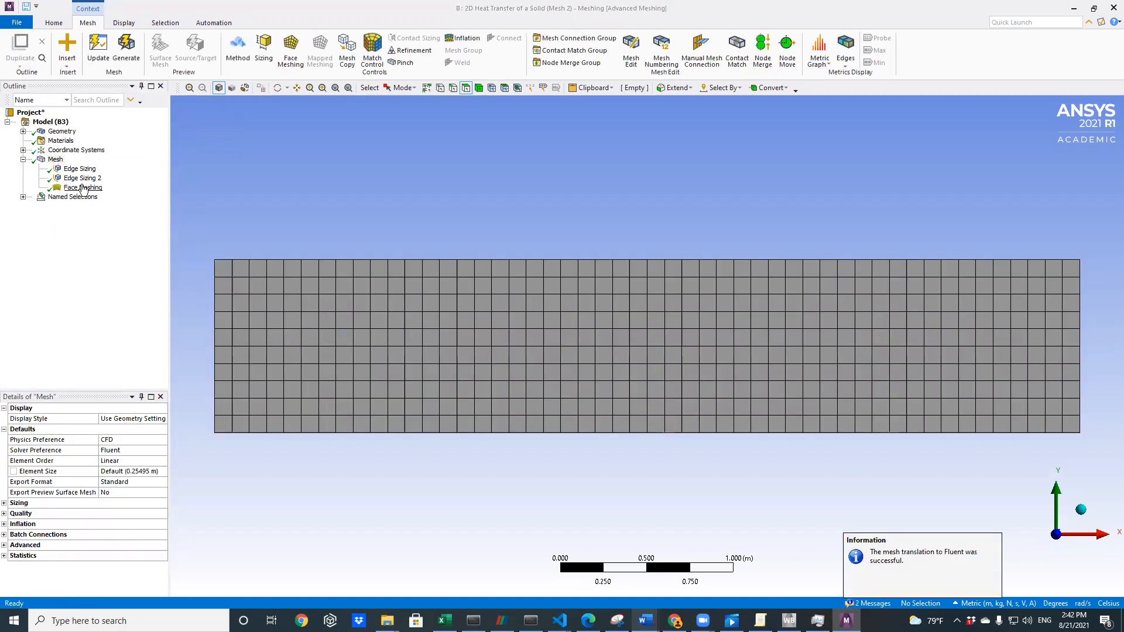
Set the number of divisions of Edge Sizing 2, on the plate's two vertical edges, to 20
click(80, 170)
click(82, 178)
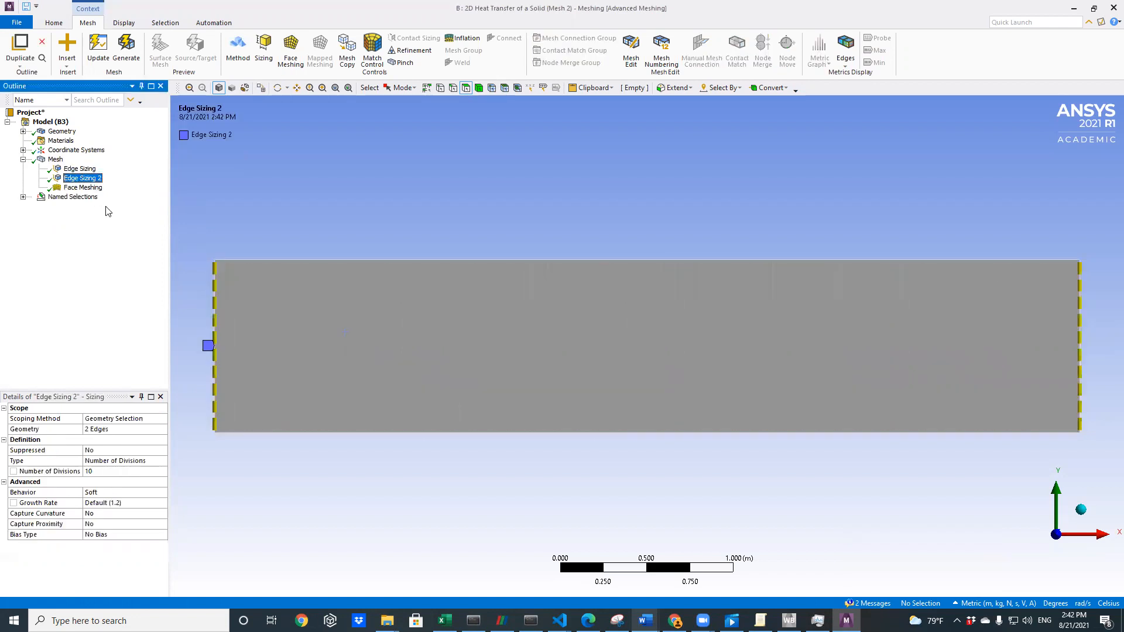
click(76, 473)
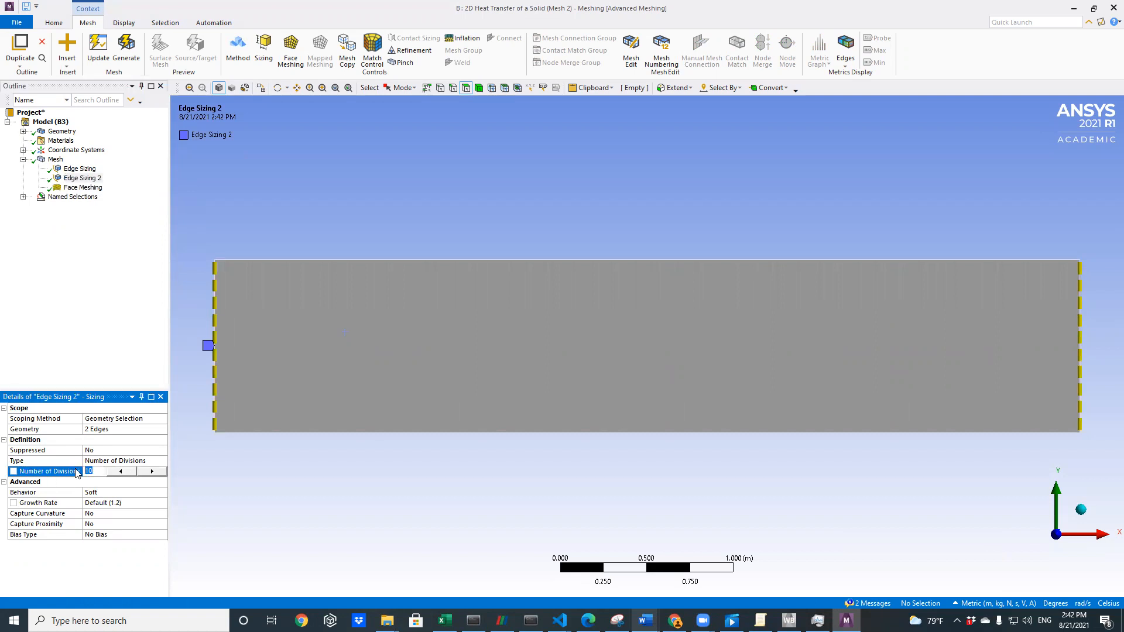
text(30)
key(BackSpace)
text(2)
text(20)
click(90, 301)
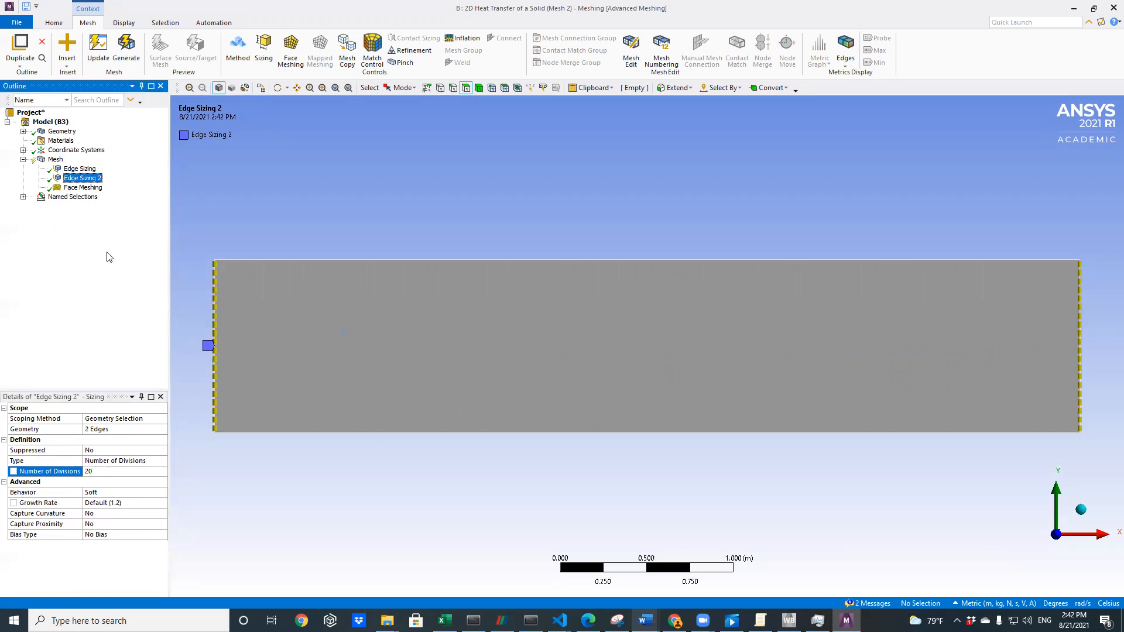
Update the mesh with the new edge divisions
right_click(55, 161)
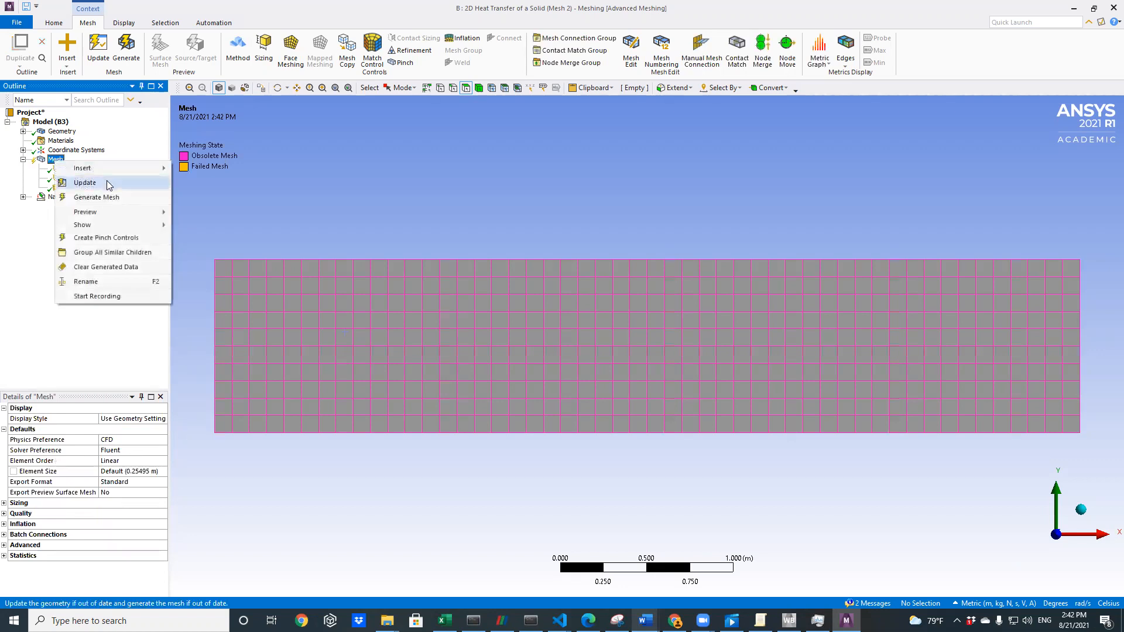
click(22, 239)
right_click(55, 161)
click(74, 182)
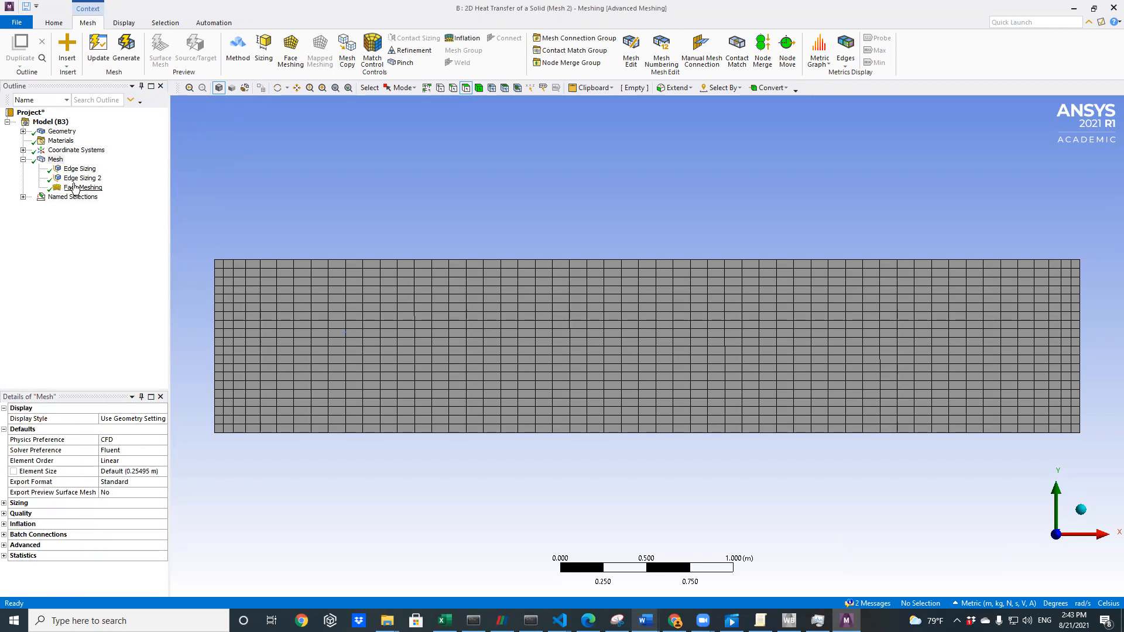
Save the project and close Meshing to return to Workbench
click(12, 23)
click(24, 90)
click(18, 23)
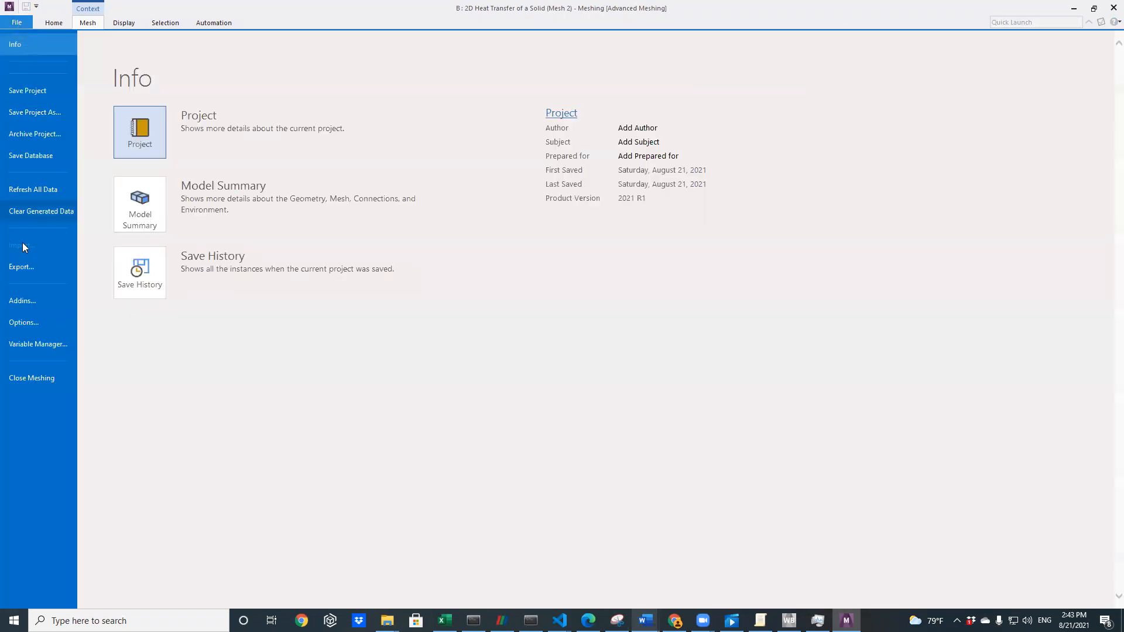
click(26, 377)
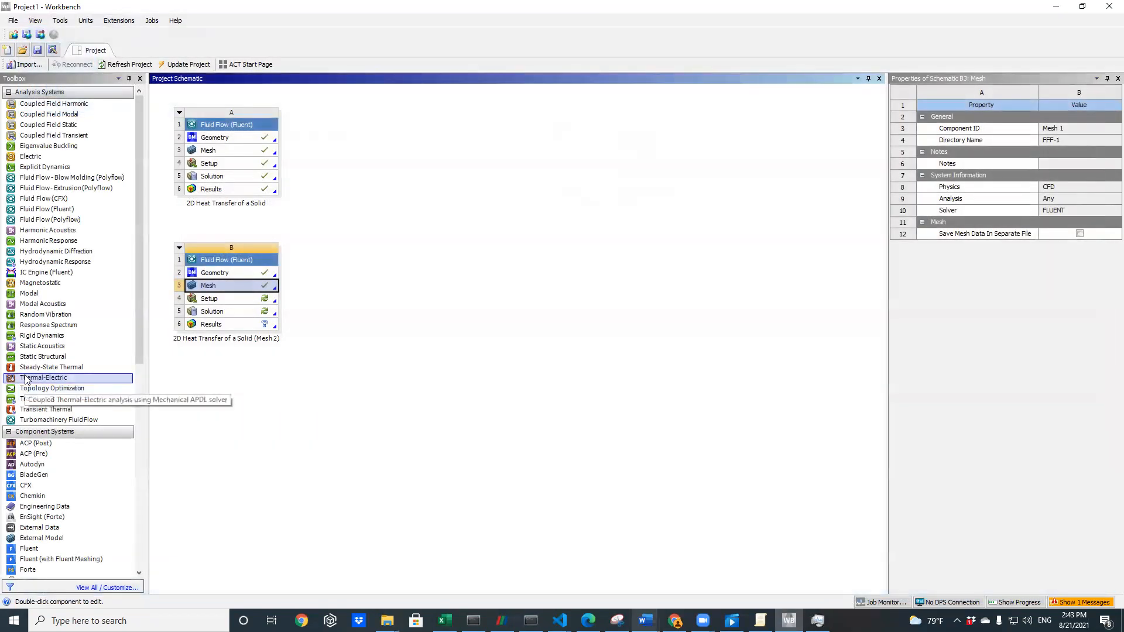
Refresh and update the Setup cell of the 2D Heat Transfer of a Solid (Mesh 2) system
click(215, 301)
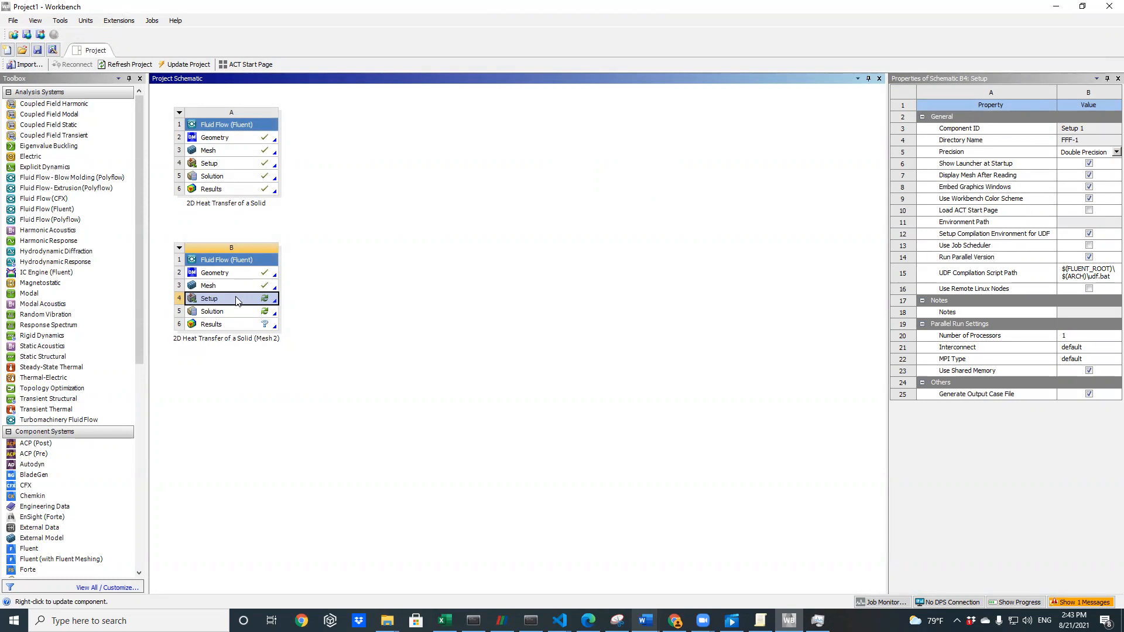
right_click(237, 301)
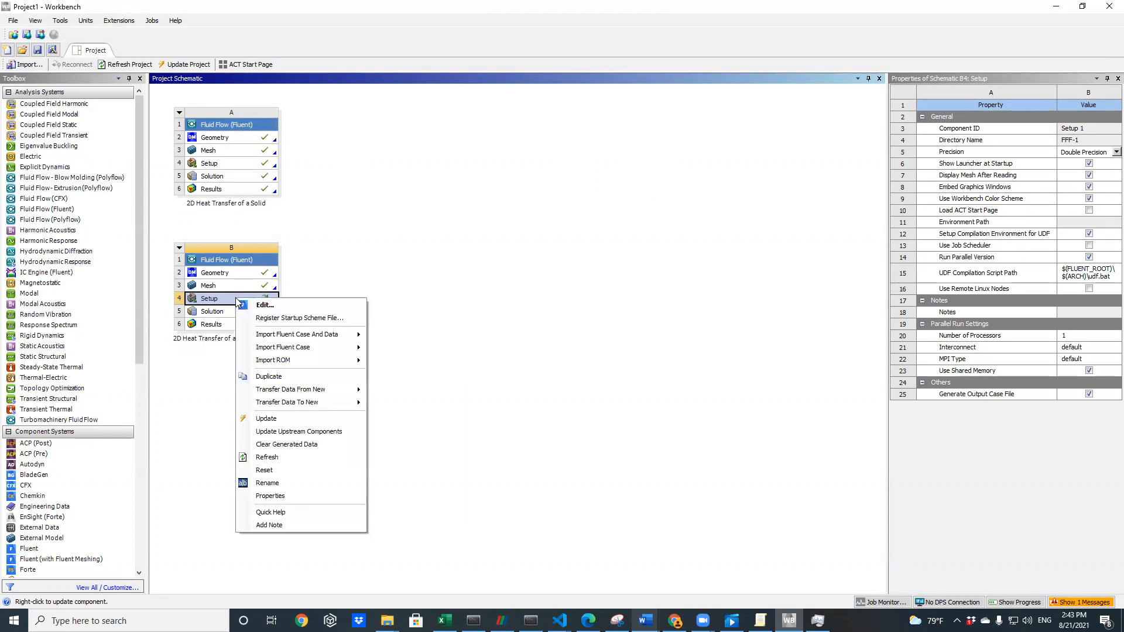
click(267, 457)
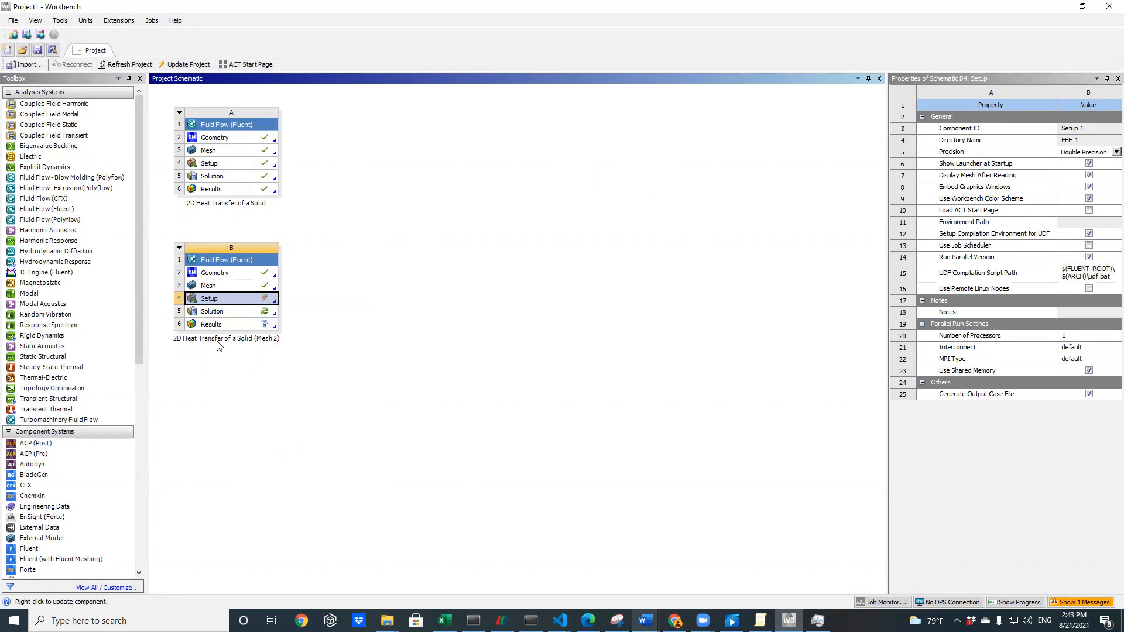
right_click(226, 303)
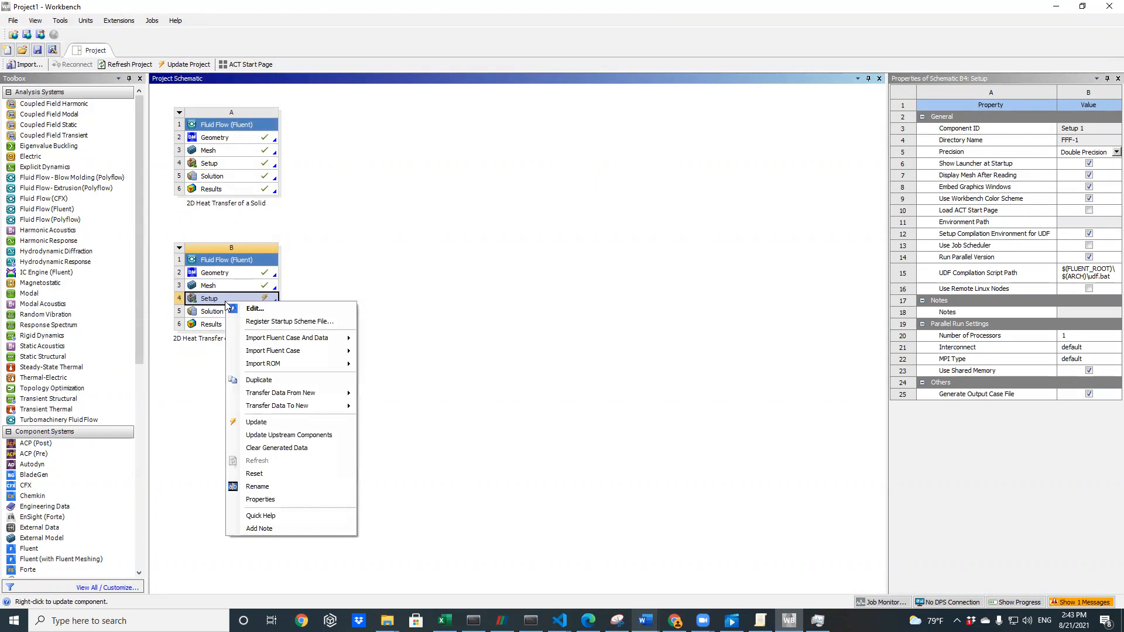
click(279, 423)
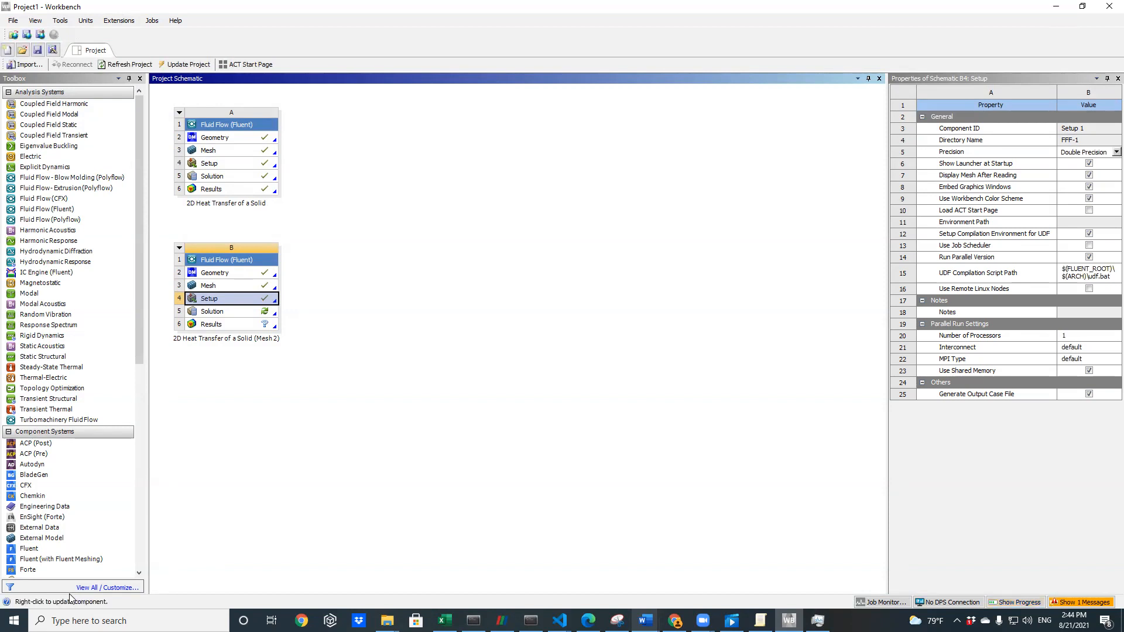
click(310, 419)
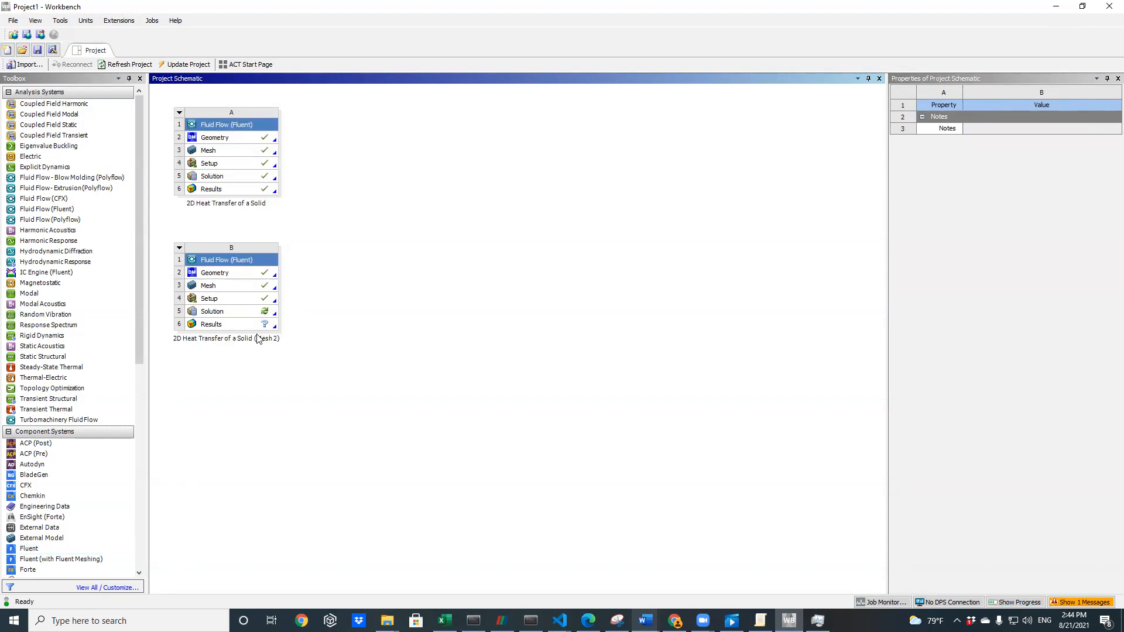
Refresh and update the Solution cell of the 2D Heat Transfer of a Solid (Mesh 2) system
click(237, 314)
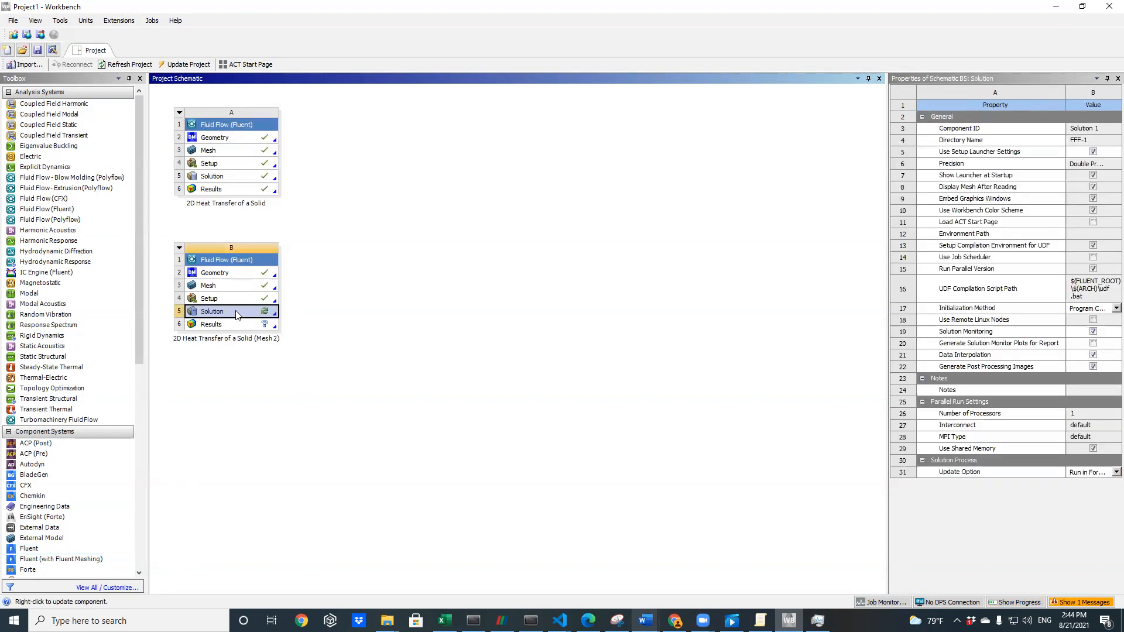
right_click(237, 314)
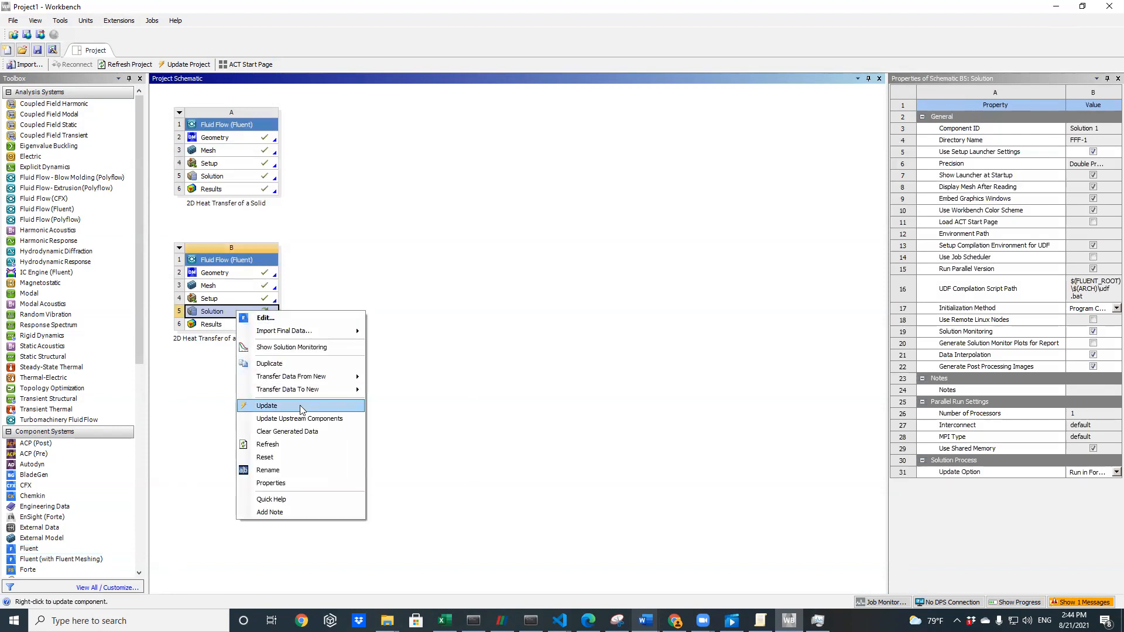
click(286, 444)
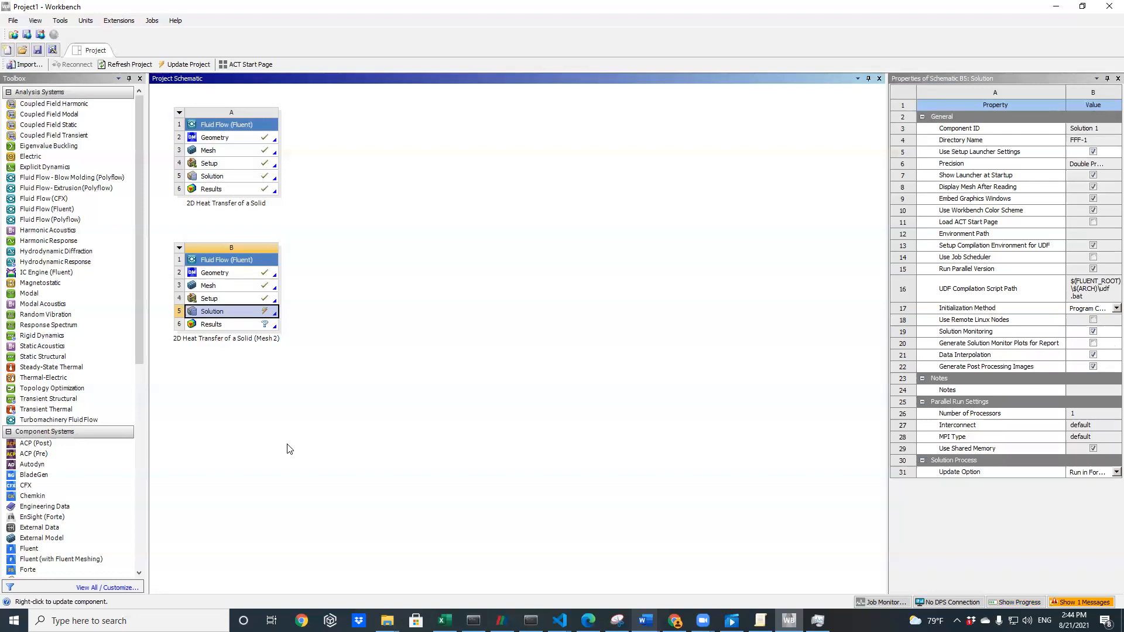
right_click(215, 316)
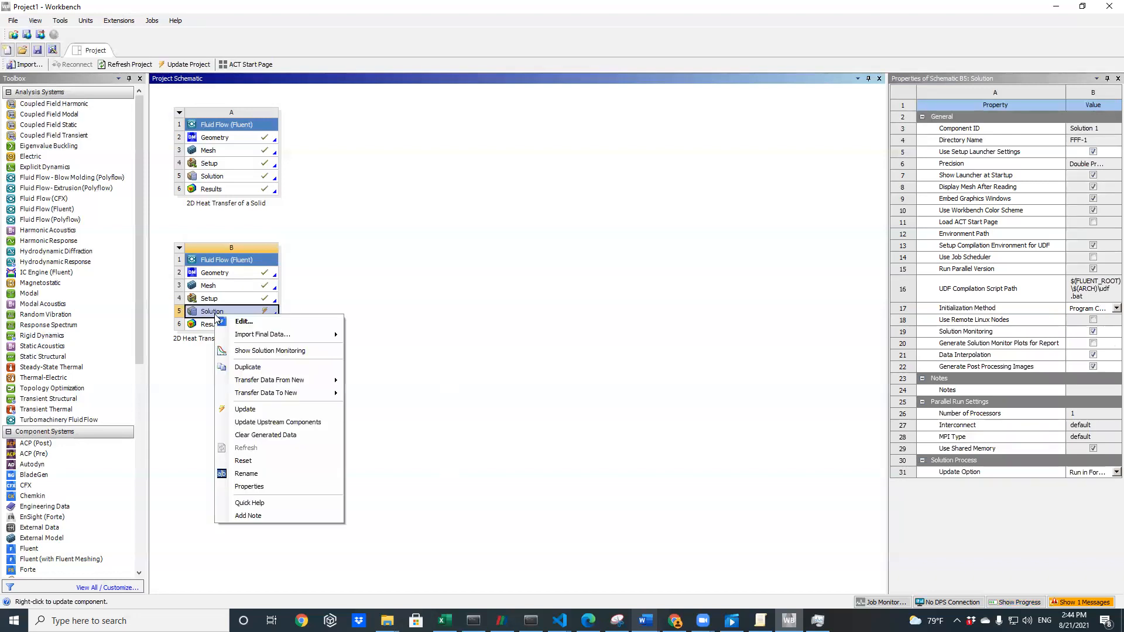
click(262, 410)
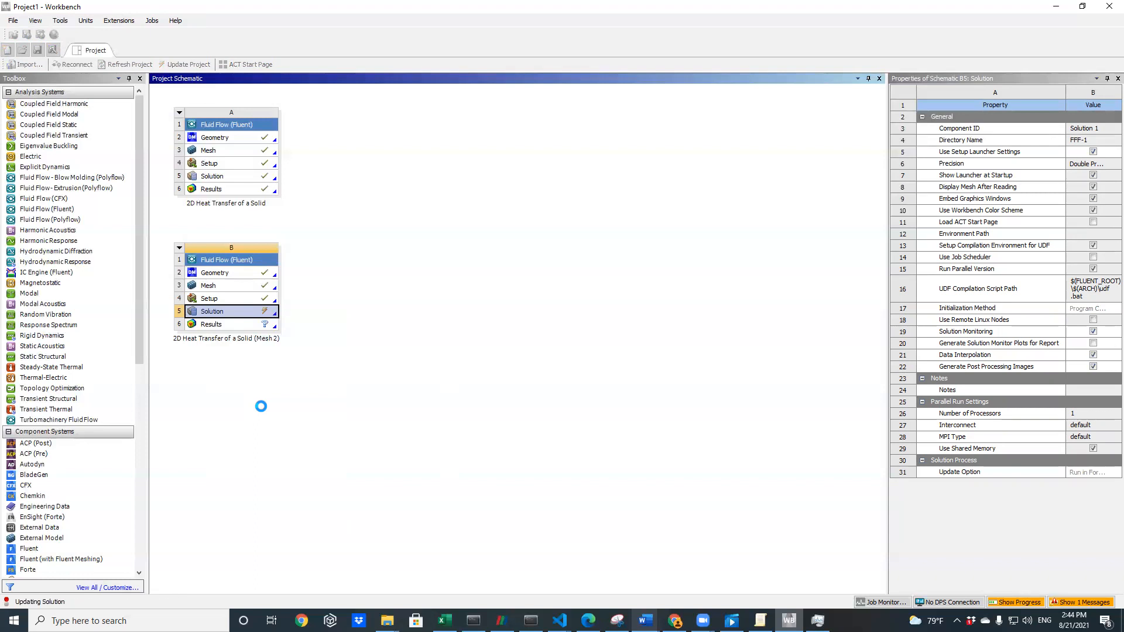
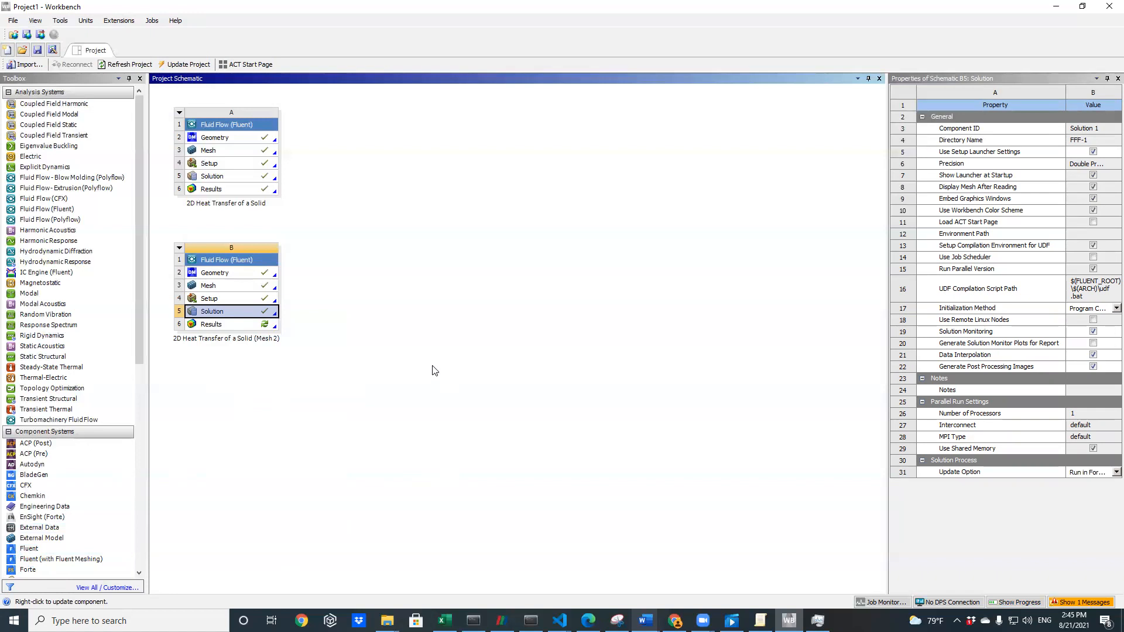
click(431, 334)
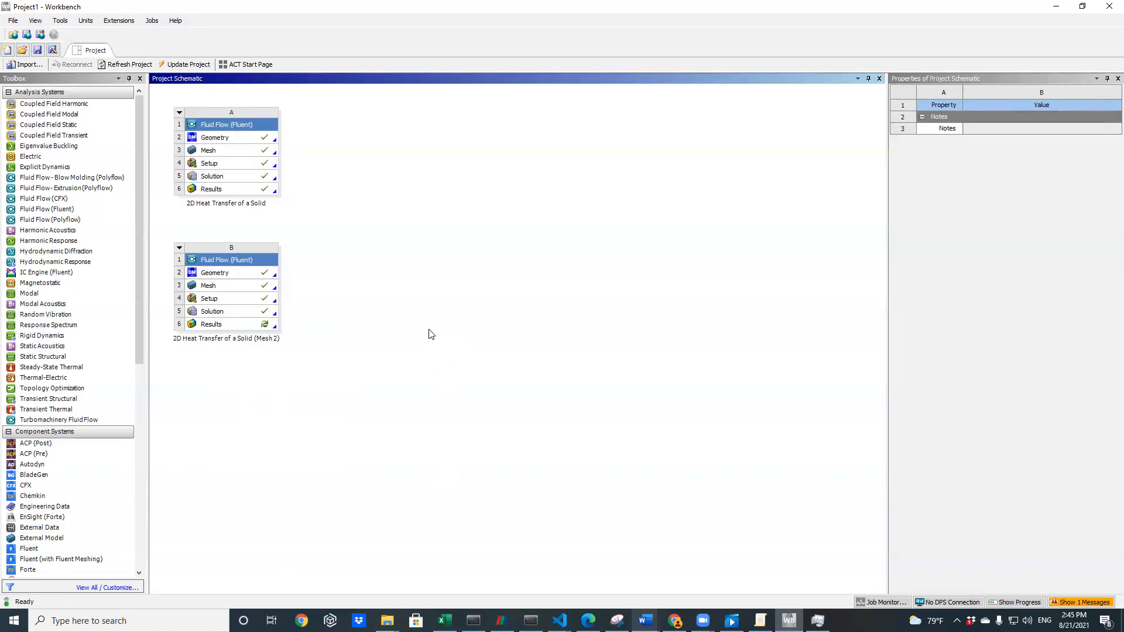
Refresh the Results cell of the Mesh 2 system and open it in CFD-Post
click(229, 327)
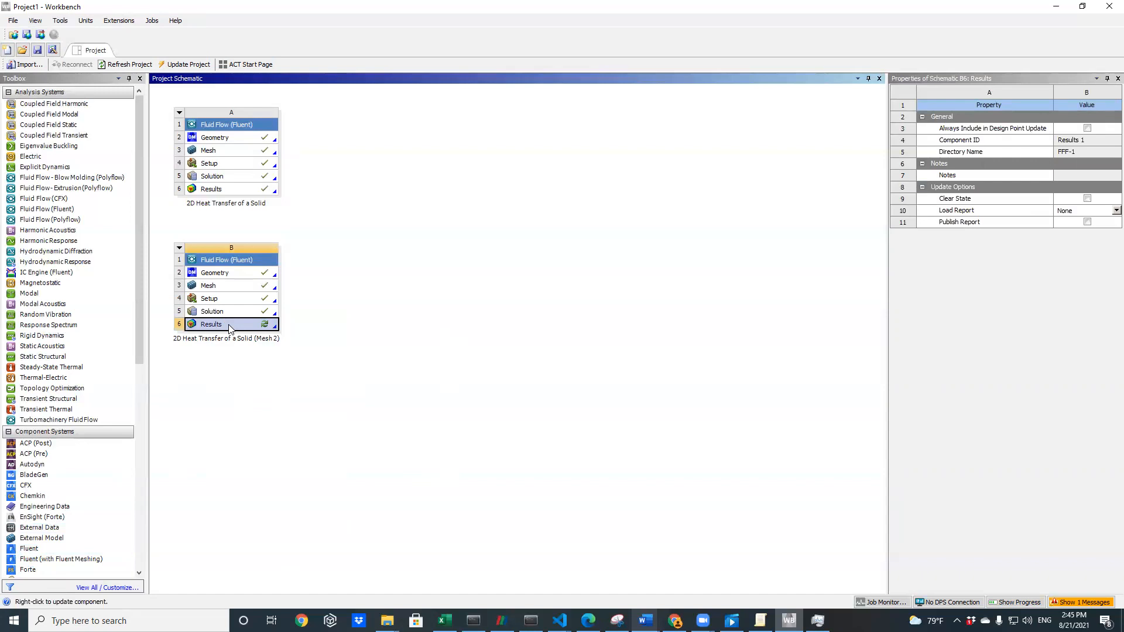
right_click(229, 329)
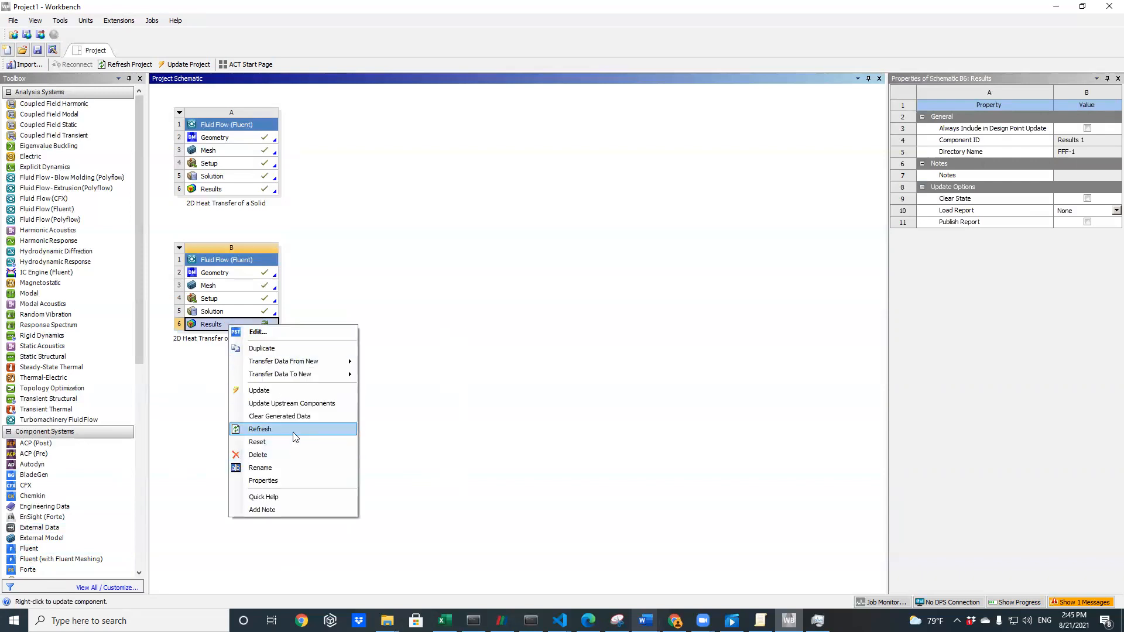
click(261, 429)
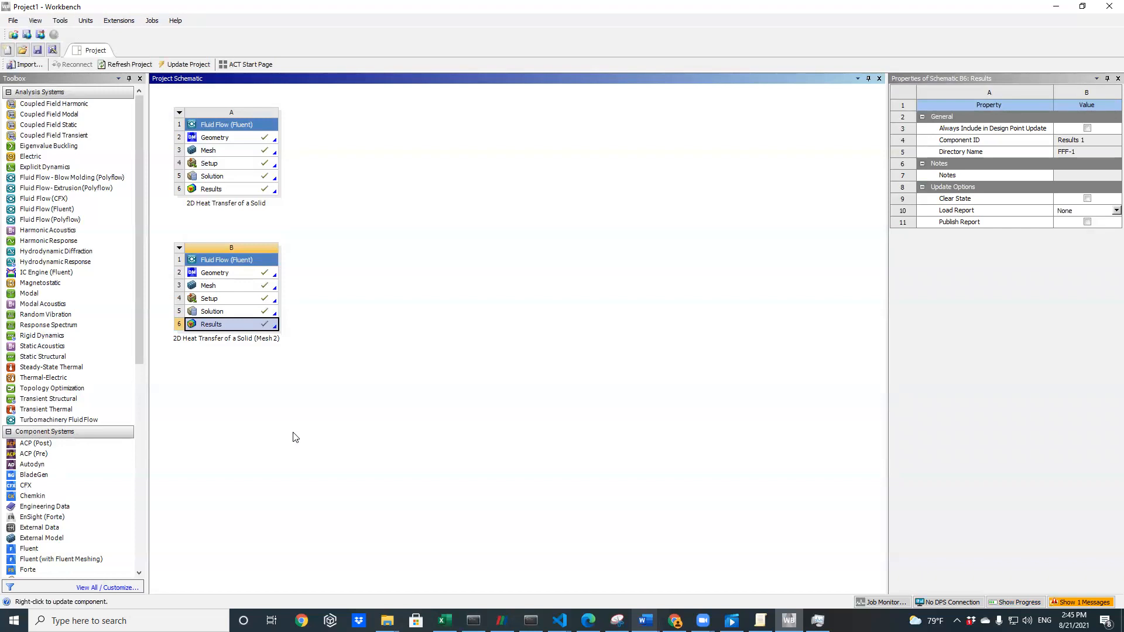
click(272, 362)
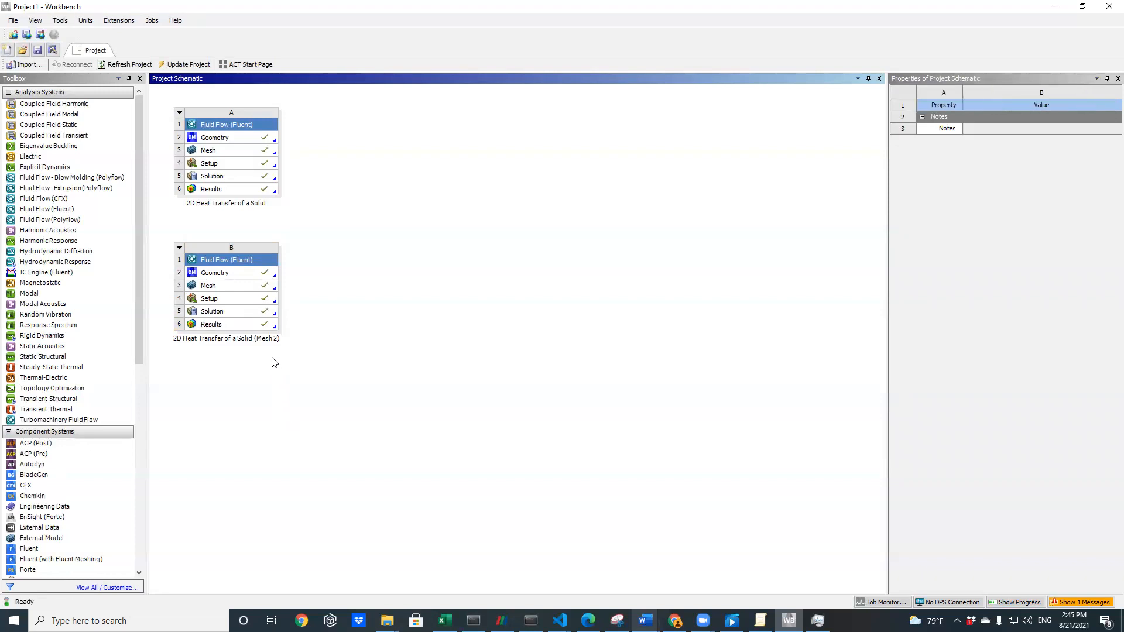
double_click(251, 329)
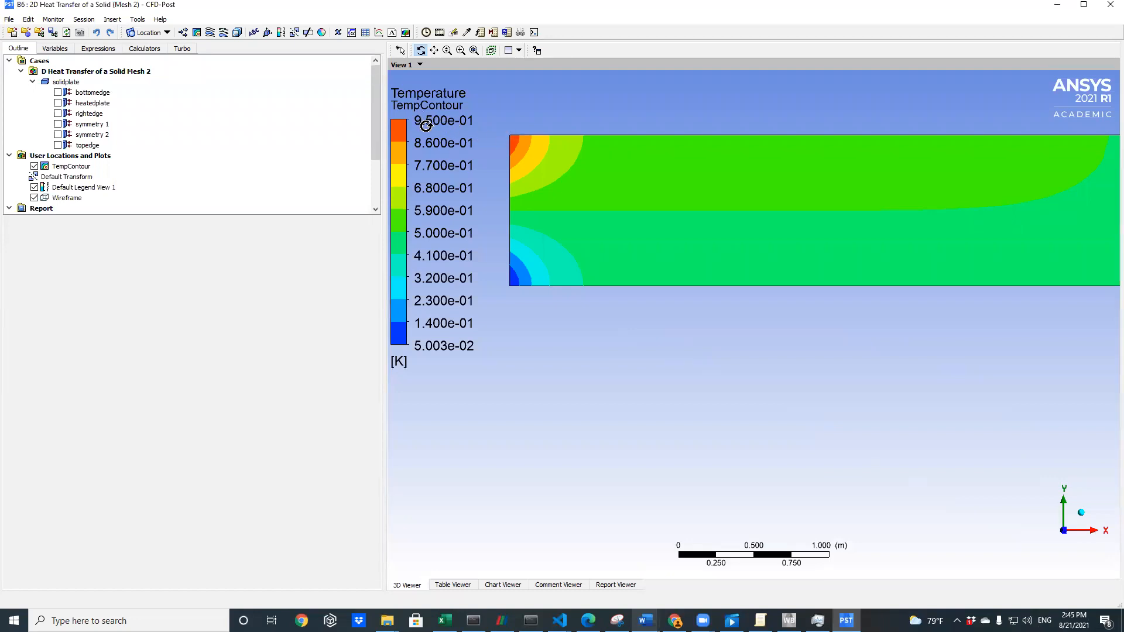
View the SolidPlateTempMesh1 picture from the user_files folder to compare its temperature contour with the Mesh 2 contour
mouse_move(387, 621)
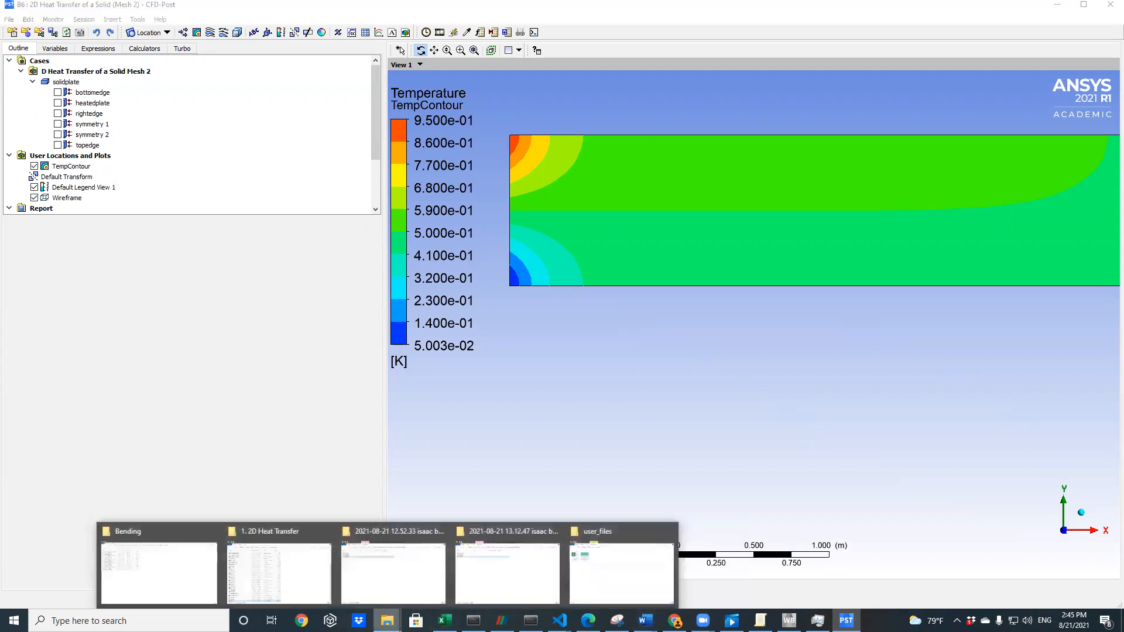
click(625, 578)
double_click(226, 184)
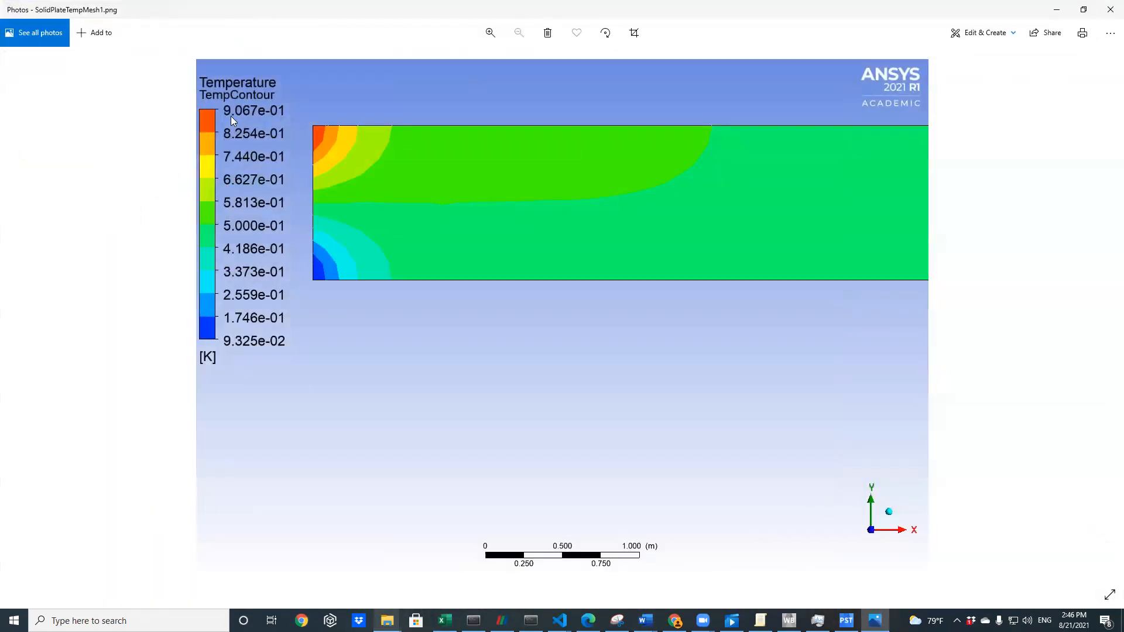
click(1111, 9)
click(822, 103)
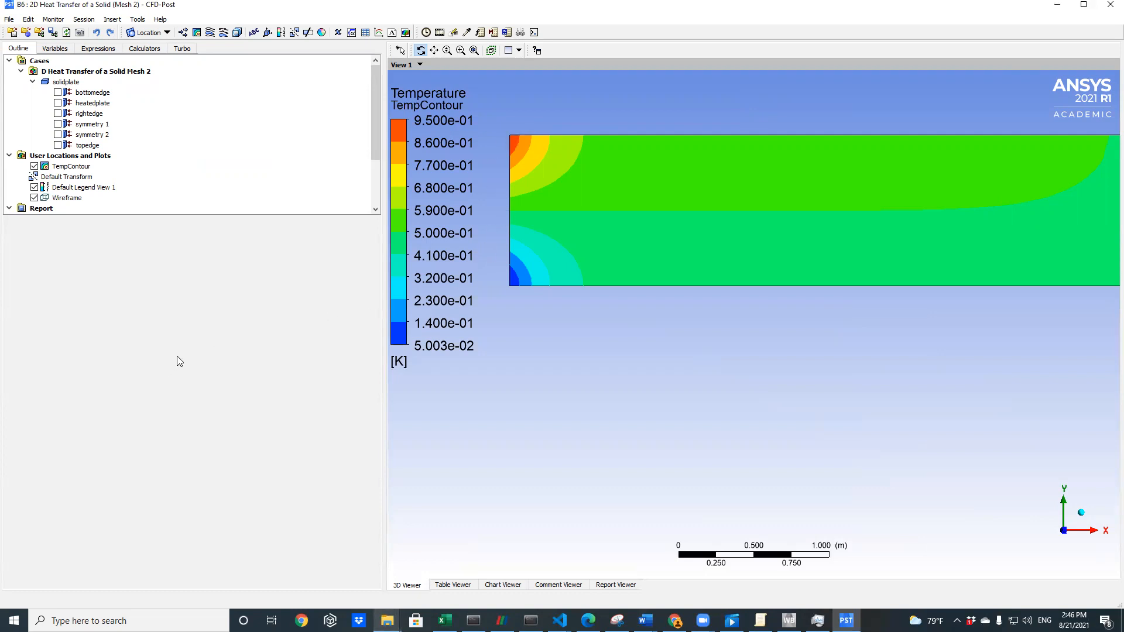
Save a PNG picture of the Mesh 2 temperature contour as SolidPlateTempMesh2.png in the user_files folder
drag(379, 108, 386, 81)
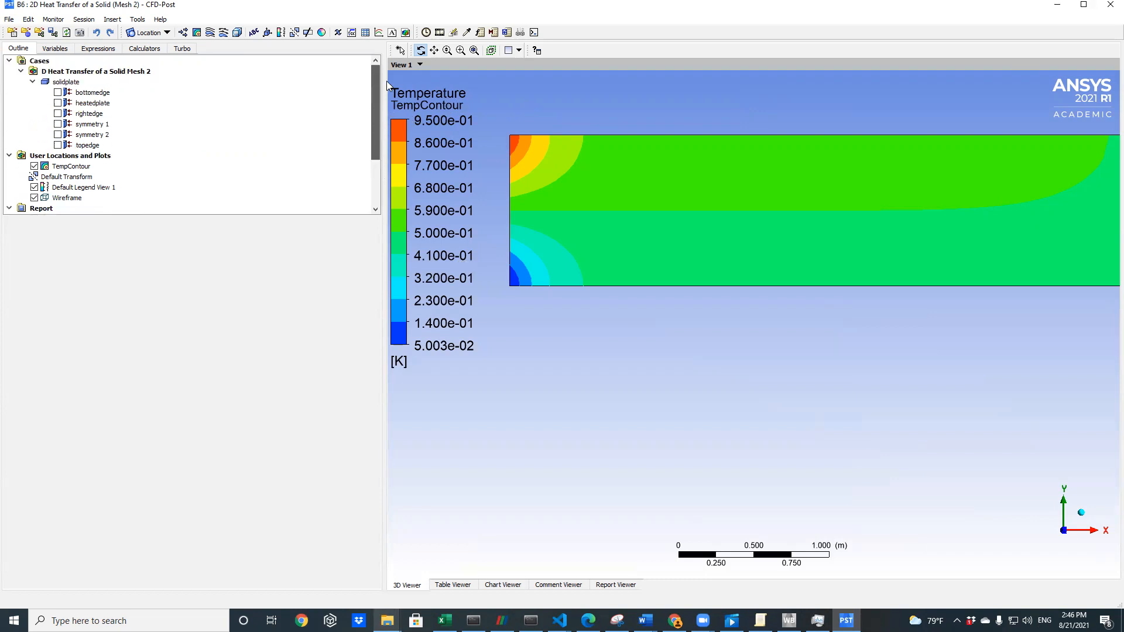
click(9, 20)
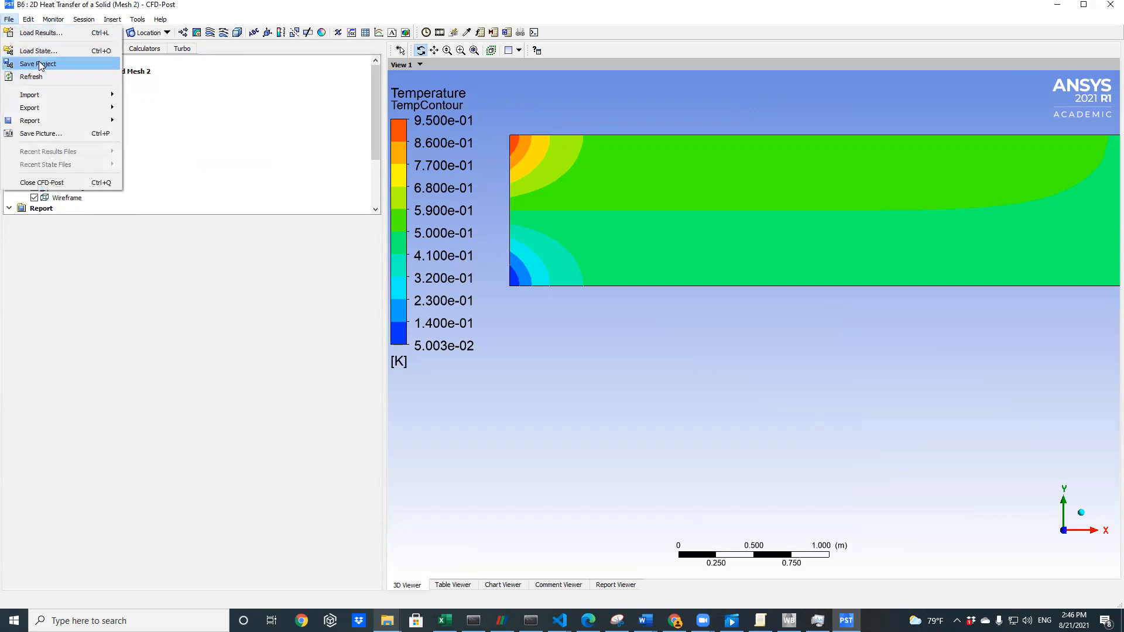
mouse_move(47, 111)
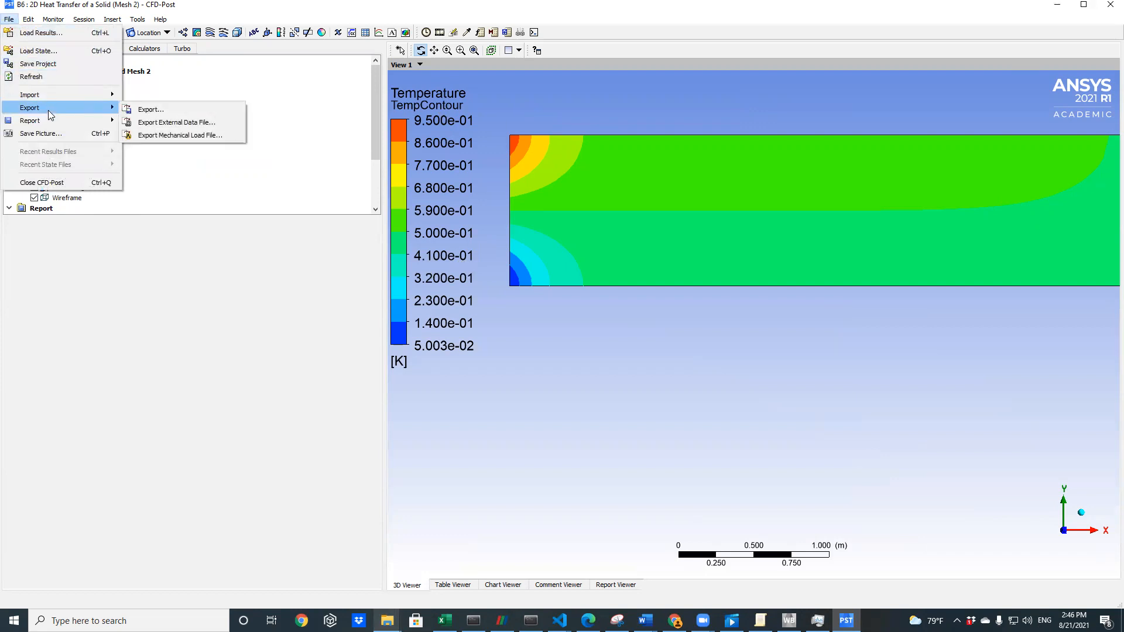
click(41, 131)
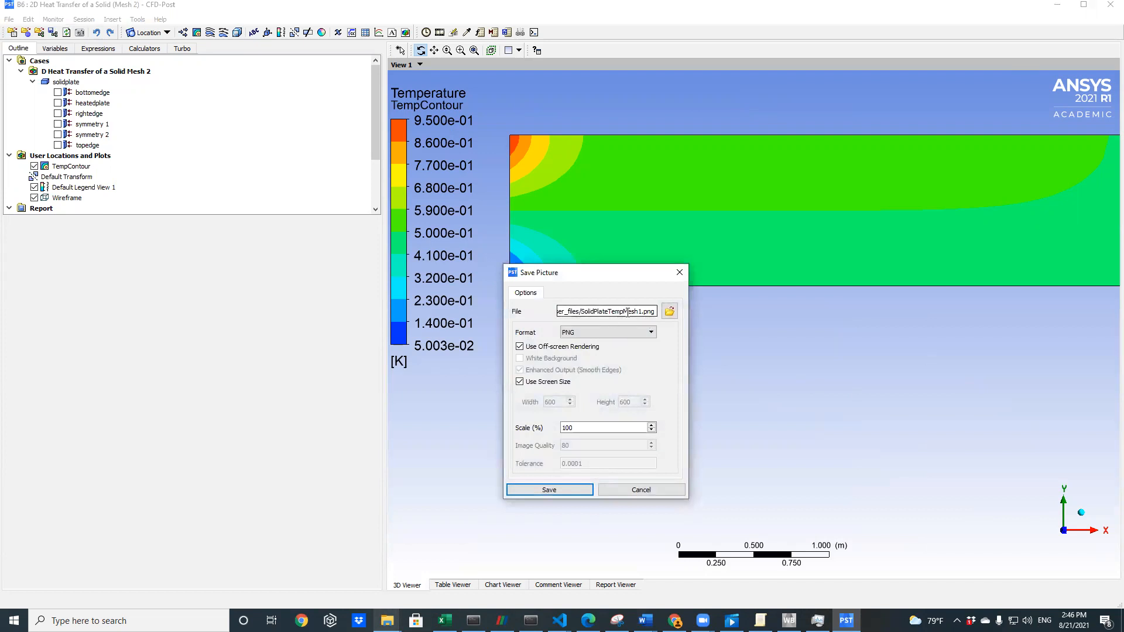
key(BackSpace)
text(2)
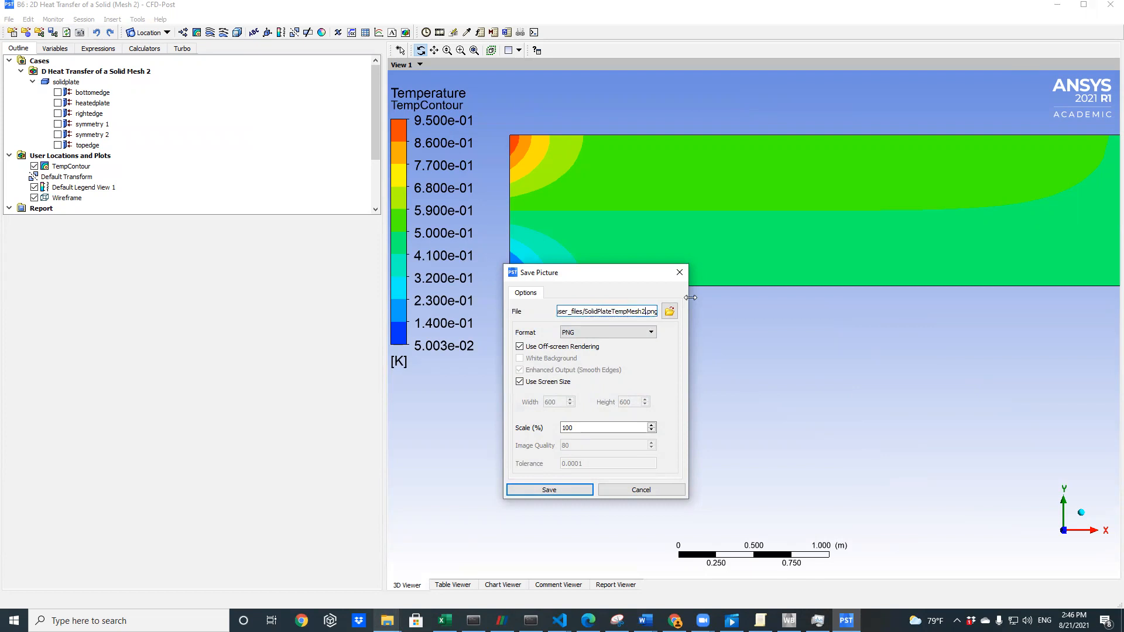
click(537, 493)
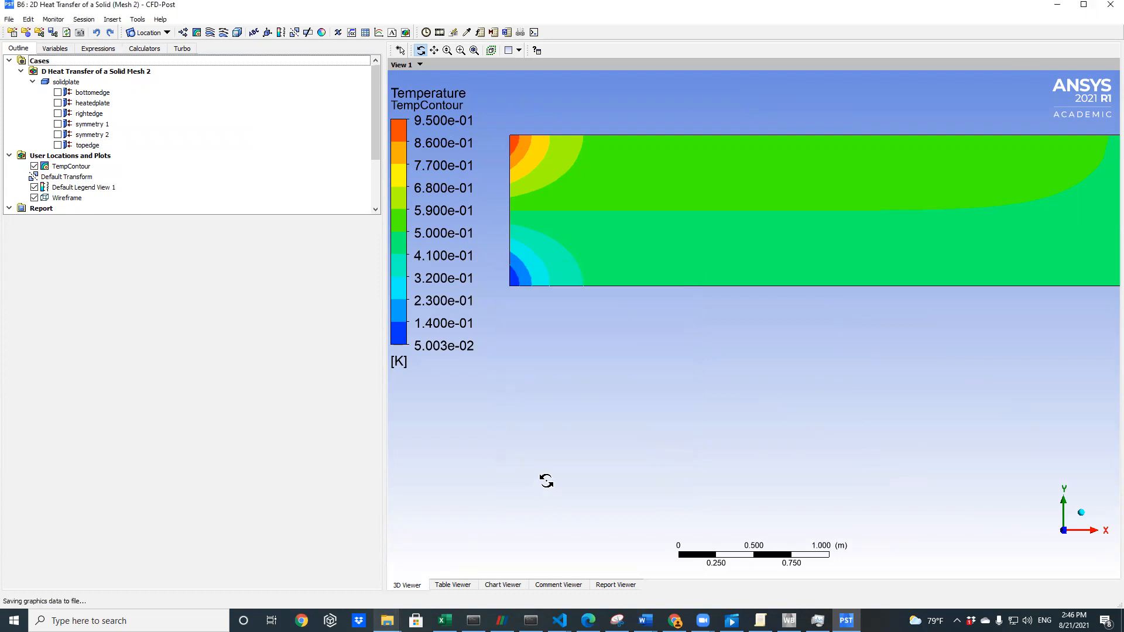
Export the Temperature variable at the symmetry 1 location to SolidPlateTemMesh2.csv in the user_files folder
click(9, 19)
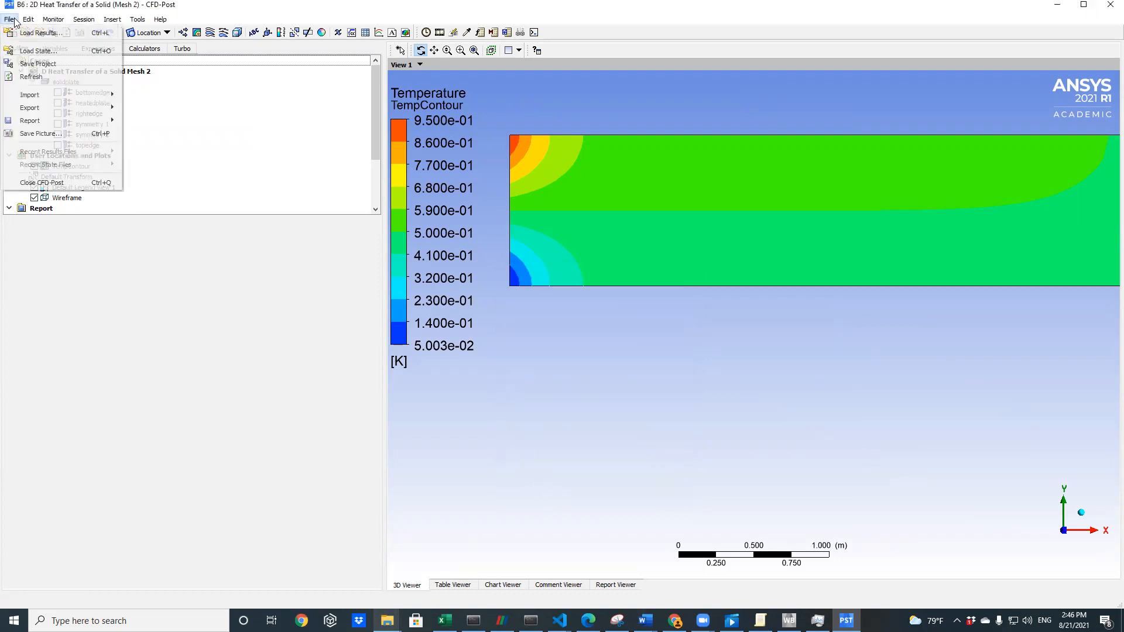
mouse_move(69, 109)
click(151, 110)
click(616, 188)
key(BackSpace)
text(2)
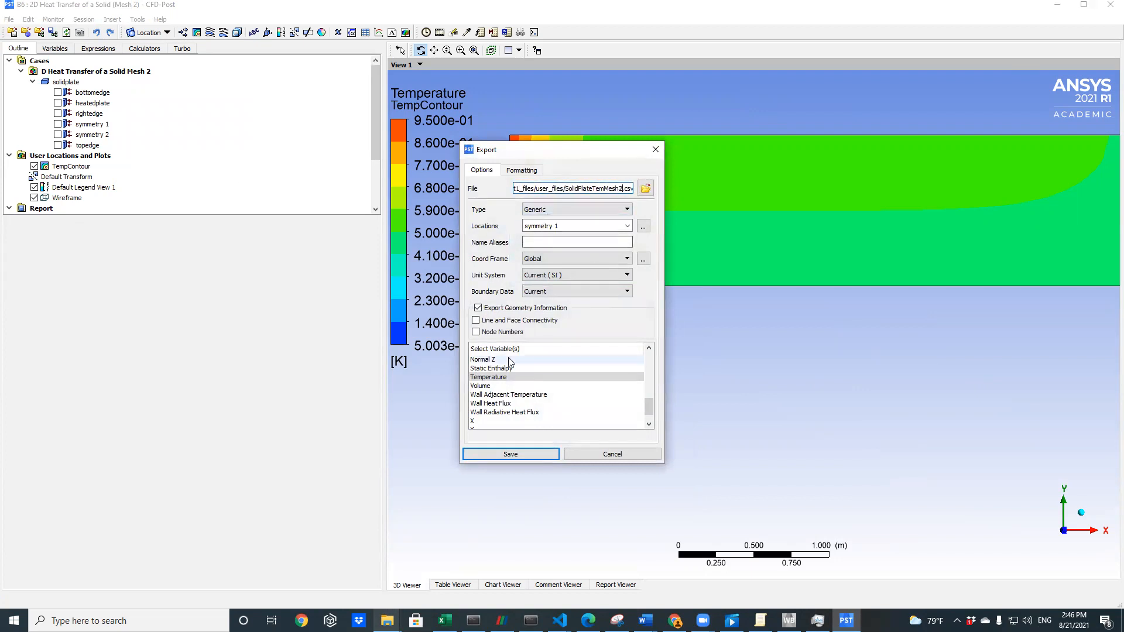
click(511, 453)
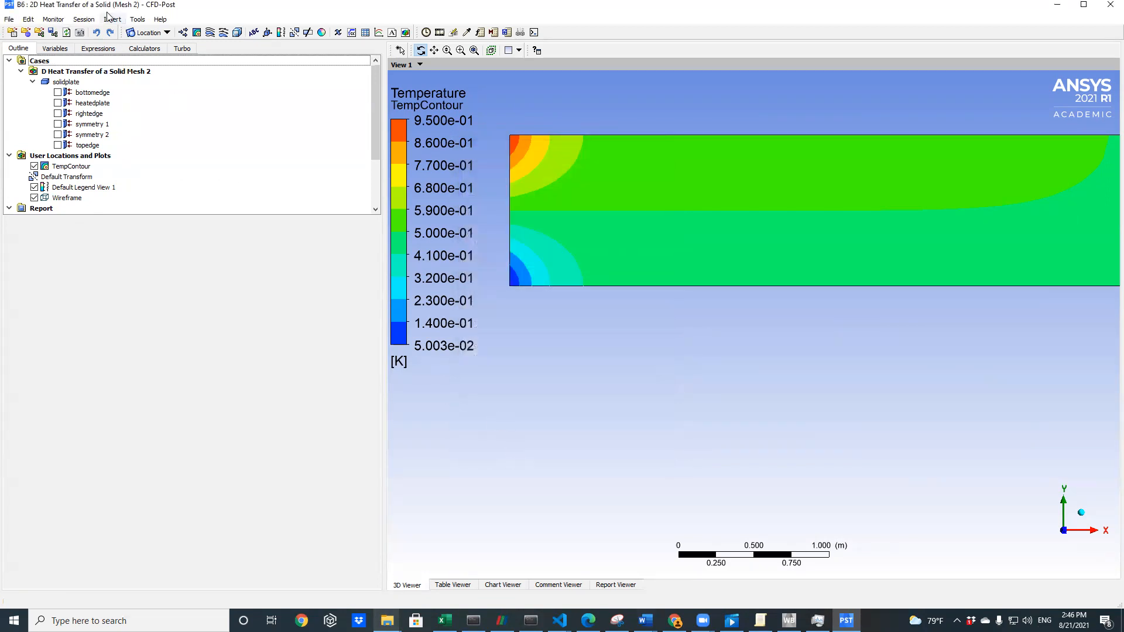
Close CFD-Post to return to Workbench and check the exported files in the user_files folder
click(9, 19)
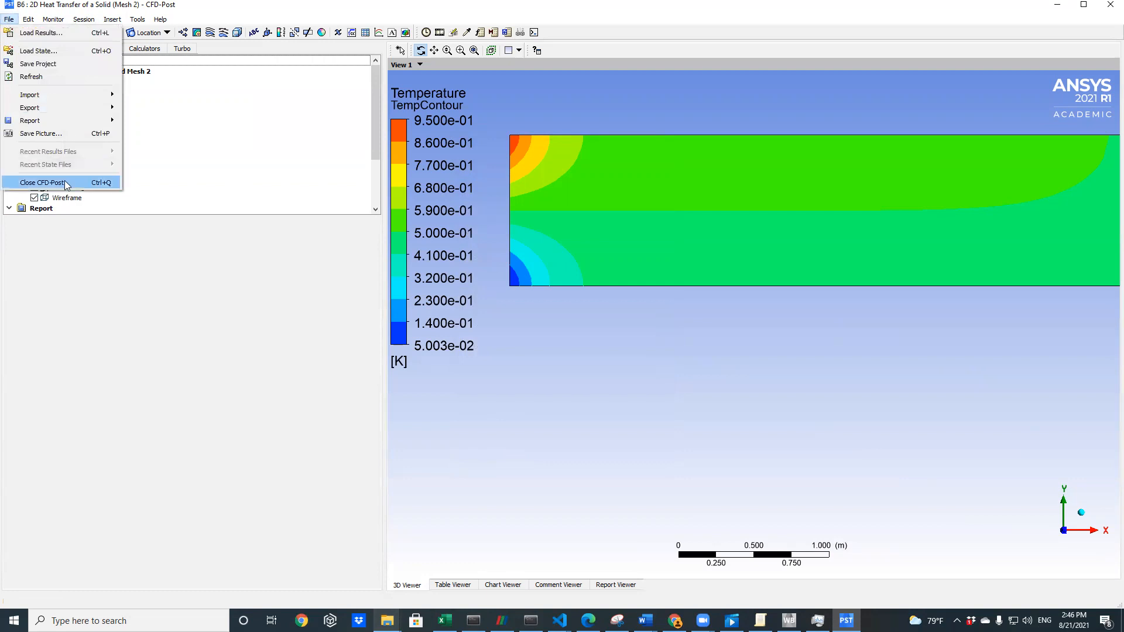
click(64, 183)
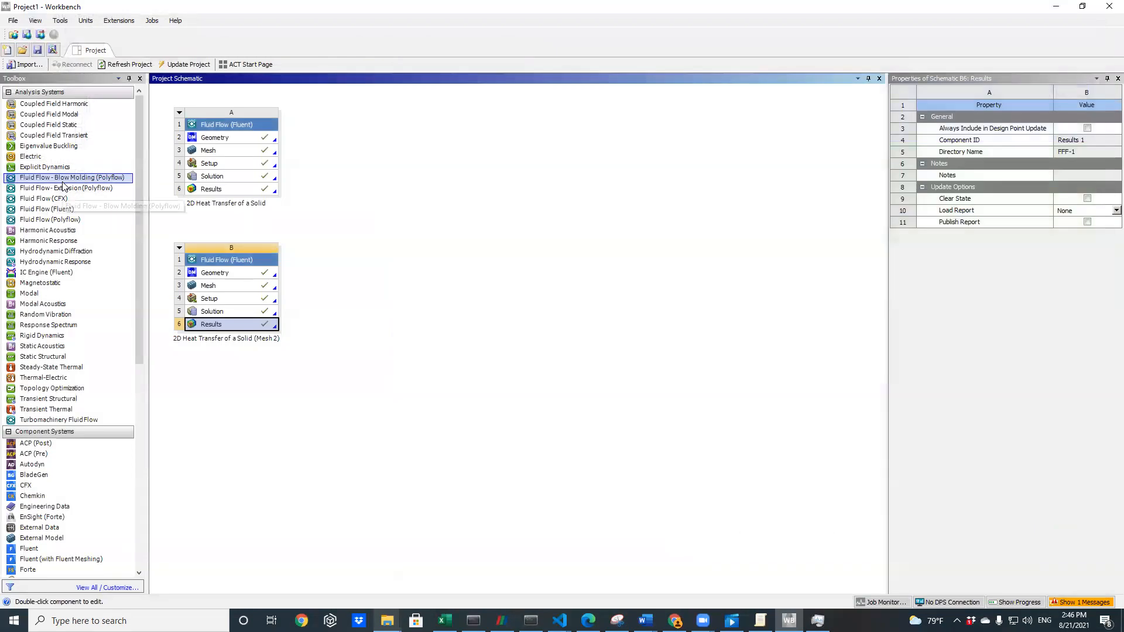
click(313, 345)
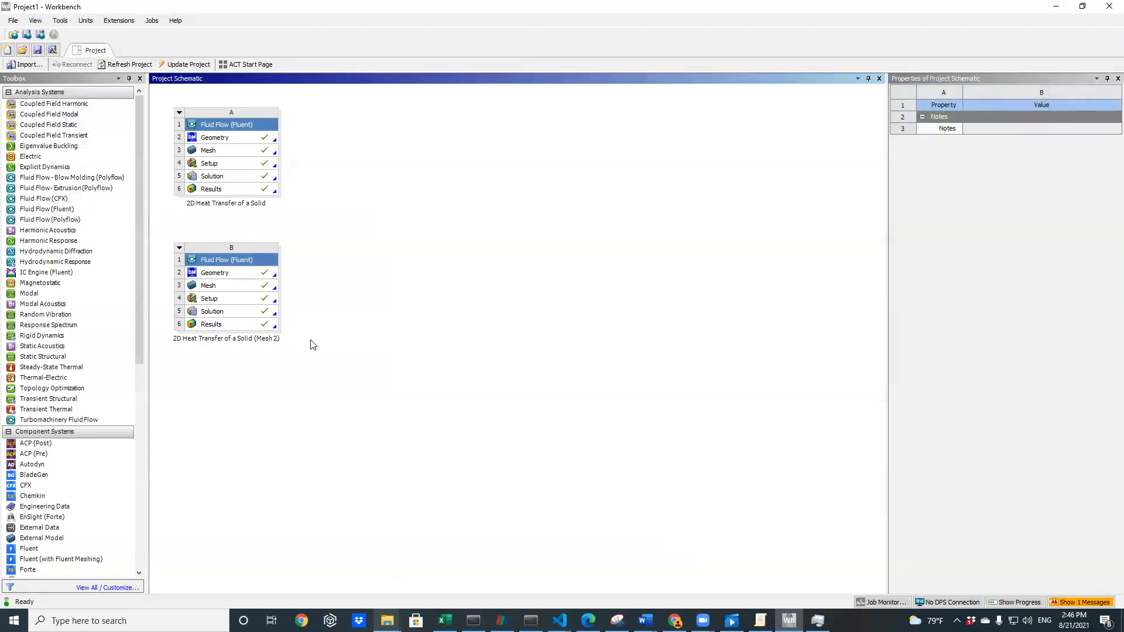
mouse_move(387, 620)
click(654, 565)
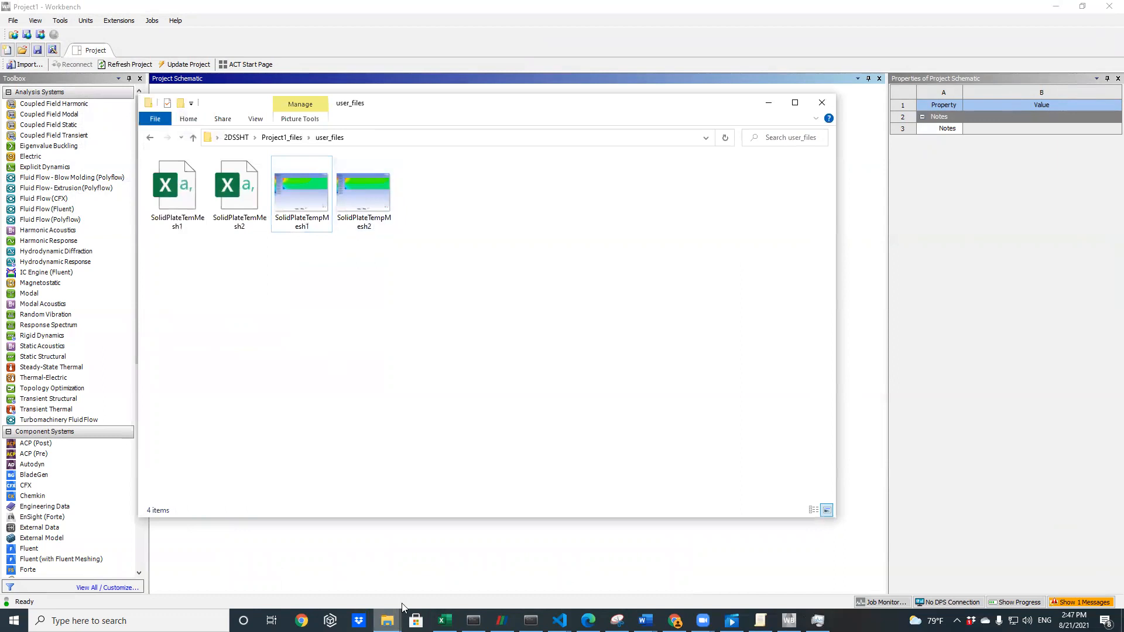
click(398, 559)
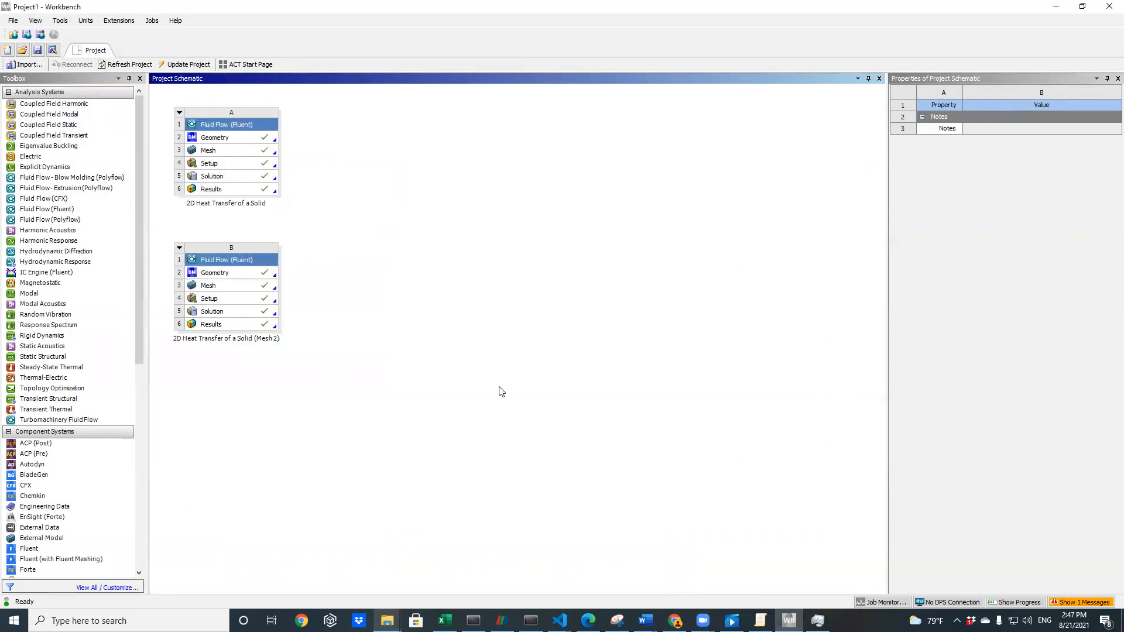
Duplicate the whole 2D Heat Transfer of a Solid (Mesh 2) Fluid Flow (Fluent) system
right_click(253, 258)
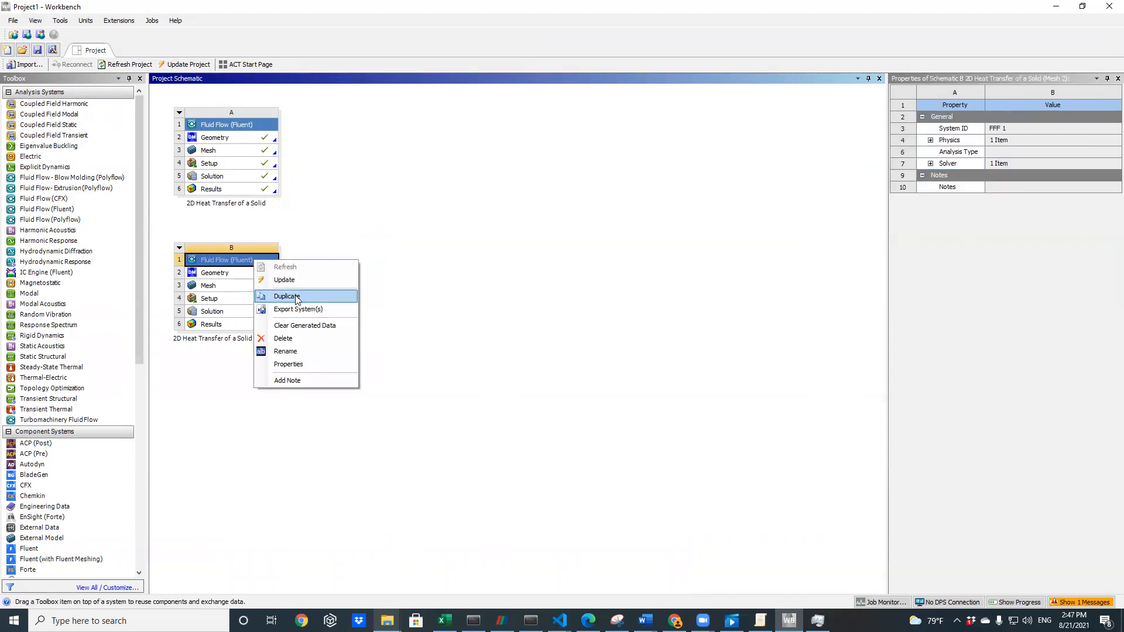
right_click(236, 263)
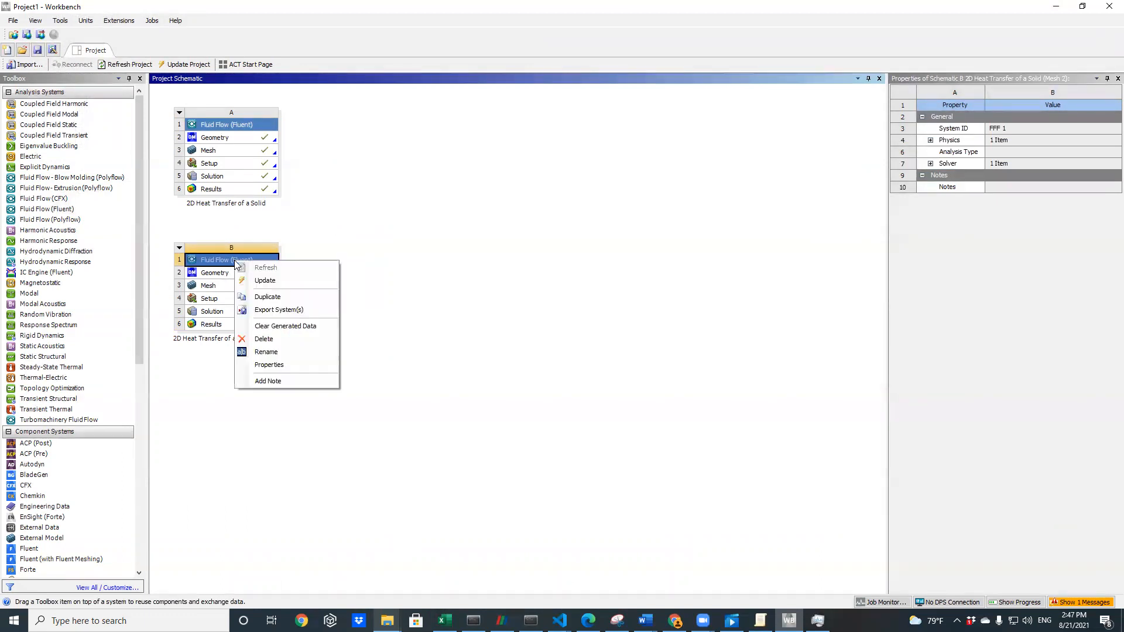
click(262, 299)
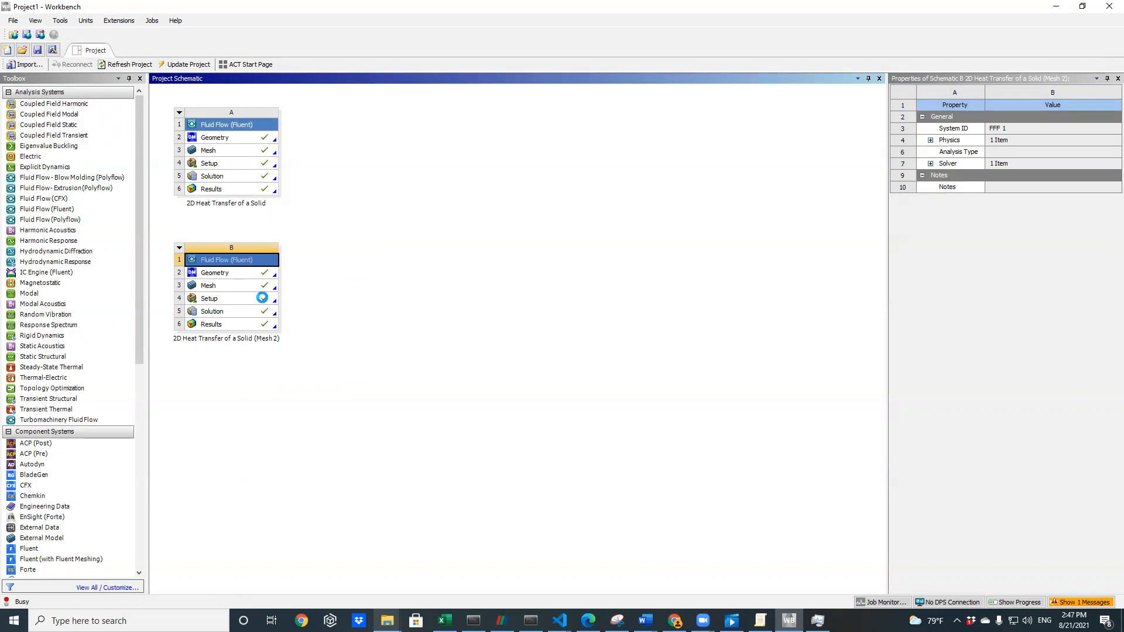
click(327, 464)
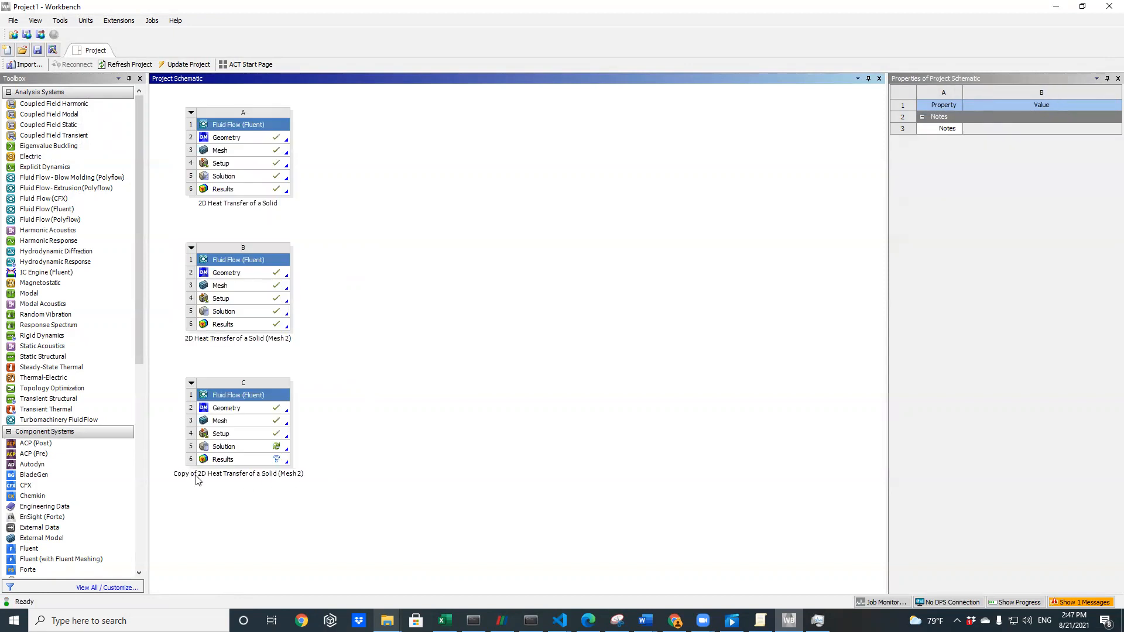
Rename the duplicated system C as 2D Heat Transfer of a Solid (Mesh 3)
double_click(198, 475)
click(201, 474)
key(BackSpace)
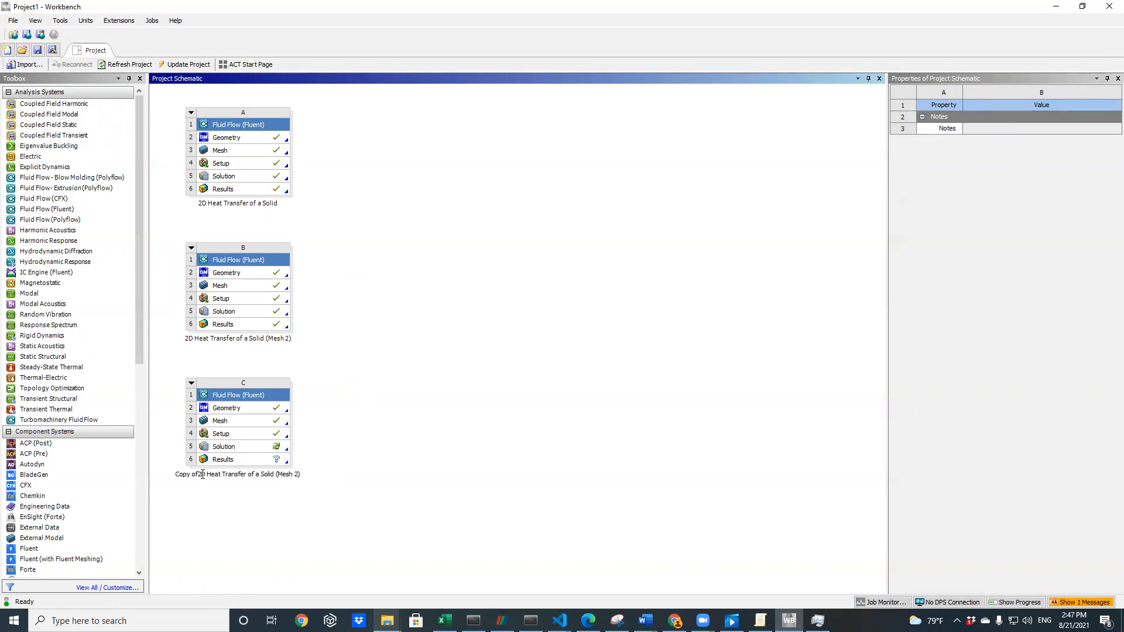
key(BackSpace)
key(BackSpace)
key(BackSpace)
key(BackSpace)
key(BackSpace)
key(BackSpace)
key(BackSpace)
key(BackSpace)
text(3))
click(375, 415)
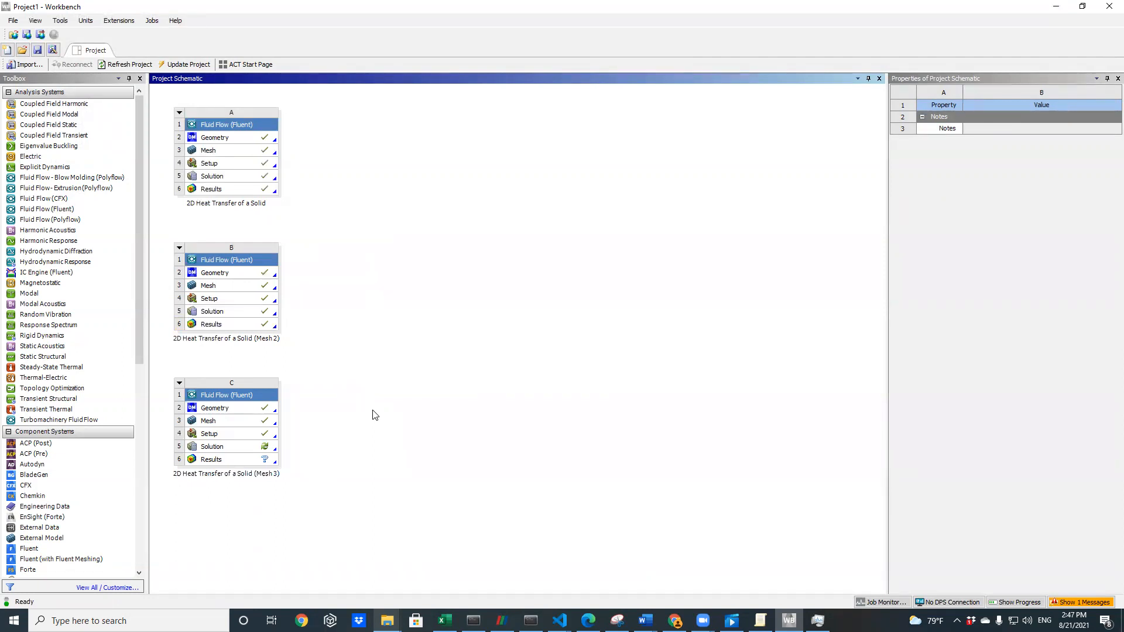
Save the Workbench project and open the mesh of the 2D Heat Transfer of a Solid (Mesh 3) system for editing
click(13, 21)
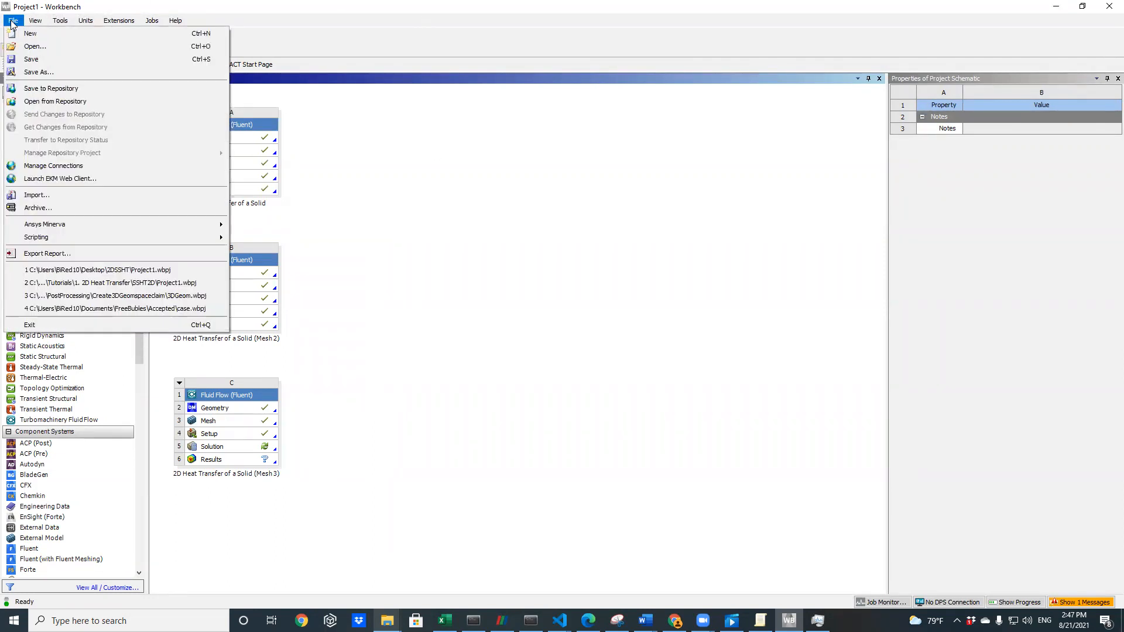
click(30, 59)
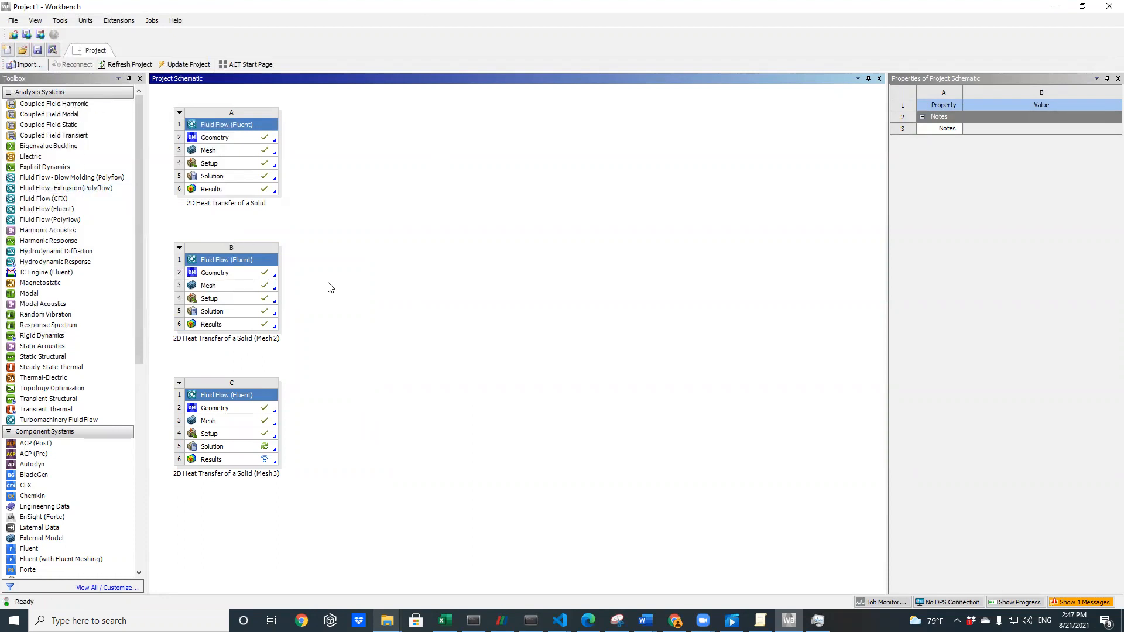
click(237, 424)
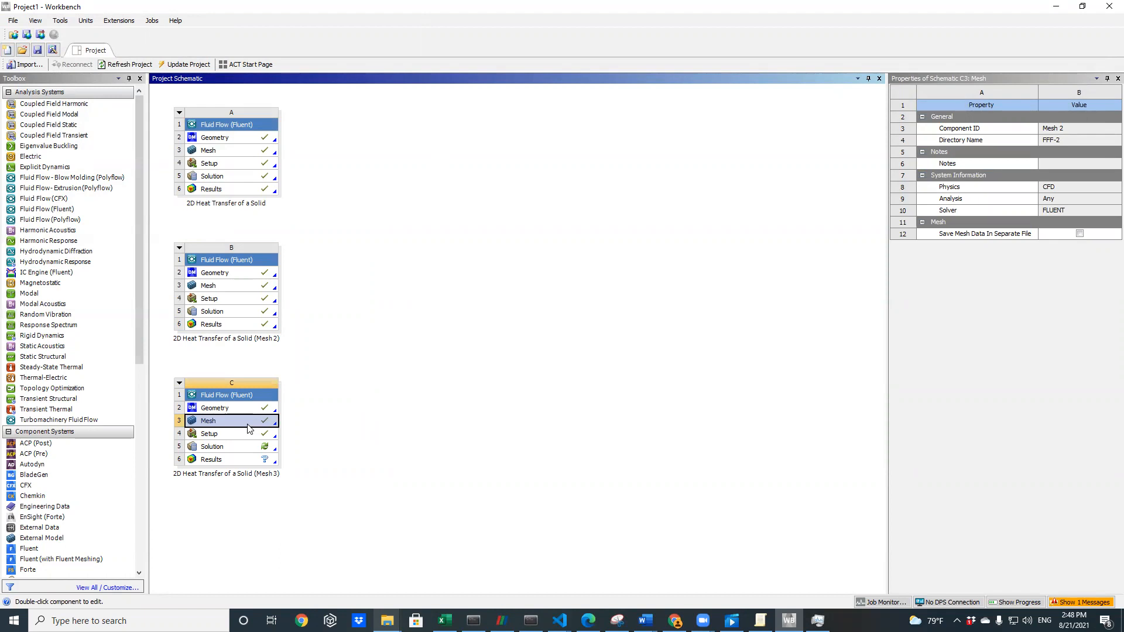
double_click(249, 428)
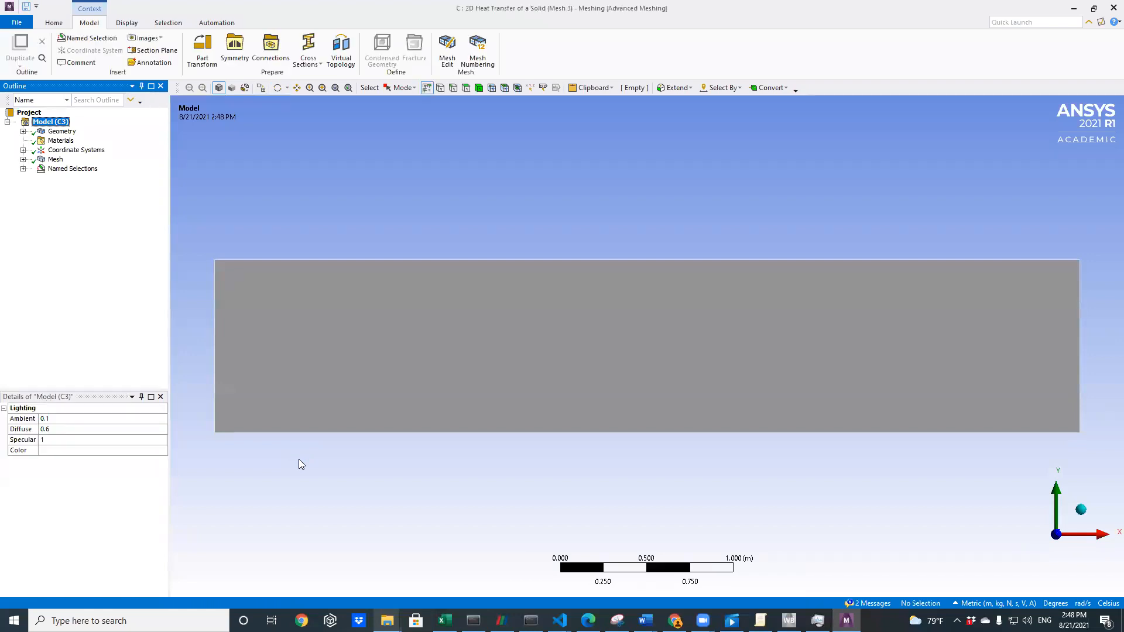
Set the number of divisions to 150 in the Edge Sizing on the plate's top and bottom edges
click(23, 169)
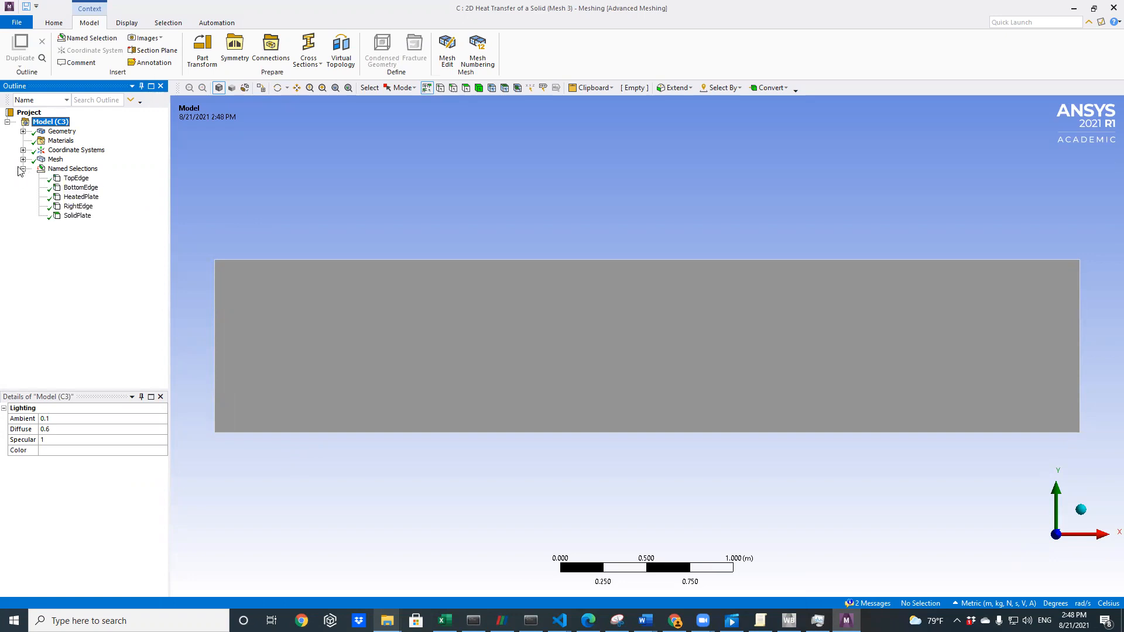
click(23, 169)
click(23, 159)
click(92, 171)
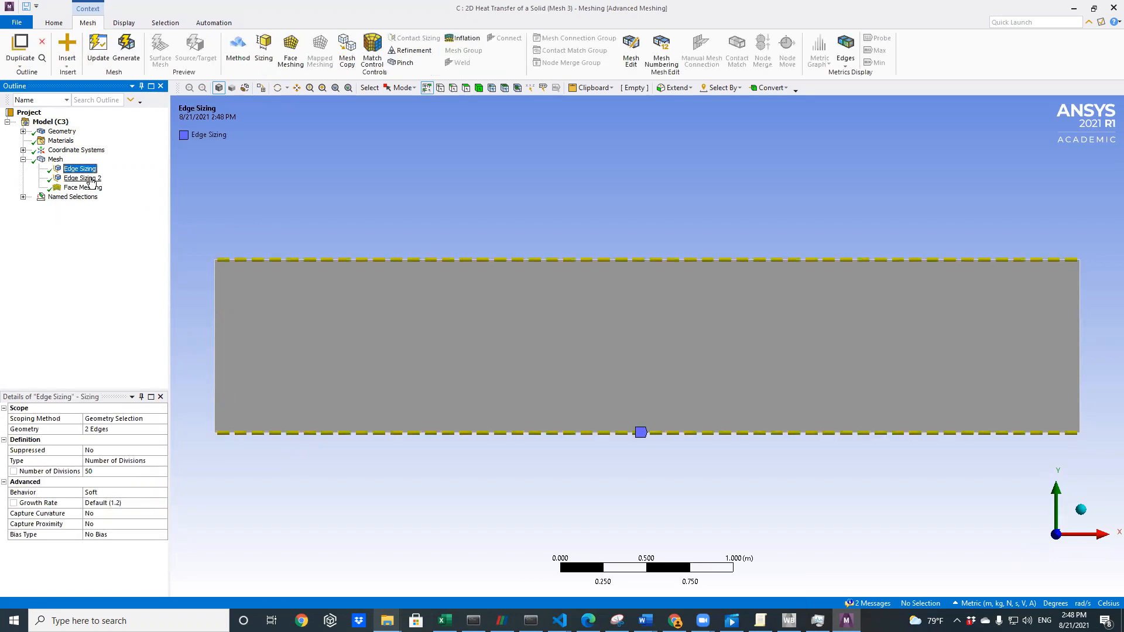
click(109, 472)
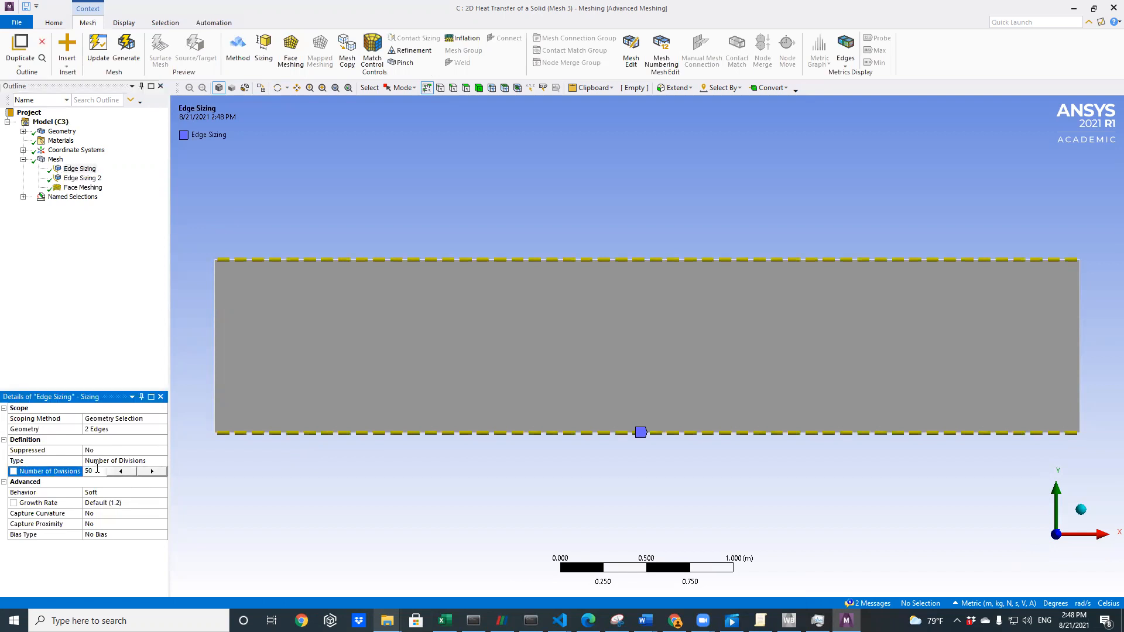
text(150)
click(98, 493)
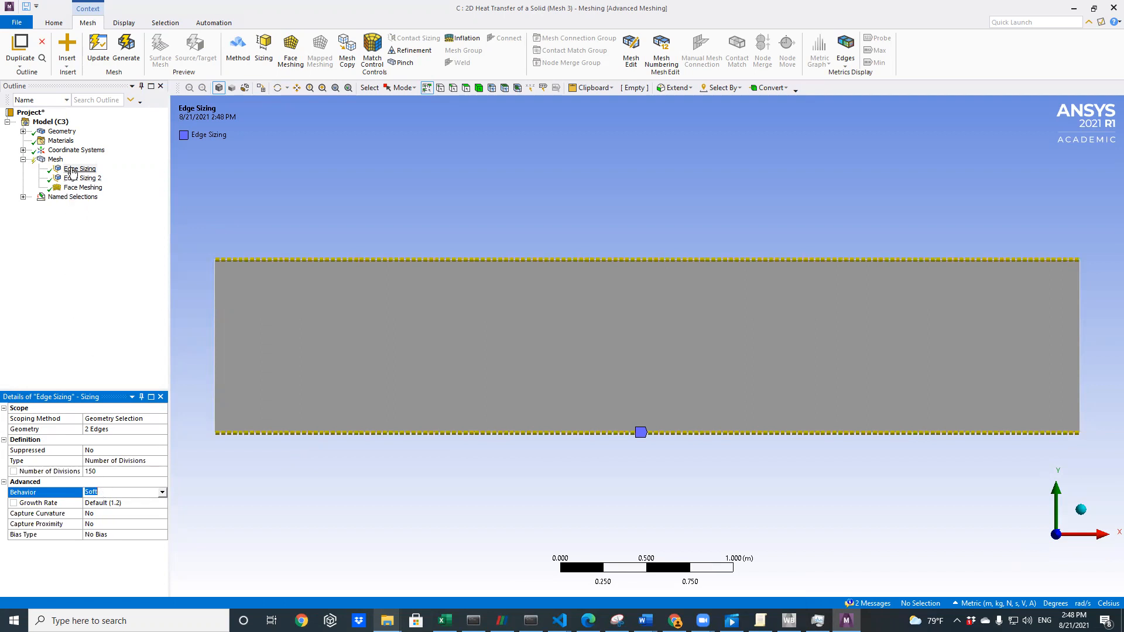
click(23, 160)
click(23, 159)
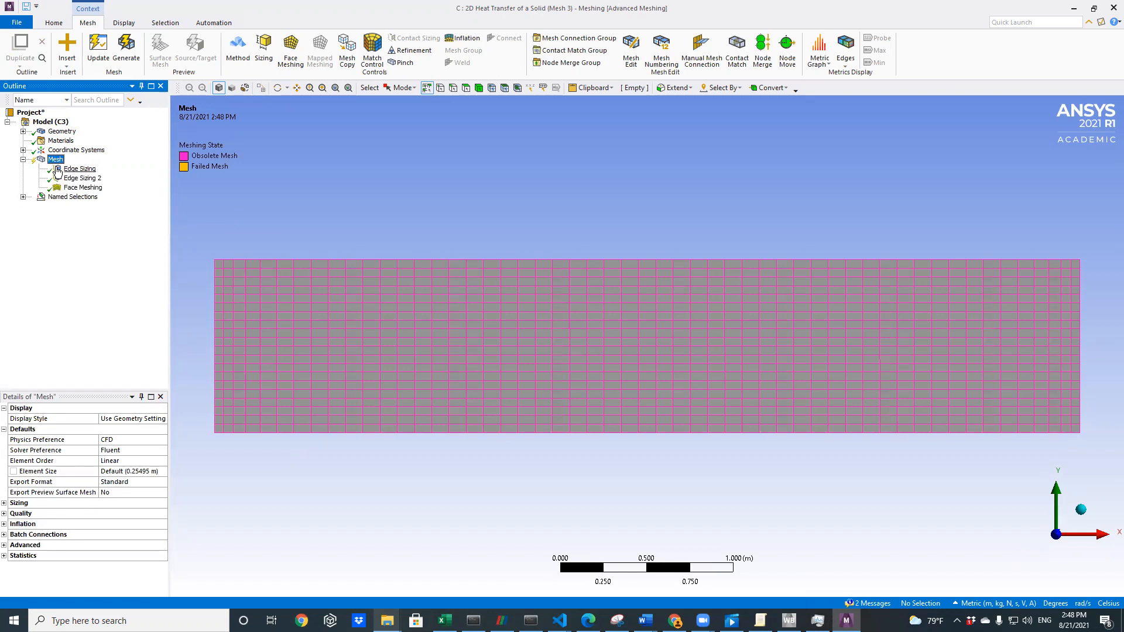
click(62, 169)
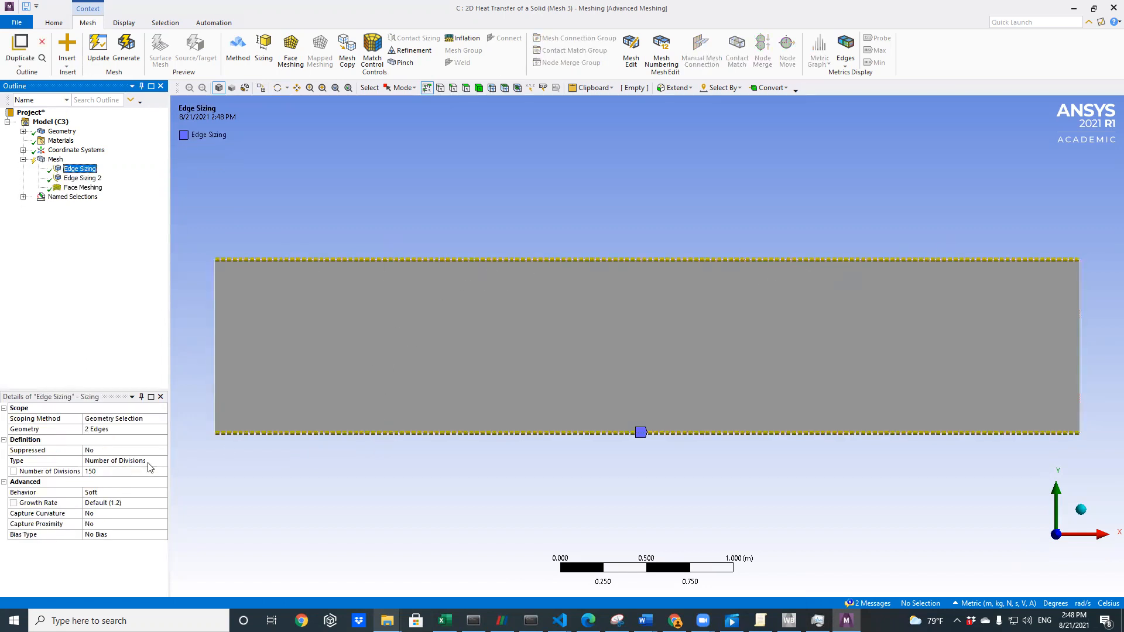
click(128, 471)
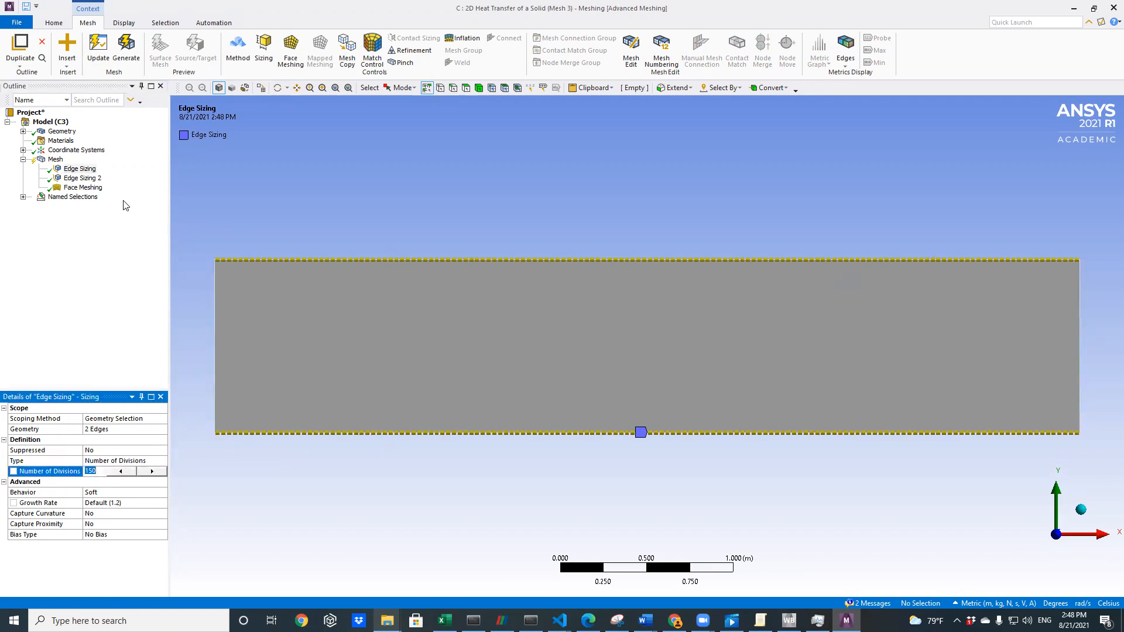
click(117, 232)
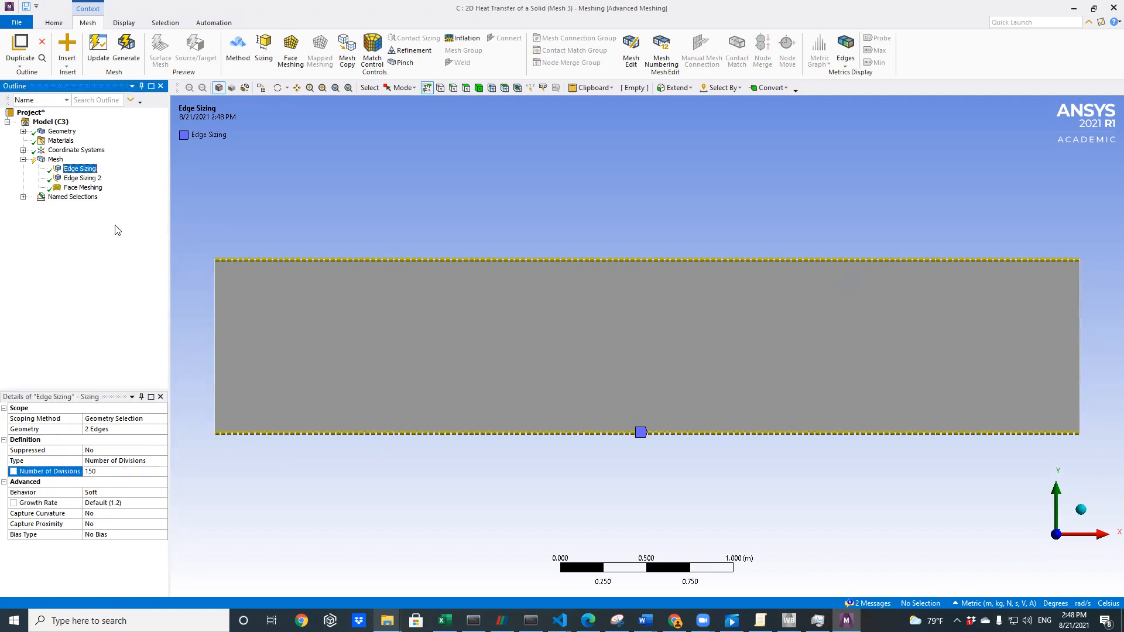
Set the number of divisions to 55 in Edge Sizing 2 on the plate's left and right edges
click(85, 179)
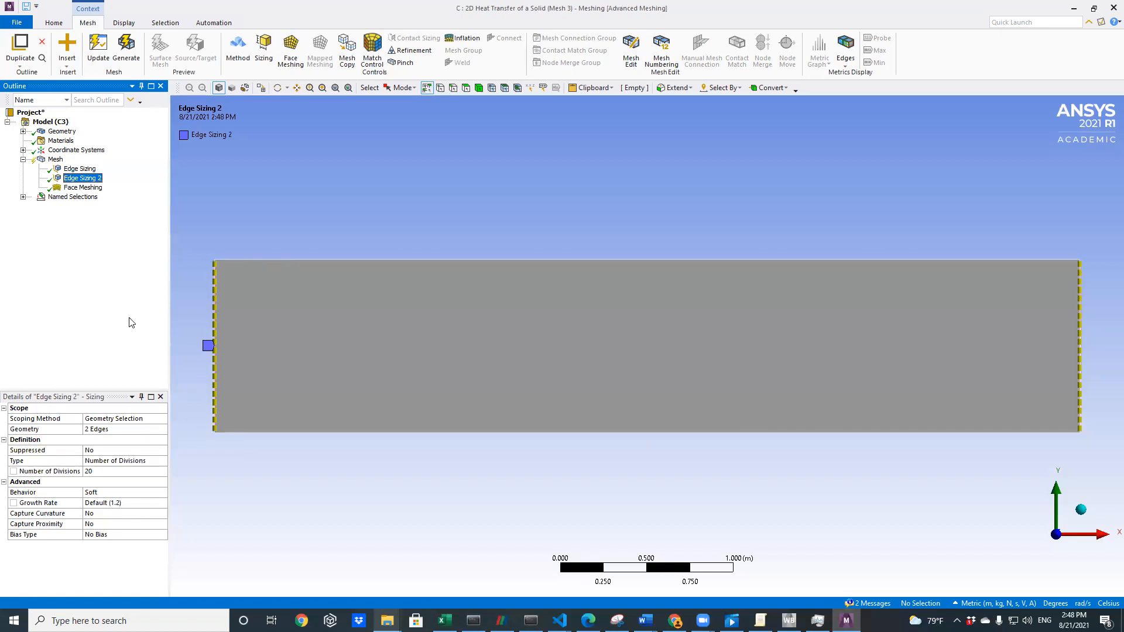
click(107, 471)
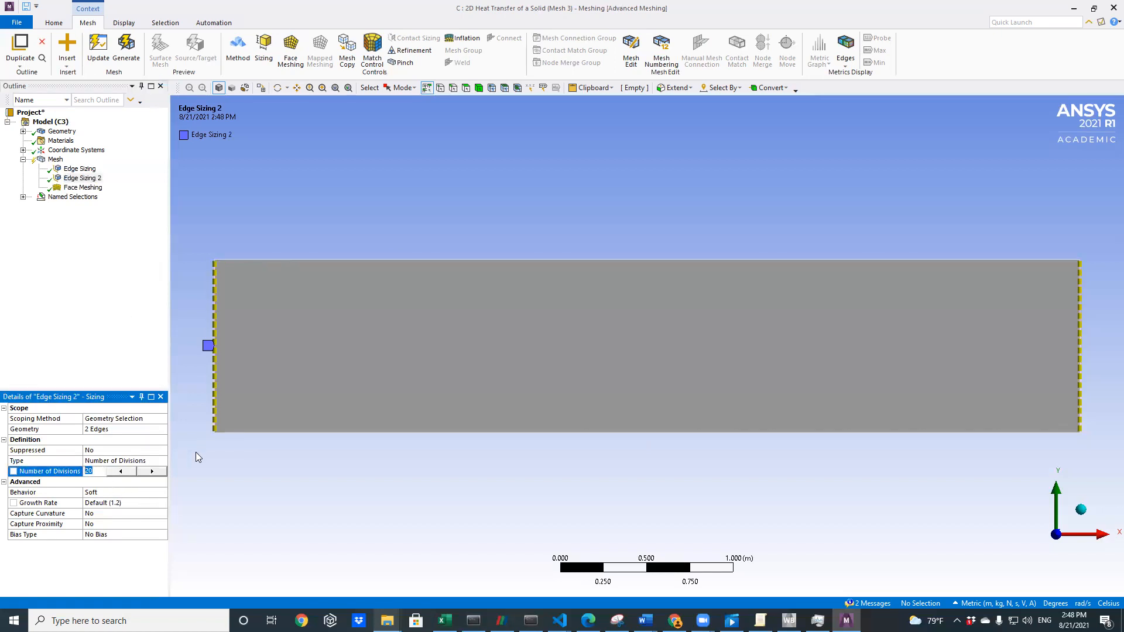
text(55)
click(118, 461)
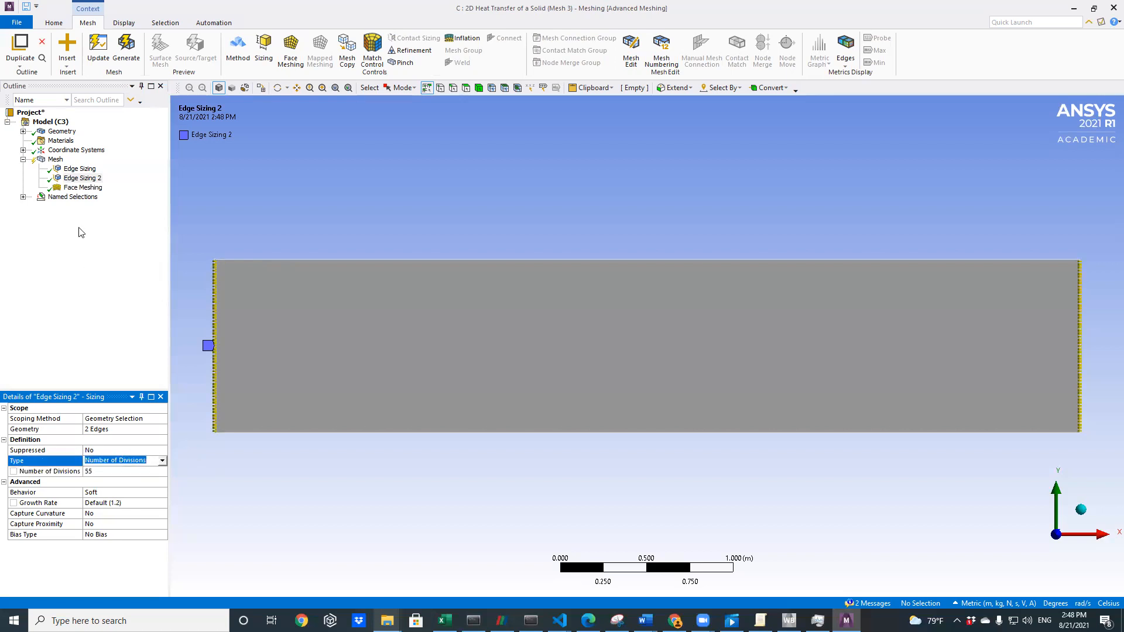
click(79, 178)
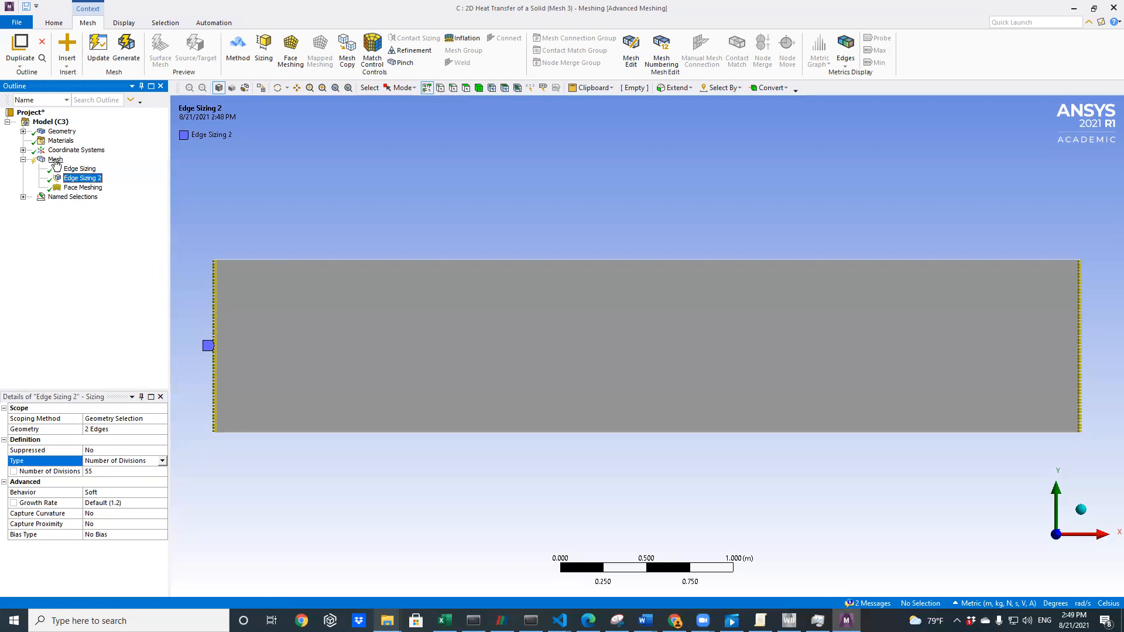
Update the mesh of the plate with the refined edge sizings
right_click(56, 160)
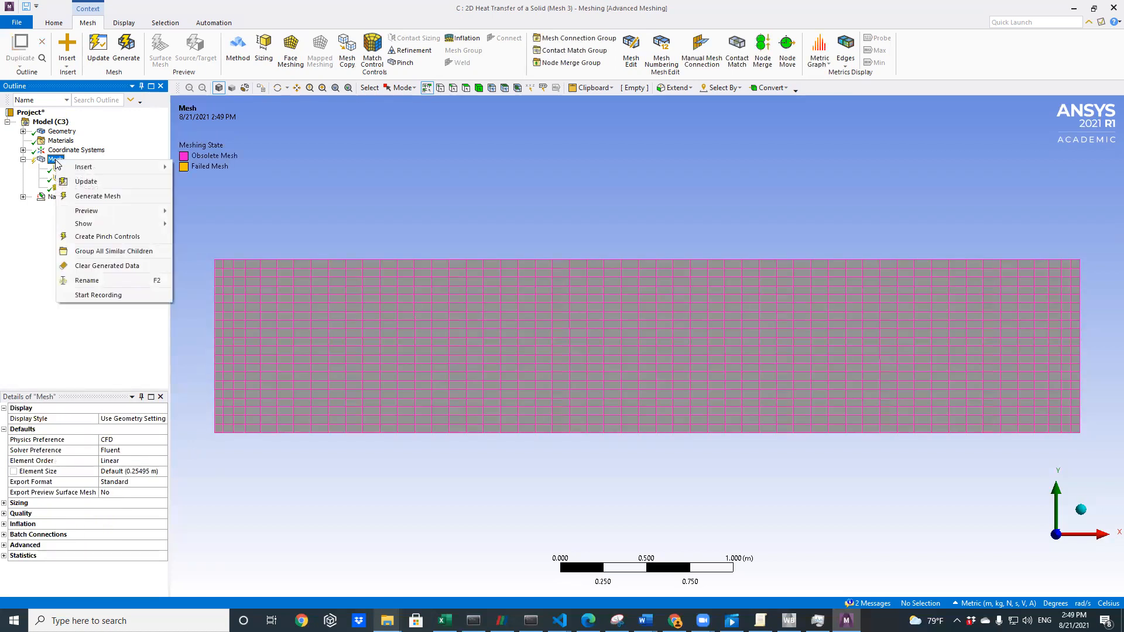
click(85, 182)
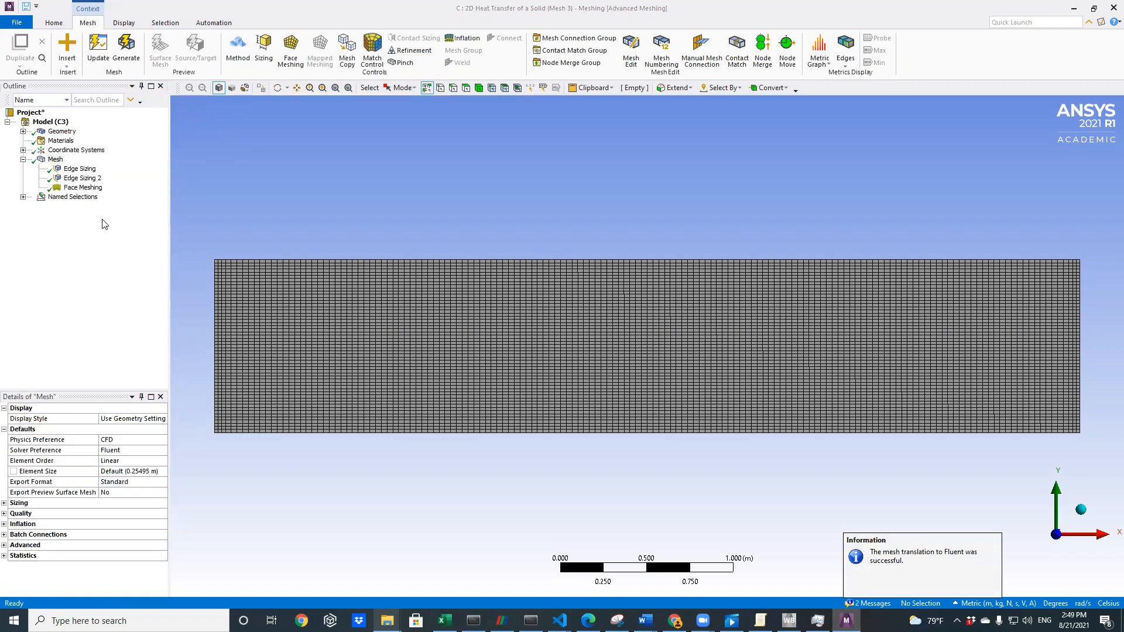
click(113, 276)
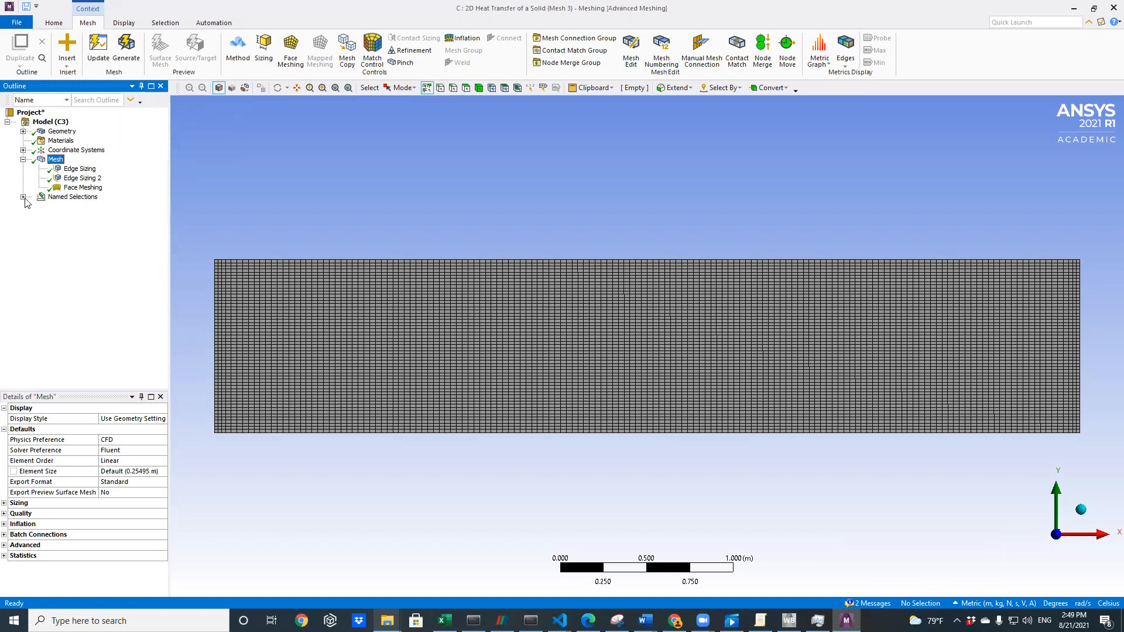
Save the project from Meshing and close Meshing to return to the Workbench project schematic
click(18, 23)
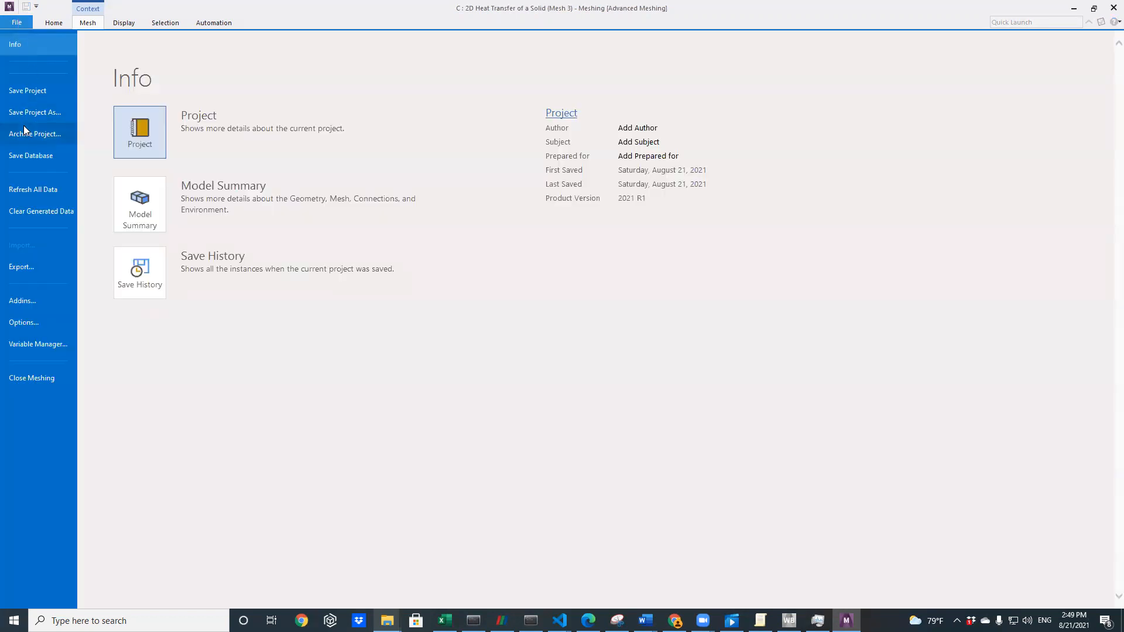
click(30, 92)
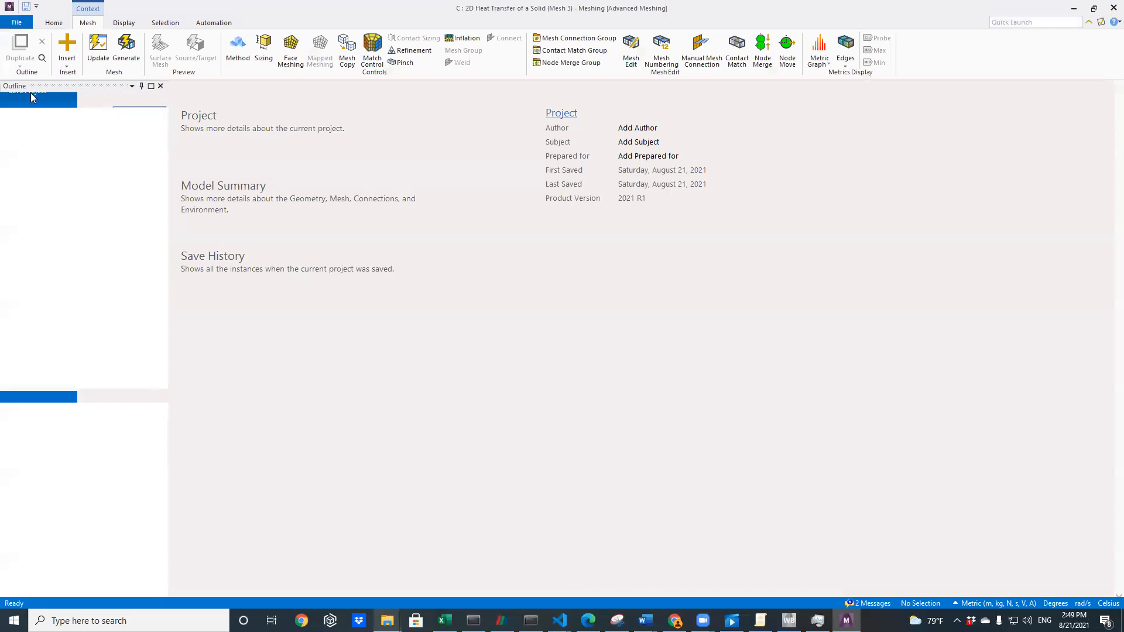
click(18, 21)
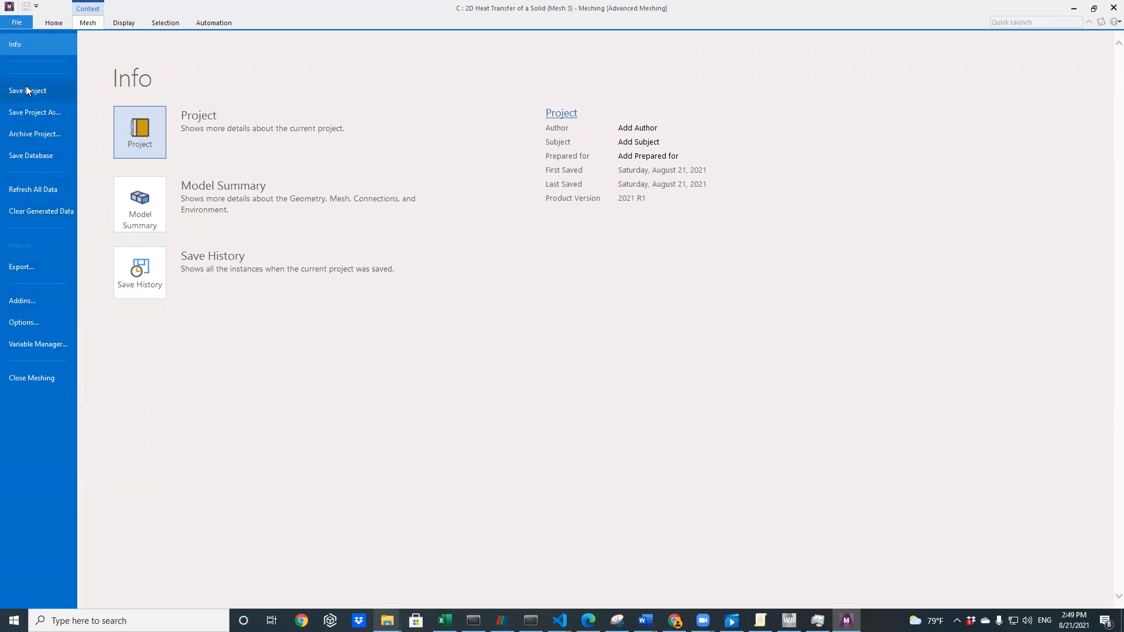
click(31, 378)
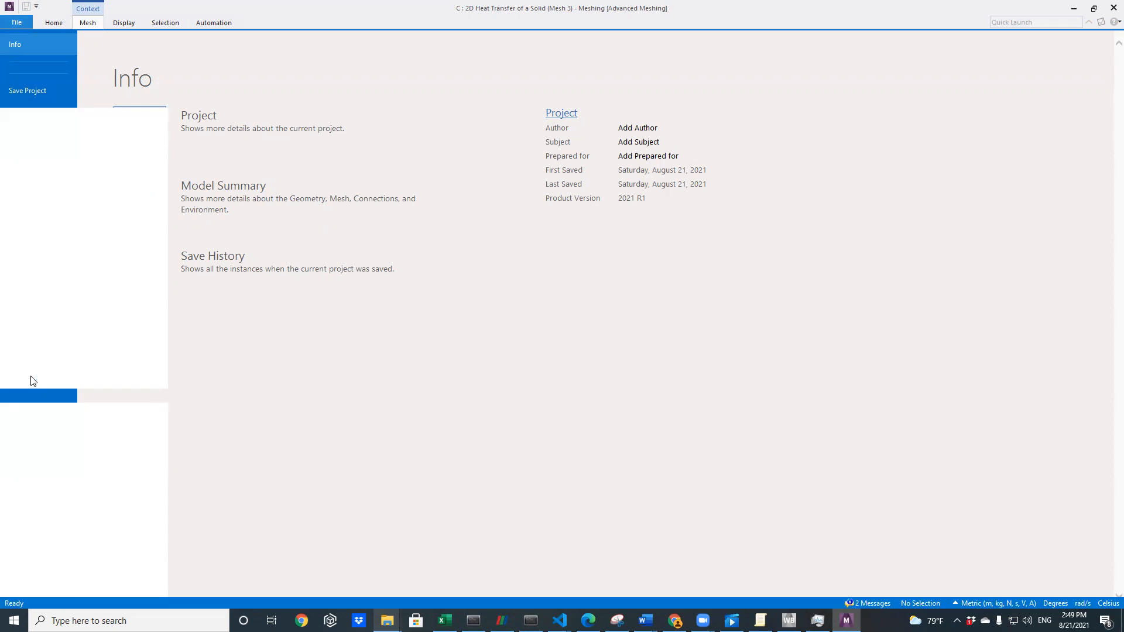
click(334, 420)
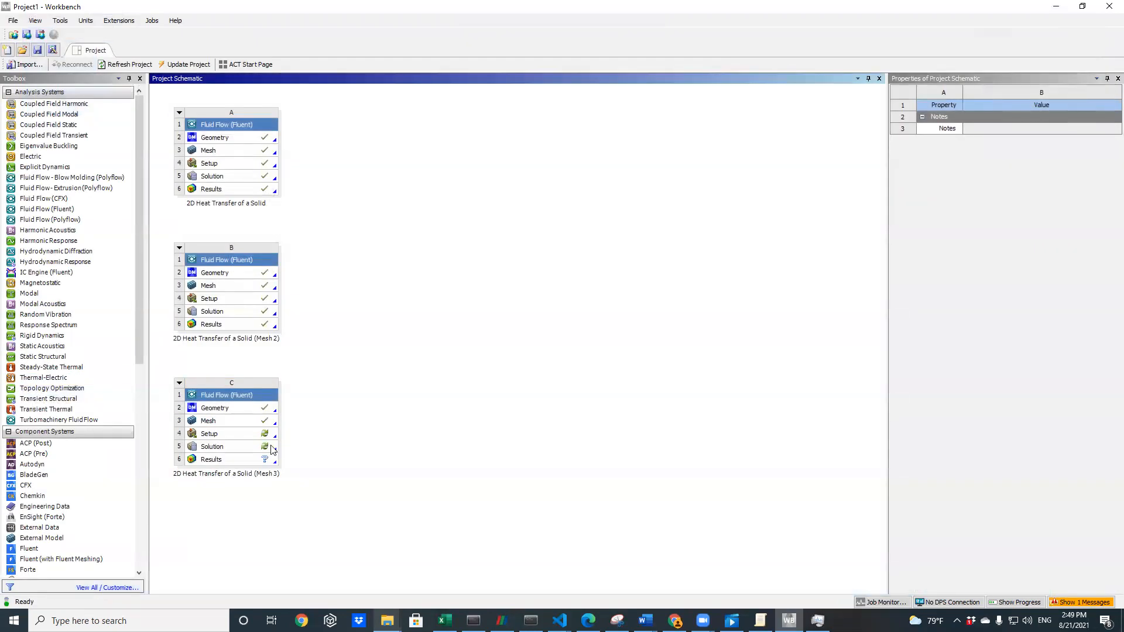
Refresh and update the Setup cell of the 2D Heat Transfer of a Solid (Mesh 3) system
right_click(237, 440)
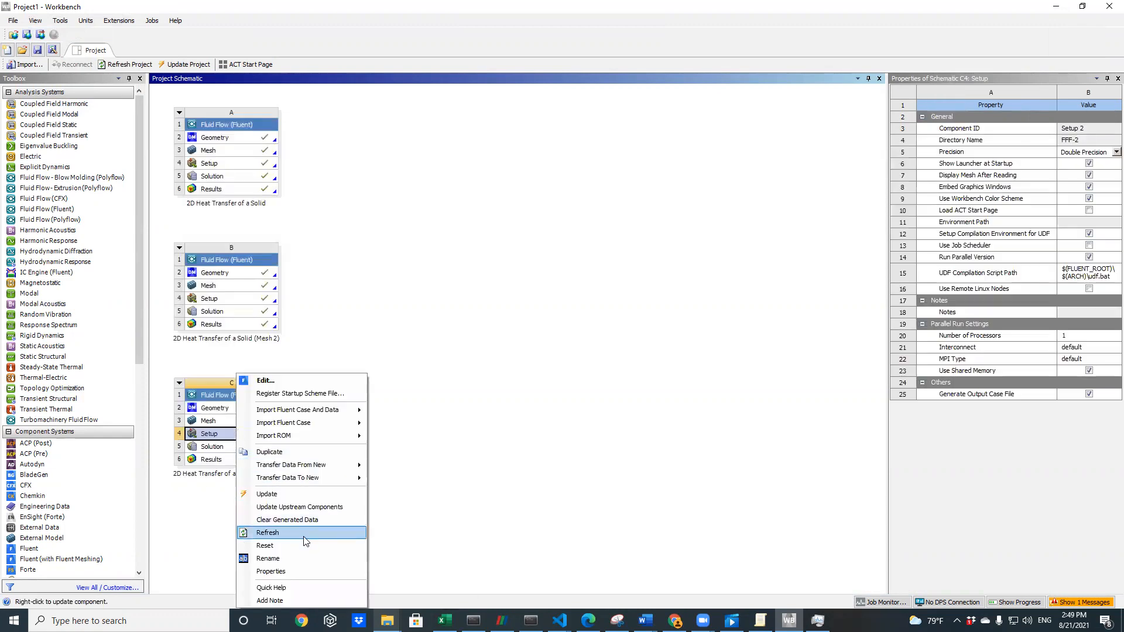
click(302, 532)
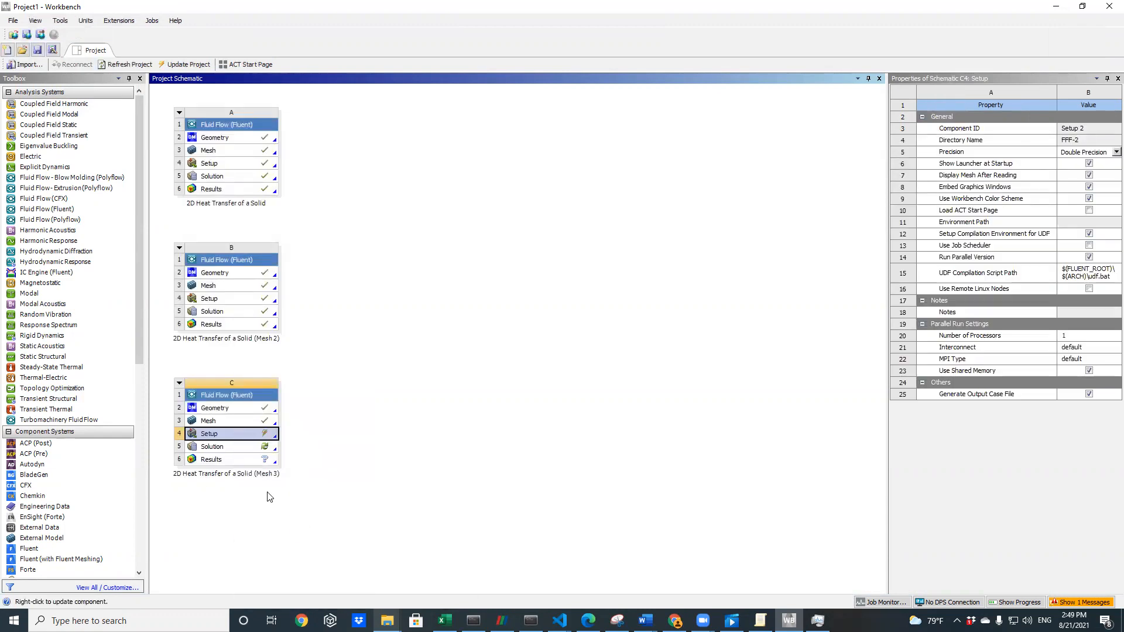
right_click(240, 438)
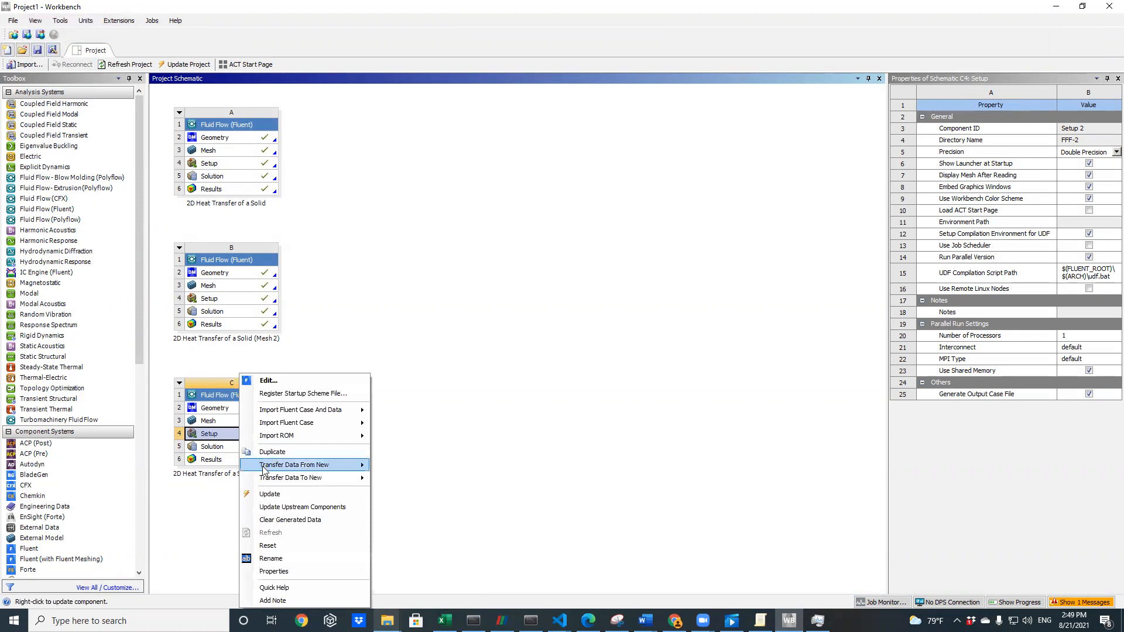
click(270, 495)
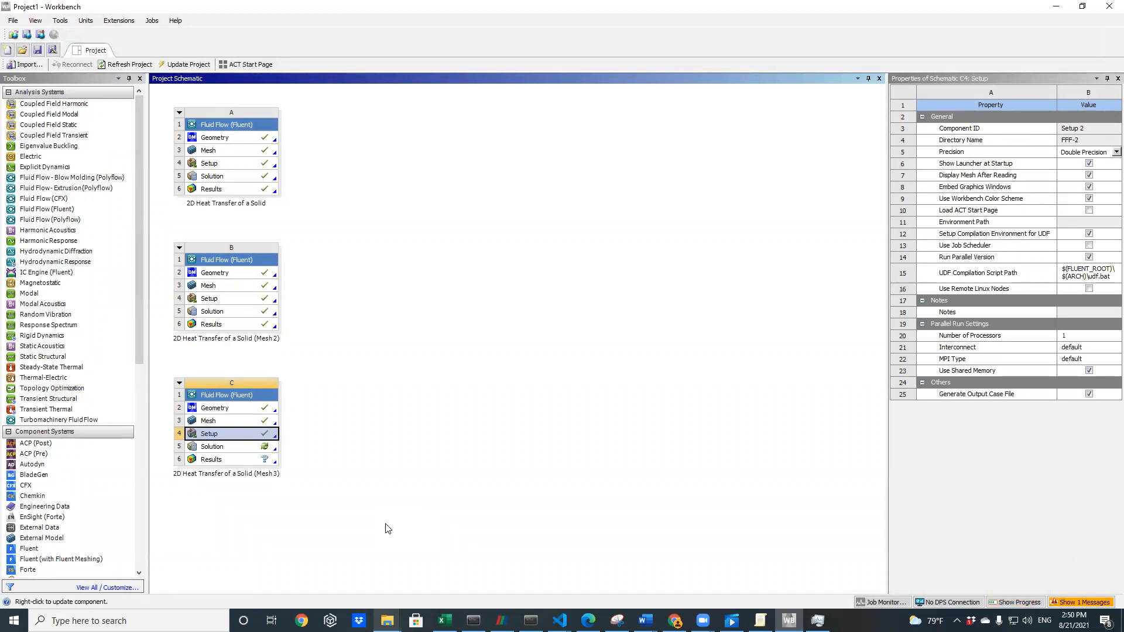
Refresh and update the Solution cell of the 2D Heat Transfer of a Solid (Mesh 3) system
click(220, 452)
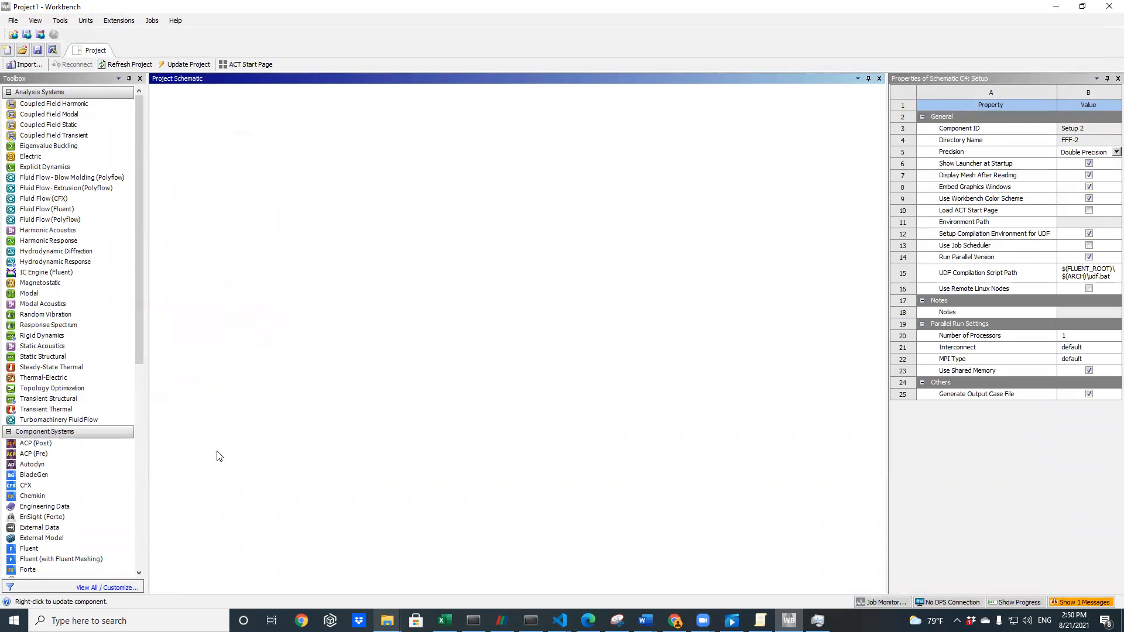
right_click(229, 449)
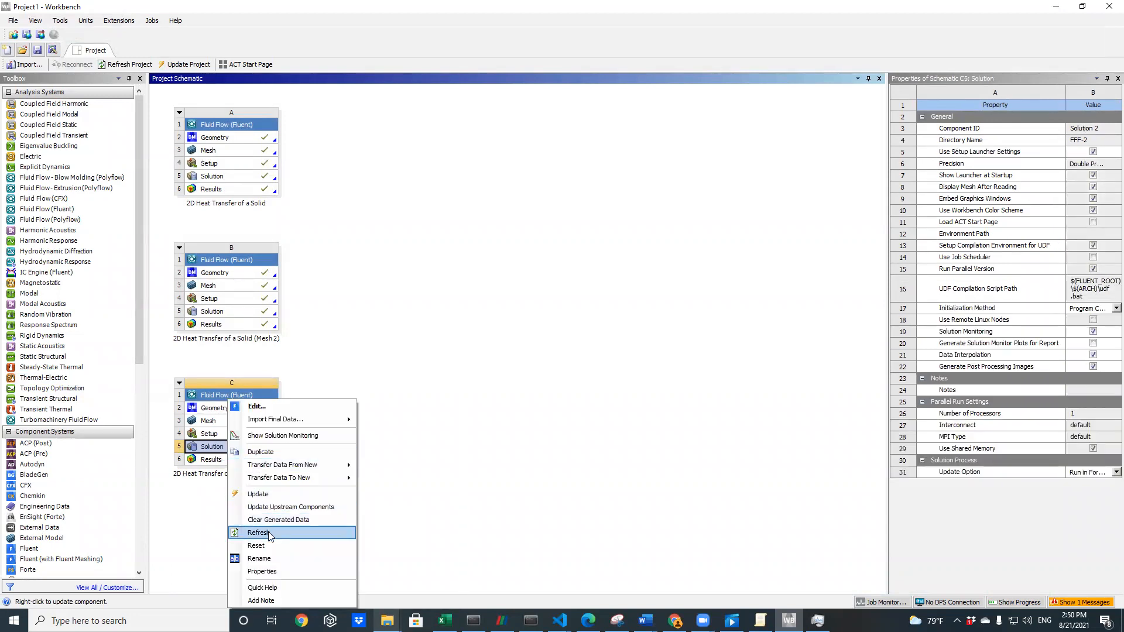
click(268, 534)
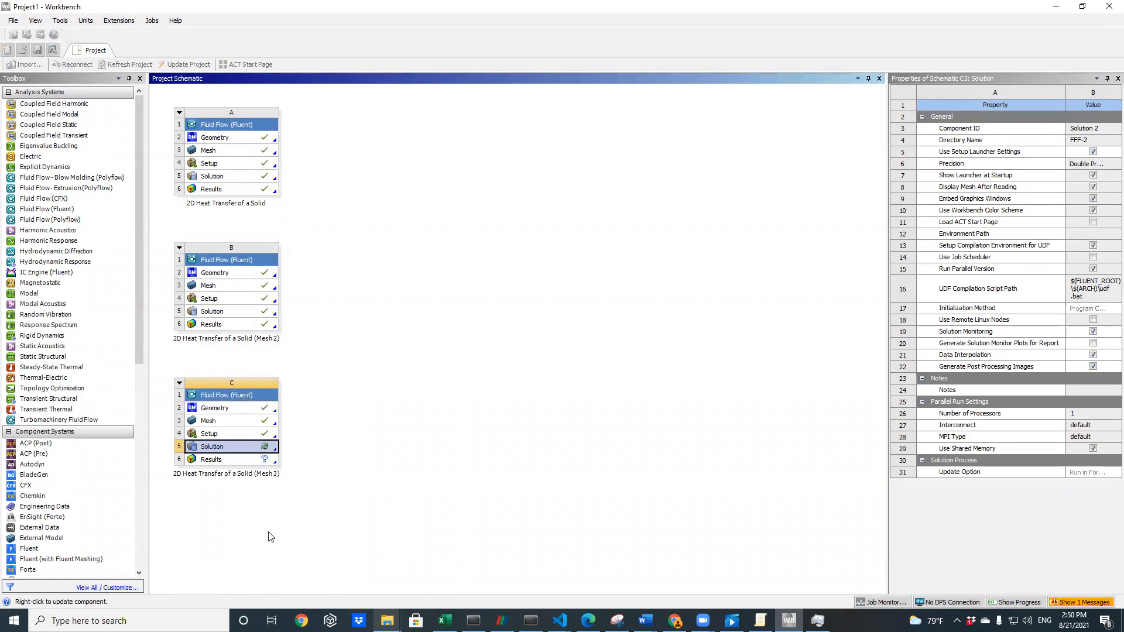
right_click(245, 449)
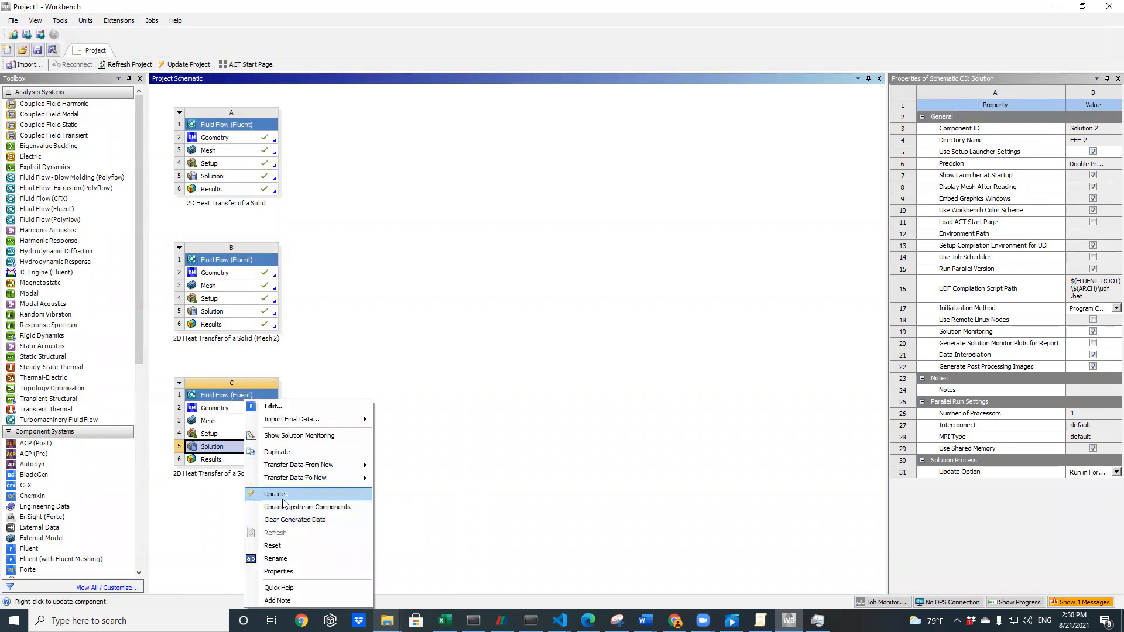
click(283, 498)
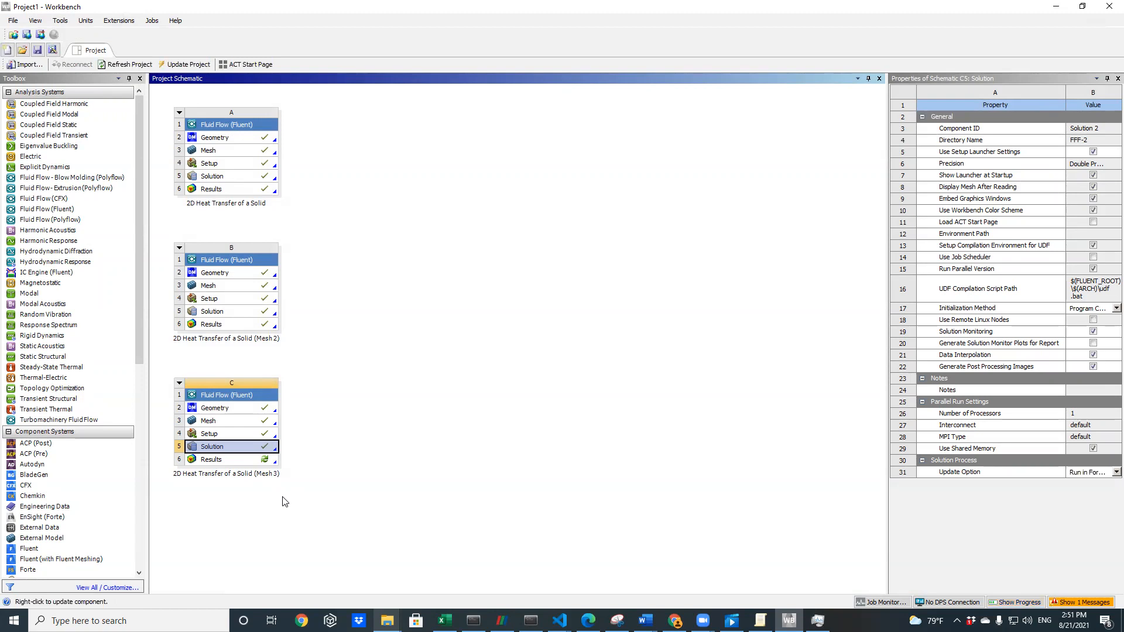
Refresh the Results cell of the 2D Heat Transfer of a Solid (Mesh 3) system and open it in CFD-Post
click(283, 502)
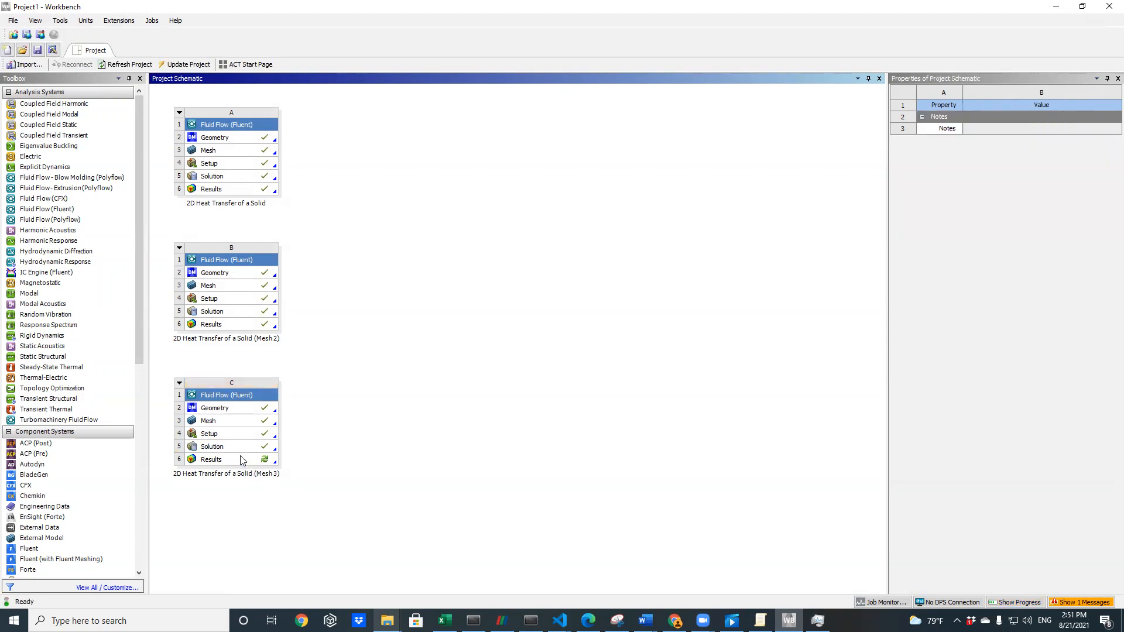
right_click(237, 460)
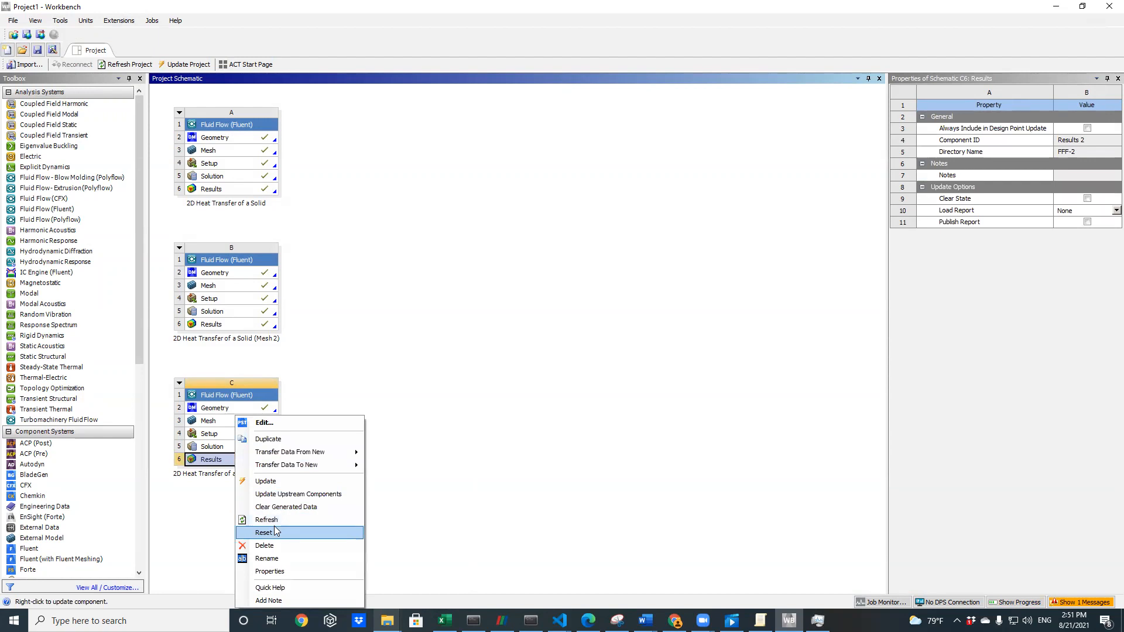
click(265, 533)
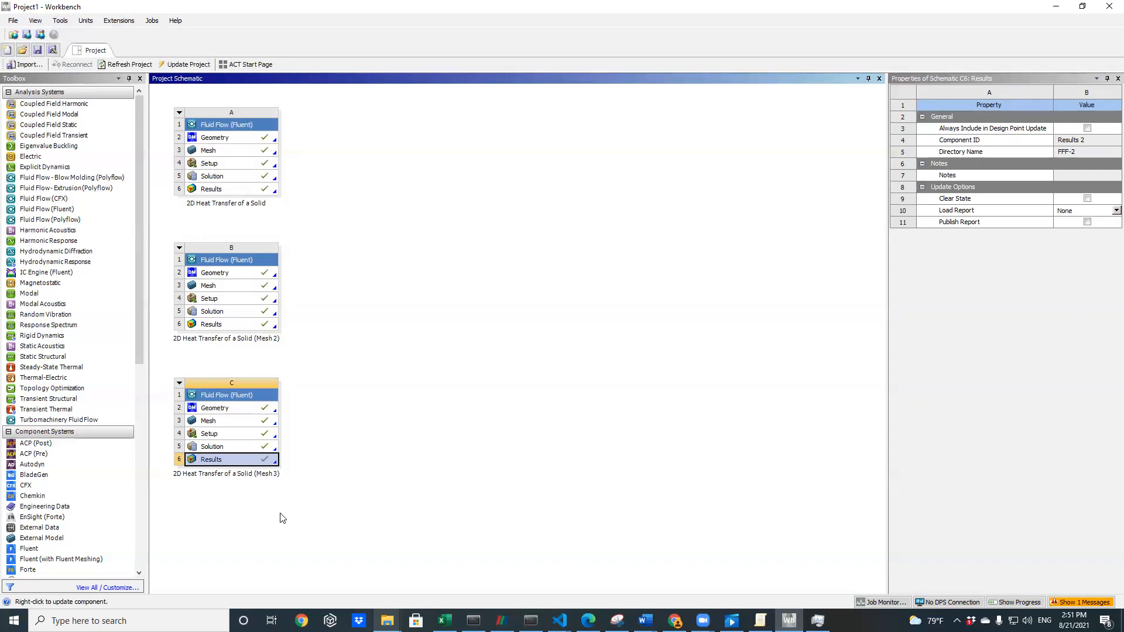
double_click(227, 465)
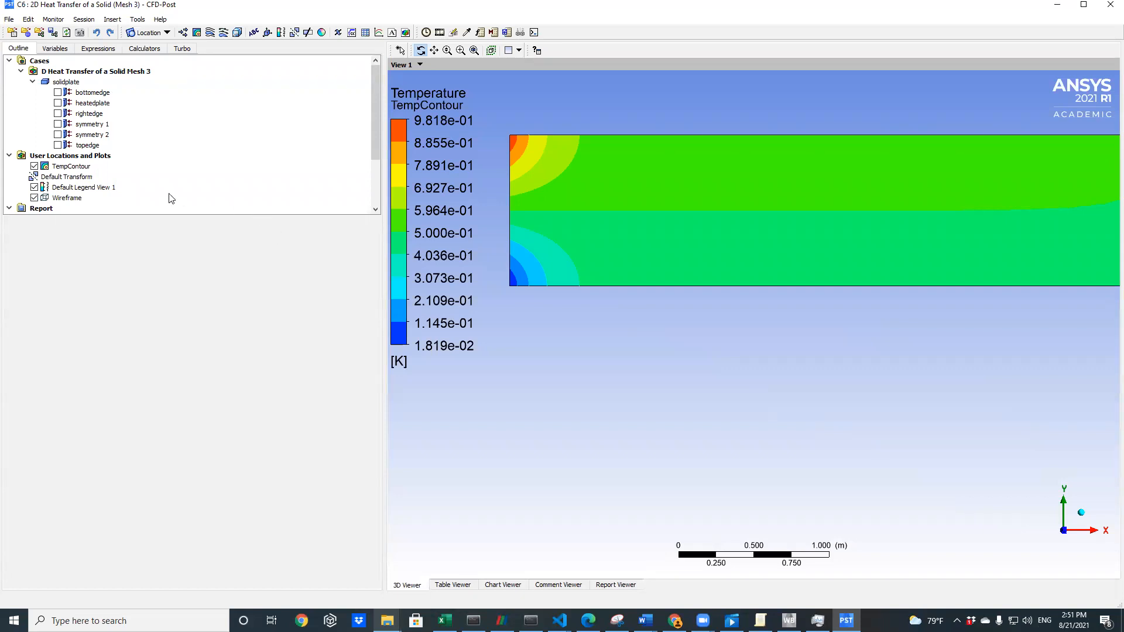
Save a PNG picture of the temperature contour as SolidPlateTempMesh3.png in the user_files folder
click(19, 19)
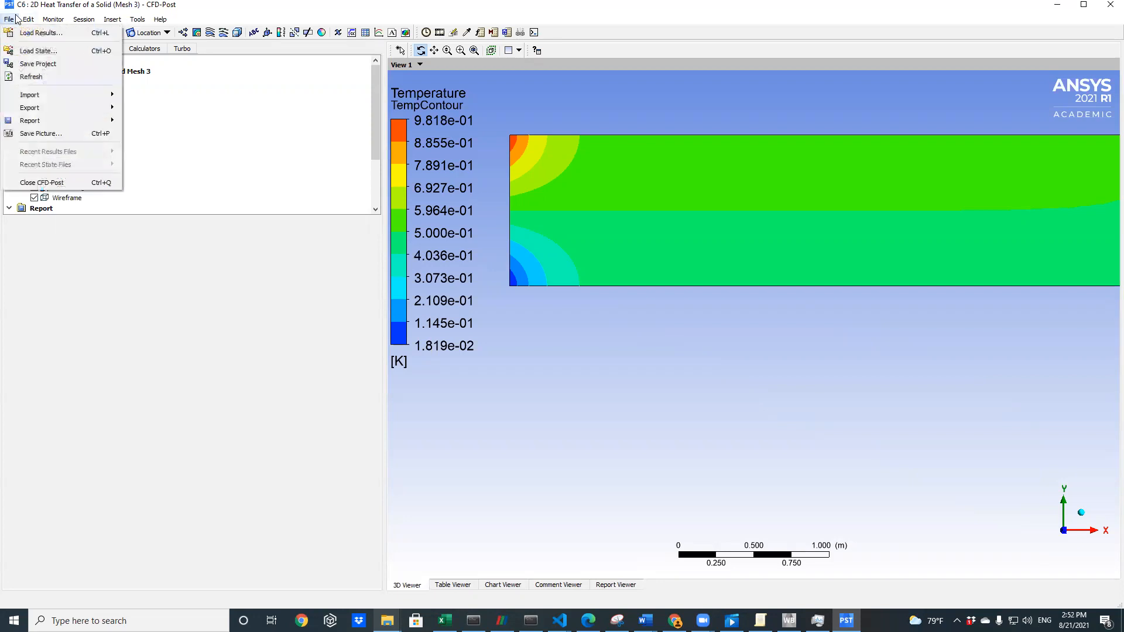
click(55, 133)
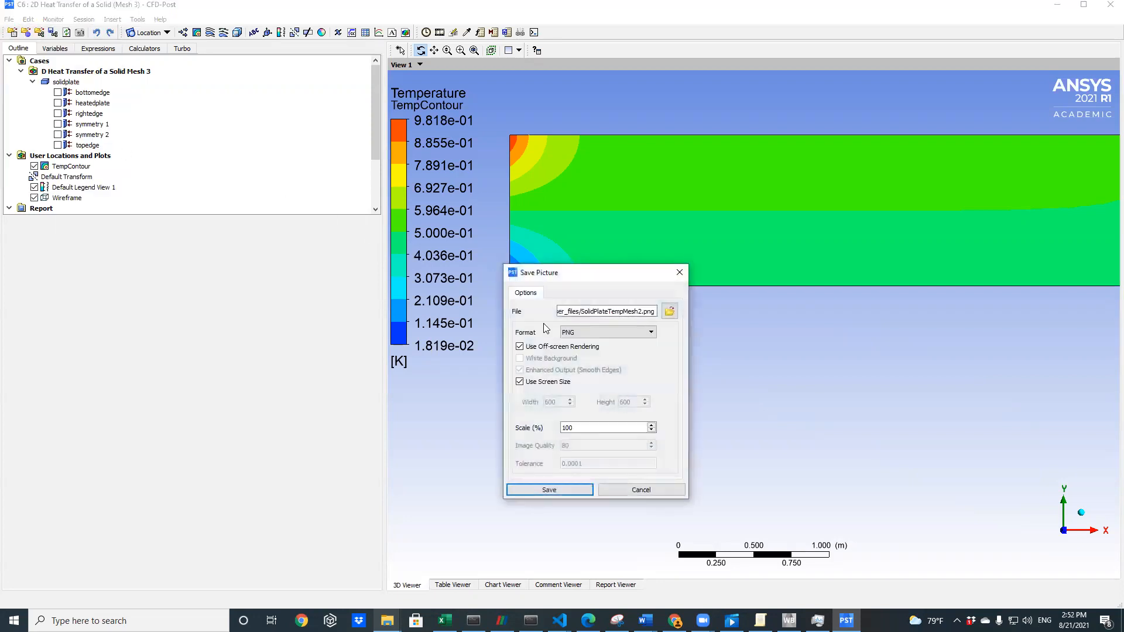
drag(637, 311, 644, 311)
text(3)
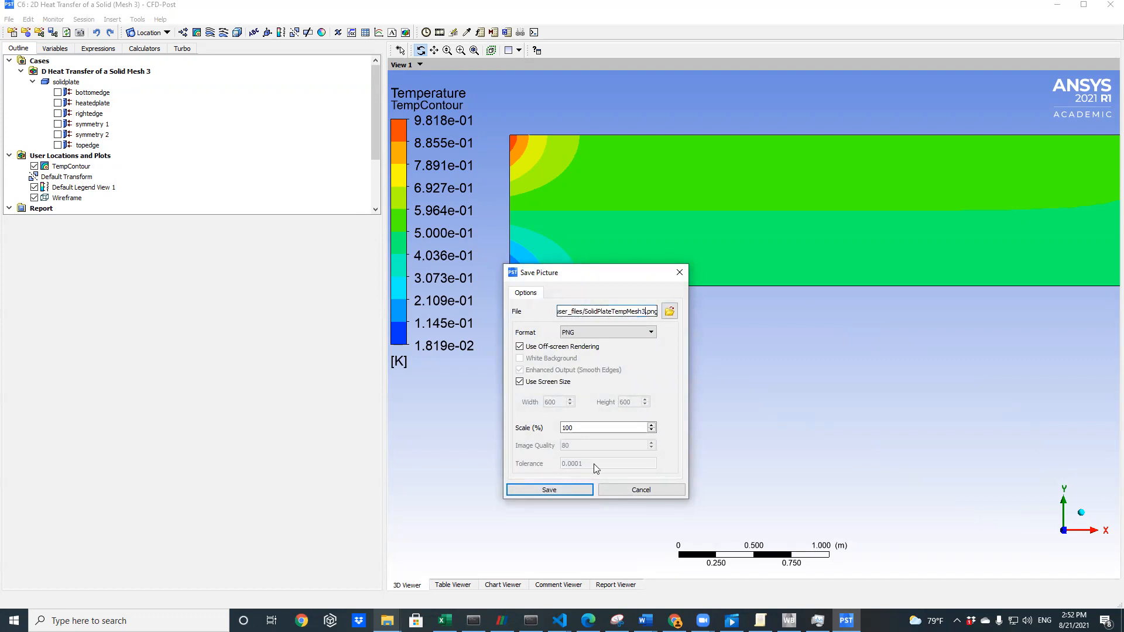
click(564, 491)
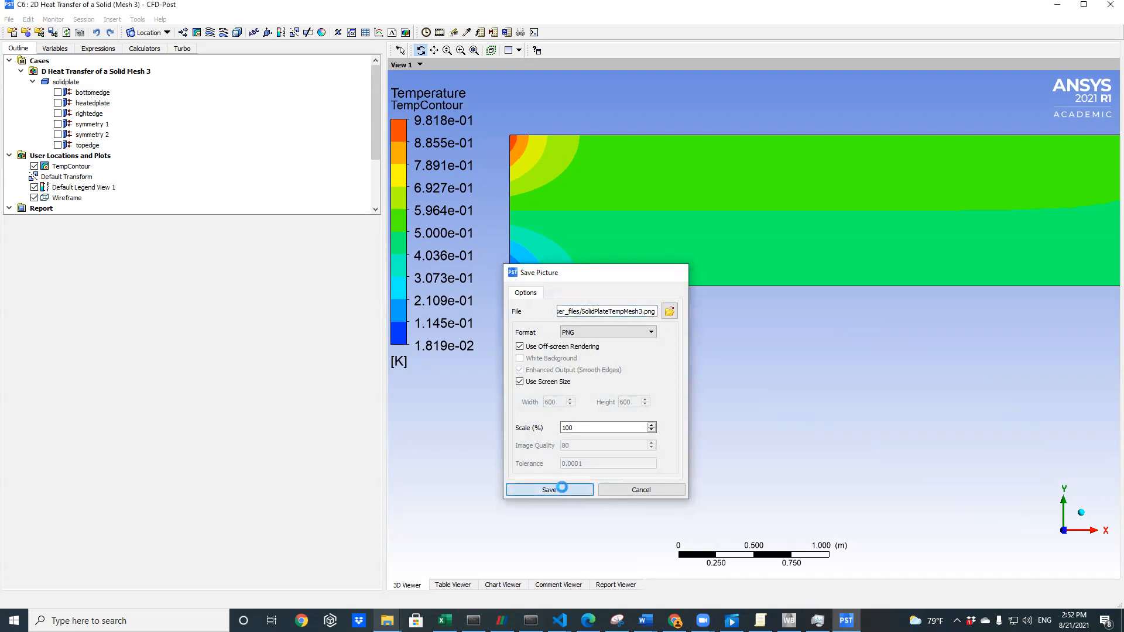
Export the Temperature variable at symmetry 1 with geometry information to SolidPlateTemMesh3.csv
click(9, 19)
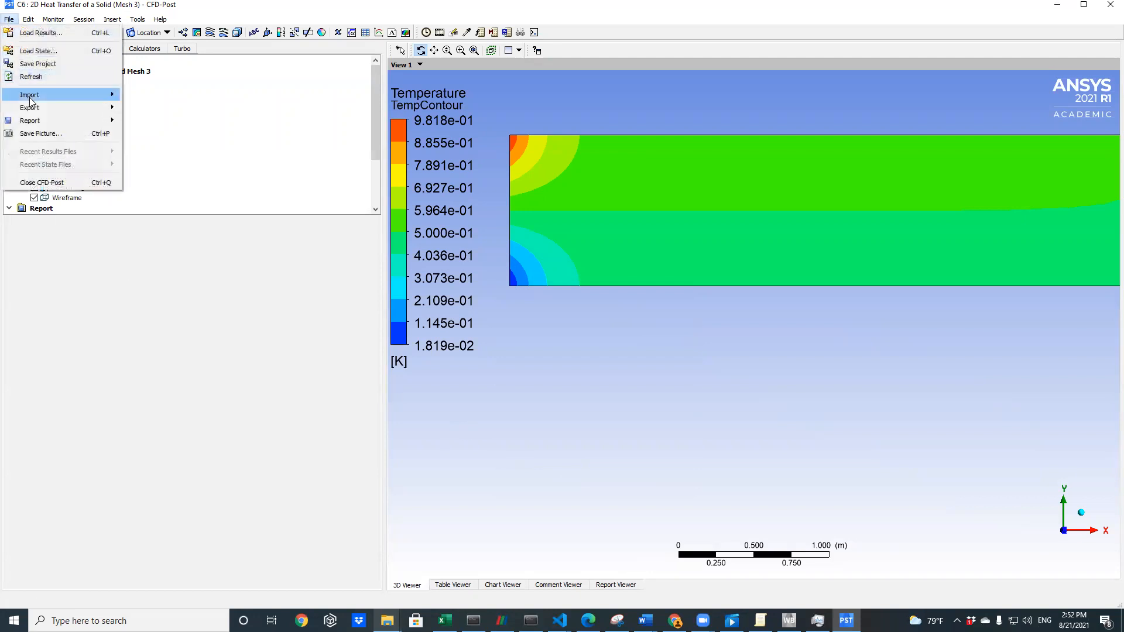
click(145, 111)
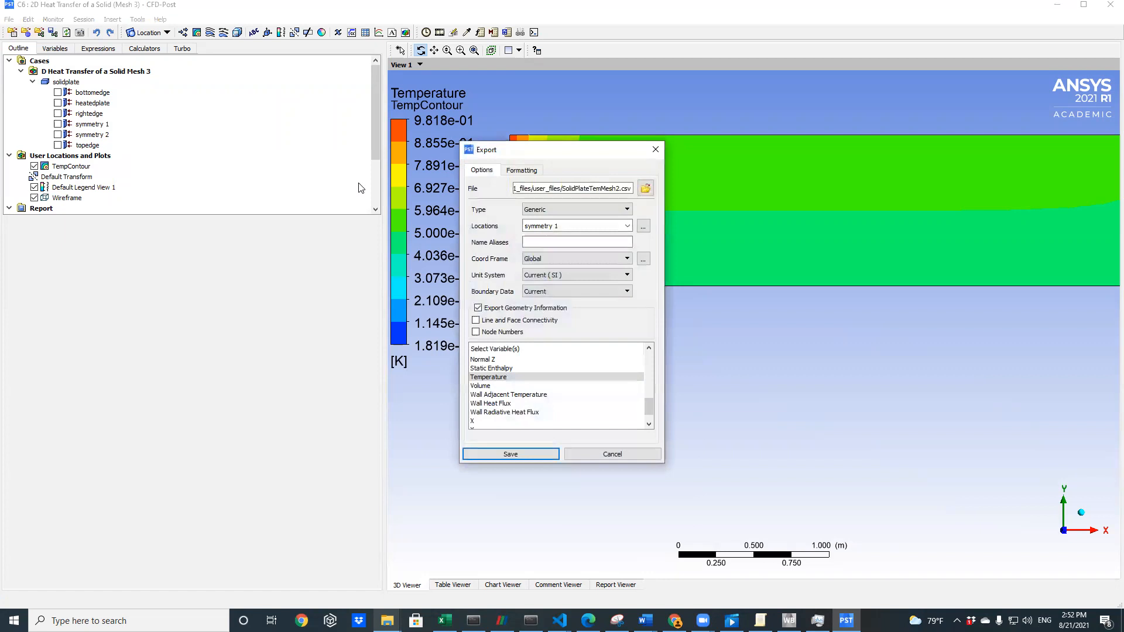
click(616, 193)
key(Delete)
text(3)
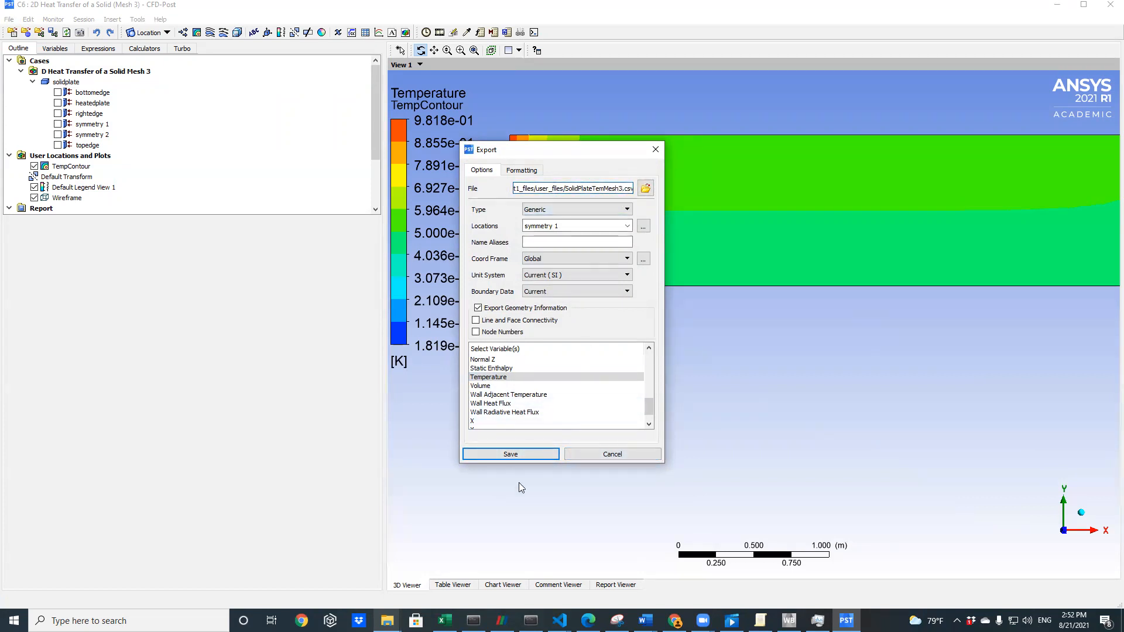
click(541, 453)
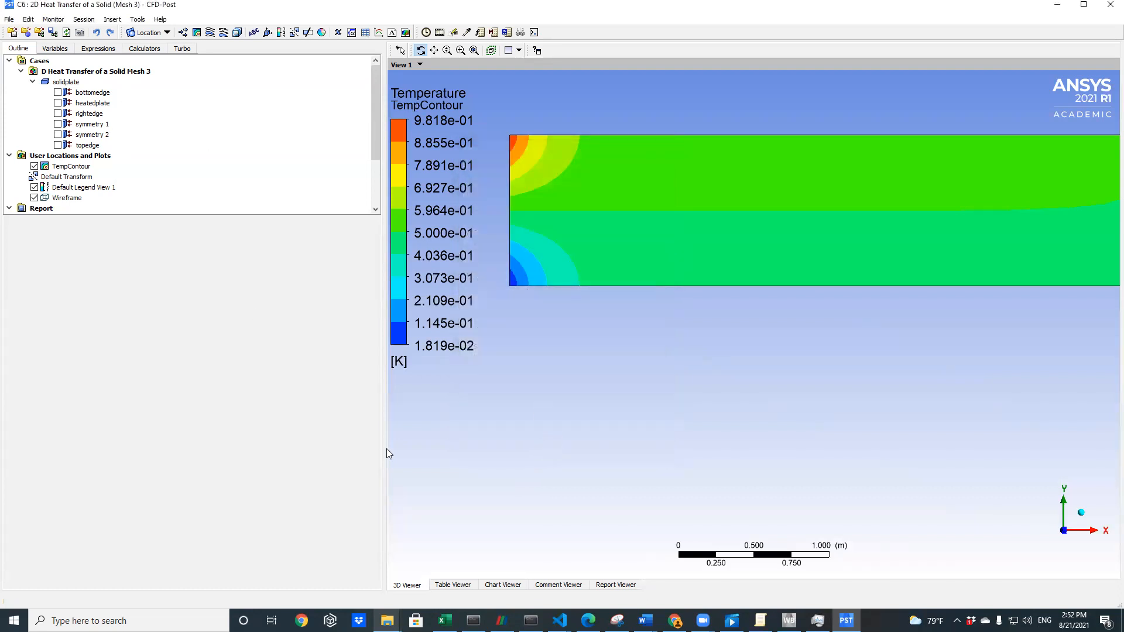
Close CFD-Post and save the project in Workbench
click(9, 19)
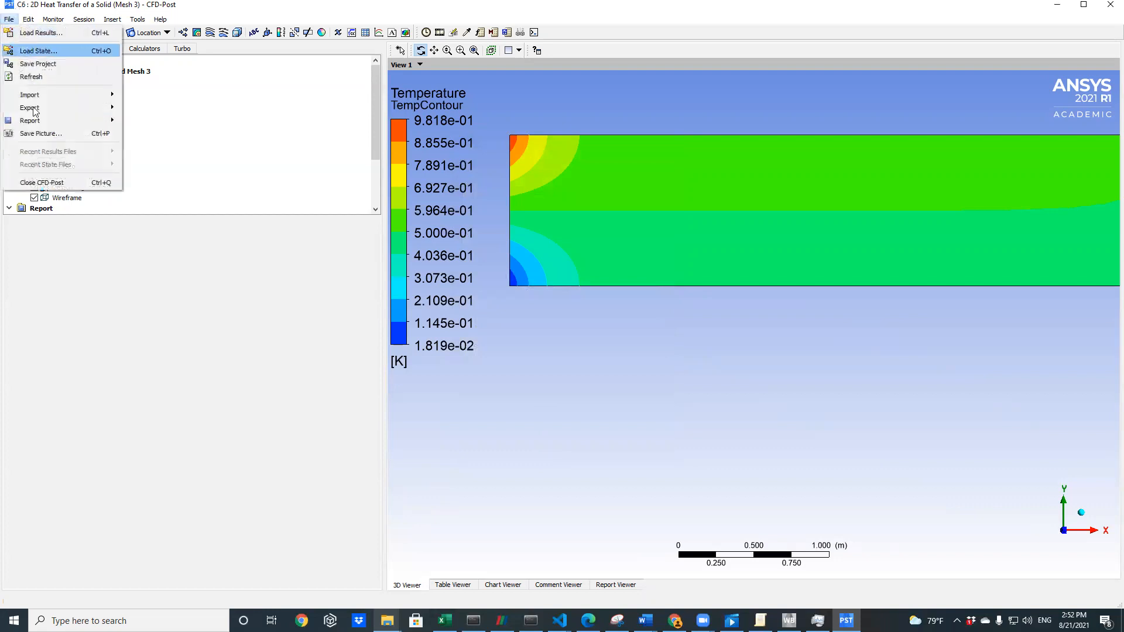
click(44, 182)
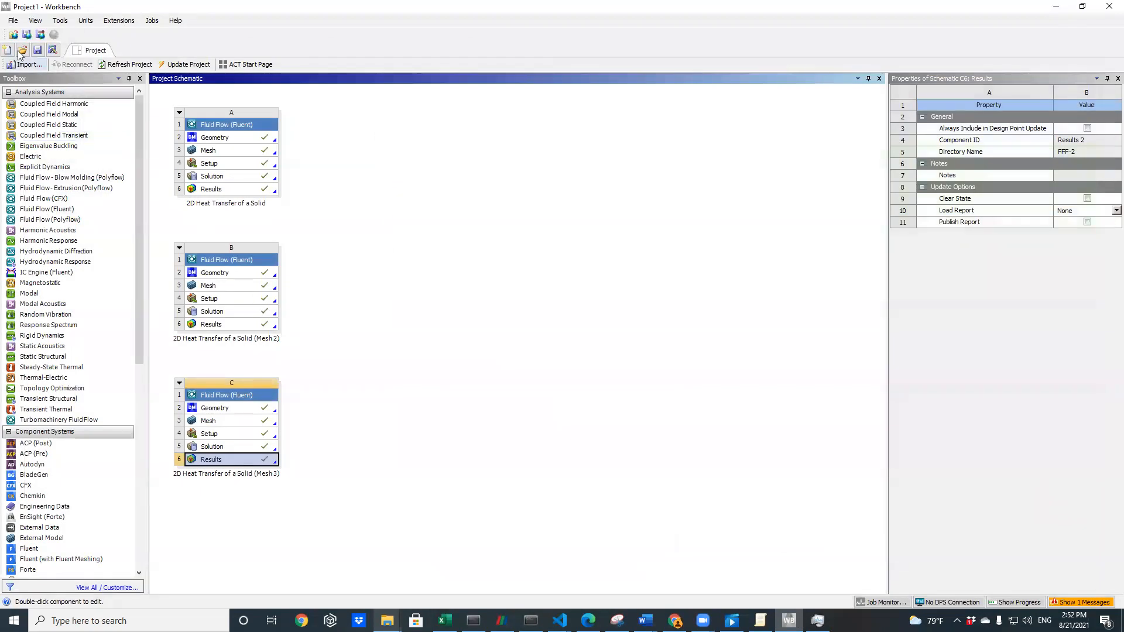
click(10, 22)
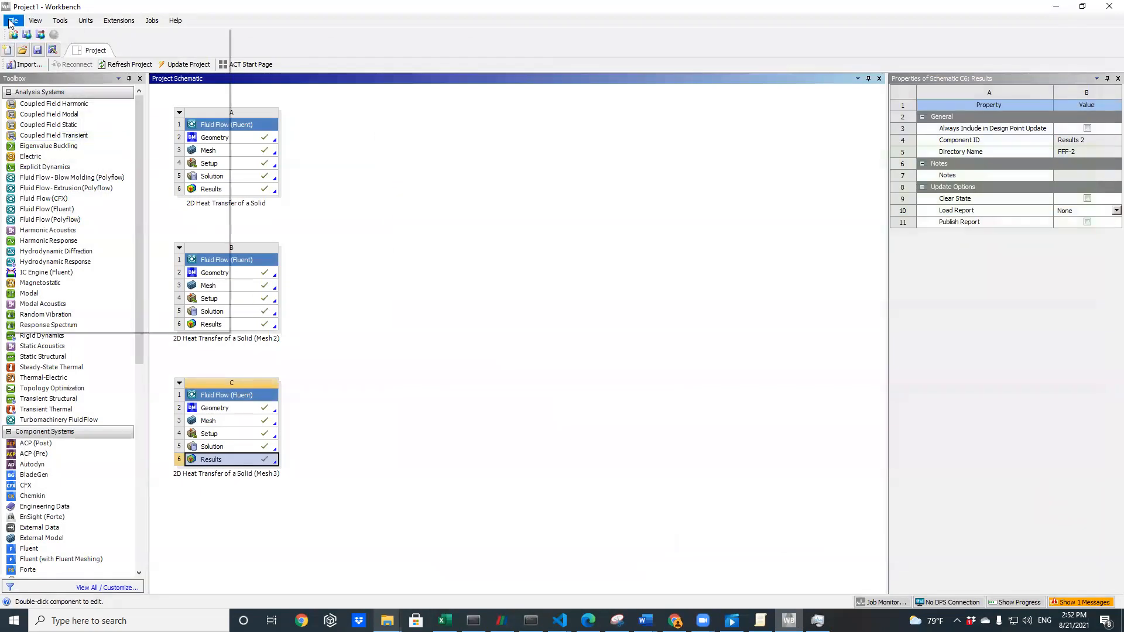
click(26, 51)
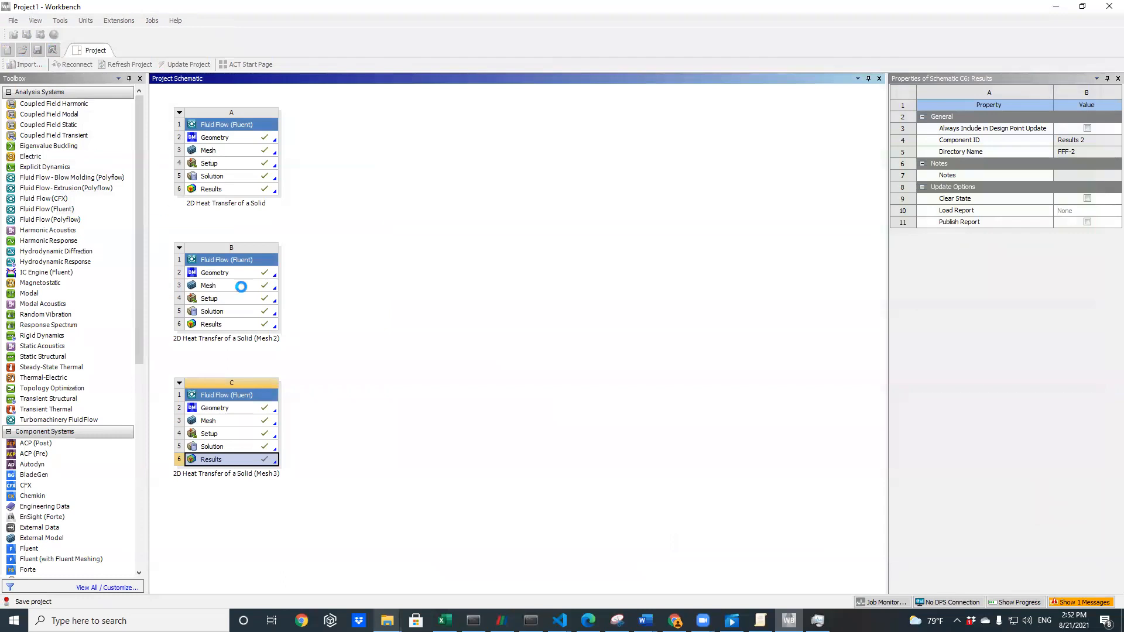
View the saved SolidPlateTempMesh3 picture from the user_files folder, close it and return to the Workbench project schematic
mouse_move(387, 621)
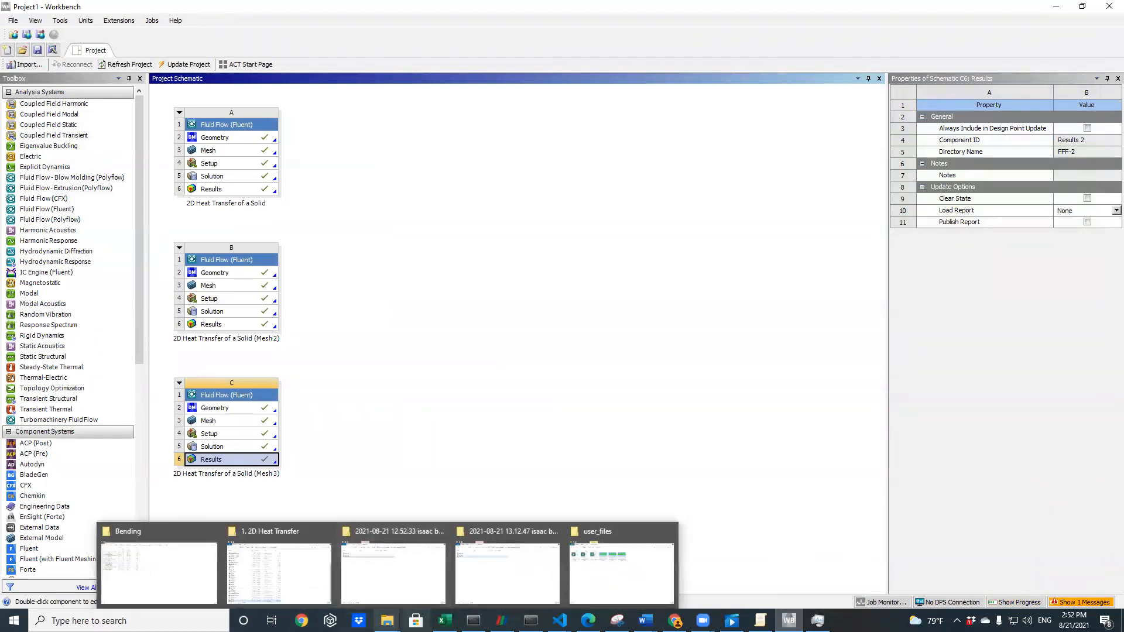
click(622, 531)
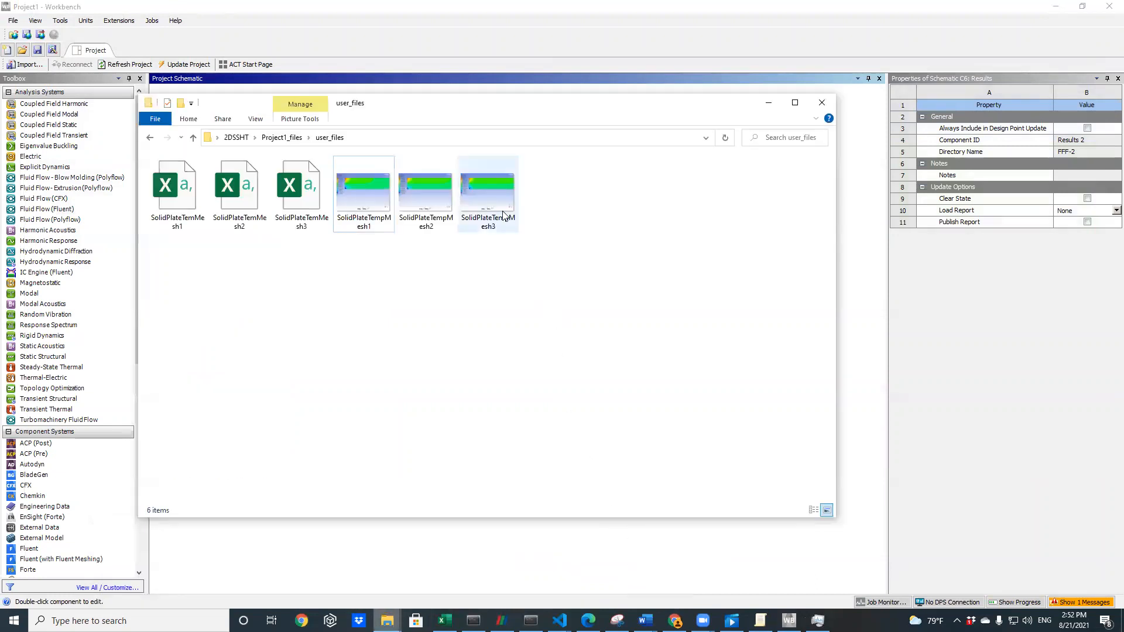
double_click(507, 193)
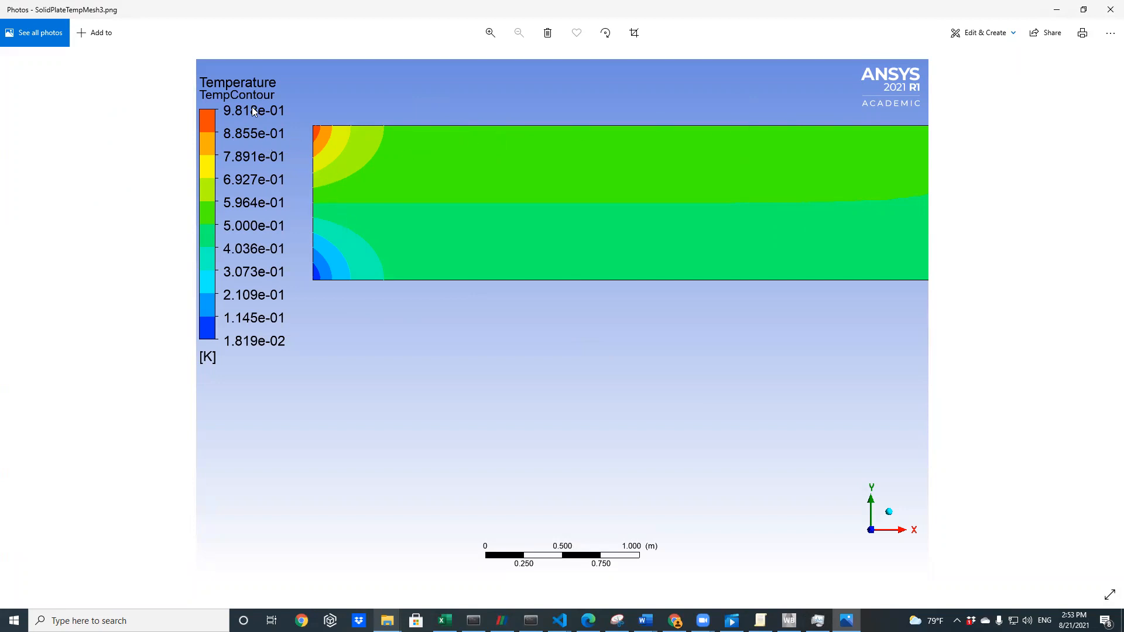
click(1109, 8)
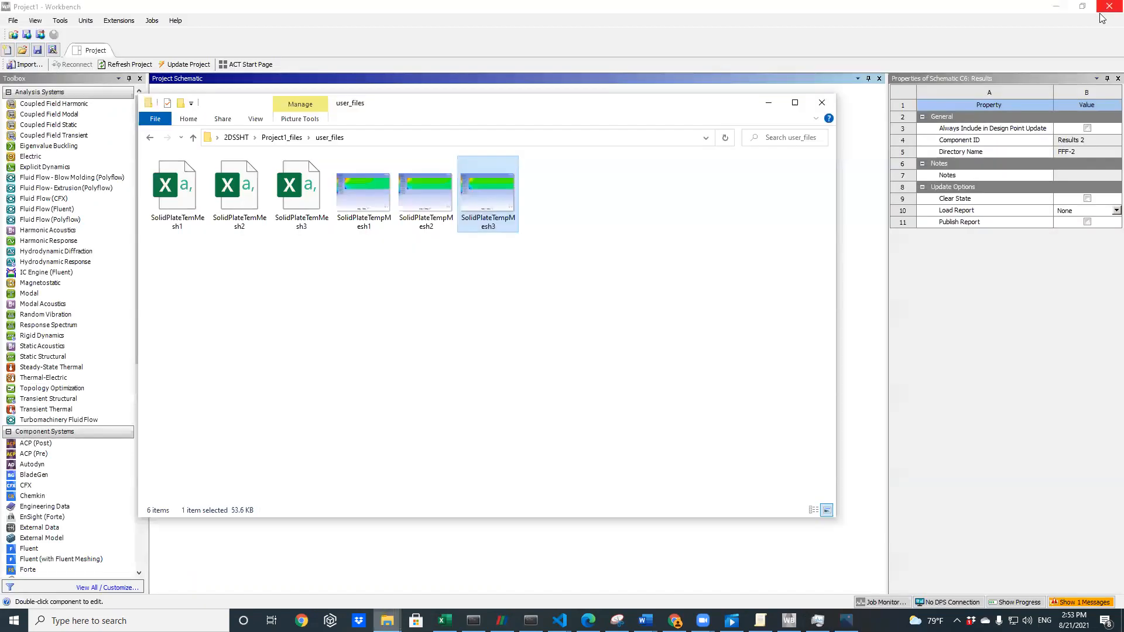
click(325, 551)
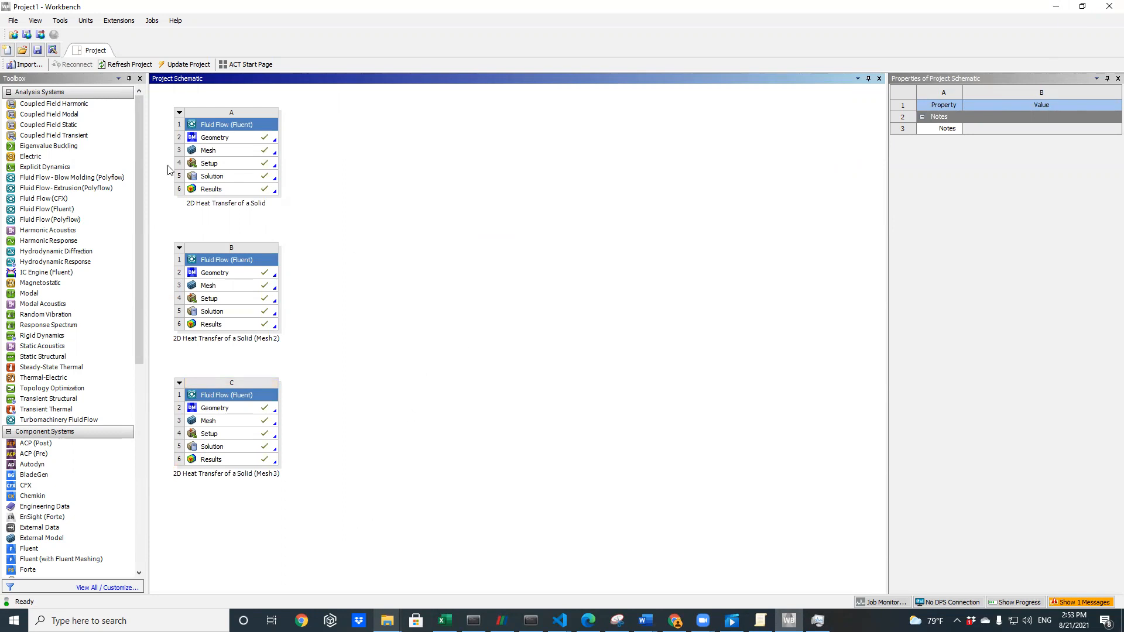
Exit Workbench
click(14, 21)
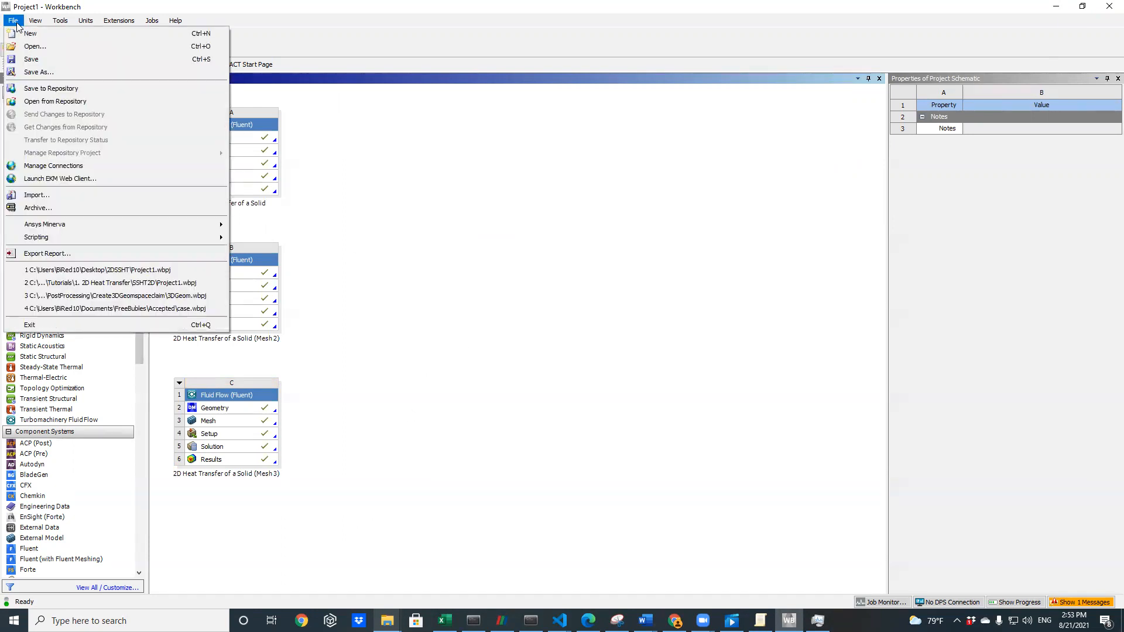
click(46, 324)
mouse_move(703, 621)
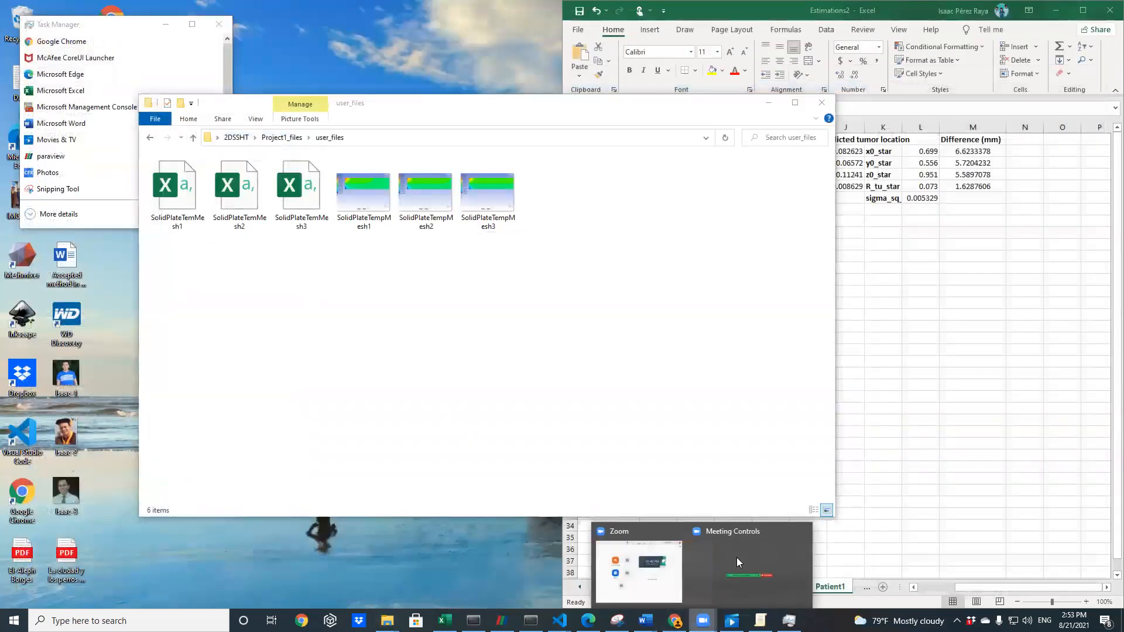